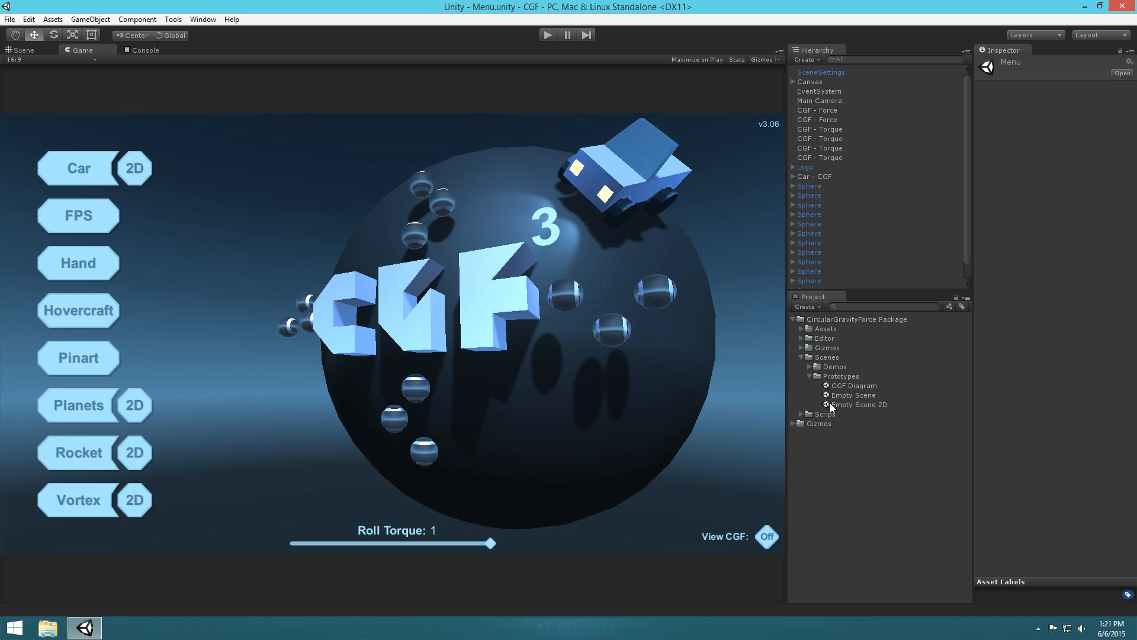
- Open the Empty Scene prototype and show the arena with its ramps in the Scene view
double_click(844, 395)
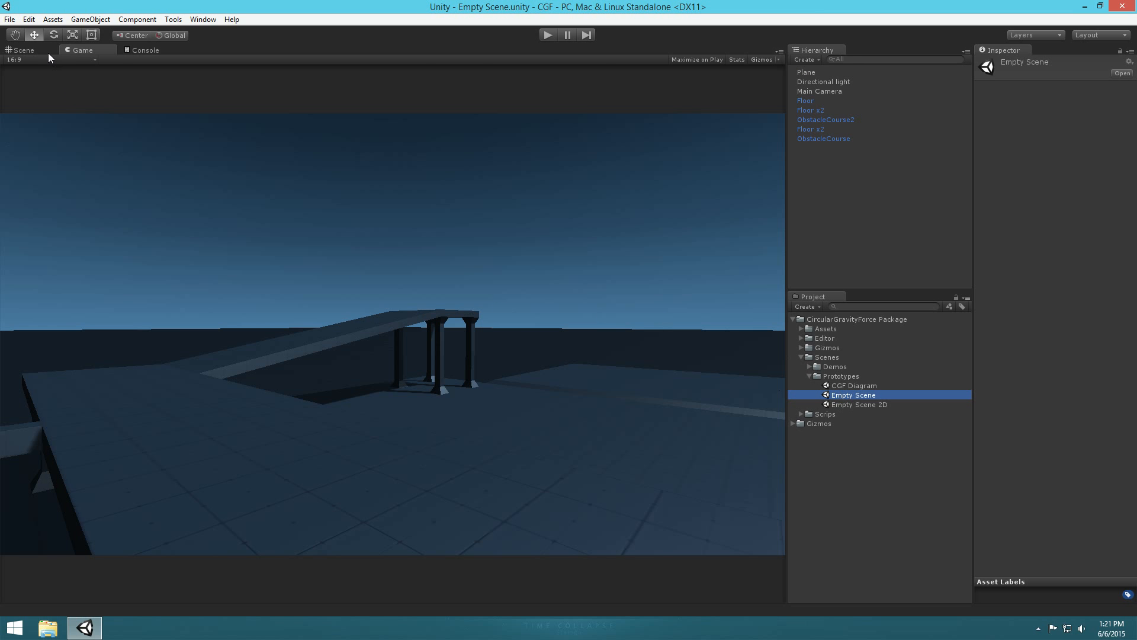
click(24, 55)
key(s)
right_drag(442, 159, 736, 187)
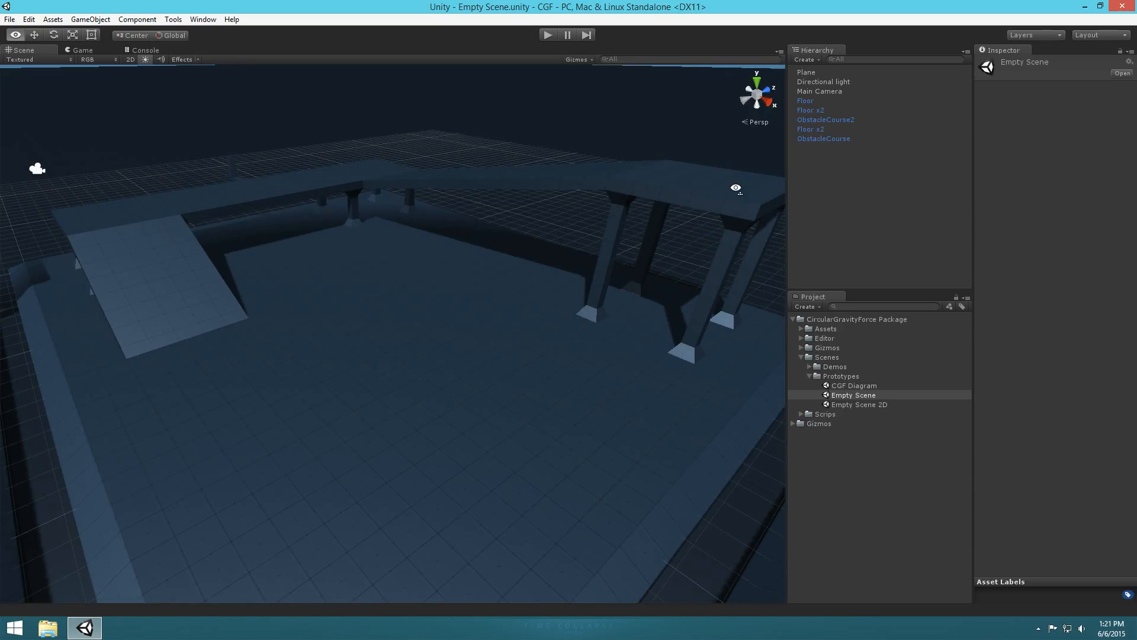
- Open the CGF 3 Wizard and move its window out of the way of the ramp structures
click(182, 19)
mouse_move(202, 33)
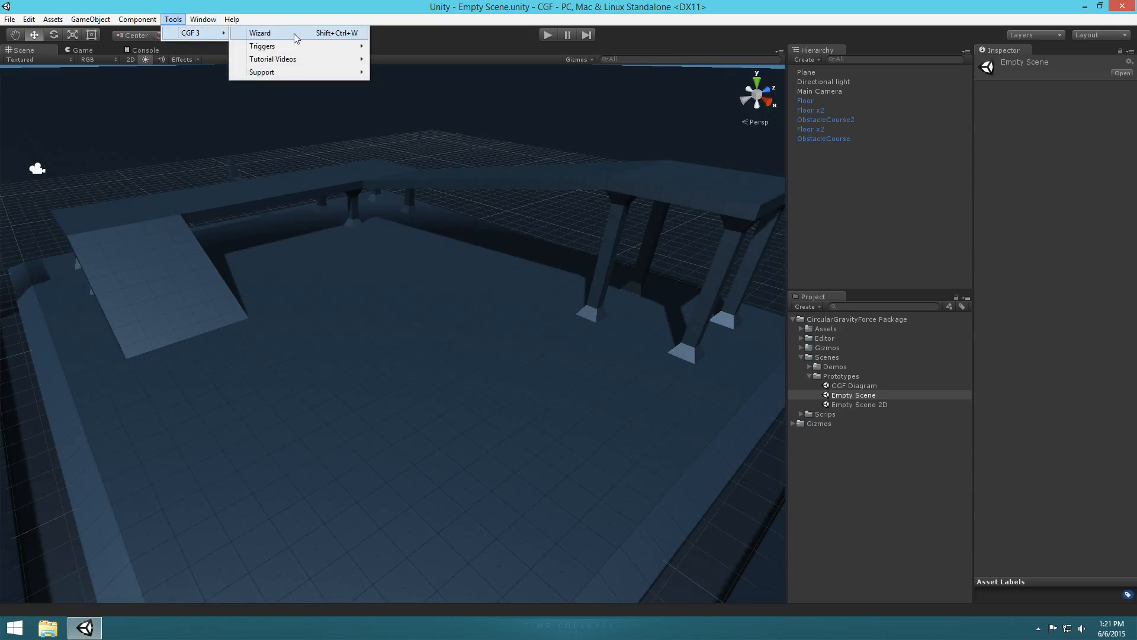
click(284, 33)
drag(103, 76, 109, 371)
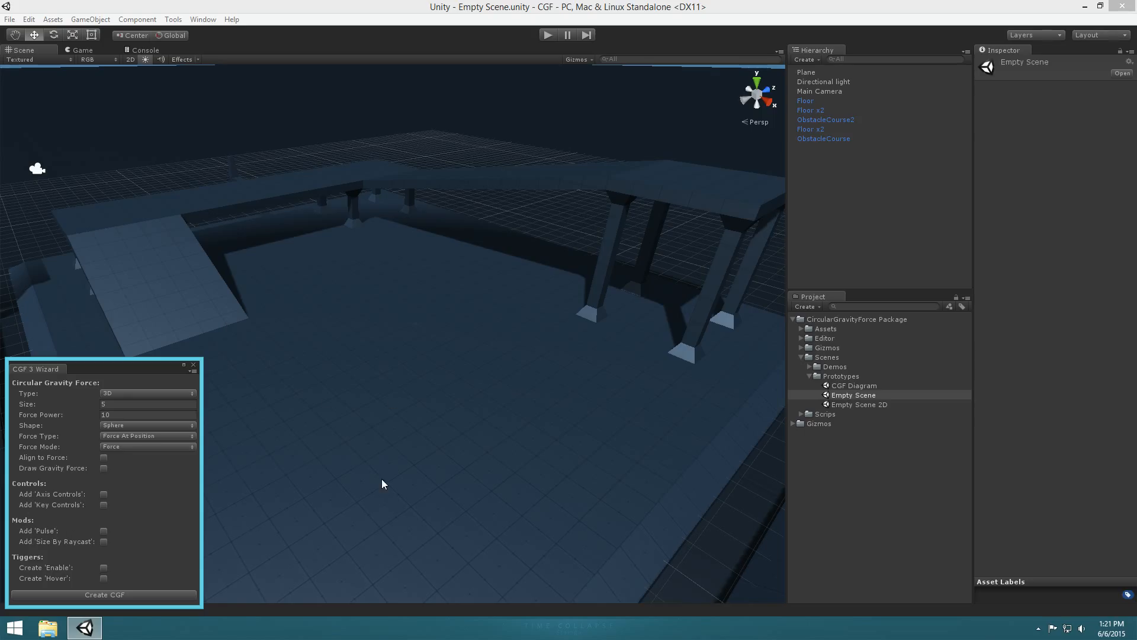
- Expand the package's Assets folder in the project files
mouse_move(551, 403)
right_down()
mouse_move(518, 404)
mouse_move(537, 405)
right_up()
click(801, 328)
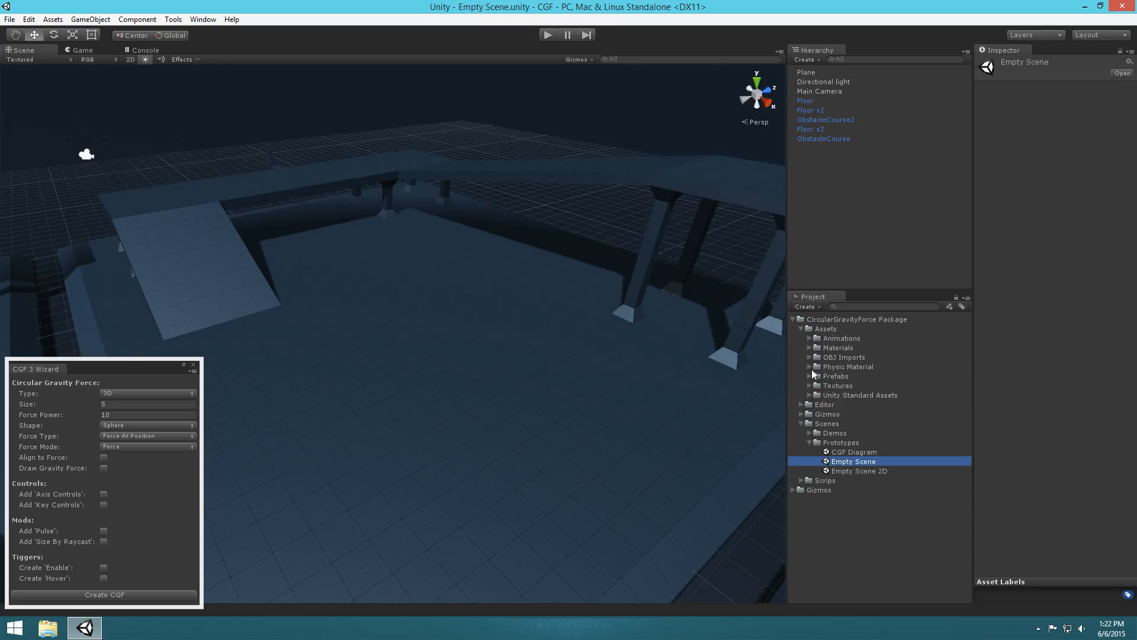
click(809, 366)
click(819, 386)
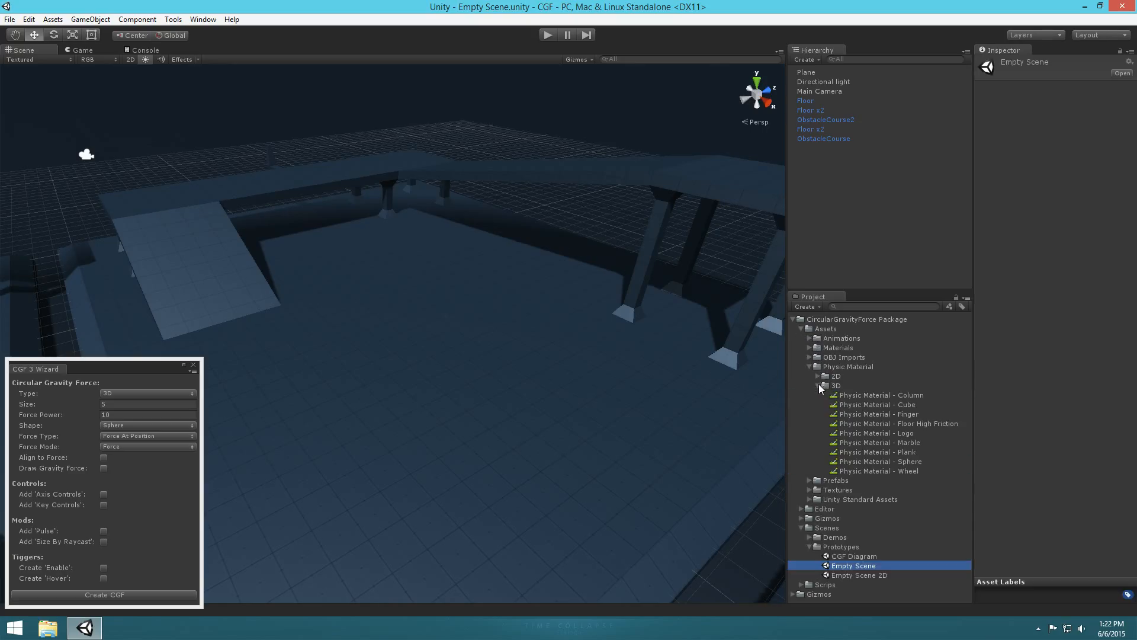
click(818, 385)
click(809, 366)
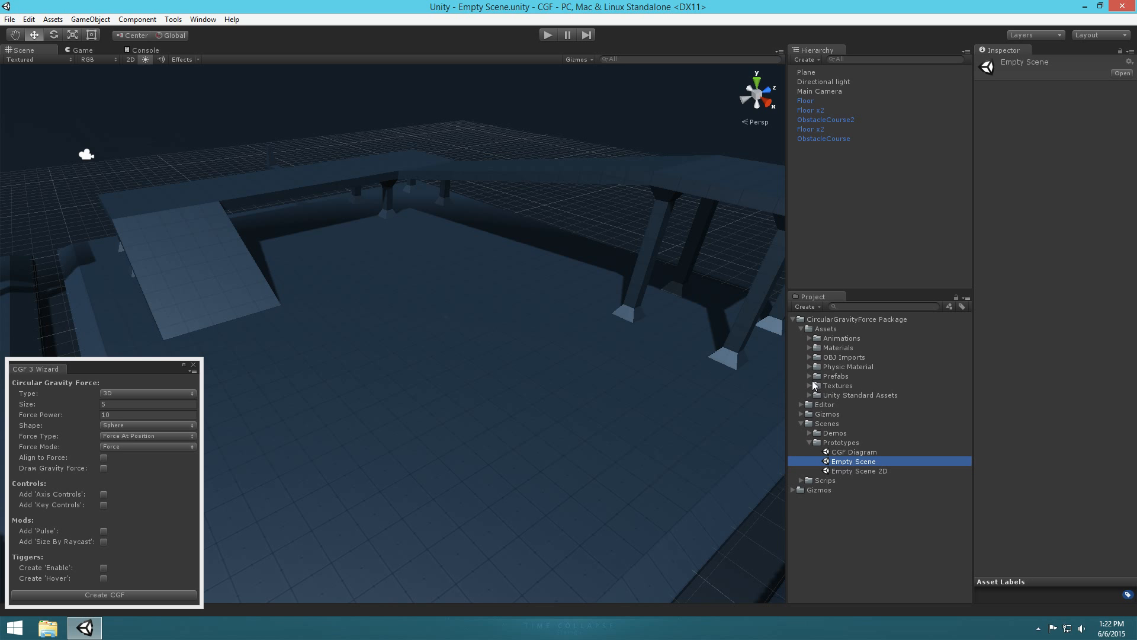
- Place the Wall of Cubes prefab from Prefabs/3D/Physics Objects on the arena floor and stack a duplicate on top of it
click(810, 376)
click(818, 395)
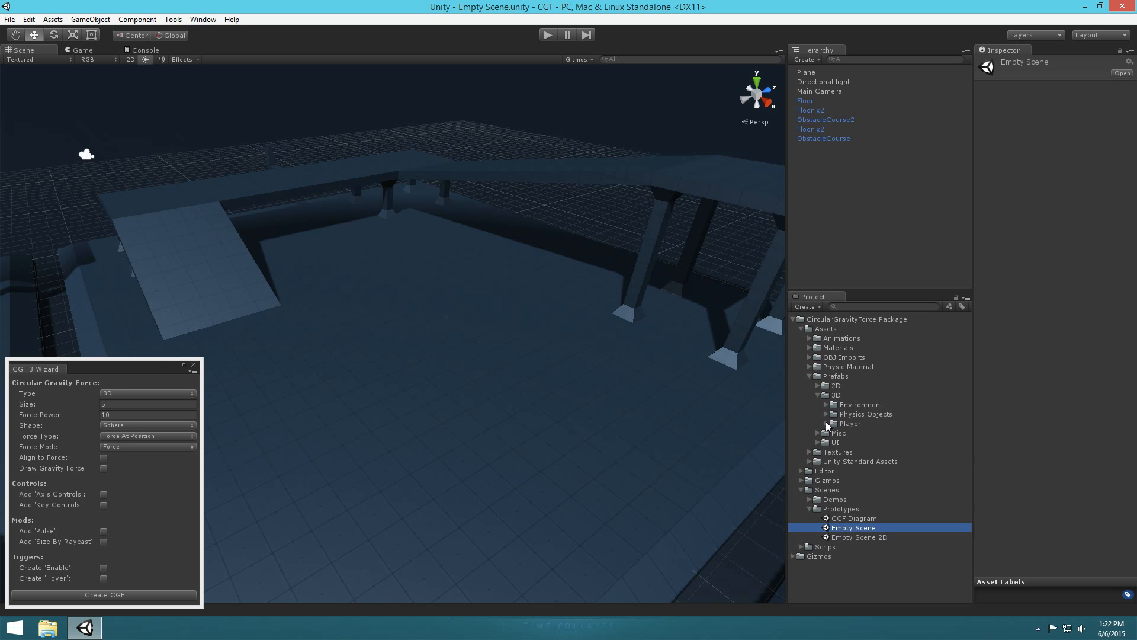
click(827, 414)
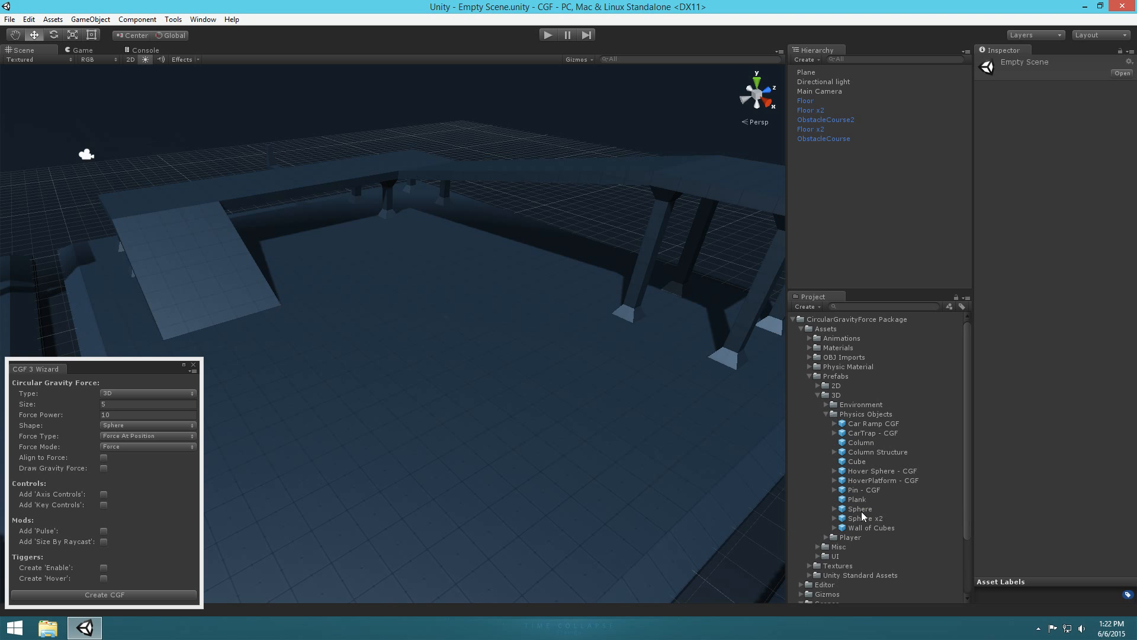
drag(856, 529, 513, 371)
drag(483, 302, 497, 382)
- Duplicate both stacked Wall of Cubes objects and place the copies directly beside the originals, at about X 25.38
drag(818, 72, 820, 161)
shift+click(820, 148)
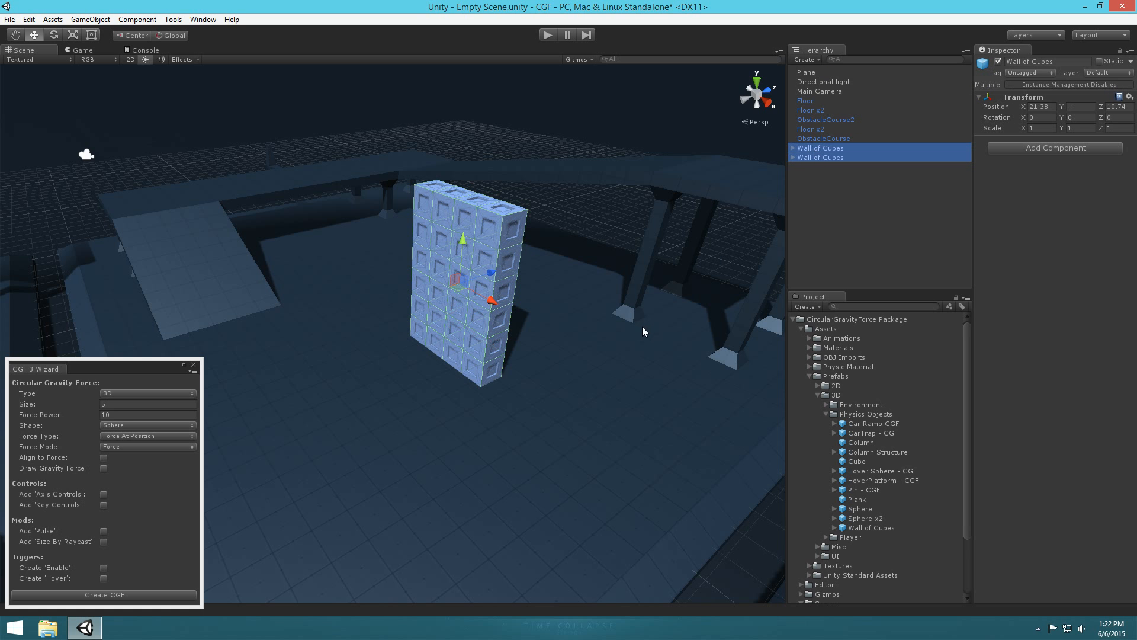
key(ctrl+d)
drag(491, 343, 595, 403)
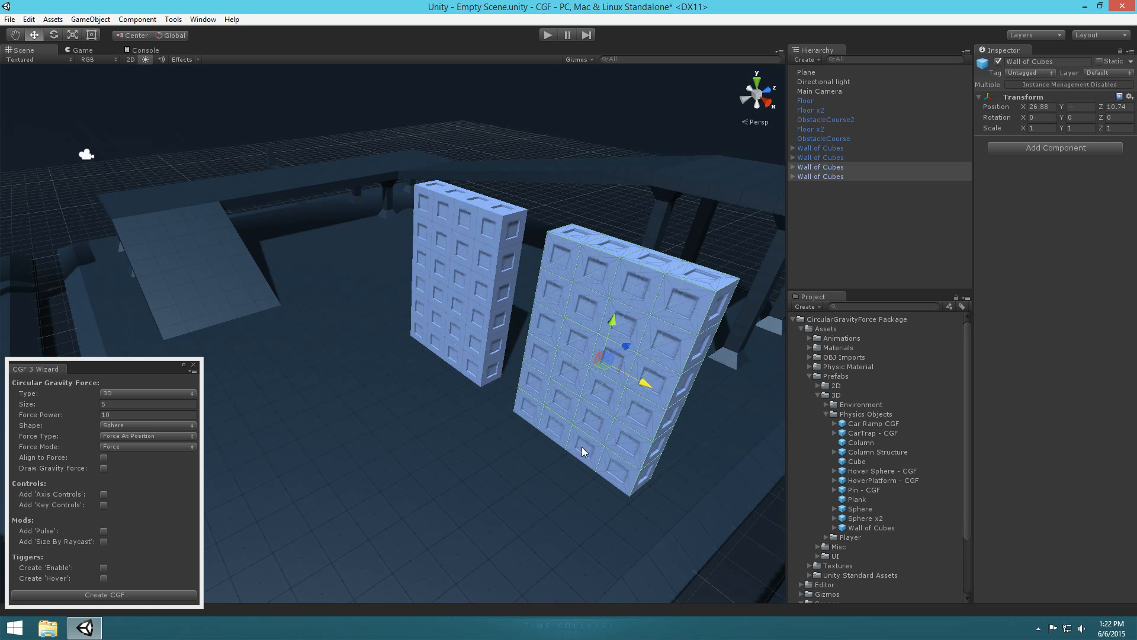
mouse_move(515, 412)
mouse_down()
mouse_move(488, 392)
mouse_move(497, 419)
mouse_up()
key(w)
key(d)
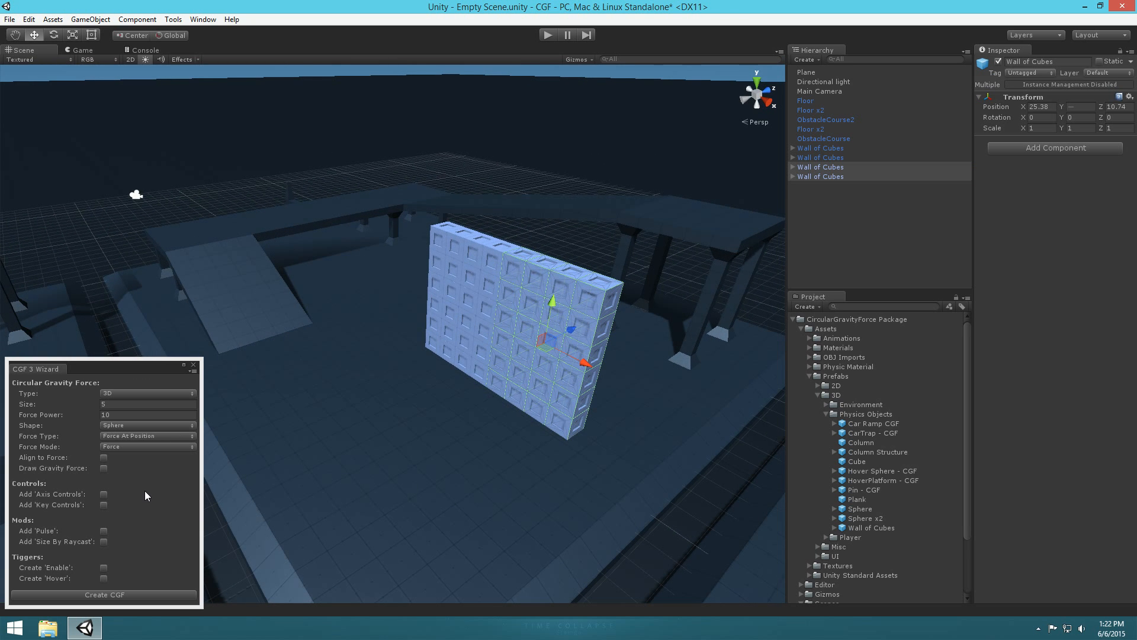
- Create a 3D sphere CGF with the Pulse mod added in the CGF 3 Wizard, and close the wizard
click(104, 531)
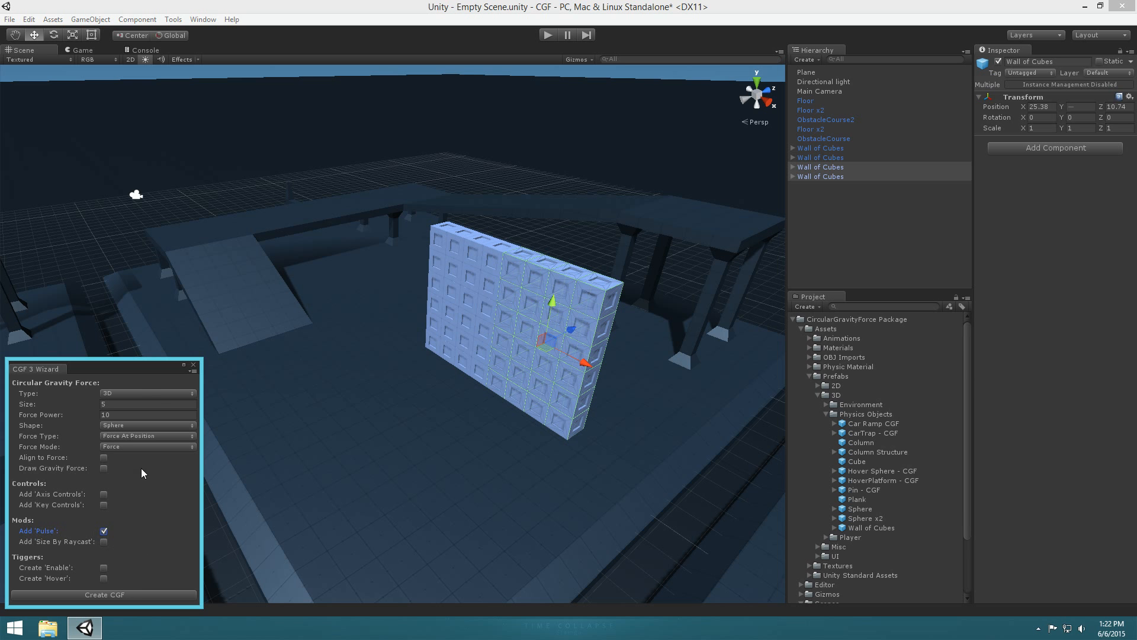
click(141, 595)
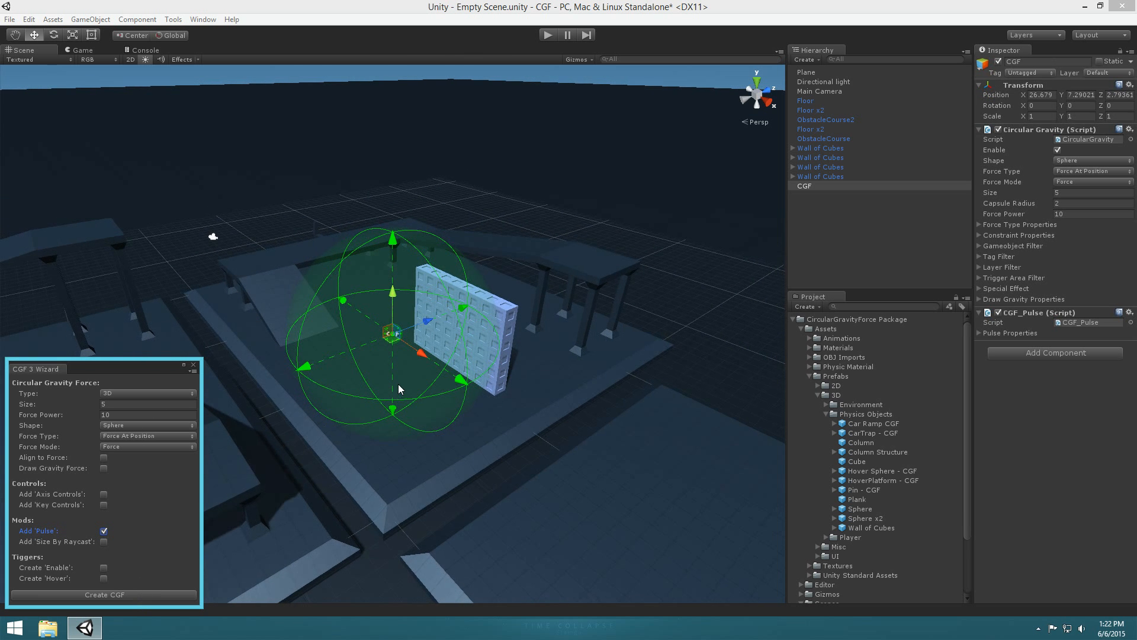
click(194, 365)
- Move the CGF to the middle of the wall's base, at about X 24, Y 1.26, Z 9.79
right_drag(614, 360, 526, 364)
key(w)
key(d)
drag(266, 323, 397, 338)
right_drag(441, 380, 620, 403)
key(a)
key(w)
drag(276, 386, 481, 383)
key(d)
right_drag(563, 384, 413, 381)
key(s)
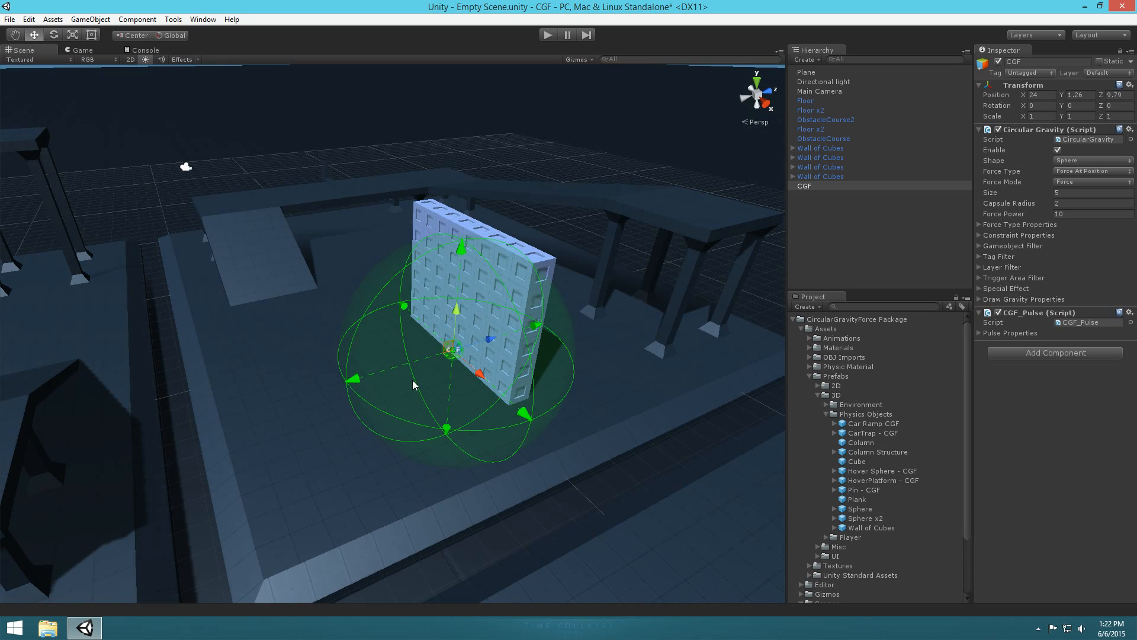
- Reduce the CGF's size to about 1.62 and move it in front of the wall, at about Y 3.19, Z 6.6
drag(998, 193, 932, 207)
right_drag(410, 410, 345, 422)
key(w)
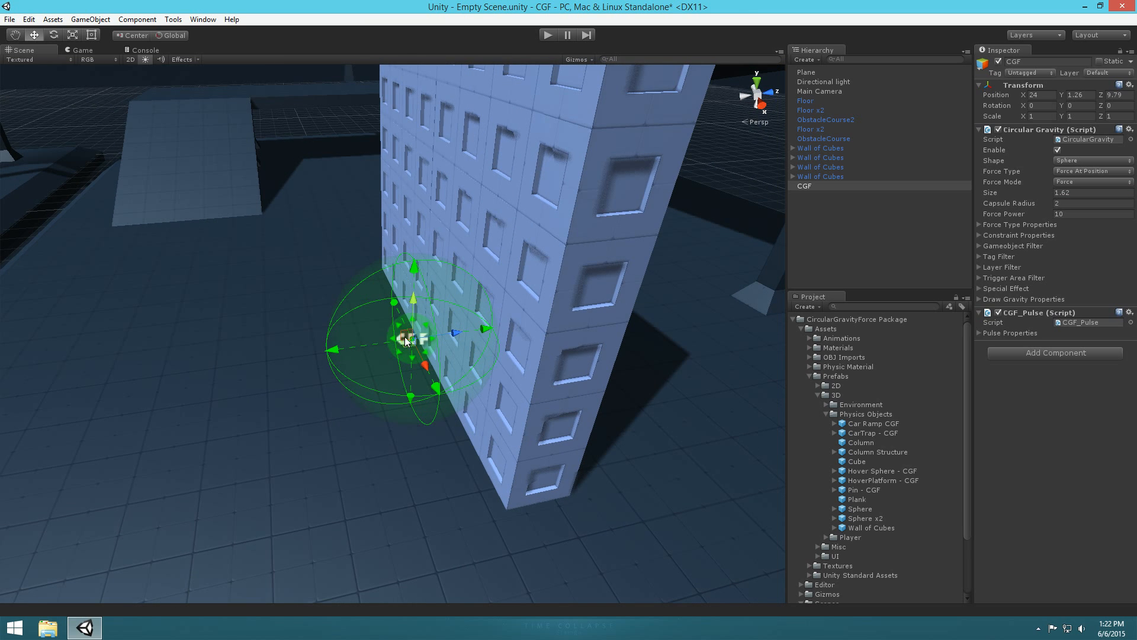
drag(405, 342, 195, 266)
key(s)
right_drag(363, 310, 611, 326)
key(a)
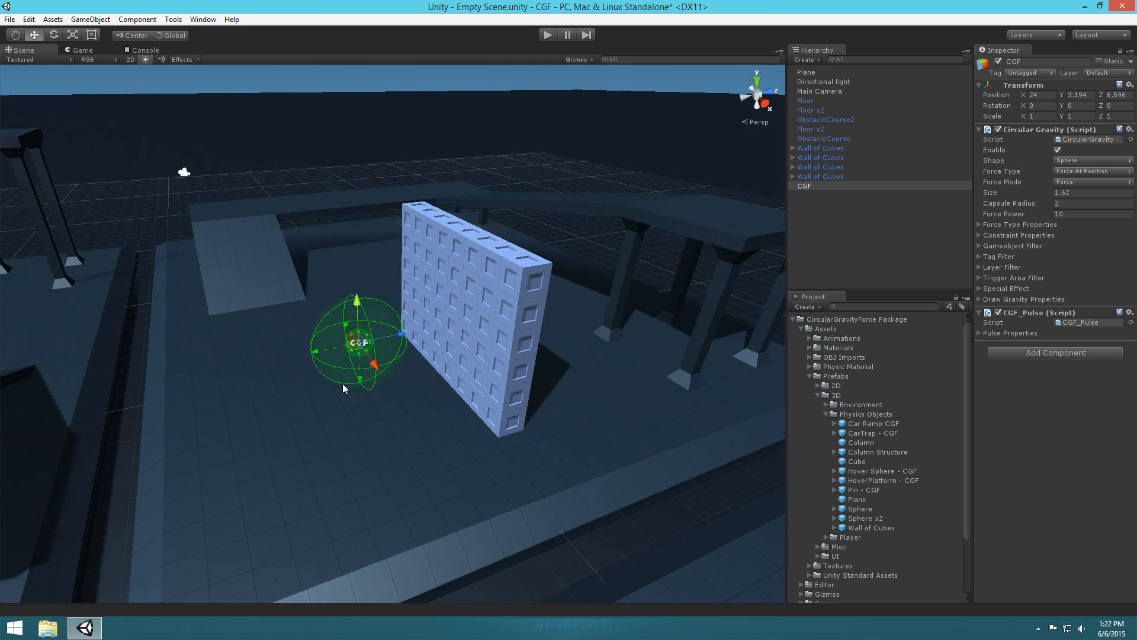
- Set the CGF's pulse properties to Min Size 3 and Max Size 10
click(981, 333)
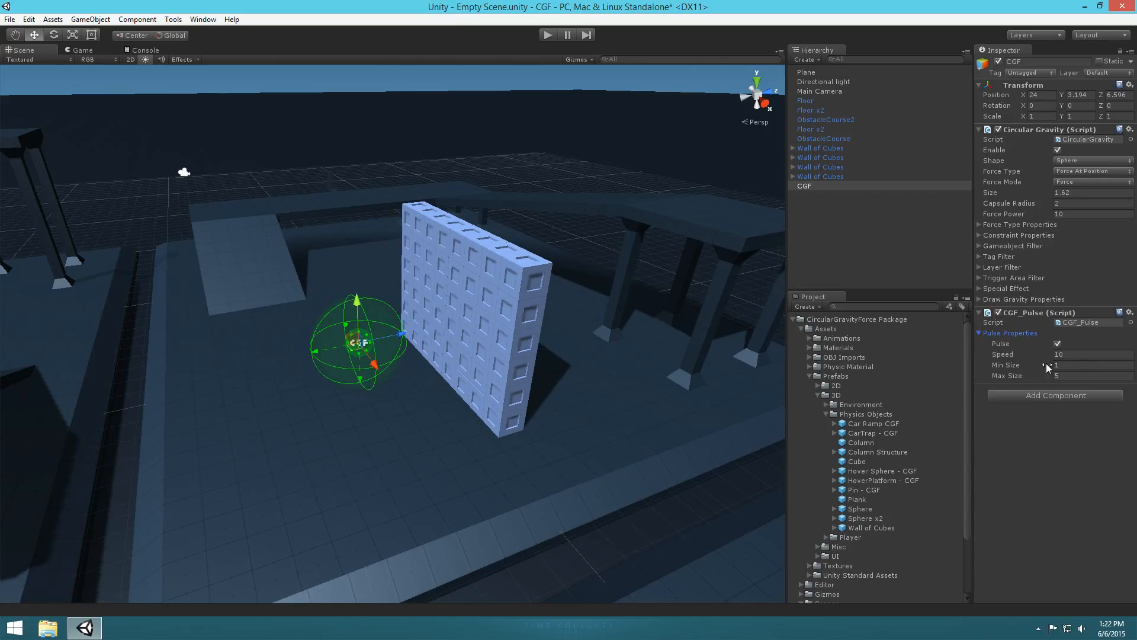
click(1080, 365)
text(3)
key(Tab)
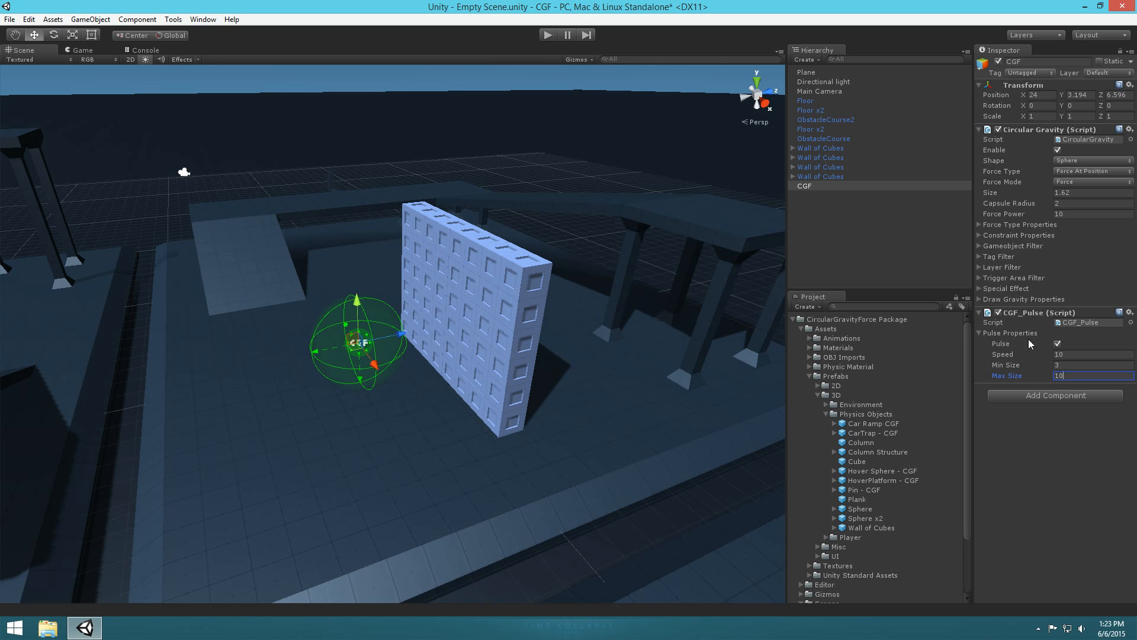
- Align the Main Camera with a Scene view that shows the CGF and the cube wall
right_drag(540, 372, 565, 370)
key(a)
click(82, 50)
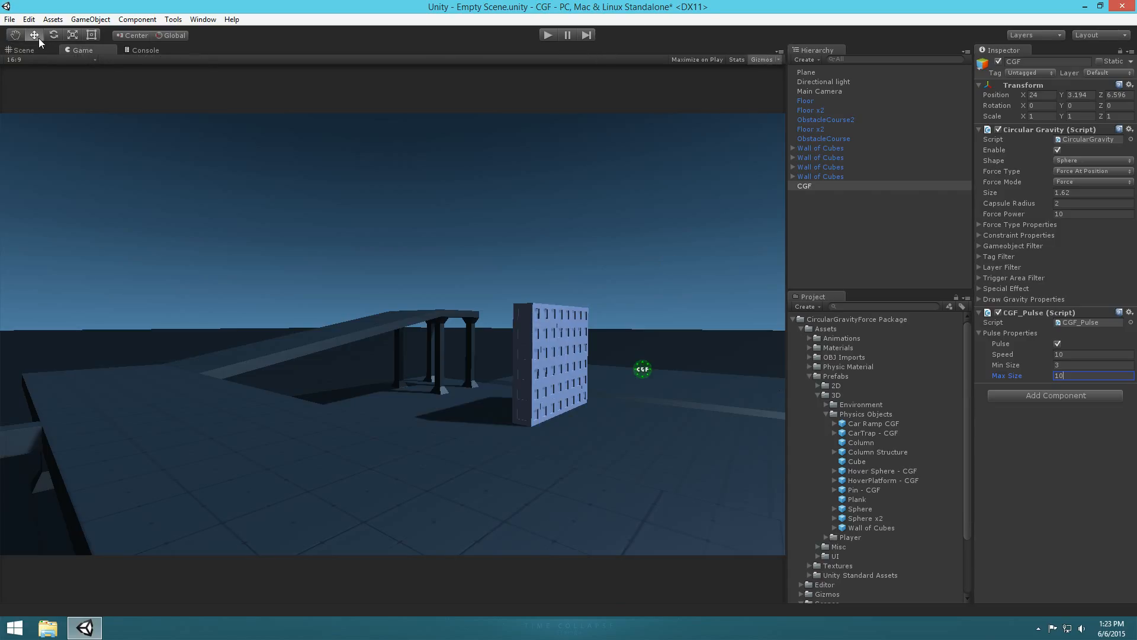
click(23, 50)
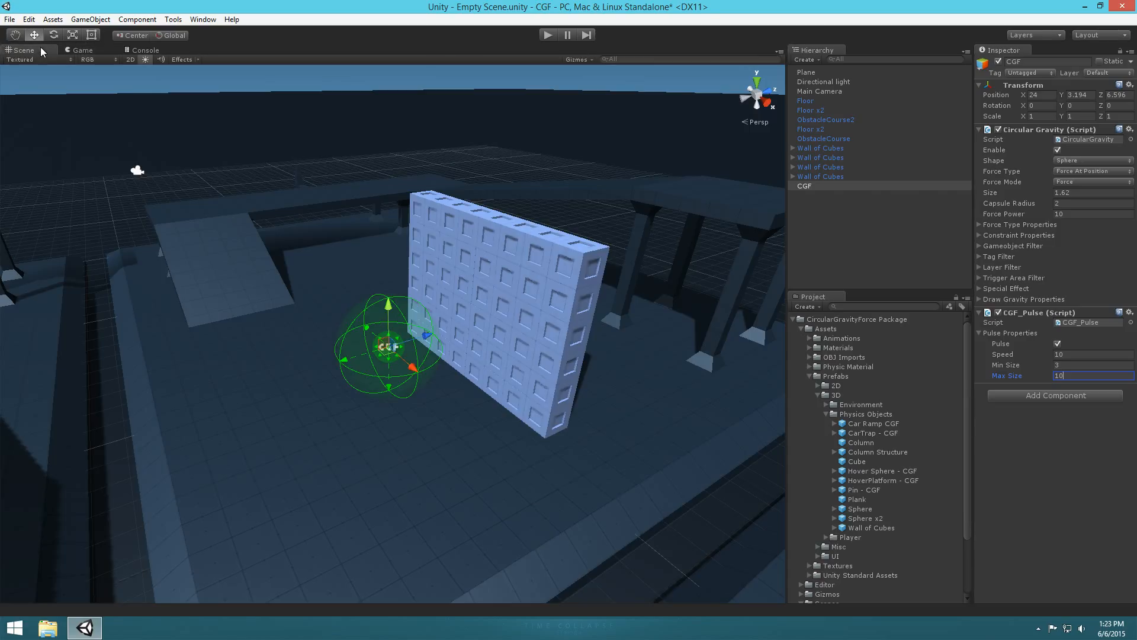
click(819, 90)
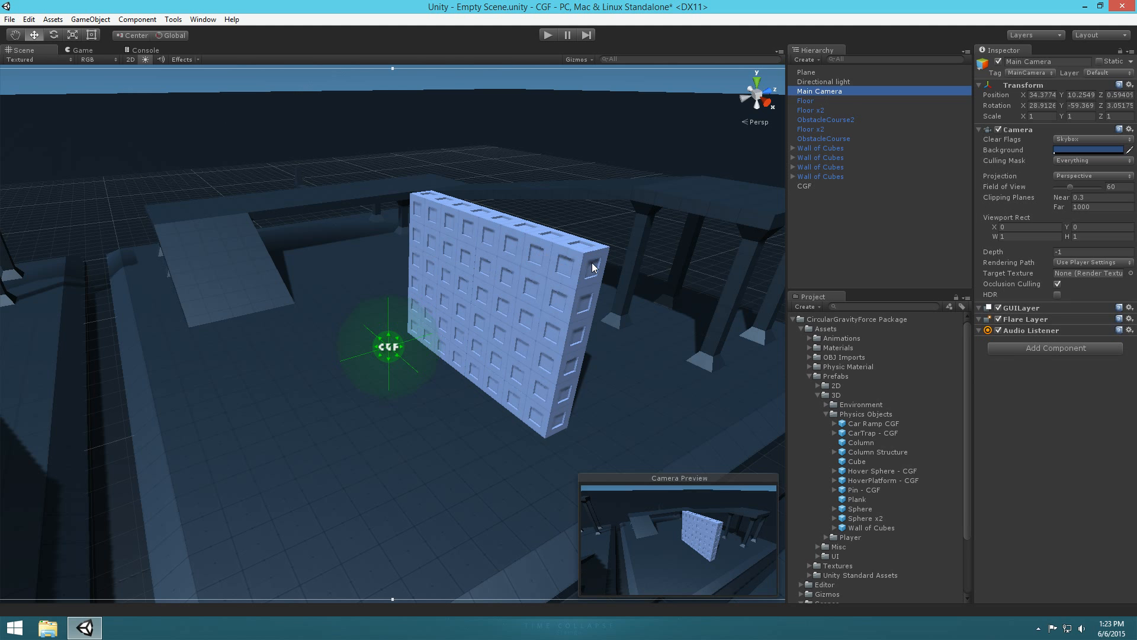
click(546, 96)
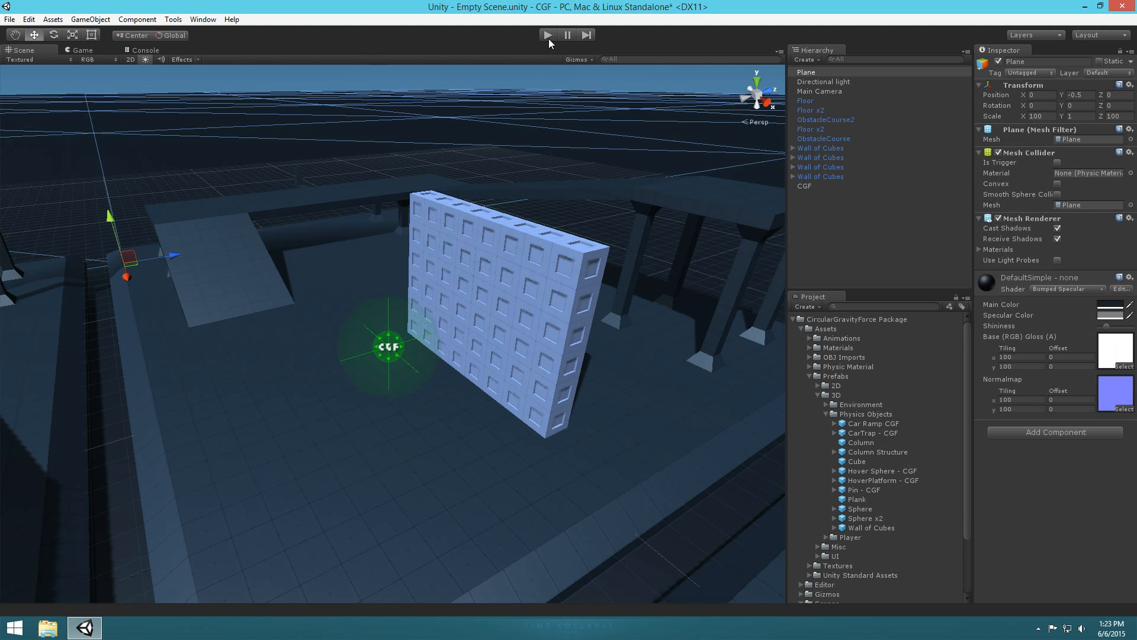
- Play the scene and select the CGF object to access its live pulse properties
click(549, 34)
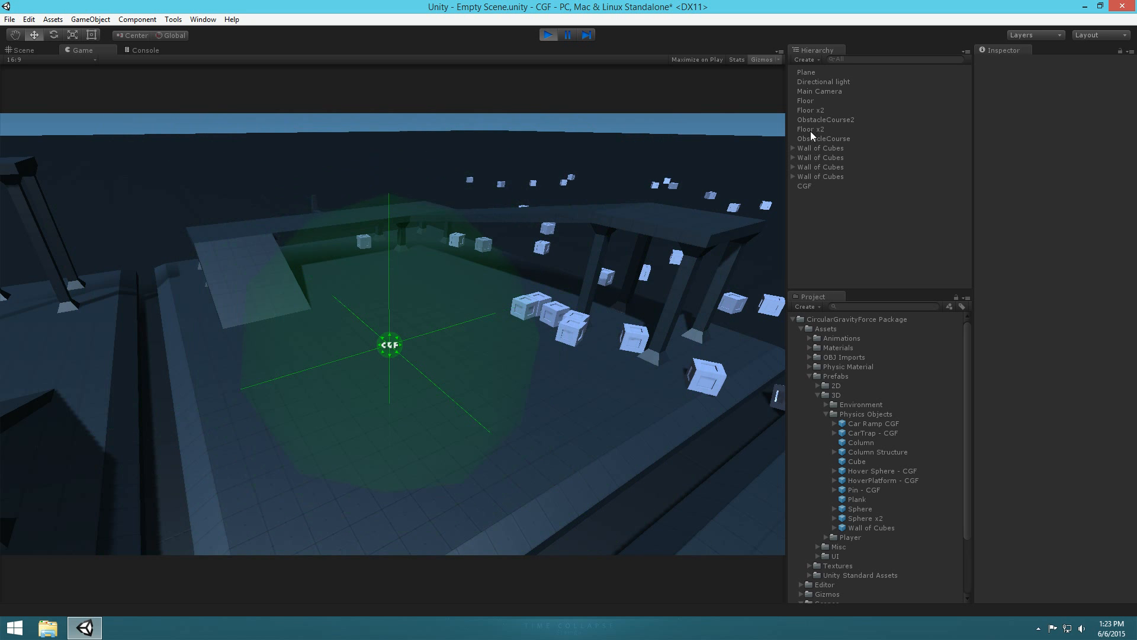
click(809, 187)
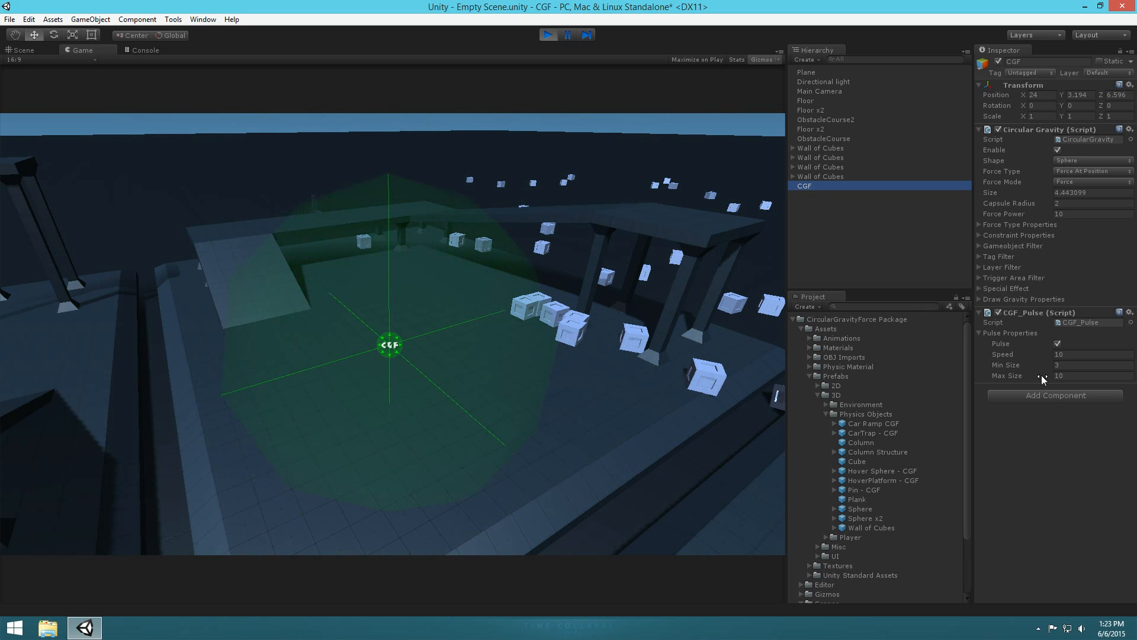
click(1068, 375)
double_click(1072, 375)
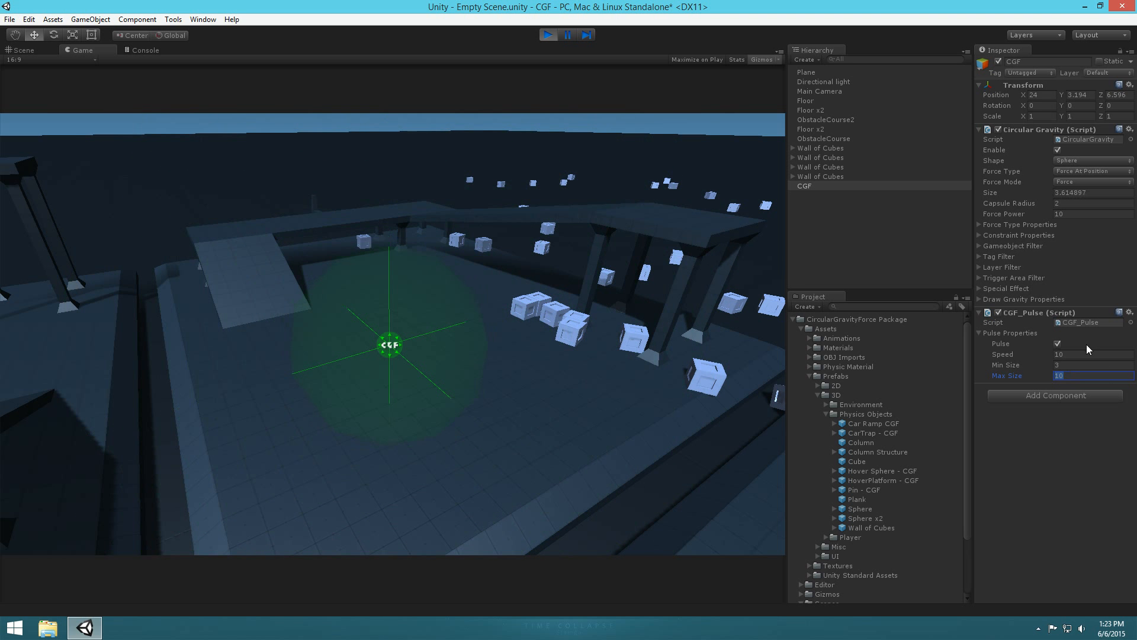
- Try a pulse Speed of 100 on the running CGF and return it to 10
click(1086, 354)
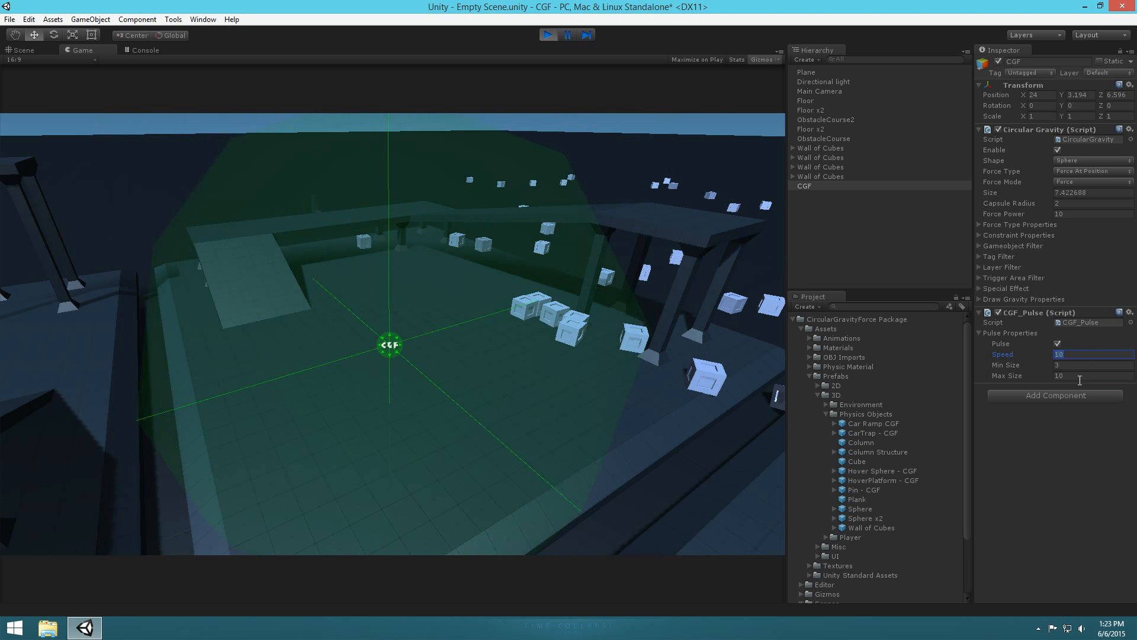
text(100)
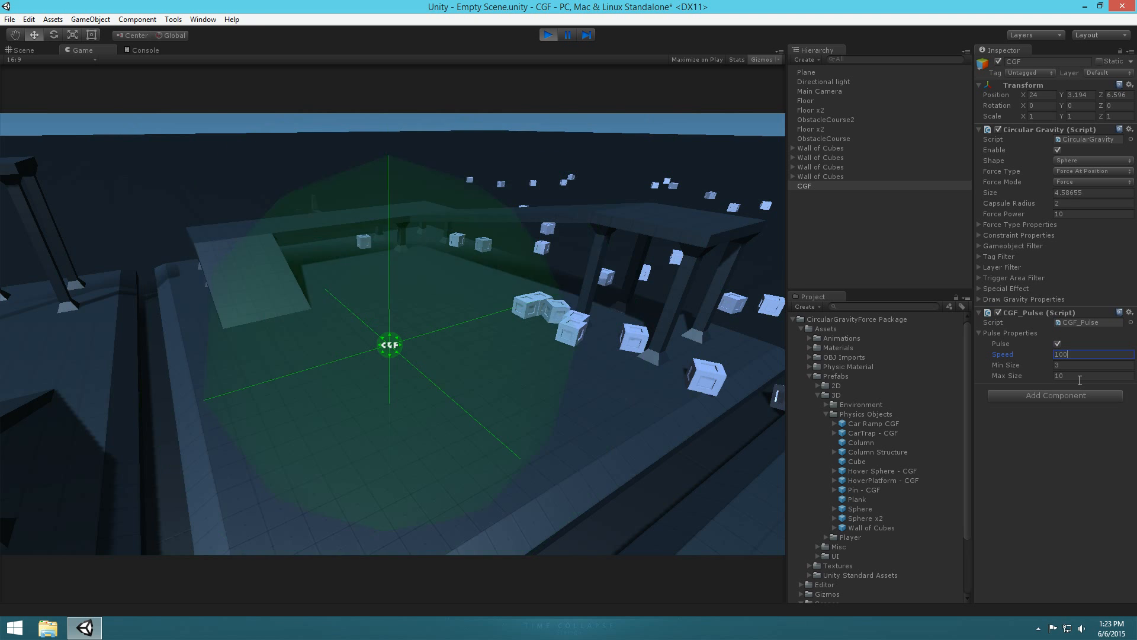
key(BackSpace)
key(Tab)
- Set the pulse's Min Size to 5 after trying 0 and 4
text(0)
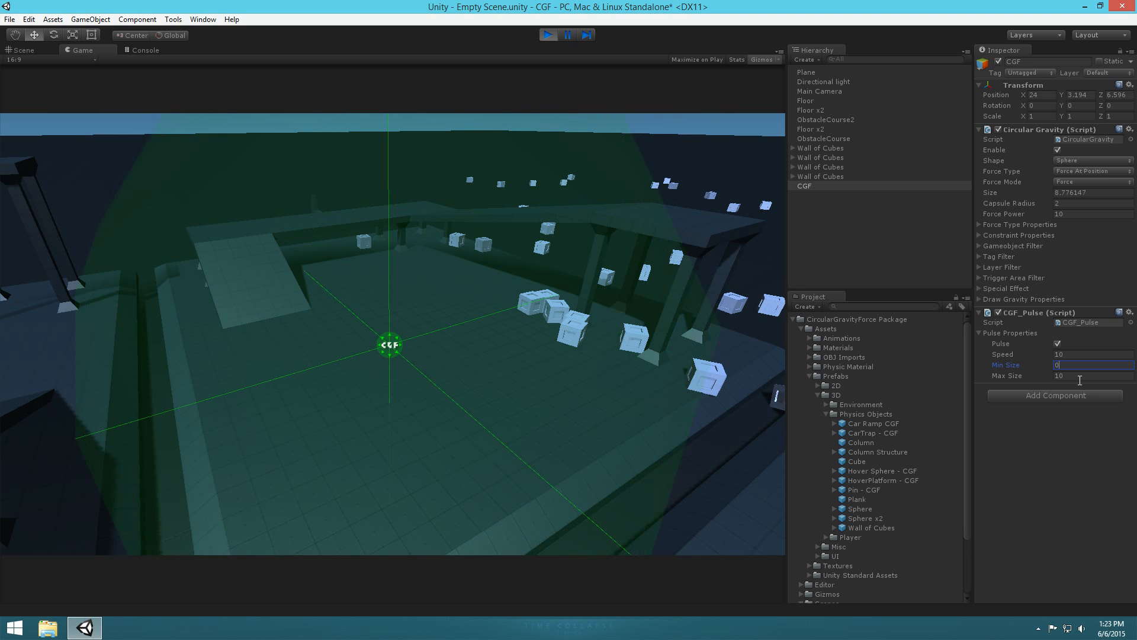
key(BackSpace)
text(4)
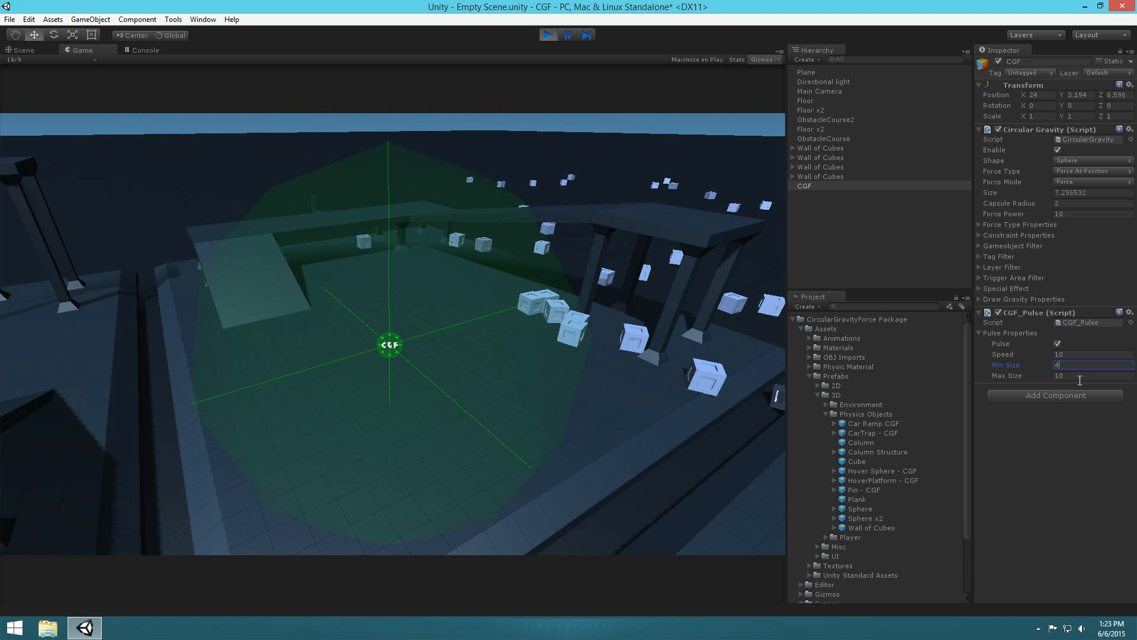
key(BackSpace)
text(5)
key(Tab)
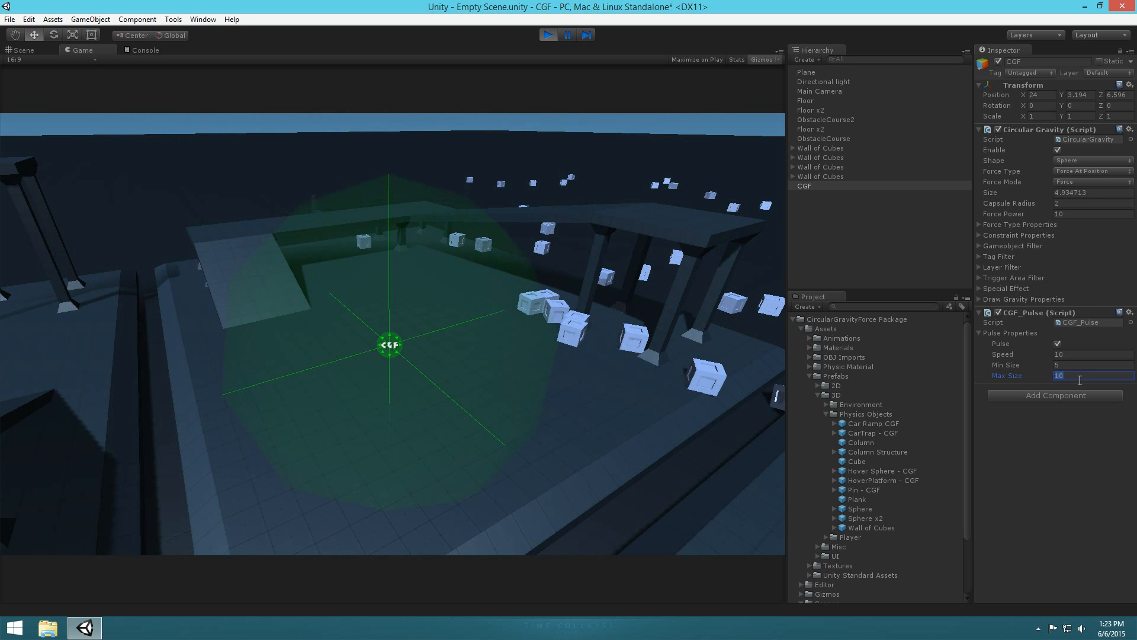
- Set the CGF's Force Power to -30 while the scene is running
click(1080, 215)
text(-)
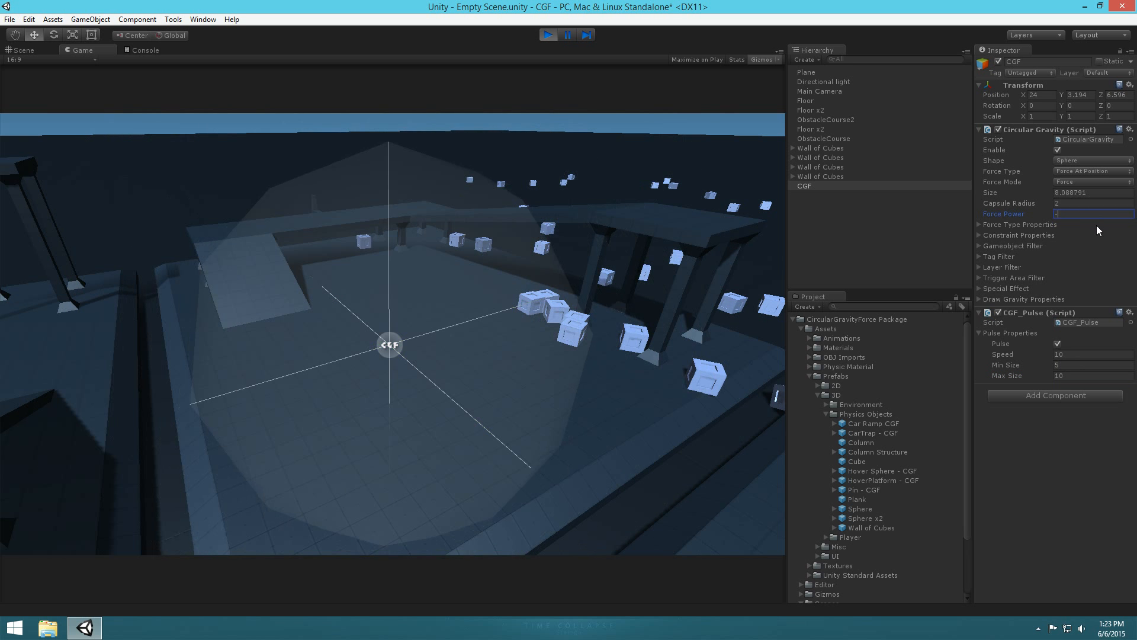
text(30)
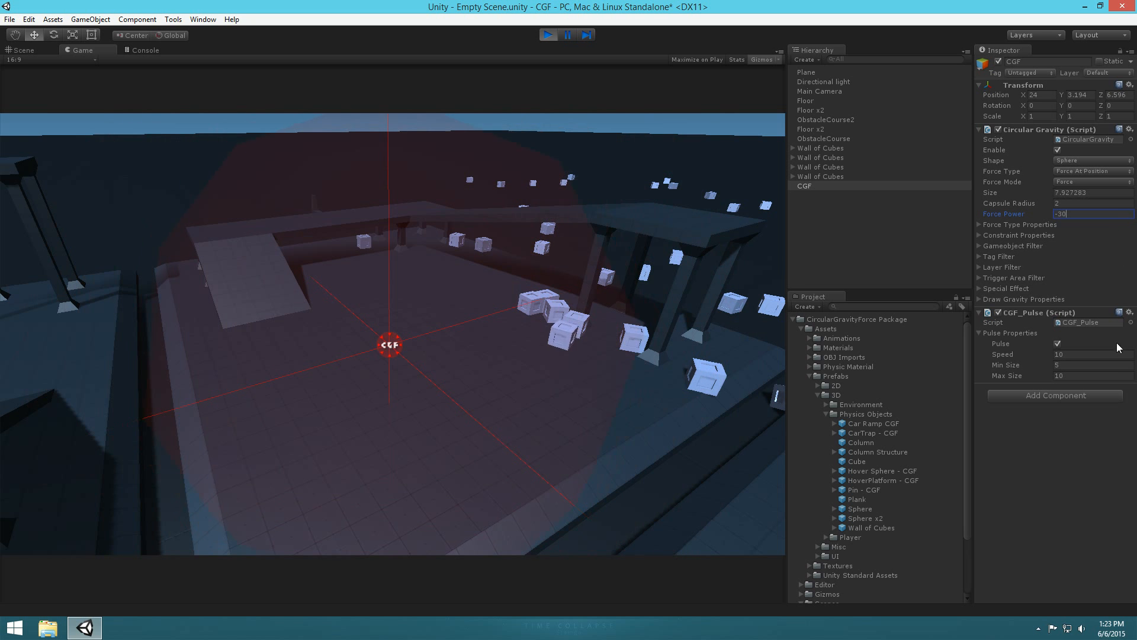
- Set the pulse's Max Size to 100 and watch the running simulation in the Scene view
click(1126, 375)
text(100)
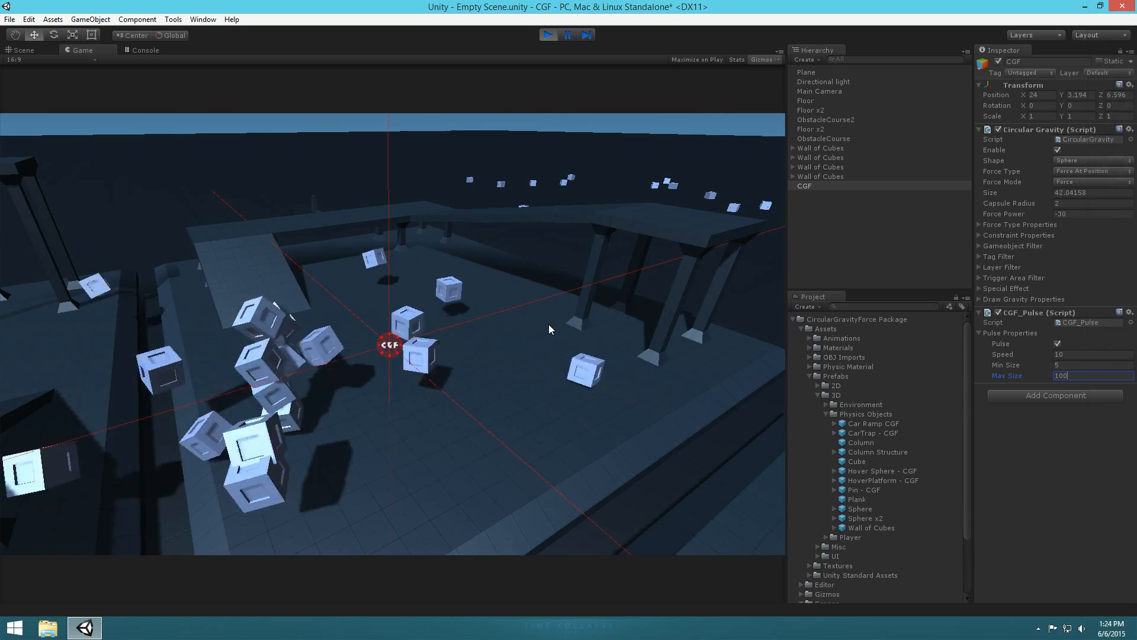
click(23, 50)
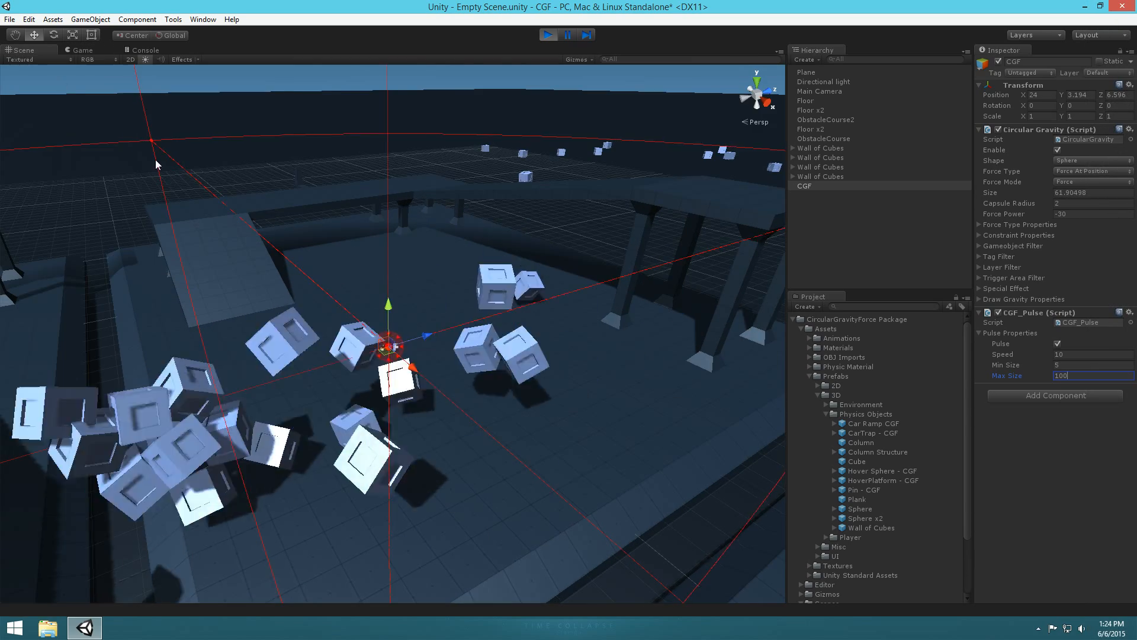
- Set the running CGF's Force Power to -10, observe the cubes from near and far, and stop play mode
scroll(427, 363, down, 10)
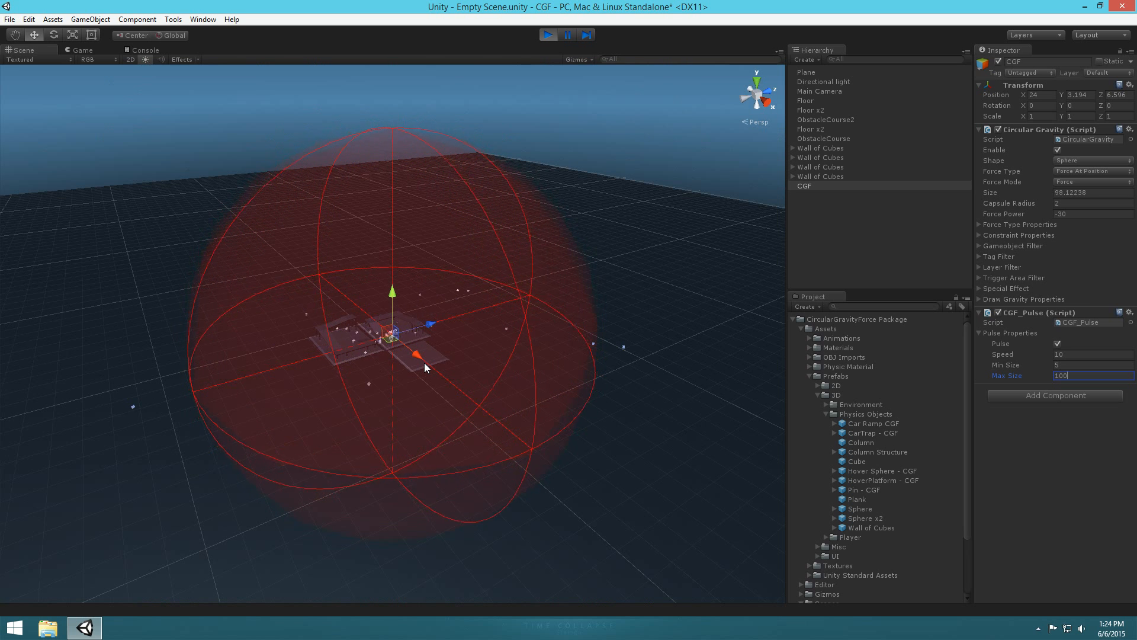
click(1087, 216)
text(-10)
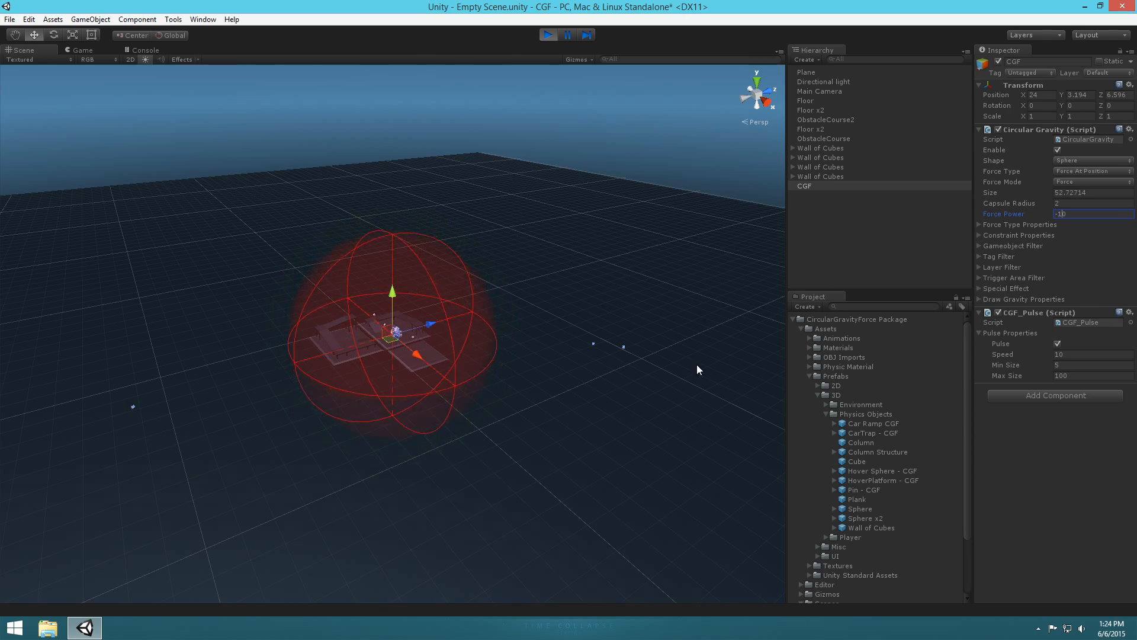
scroll(453, 467, up, 8)
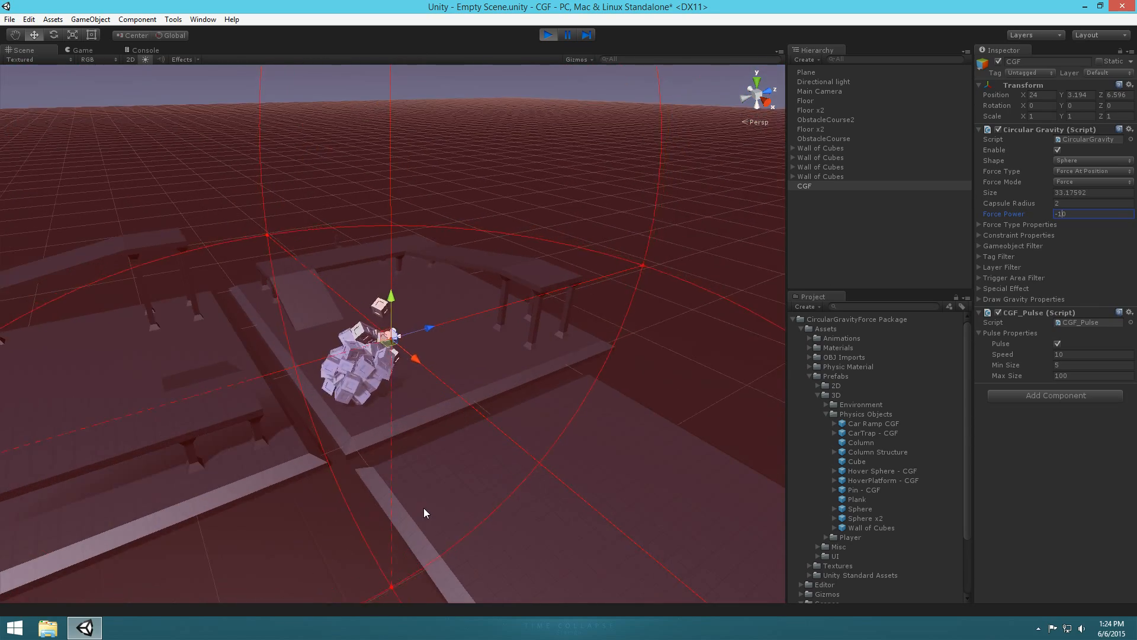
scroll(425, 508, up, 8)
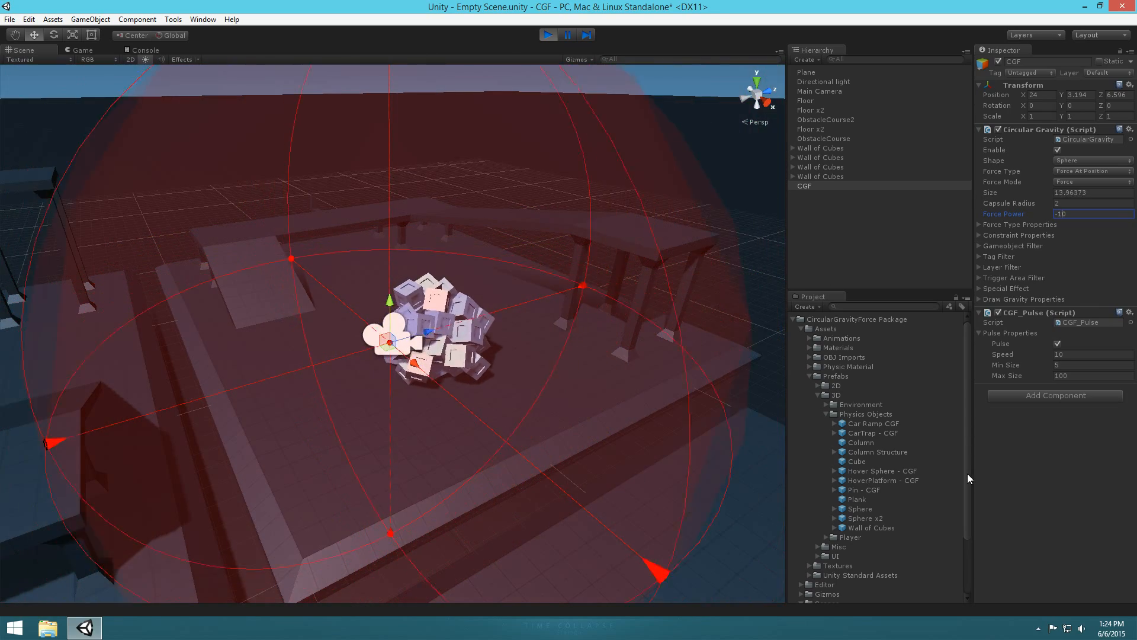
scroll(543, 433, down, 4)
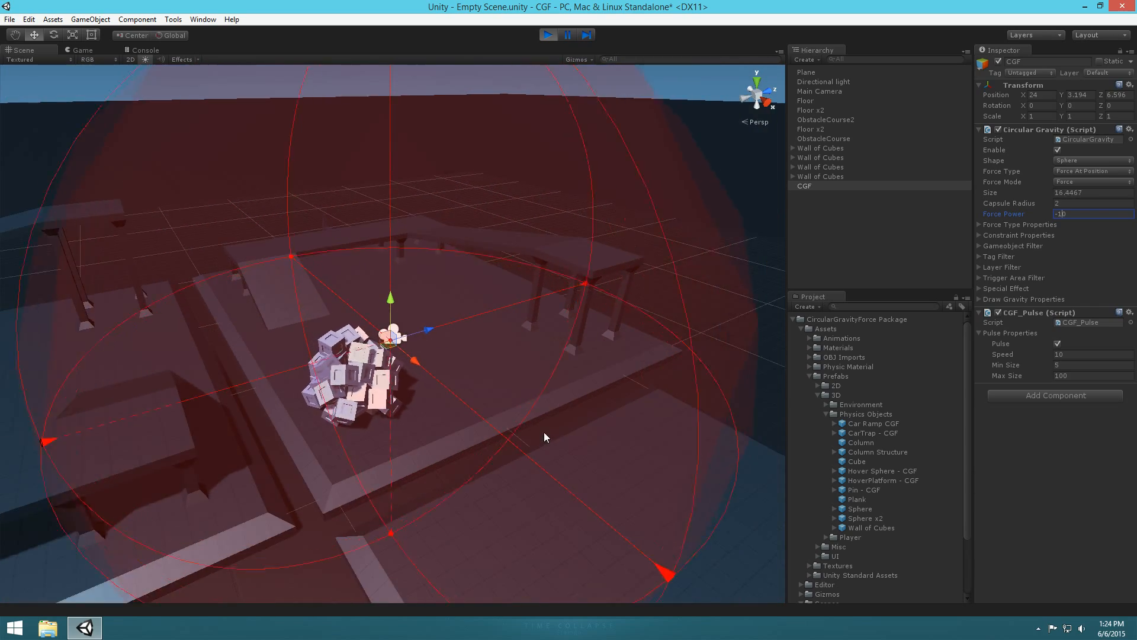
scroll(544, 432, down, 5)
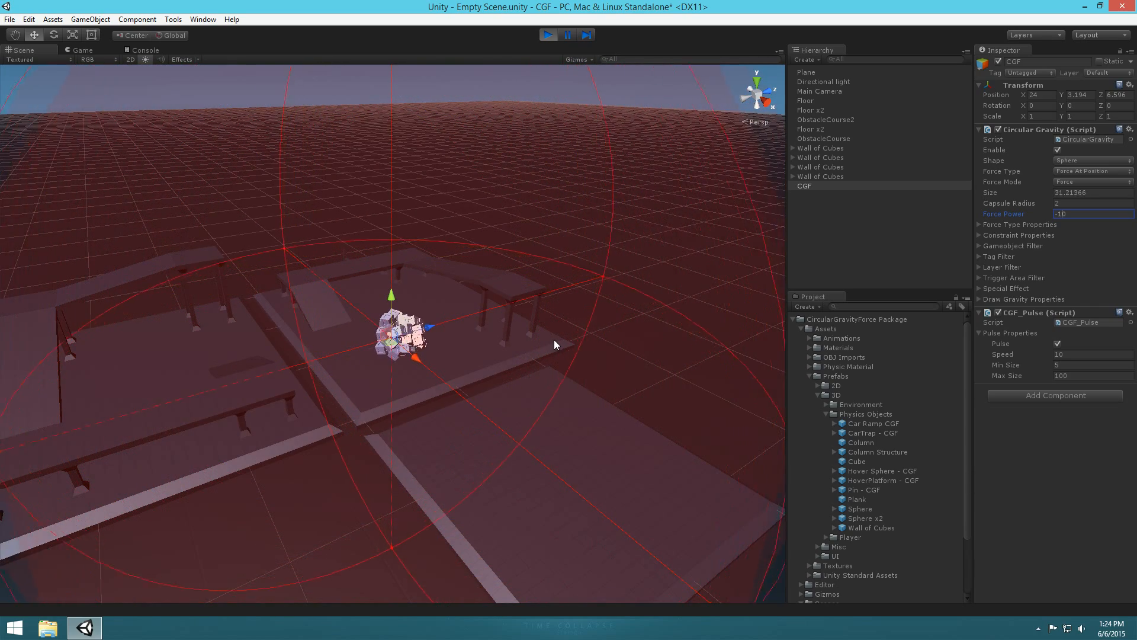
click(548, 35)
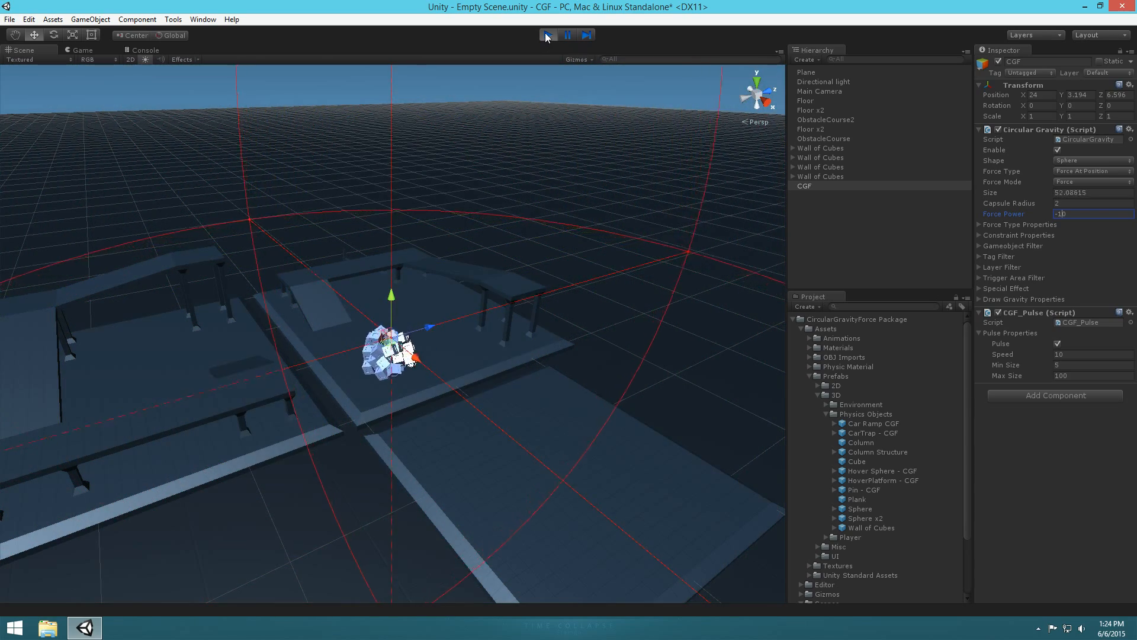
- Open the CGF 3 Wizard and delete the existing pulse CGF from the scene
mouse_move(504, 257)
right_down()
mouse_move(495, 257)
mouse_move(505, 257)
right_up()
key(w)
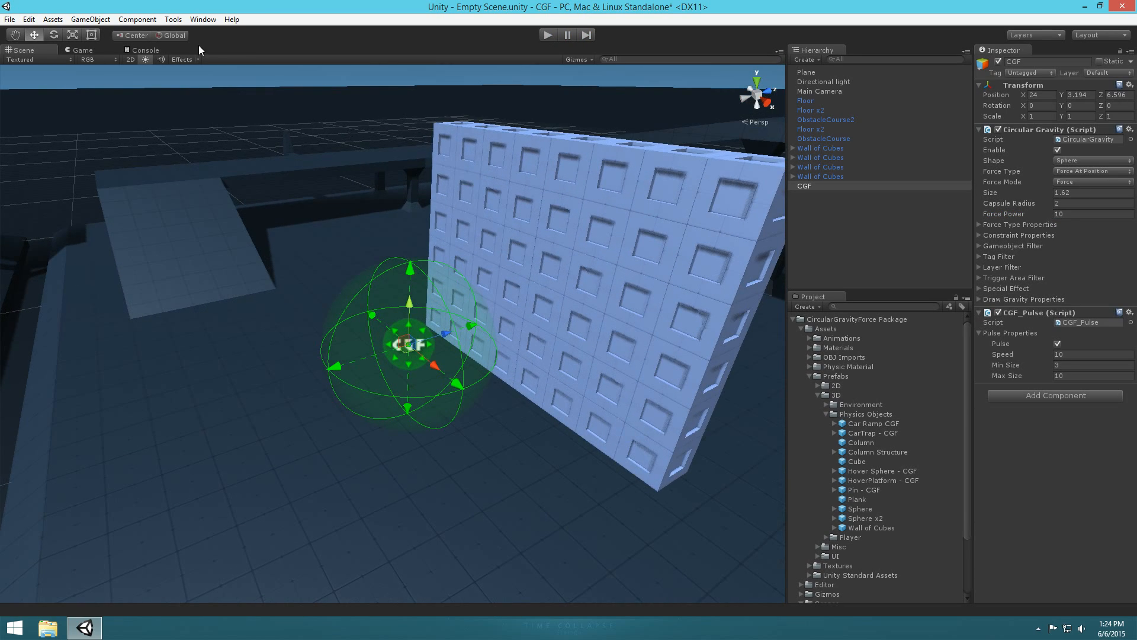
click(172, 19)
mouse_move(190, 28)
click(260, 36)
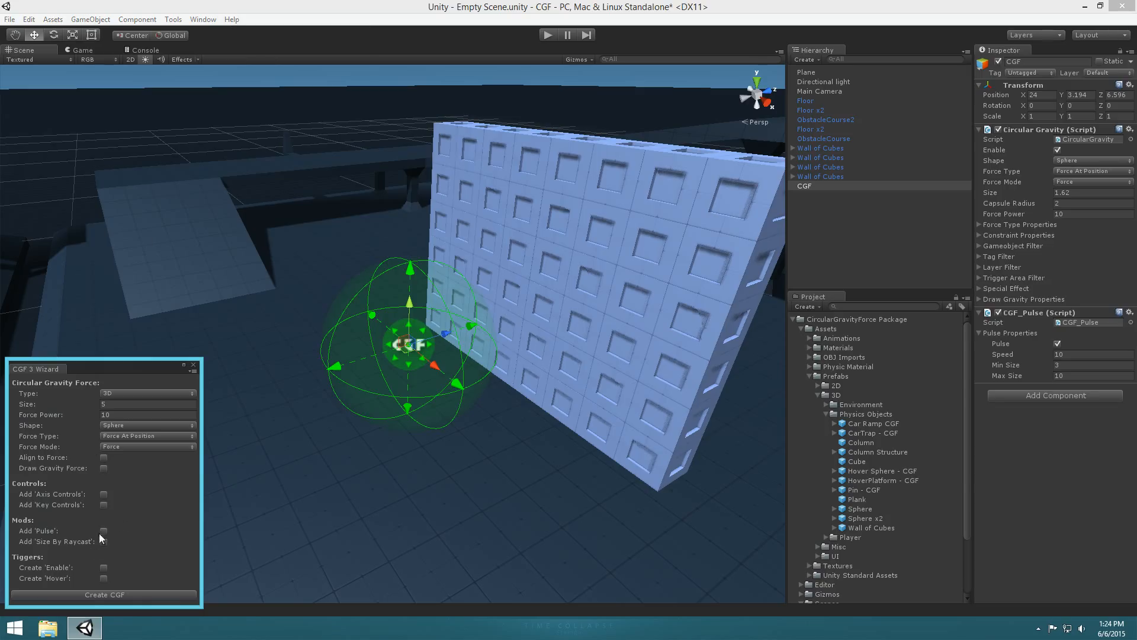
click(806, 187)
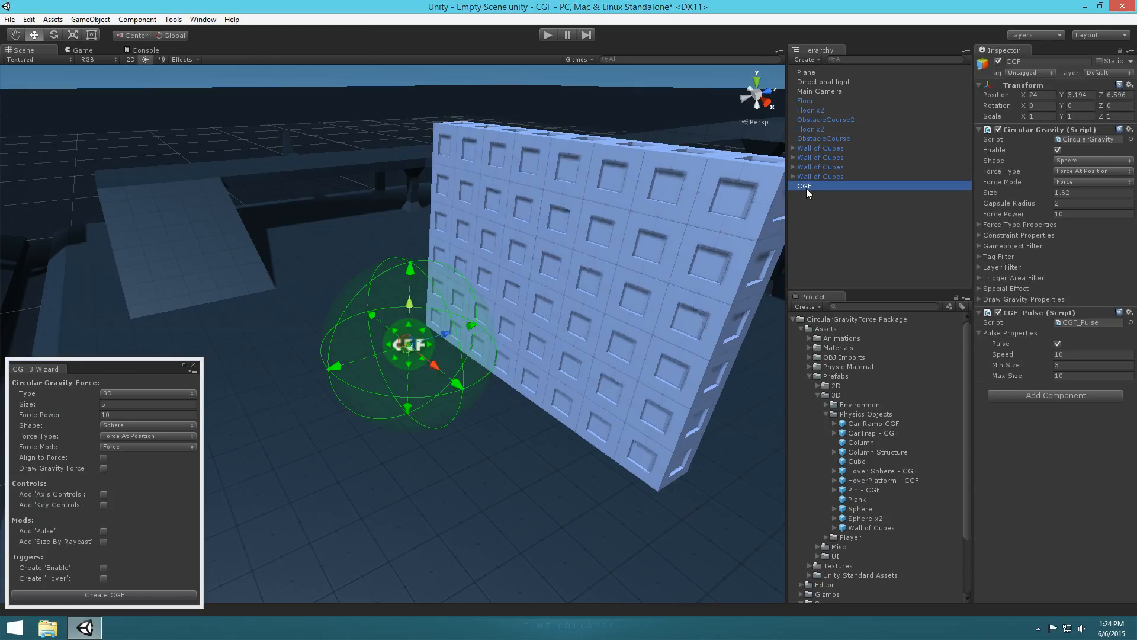
key(Delete)
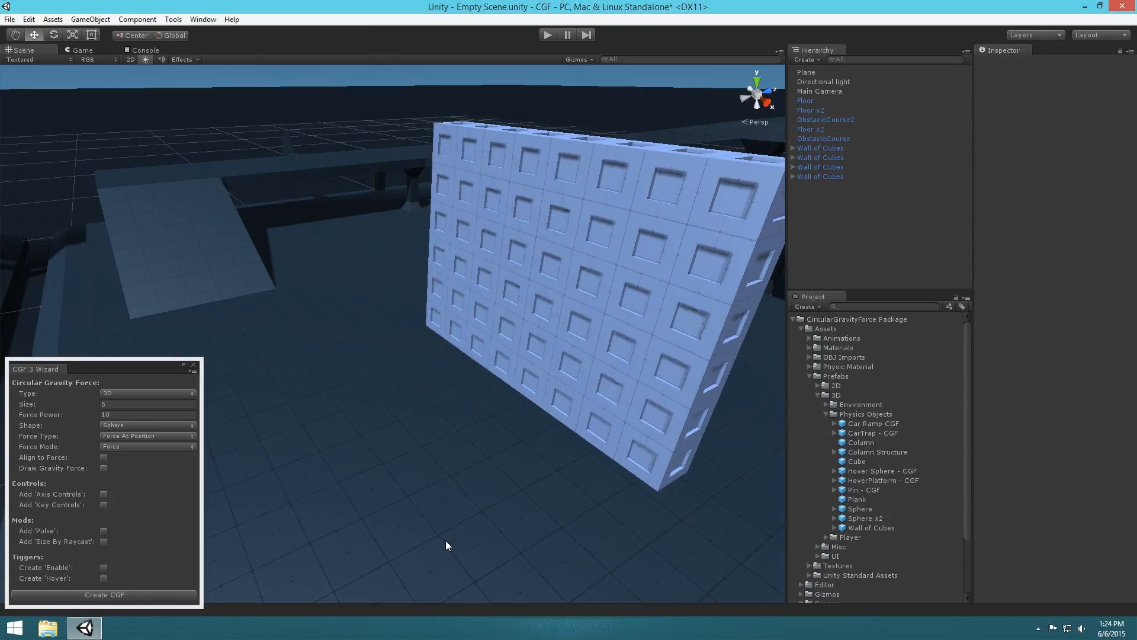
- Create a 3D CGF with the Ray Cast shape and the Size By Raycast mod, and close the wizard
click(104, 540)
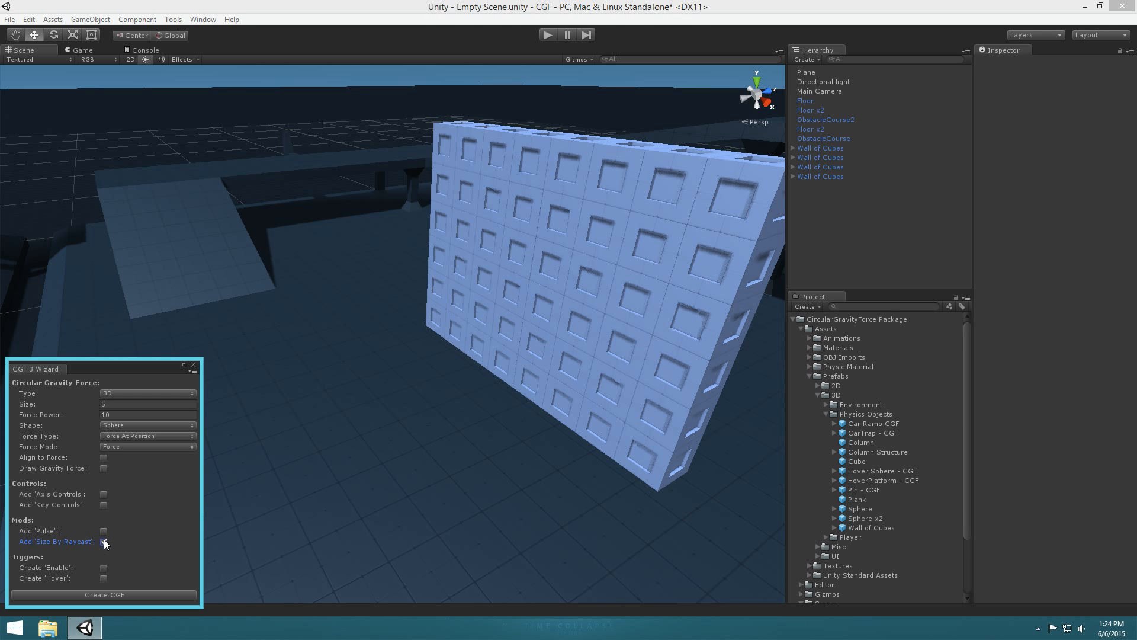
click(147, 425)
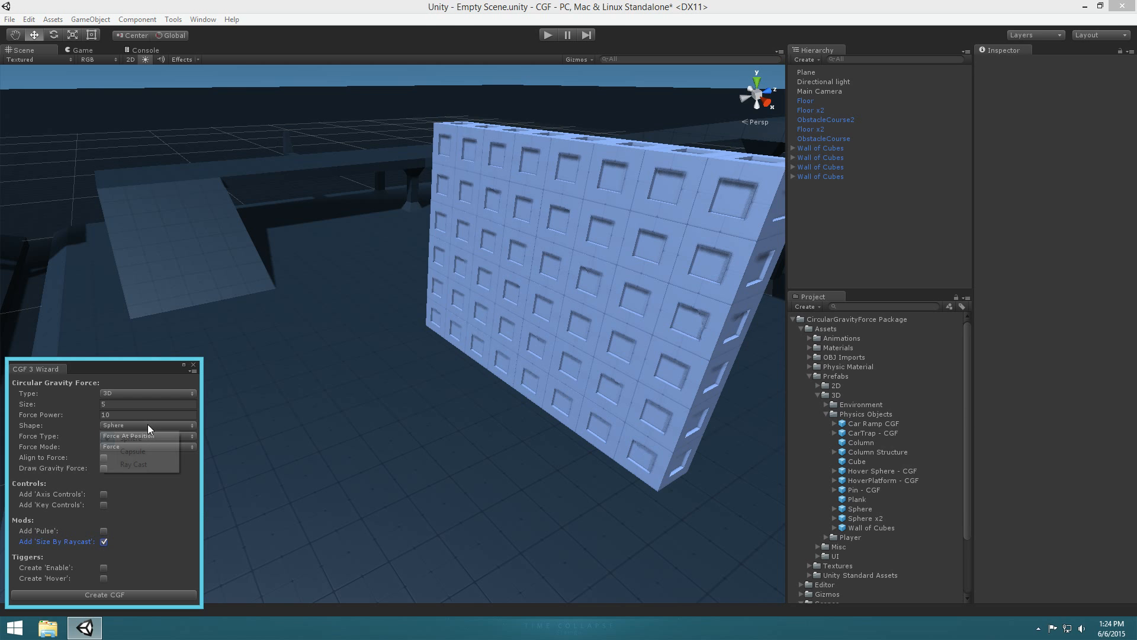
click(148, 463)
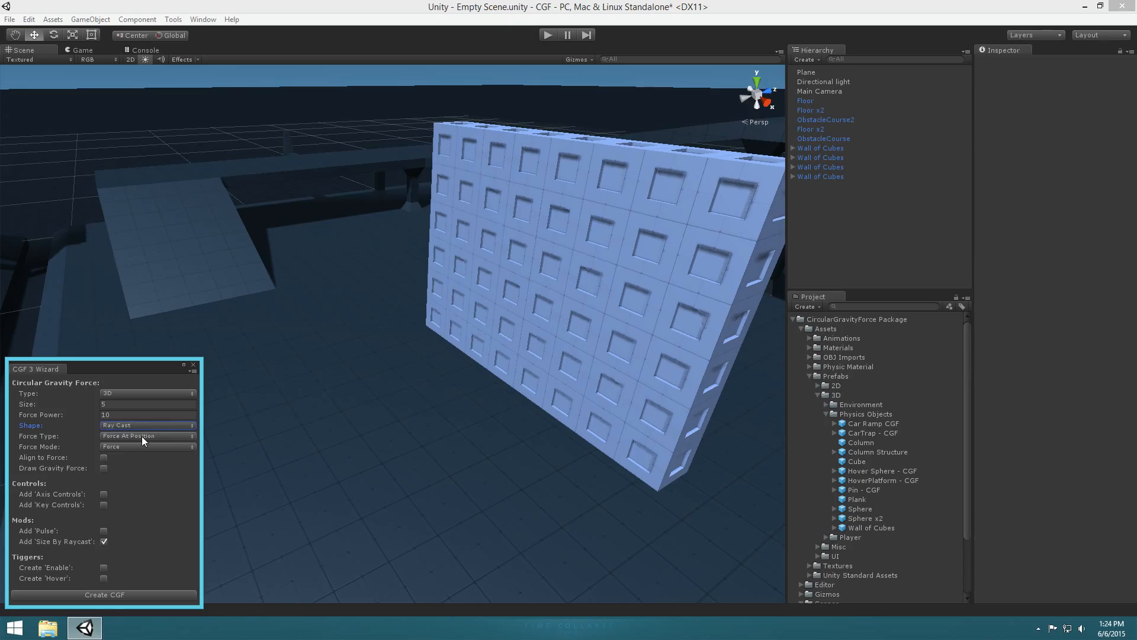
click(91, 595)
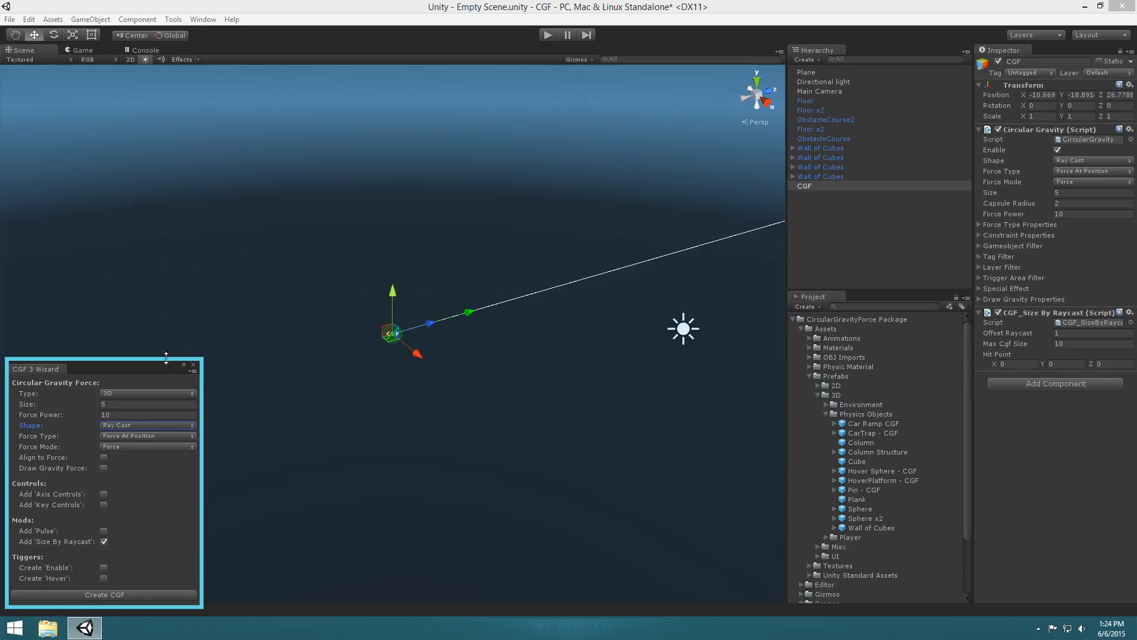
click(193, 366)
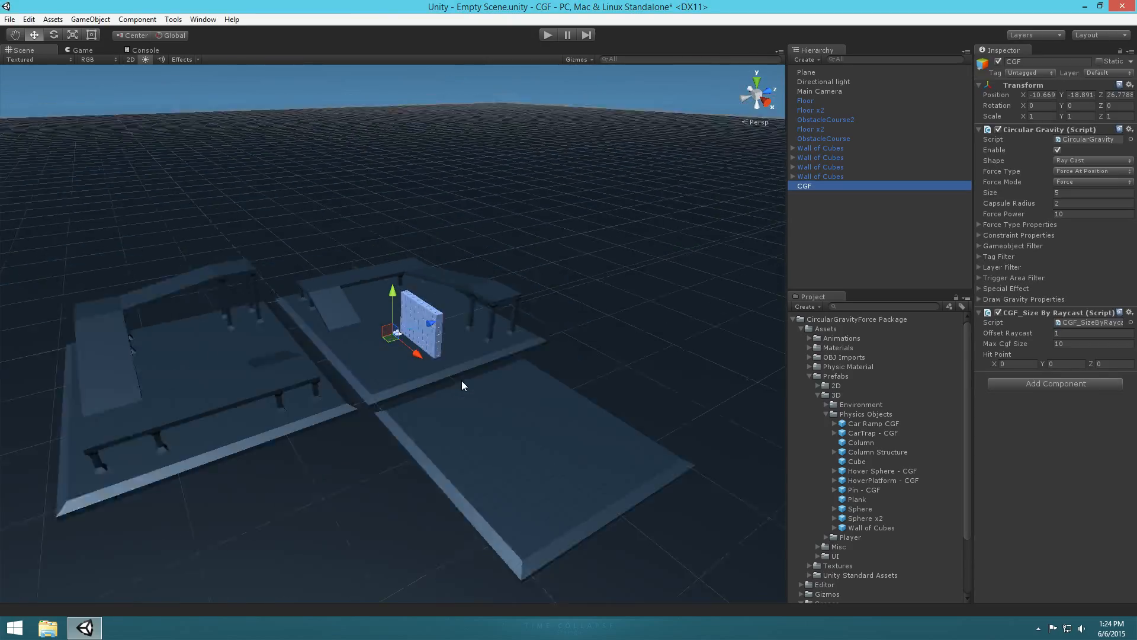
- Set the new CGF's position to 0, 0, 0
click(1040, 95)
text(0)
key(Tab)
text(0)
key(Tab)
text(0)
- Move the CGF in front of the cube wall, to about X 28, Y 7.2, Z 0.7
drag(204, 276, 305, 346)
key(w)
right_drag(379, 348, 728, 360)
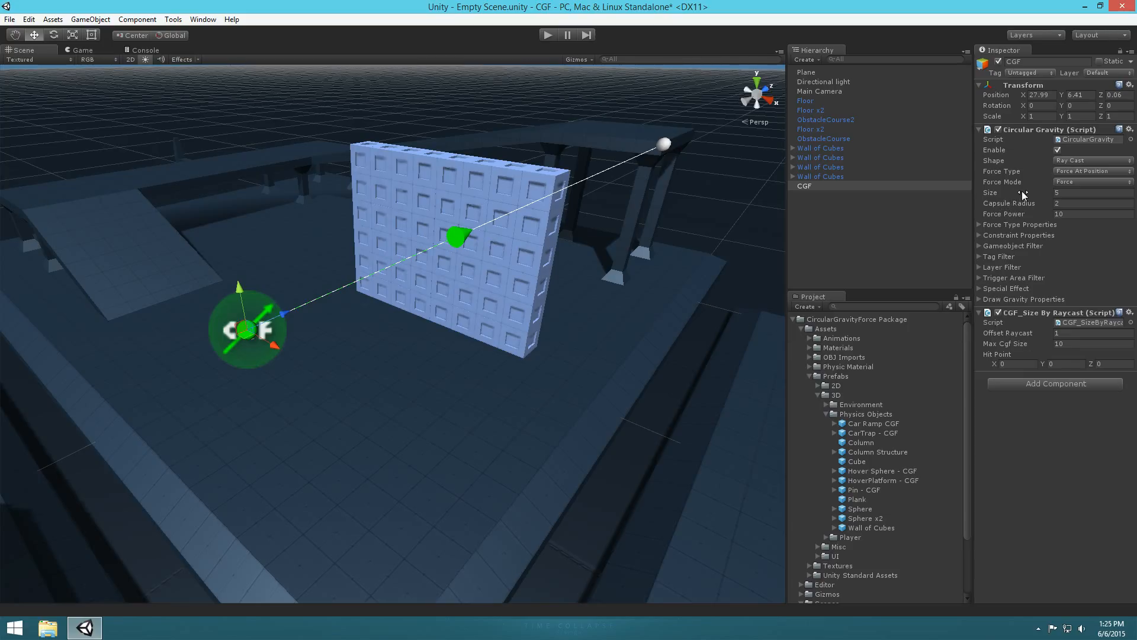
drag(239, 326, 276, 251)
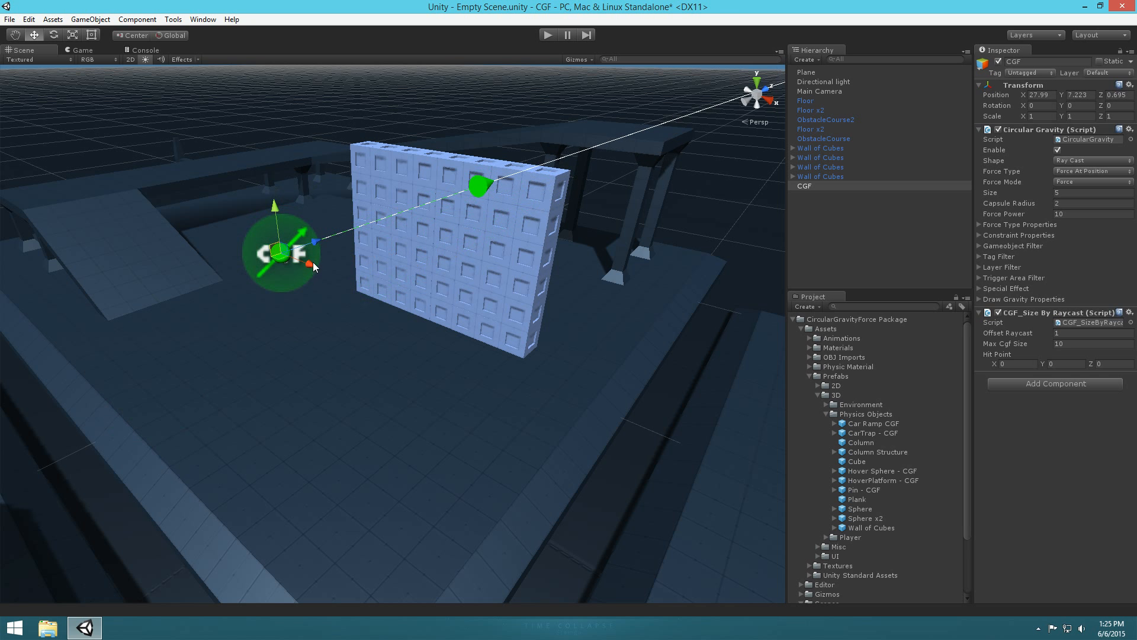
right_drag(381, 295, 444, 257)
key(a)
key(w)
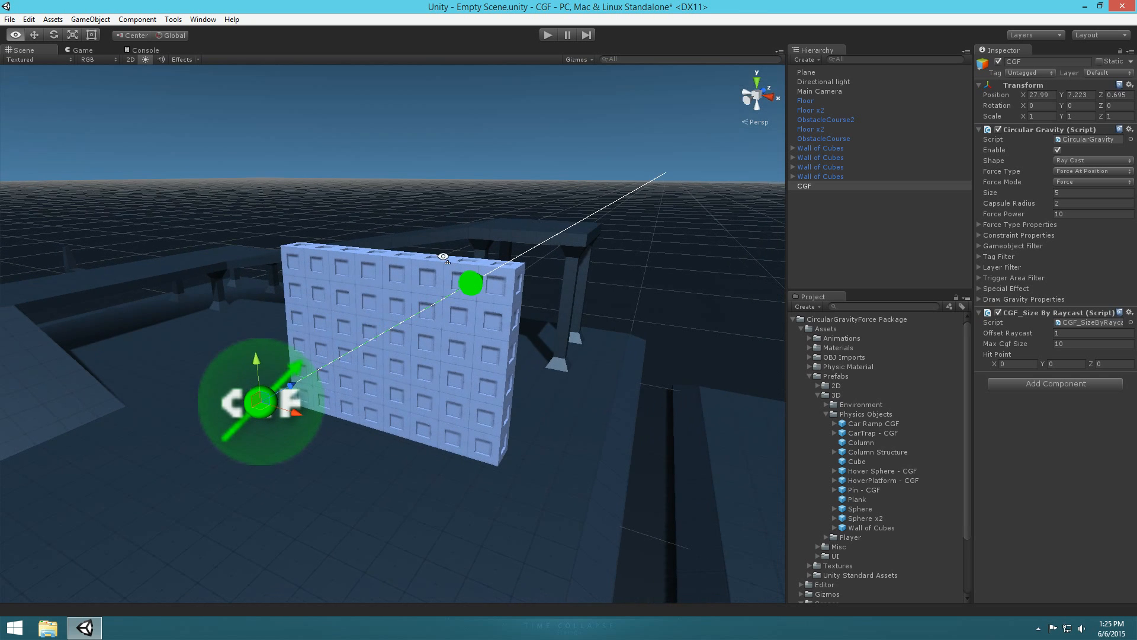
- Reposition the CGF to about X 24.3, Y 6, Z 0.9 so its ray meets the face of the cube wall
mouse_move(256, 407)
mouse_down()
mouse_move(212, 485)
mouse_move(97, 520)
mouse_move(274, 484)
mouse_move(311, 550)
mouse_move(393, 521)
mouse_move(447, 442)
mouse_move(426, 461)
mouse_move(273, 466)
mouse_move(261, 415)
mouse_move(244, 416)
mouse_up()
right_drag(557, 424, 456, 427)
key(d)
key(s)
key(w)
key(s)
drag(260, 371, 127, 342)
key(a)
right_drag(251, 425, 190, 429)
key(w)
key(s)
key(d)
key(w)
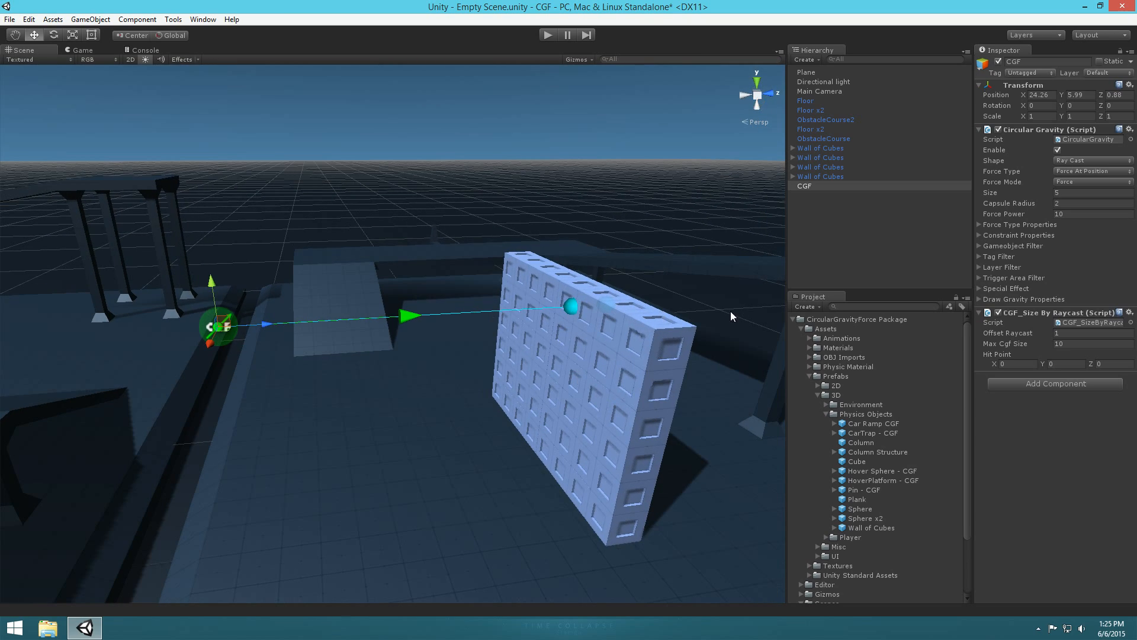
- Move the CGF to about X 35.9, Z 10.6 and rotate it about -90 on Y to face the wall's end
click(1076, 343)
click(1075, 334)
right_drag(432, 364, 379, 370)
drag(210, 305, 574, 478)
key(e)
right_drag(221, 477, 545, 461)
- Set the CGF's Force Power to -10 and its Max Cgf Size to 50
key(shift+Tab)
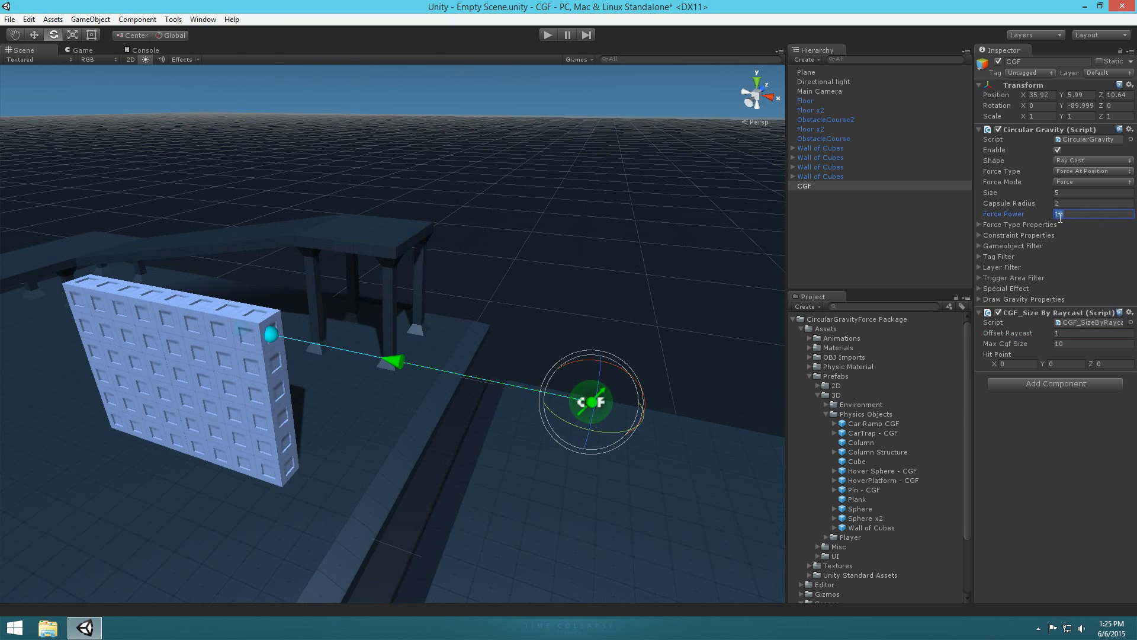
text(-)
click(1105, 344)
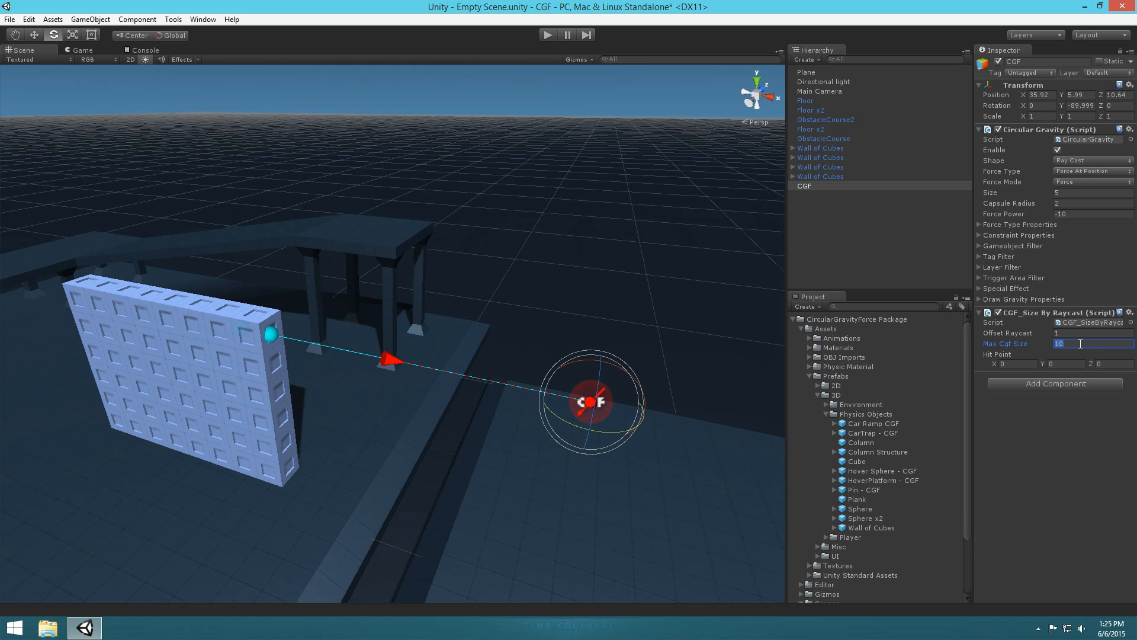
text(50)
- Try varying the Offset Raycast value near the ray's hit point on the wall and set it back to 1
right_drag(651, 425, 706, 451)
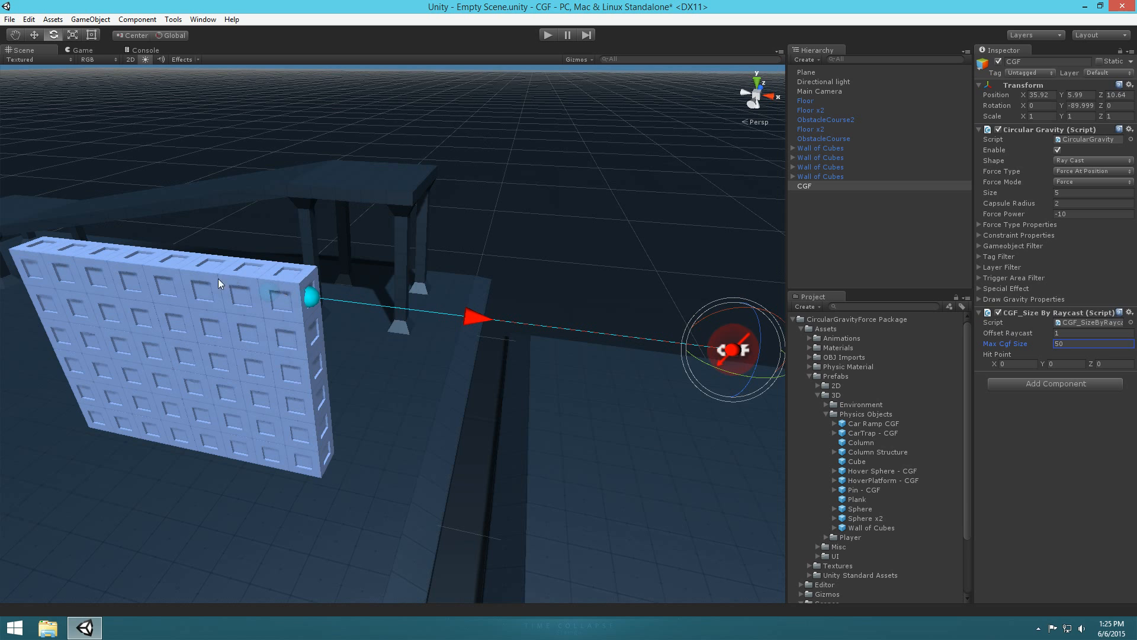
key(w)
right_drag(376, 293, 353, 286)
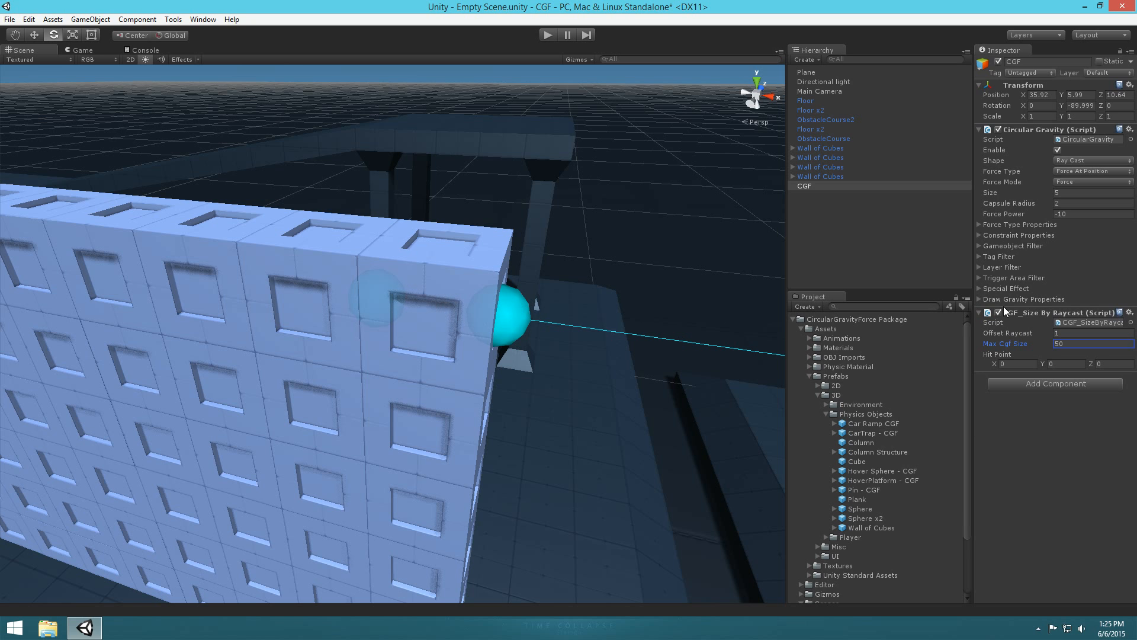
click(1070, 334)
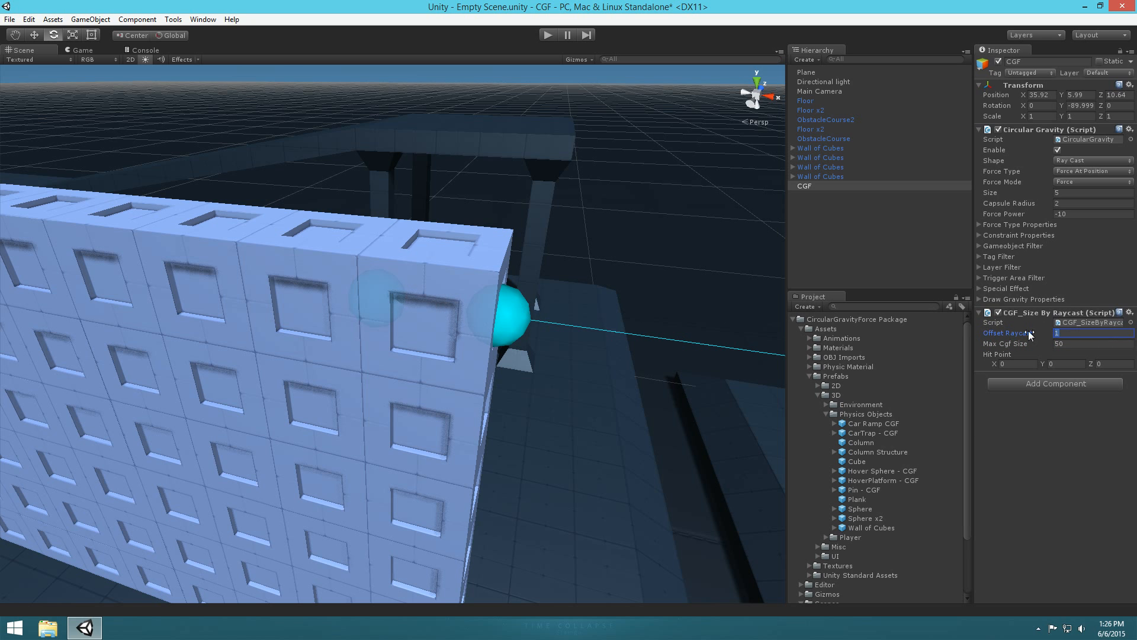
drag(997, 334, 1020, 333)
click(1075, 335)
text(1)
alt+drag(610, 373, 500, 370)
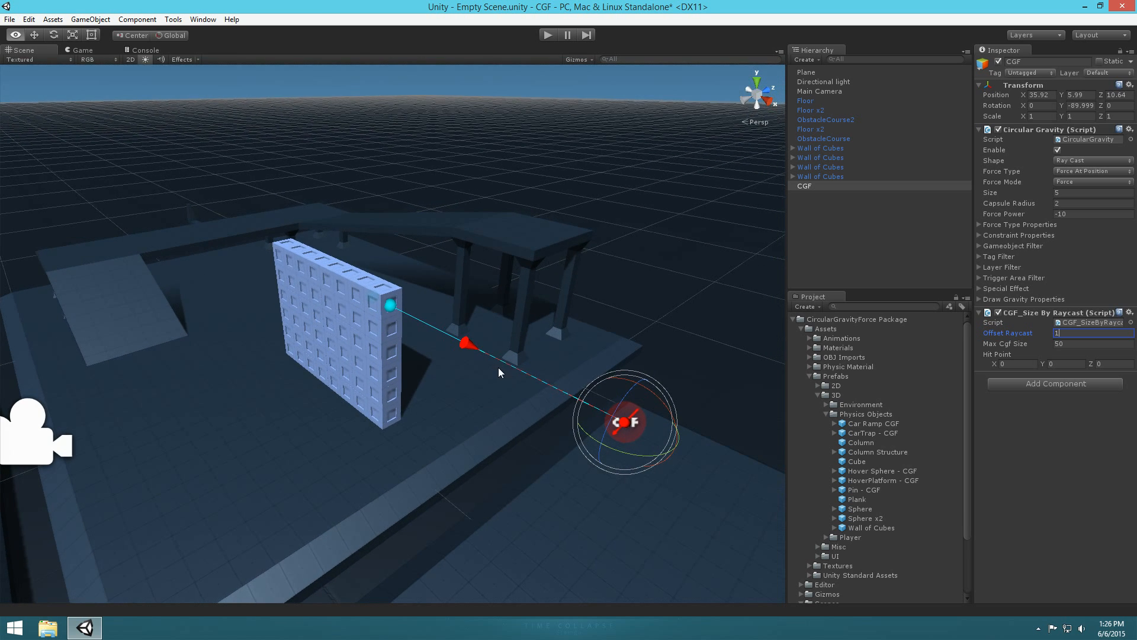
- Align the Main Camera with the Scene view and test-play the scene, comparing the Scene and Game views before stopping
click(818, 91)
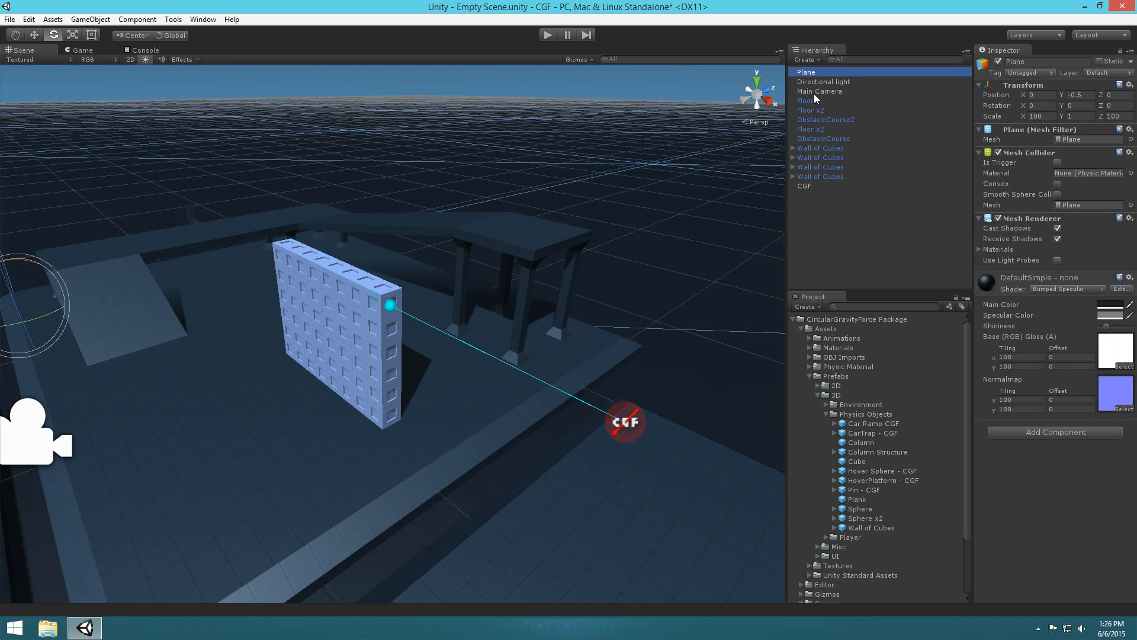
key(ctrl+shift+f)
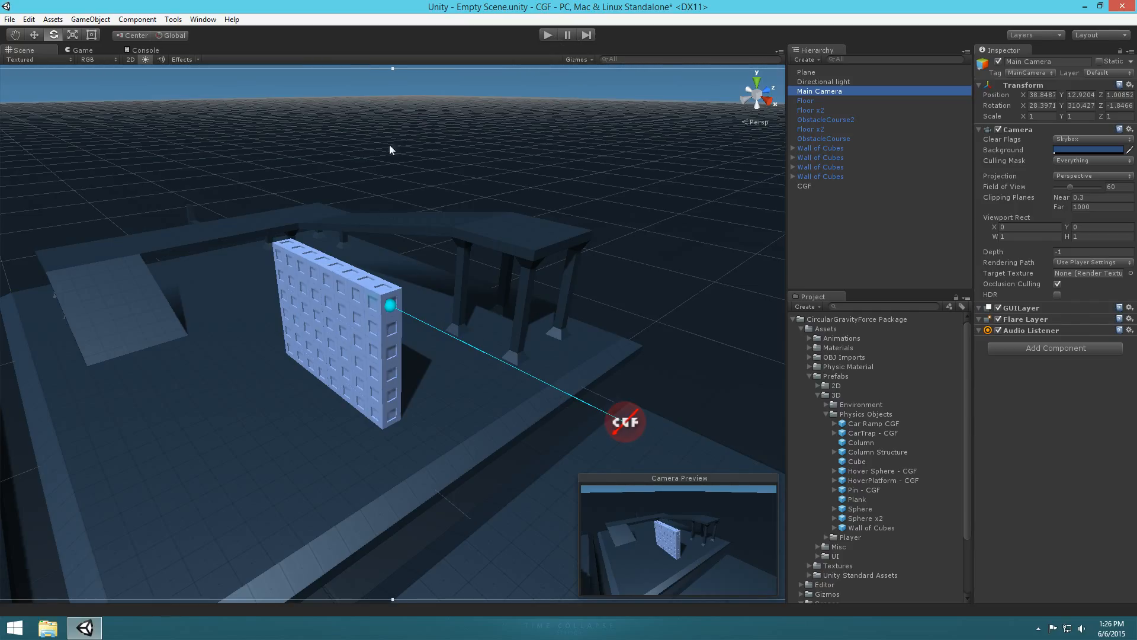
click(547, 35)
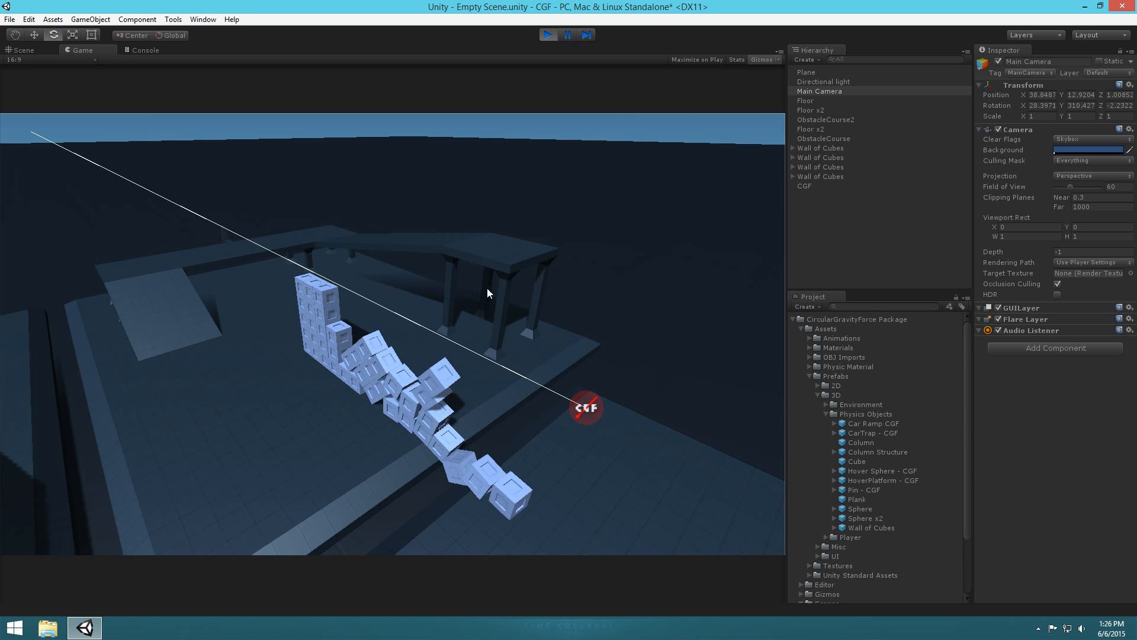
click(35, 47)
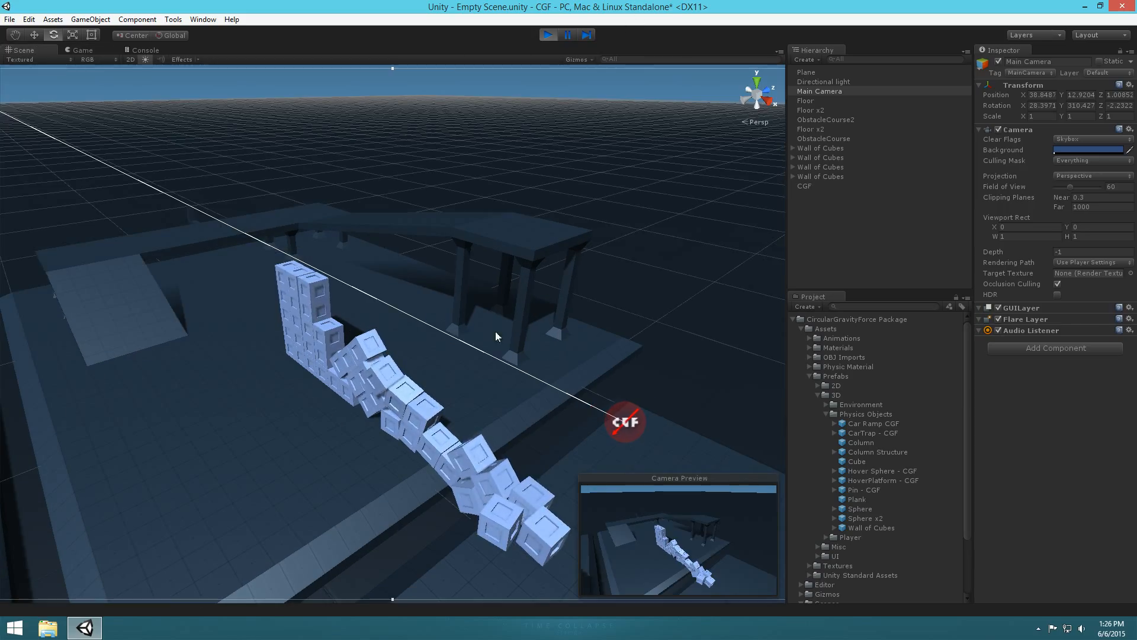
click(90, 50)
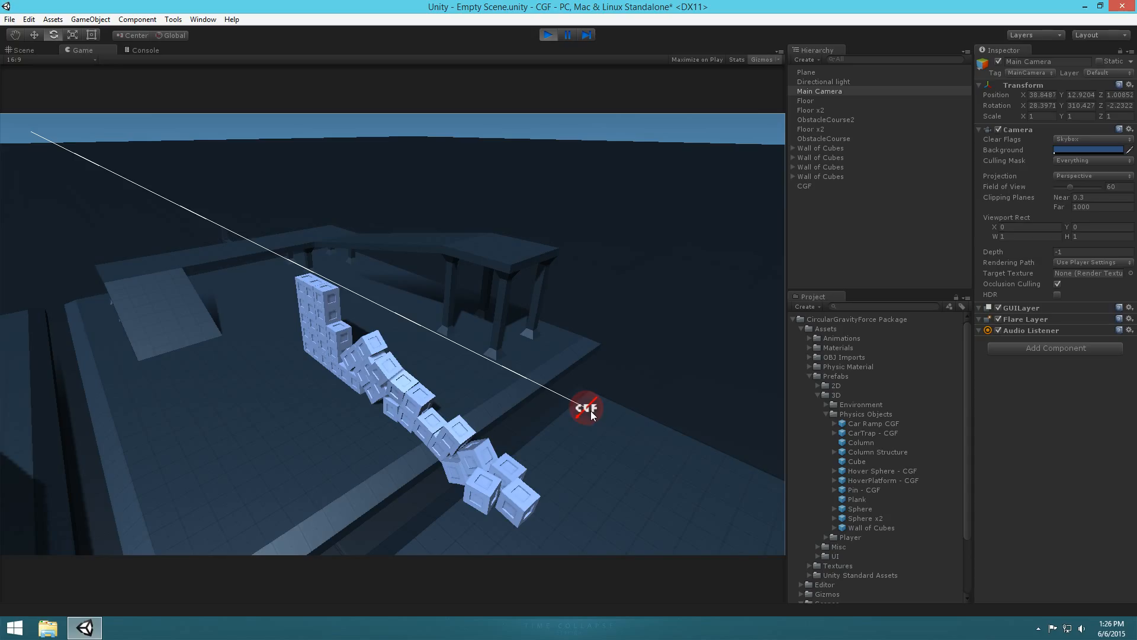
click(549, 36)
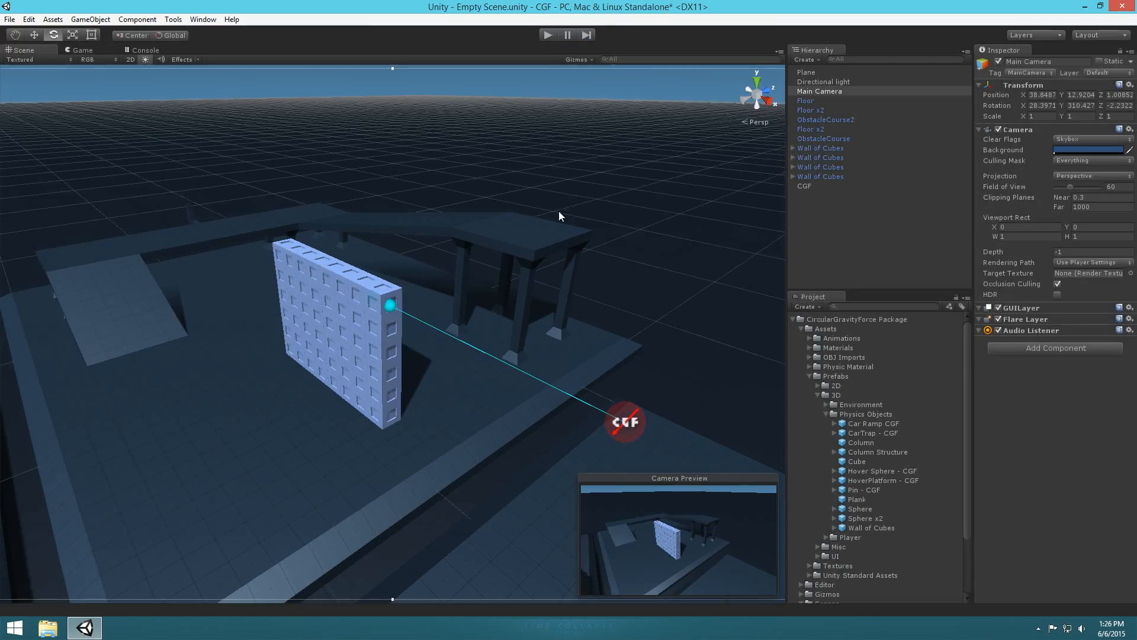
- Try the Capsule shape on the CGF, settling on Sphere as its Shape
click(621, 421)
click(1083, 171)
click(1083, 162)
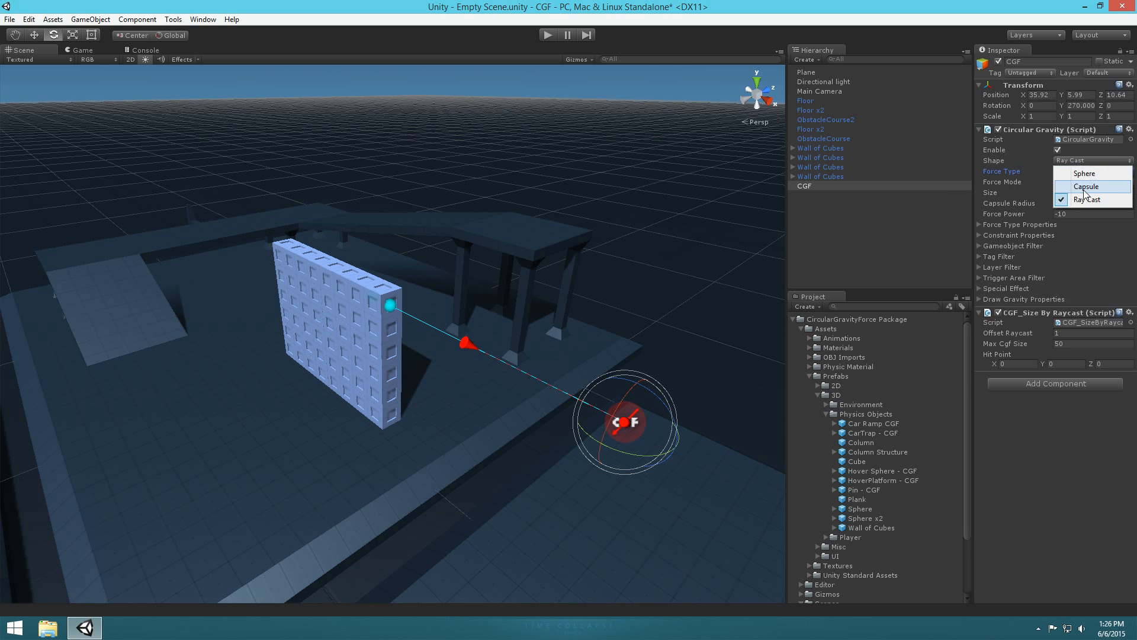
click(1083, 189)
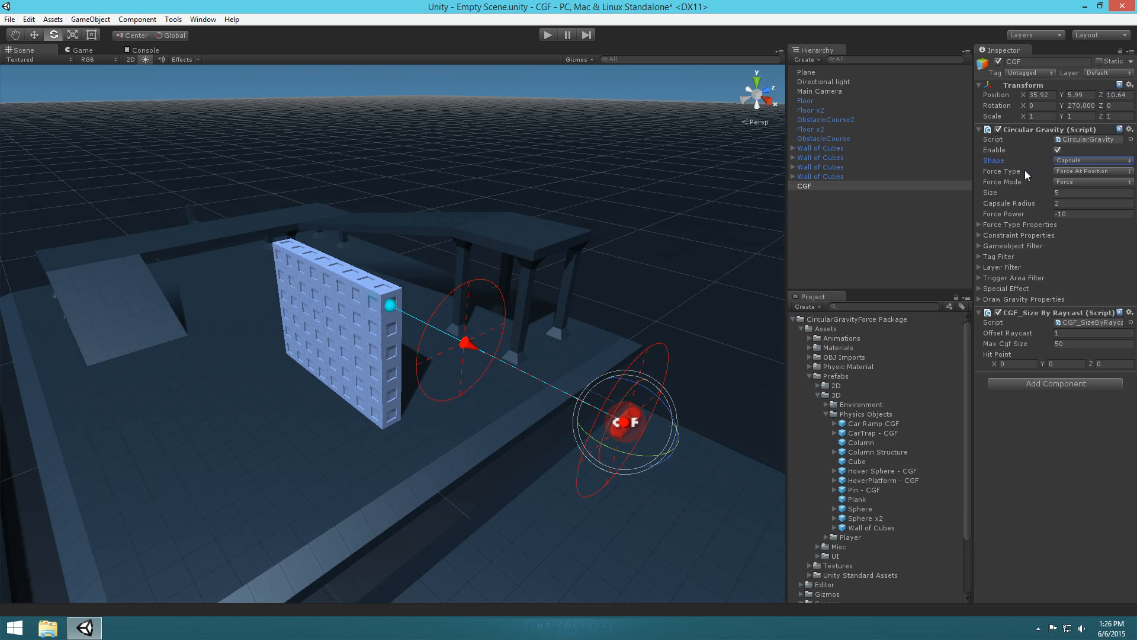
click(1066, 170)
click(1070, 162)
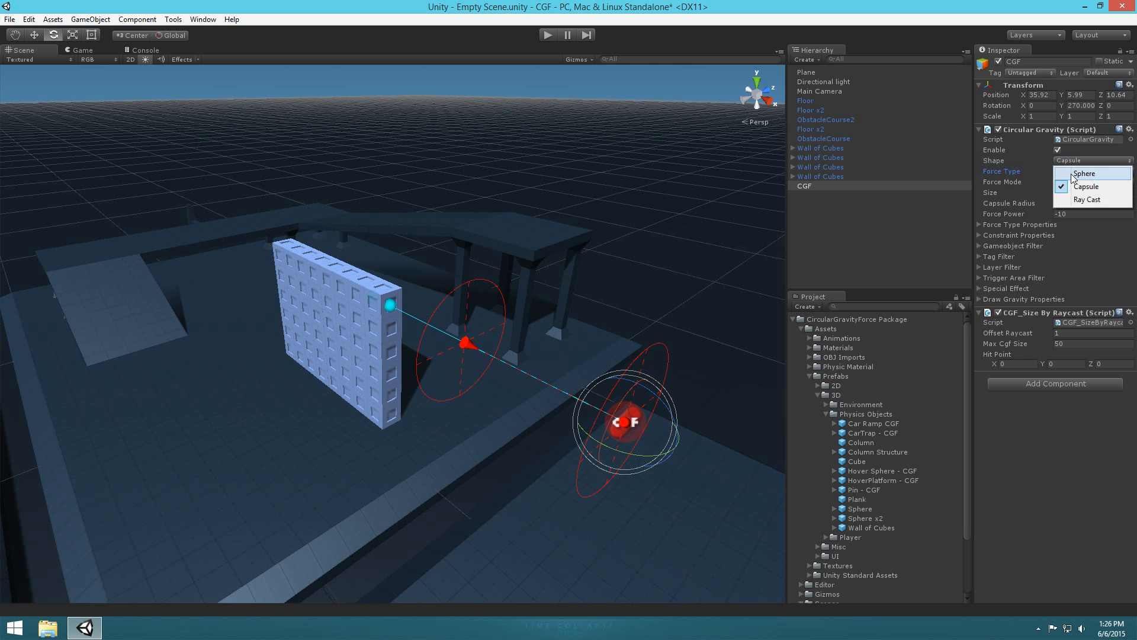
click(1084, 173)
- Test-play the scene with the spherical CGF, watching its effect on the wall of cubes, and stop playback
right_drag(575, 335, 512, 306)
scroll(601, 350, down, 4)
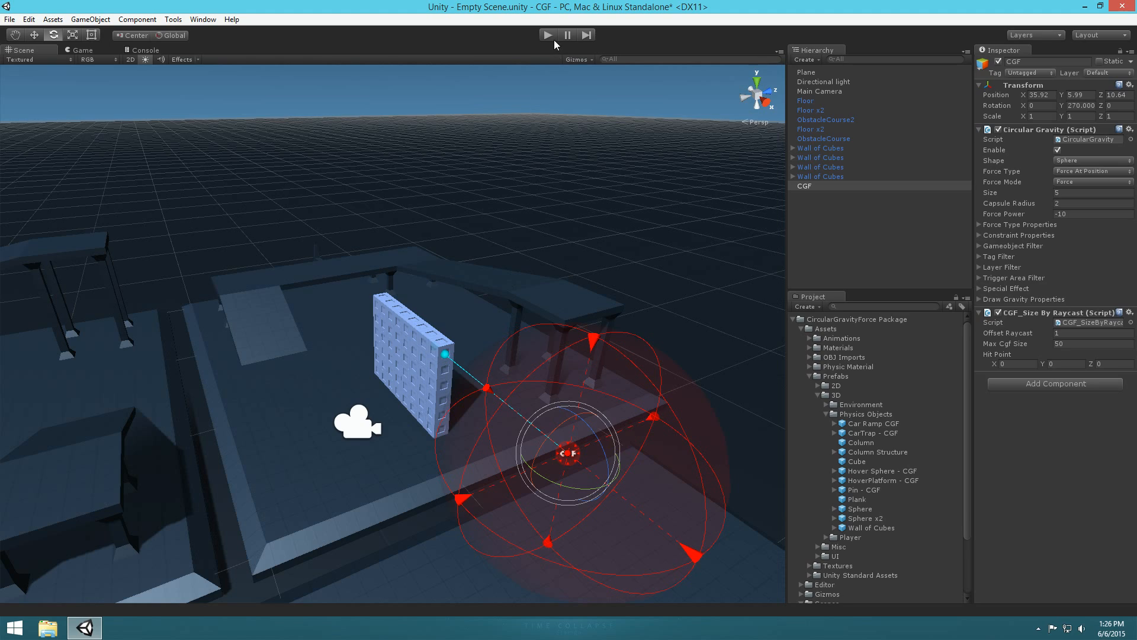
click(551, 38)
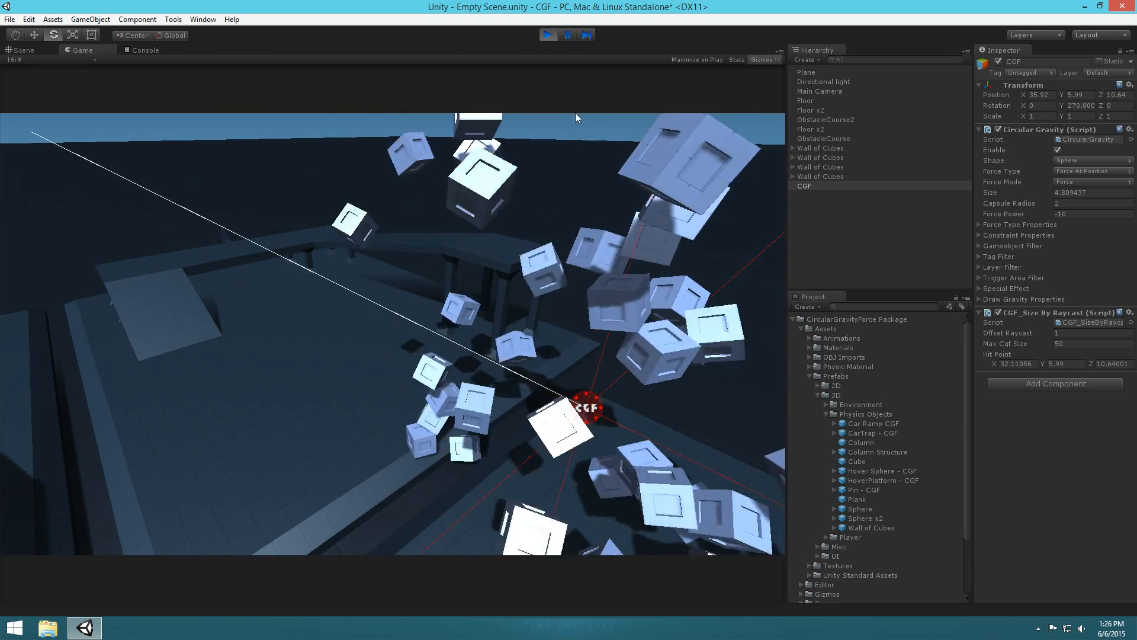
click(549, 34)
right_drag(560, 293, 599, 335)
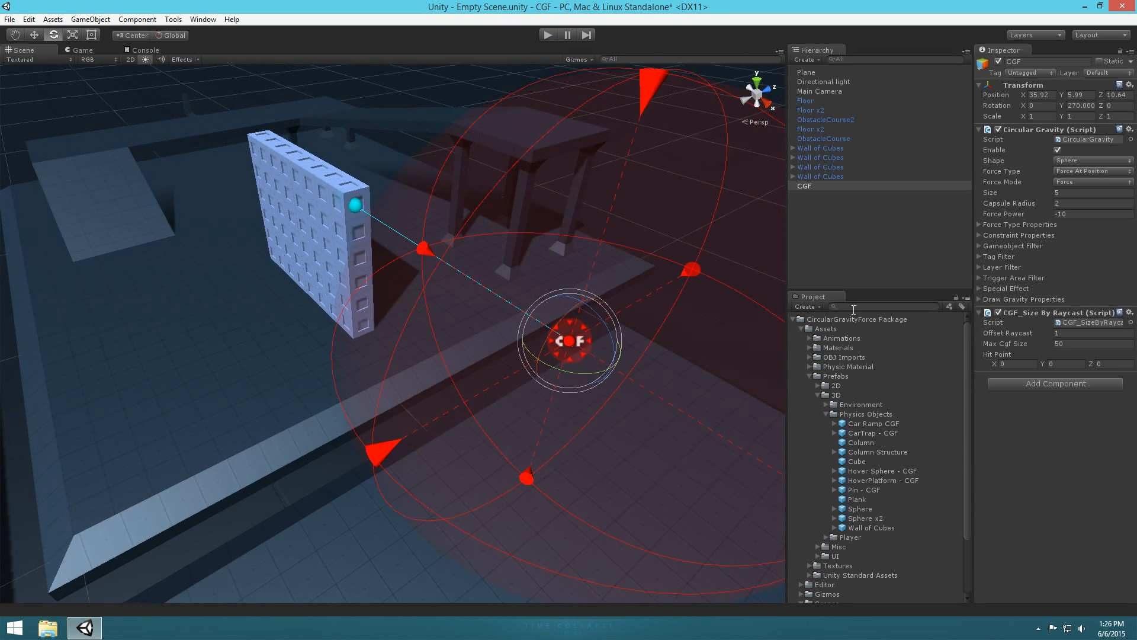
- Set the CGF's Max Cgf Size to 10
click(1043, 334)
right_drag(431, 233, 430, 231)
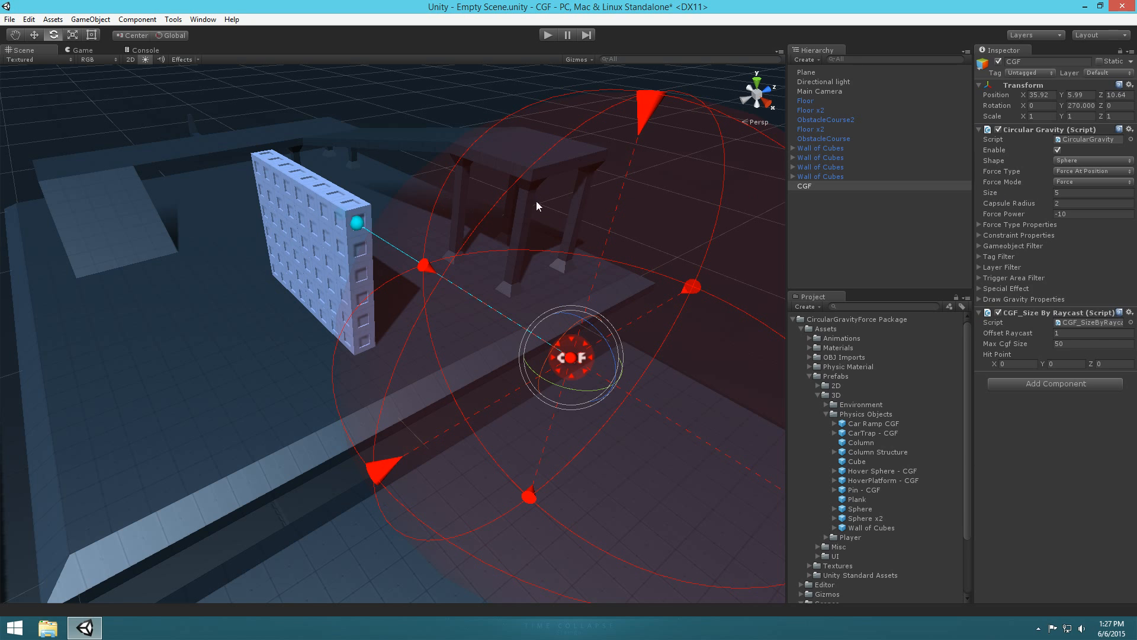
click(1114, 344)
text(5)
text(10)
key(Return)
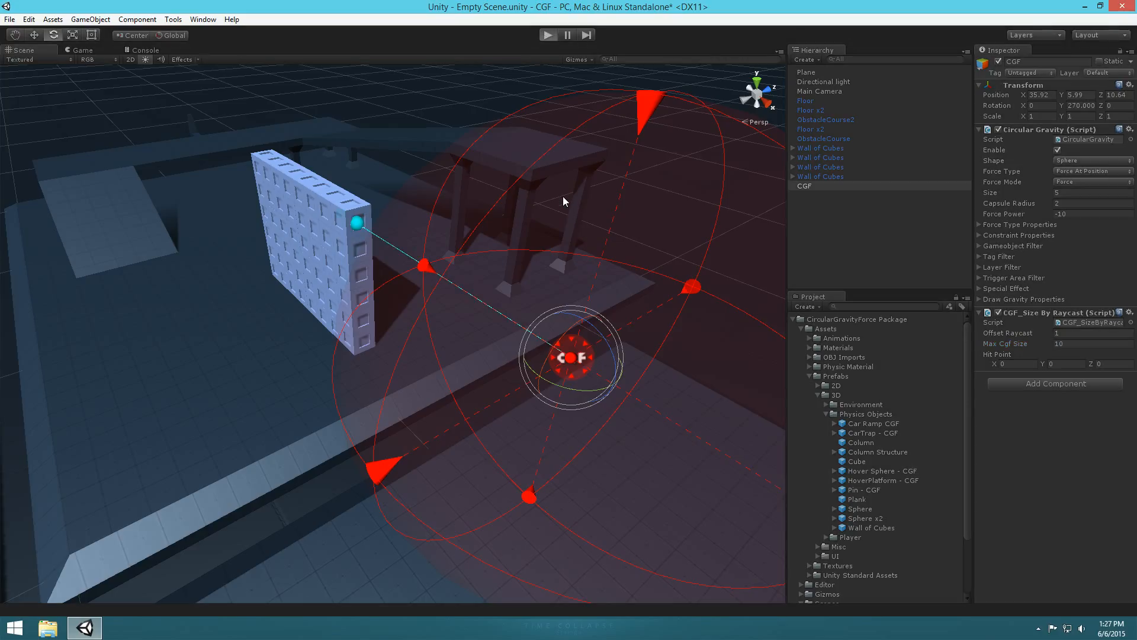
- Test-play the scene with the reduced Max Cgf Size and stop playback
key(ctrl+p)
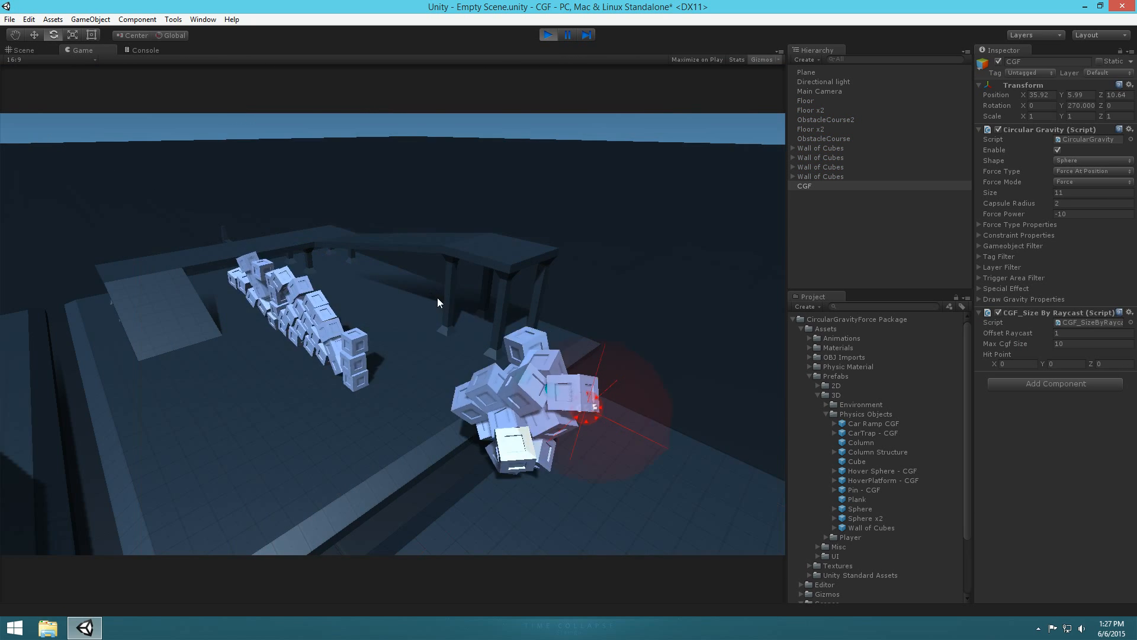
click(550, 34)
alt+drag(540, 330, 628, 286)
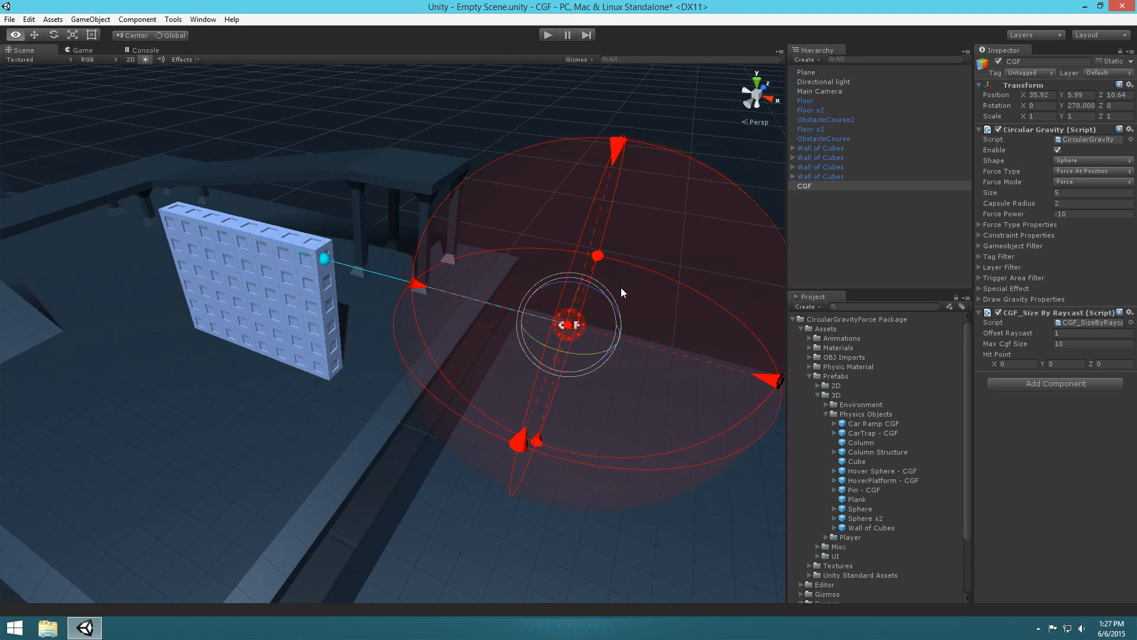
- Set the CGF's Shape to Ray Cast, leaving its Force Type at Force At Position
click(1064, 172)
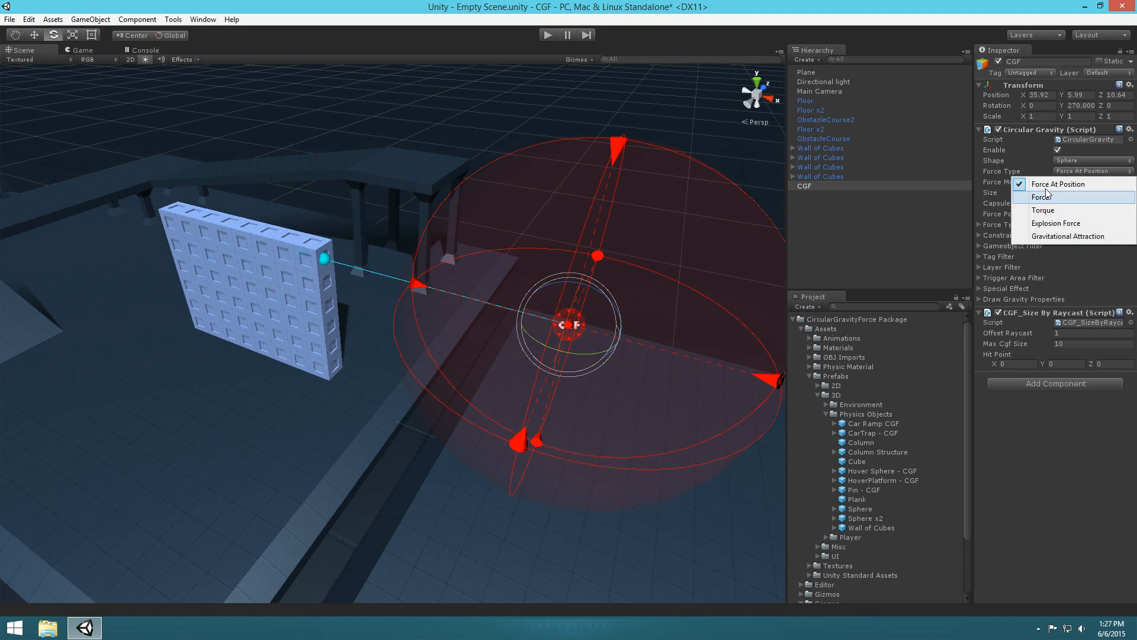
click(1071, 161)
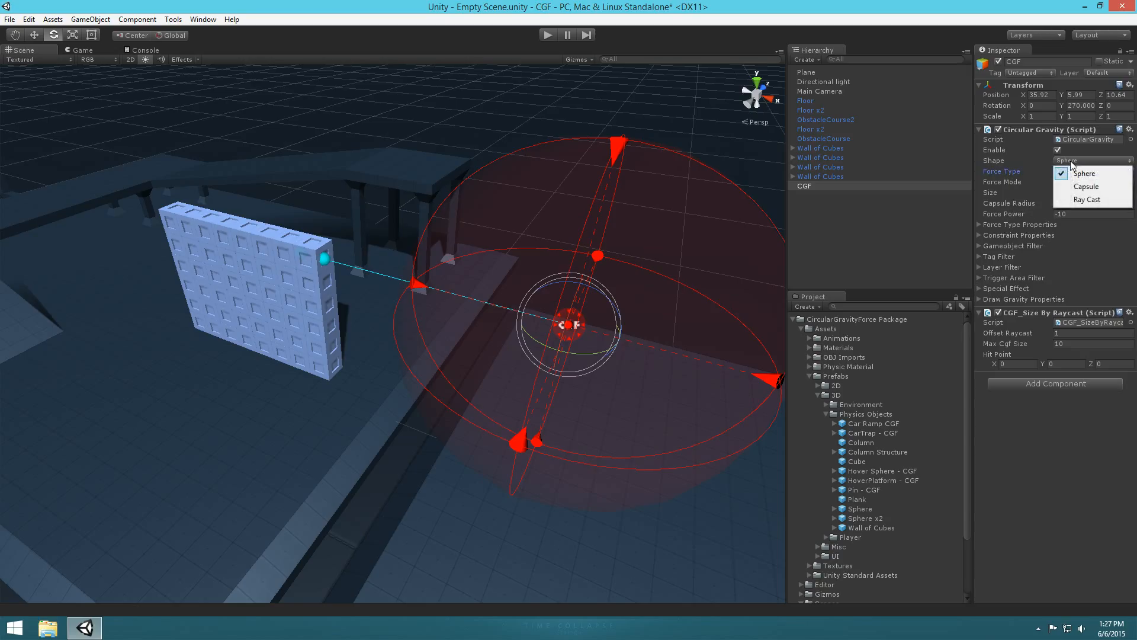
click(1086, 200)
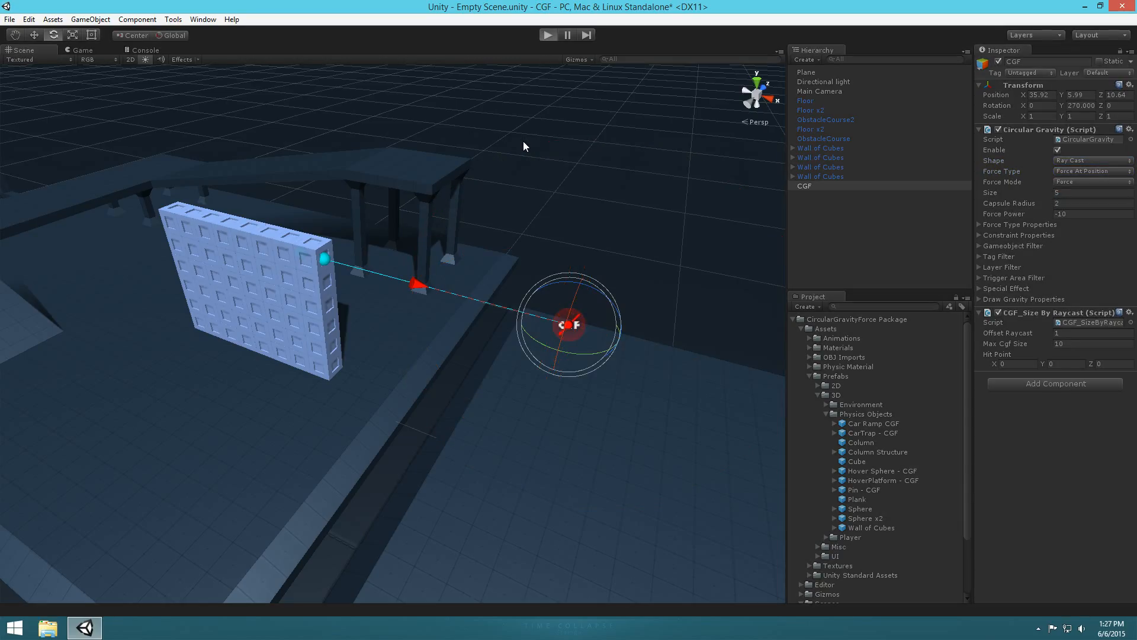
- Test-play the scene with the Ray Cast shape, stop it and examine the ray against the wall's end
key(ctrl+p)
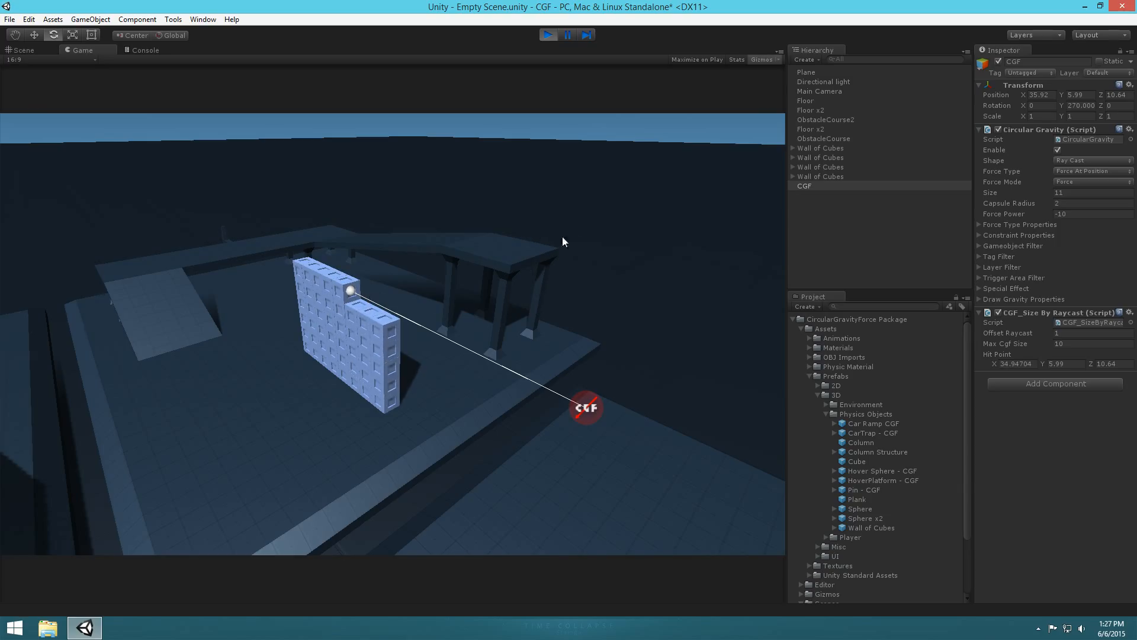
click(553, 36)
alt+drag(610, 198, 474, 256)
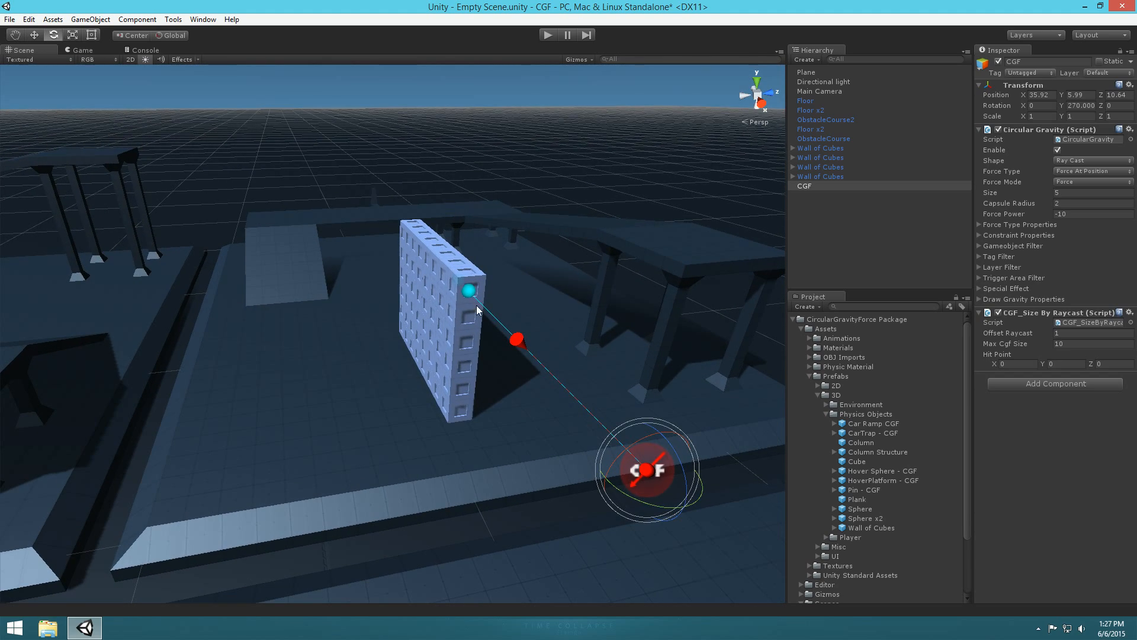
alt+drag(579, 277, 608, 296)
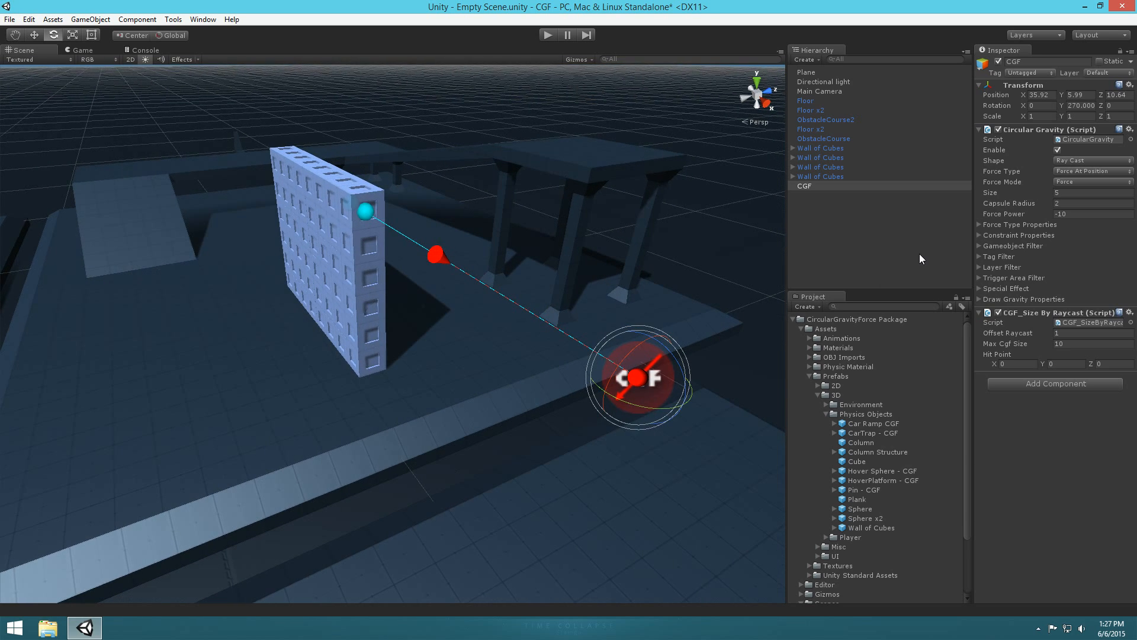
- Delete the CGF object from the scene
click(1018, 193)
click(807, 185)
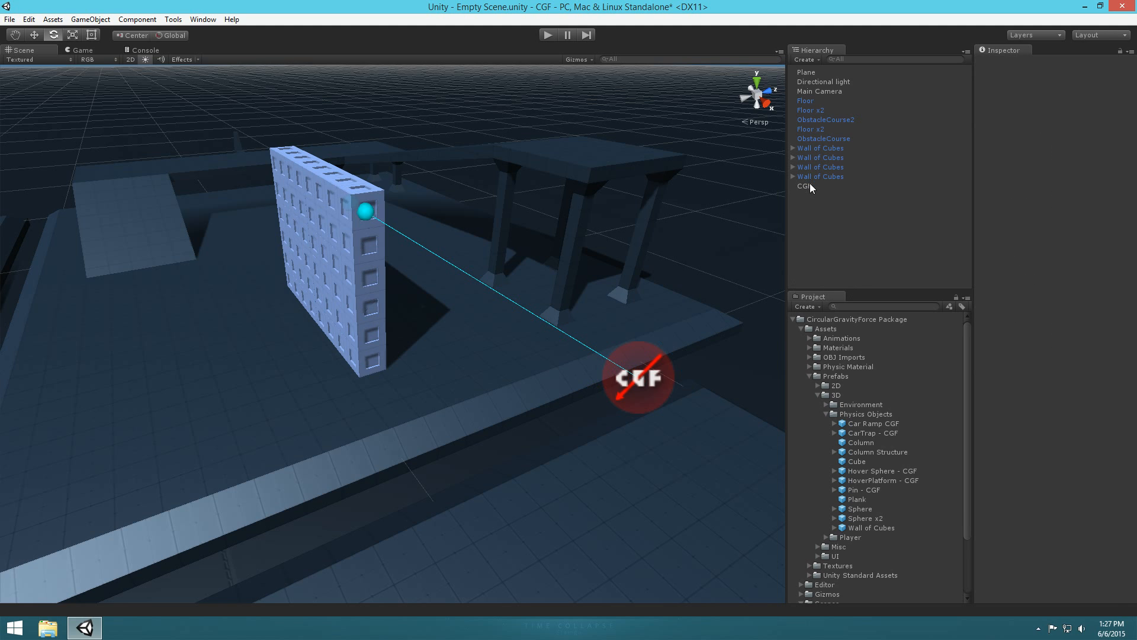
key(Delete)
- Open the CGF 3 Wizard, move it clear of the wall and turn on its Create 'Enable' trigger option
right_drag(453, 232, 445, 228)
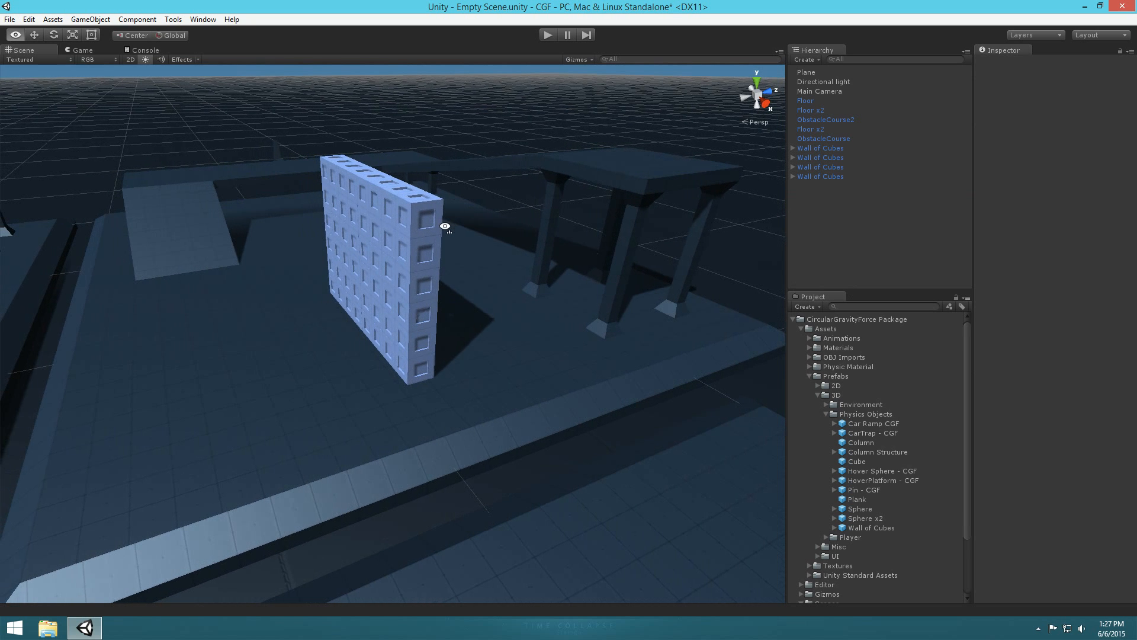
click(173, 19)
mouse_move(205, 33)
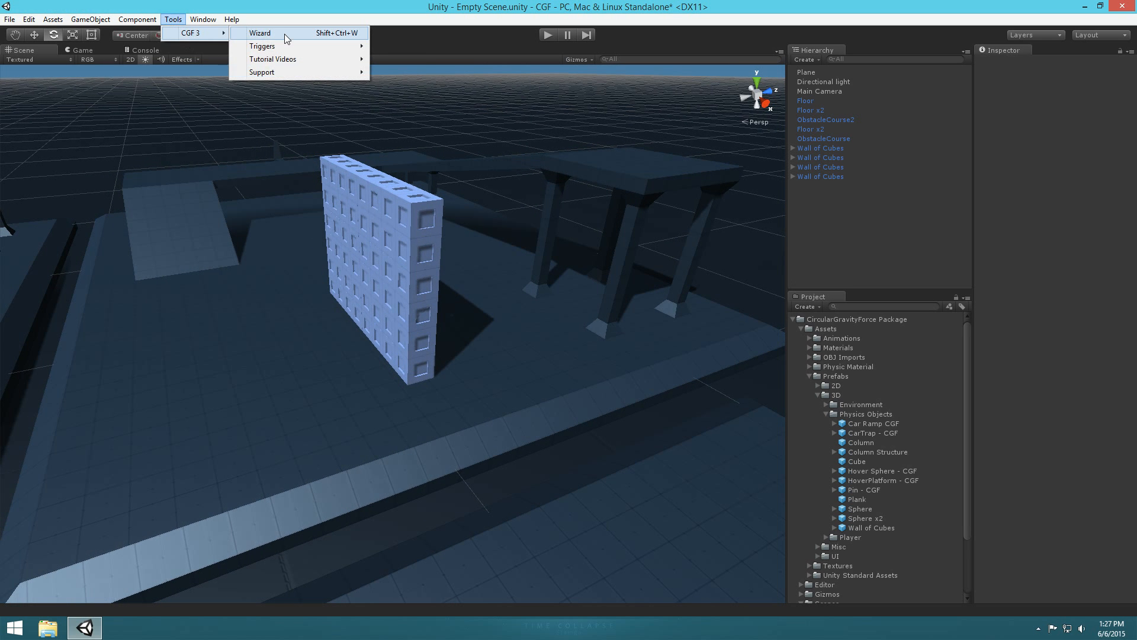
click(289, 34)
key(a)
right_drag(217, 331, 318, 320)
drag(122, 363, 128, 129)
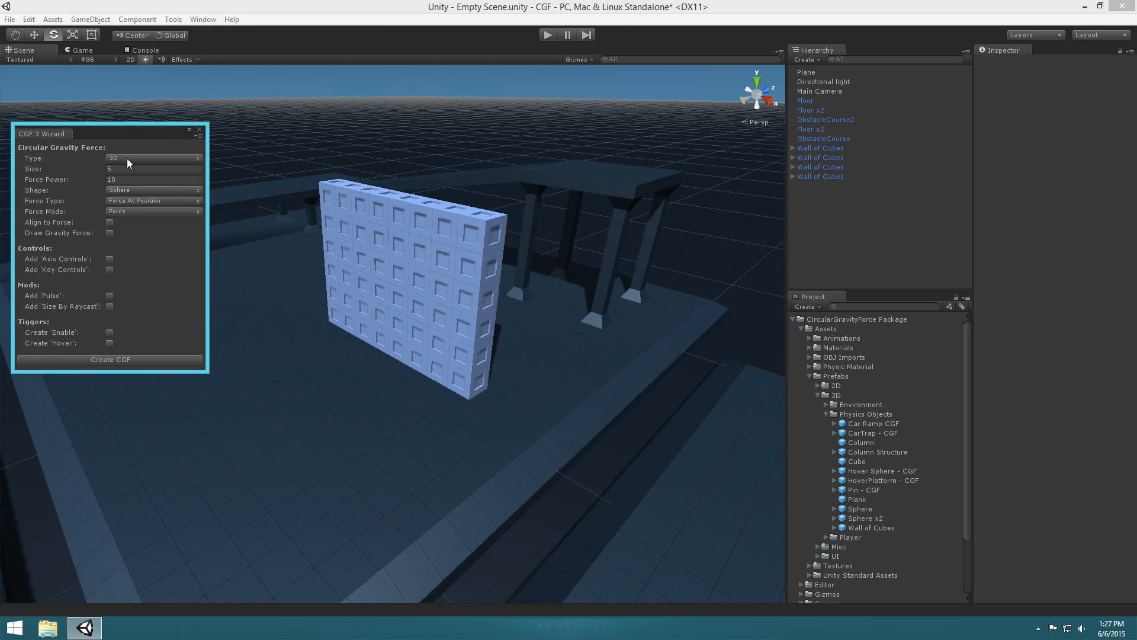
click(110, 333)
click(140, 357)
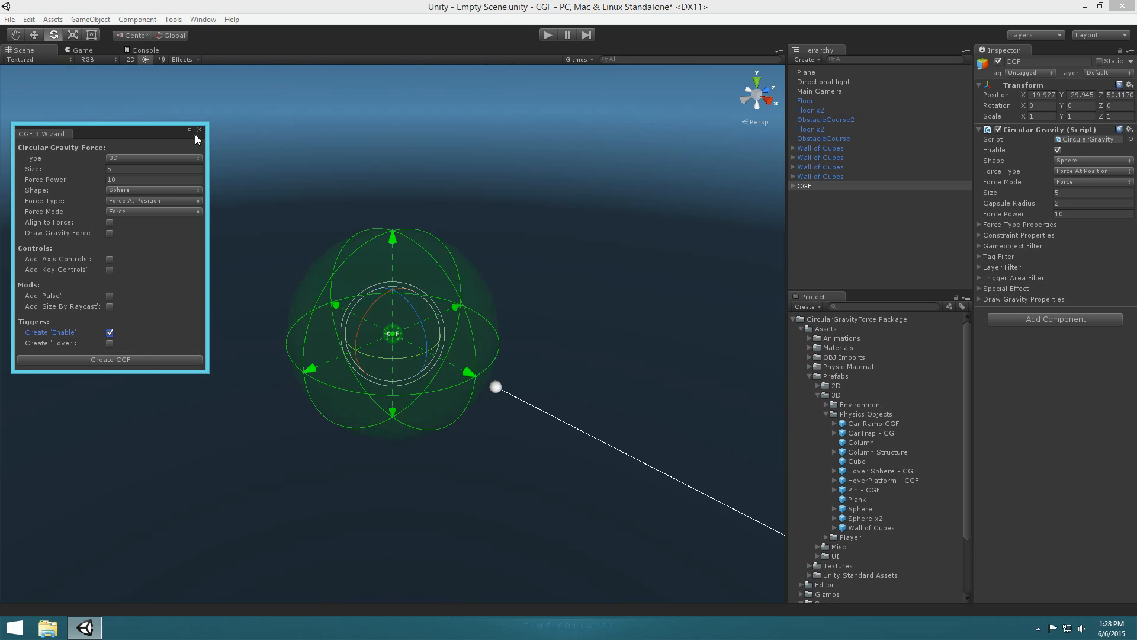
click(617, 258)
click(393, 333)
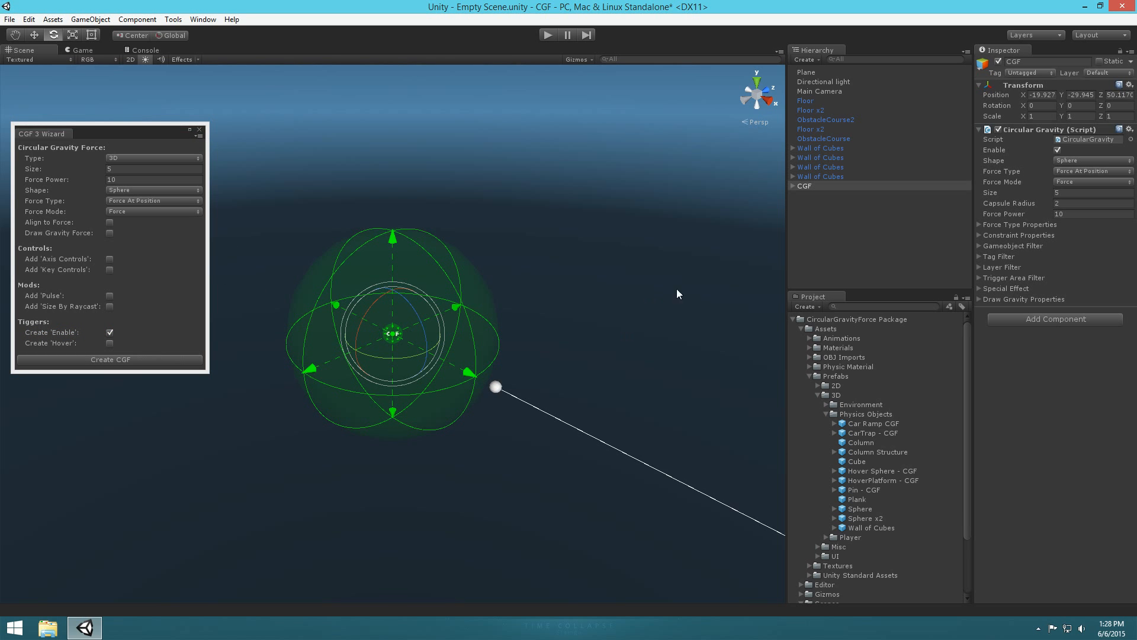
key(Delete)
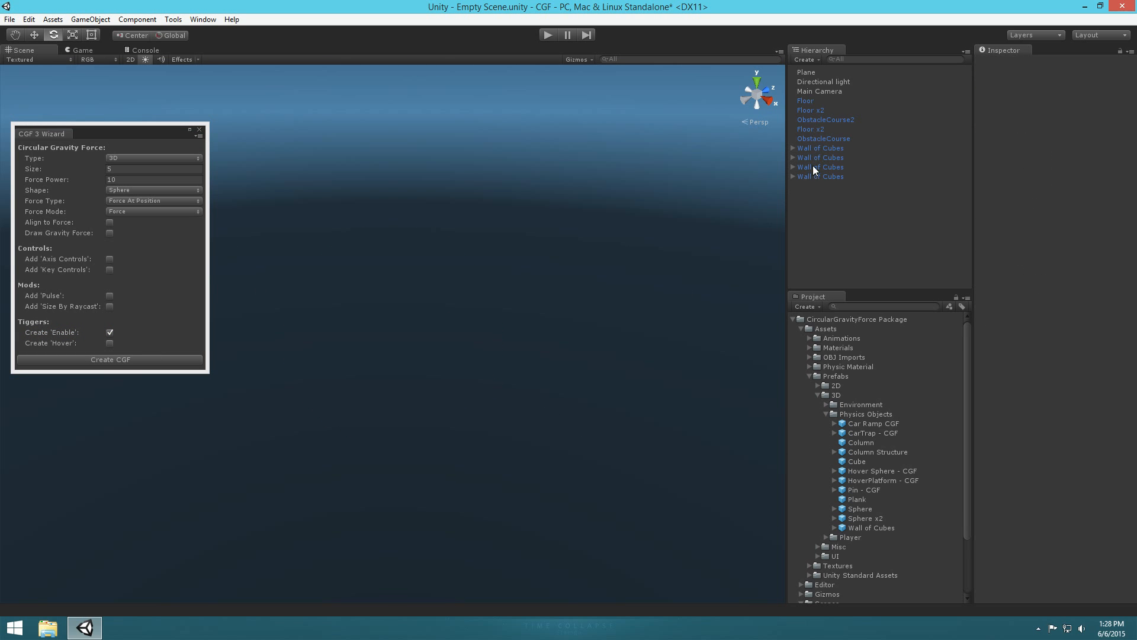
- Frame the third Wall of Cubes in the scene and create a CGF with an Enable trigger there
click(813, 165)
key(f)
click(157, 359)
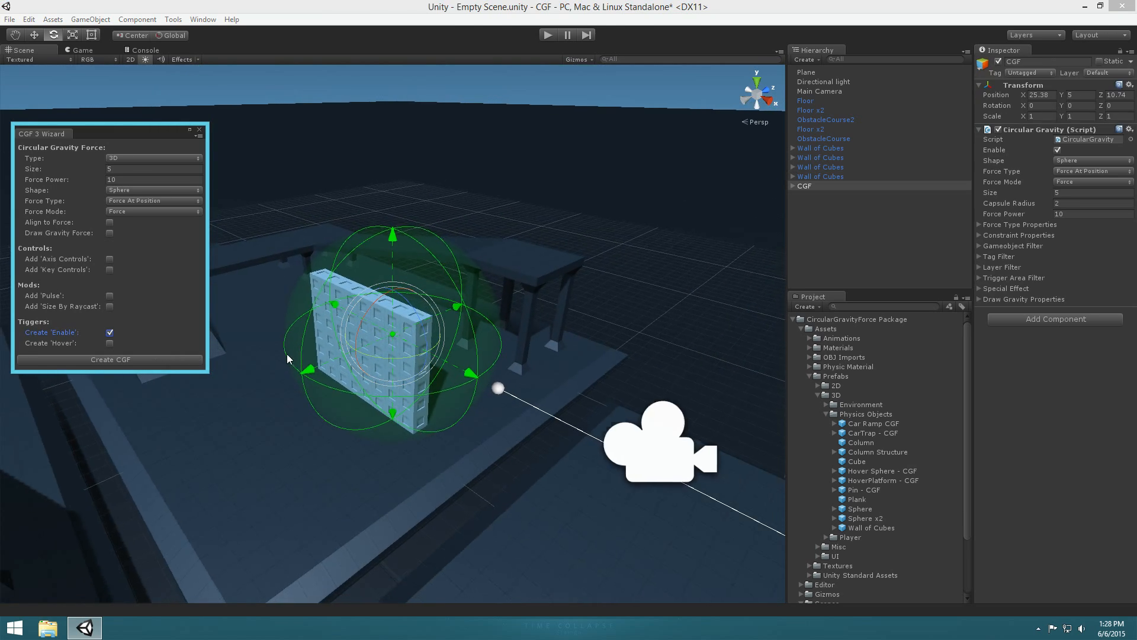
- Move the CGF in front of the wall's base, to about X 23.8, Y 2.7, Z 8.0
right_drag(493, 266, 476, 308)
key(w)
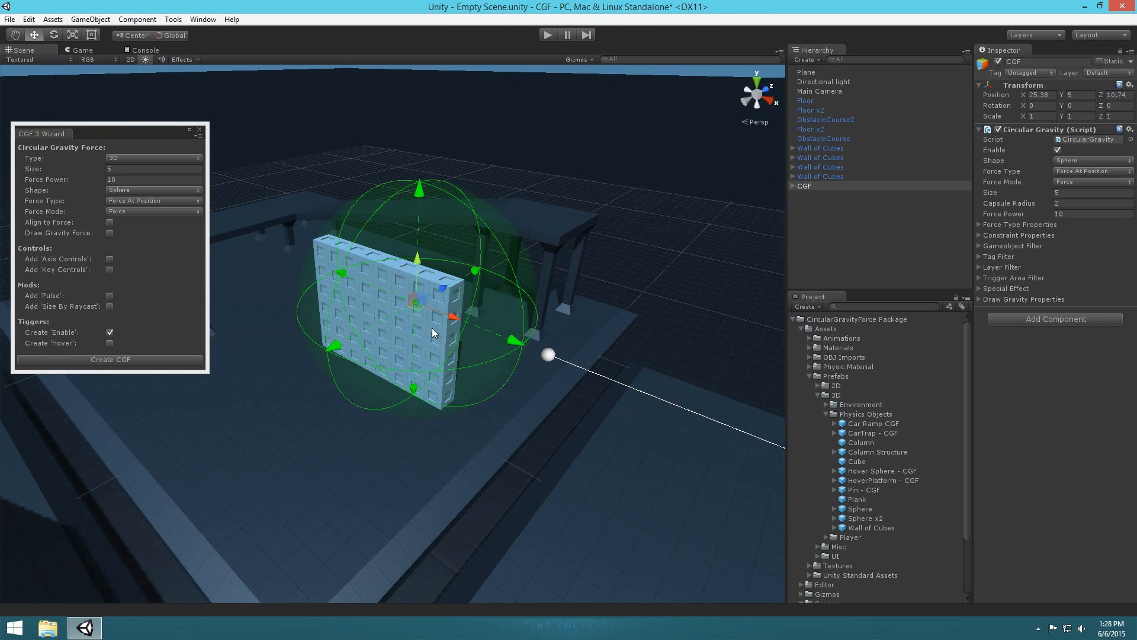
drag(410, 309, 316, 336)
right_drag(523, 314, 376, 326)
key(d)
drag(344, 304, 401, 375)
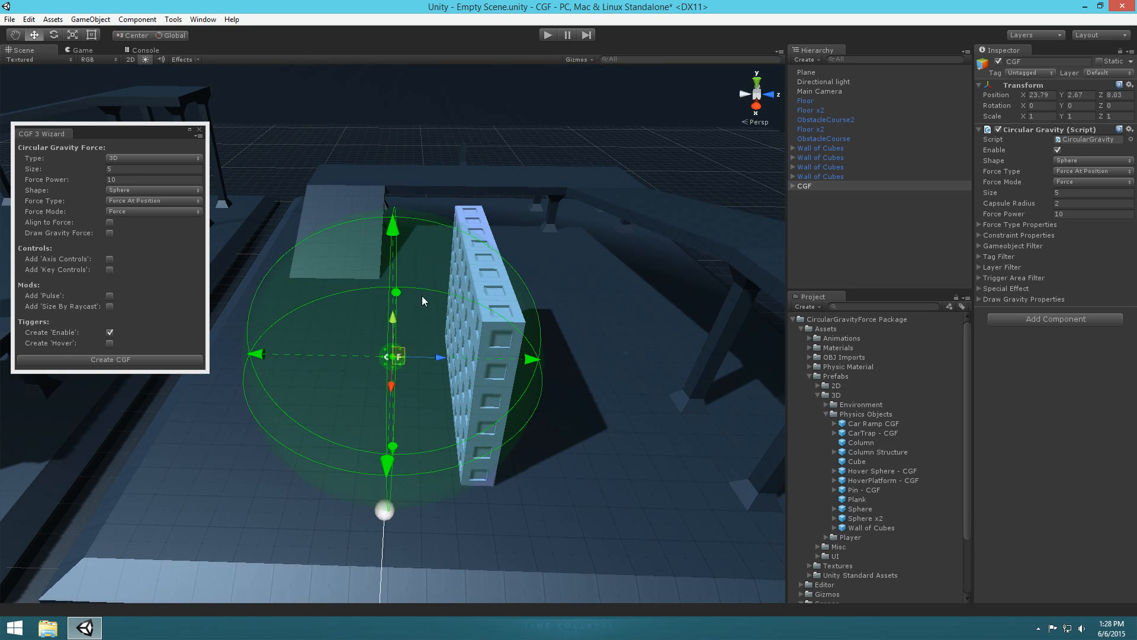
alt+drag(531, 199, 706, 282)
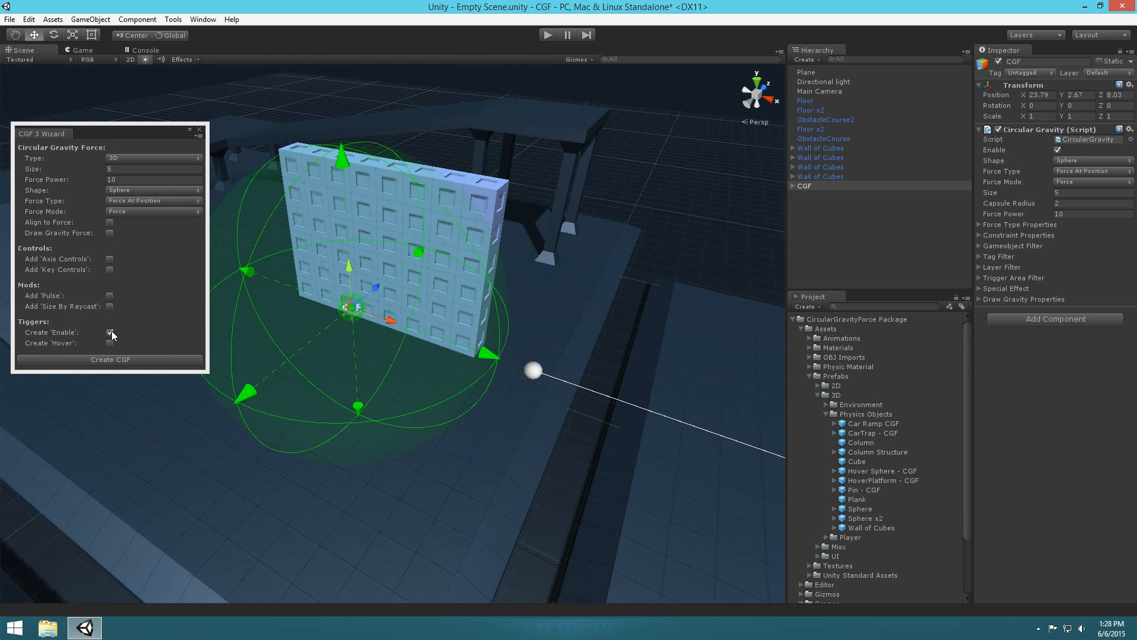
- Close the CGF wizard, select the CGF's Trigger Enable child object and examine its trigger line
click(200, 130)
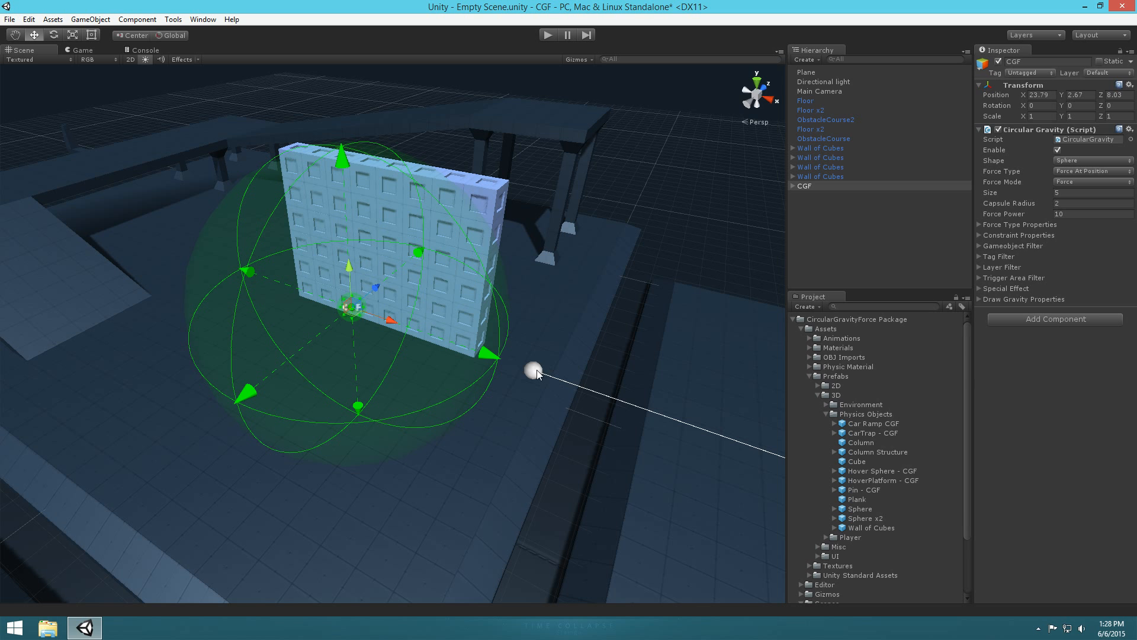
click(793, 186)
right_drag(531, 404, 677, 339)
key(a)
click(821, 197)
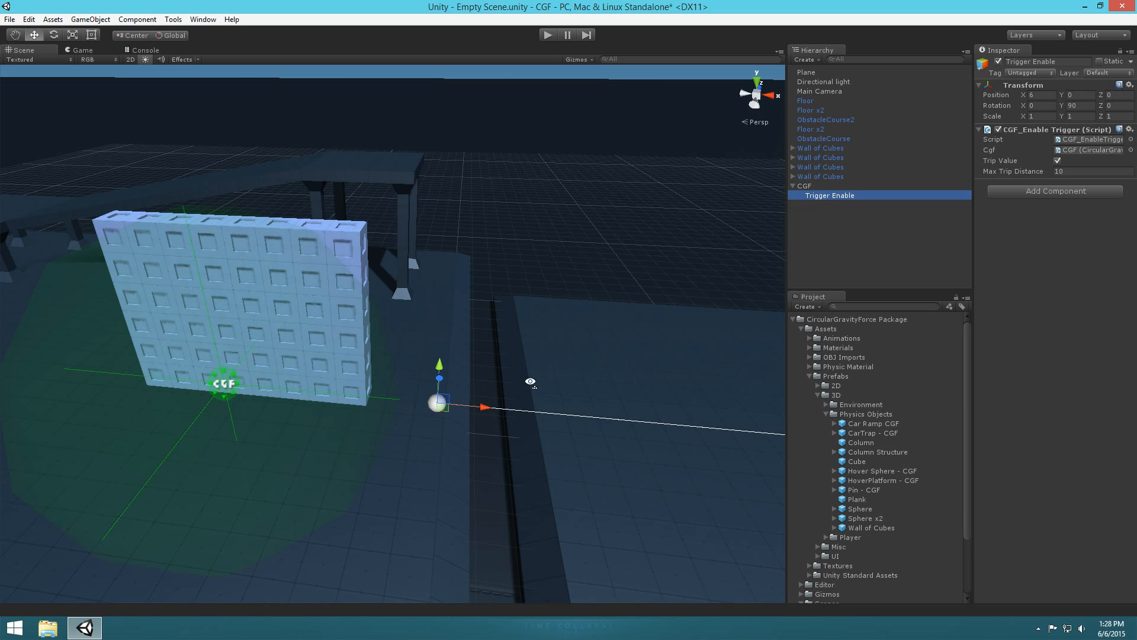
mouse_move(528, 384)
right_down()
mouse_move(528, 401)
mouse_move(731, 381)
mouse_move(521, 383)
right_up()
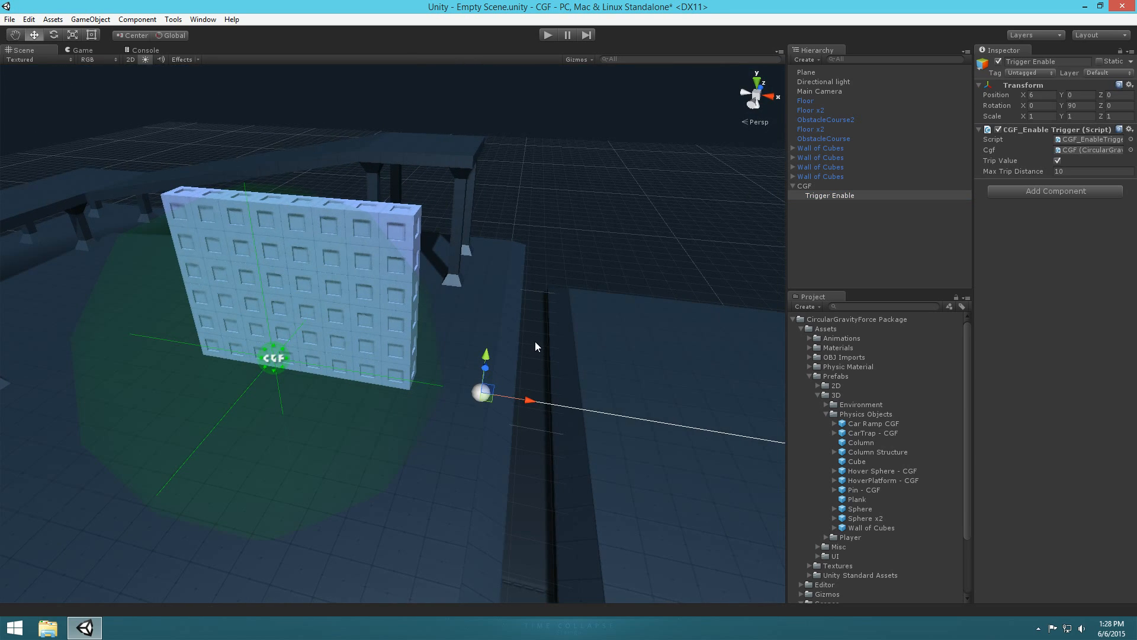
right_drag(535, 342, 595, 349)
click(818, 195)
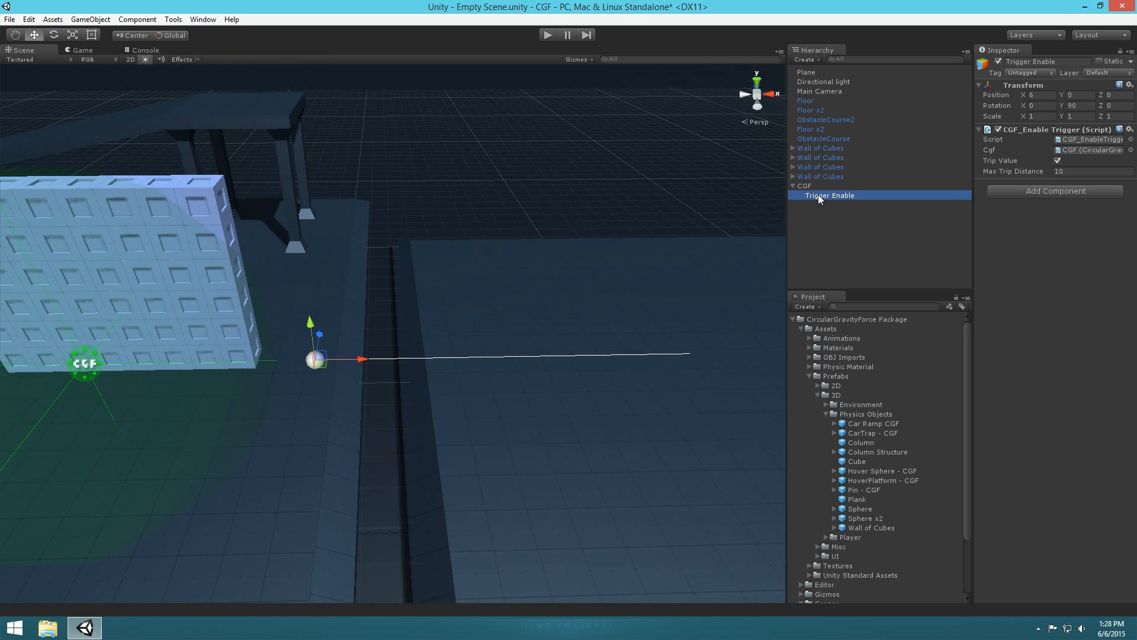
right_drag(342, 257, 260, 300)
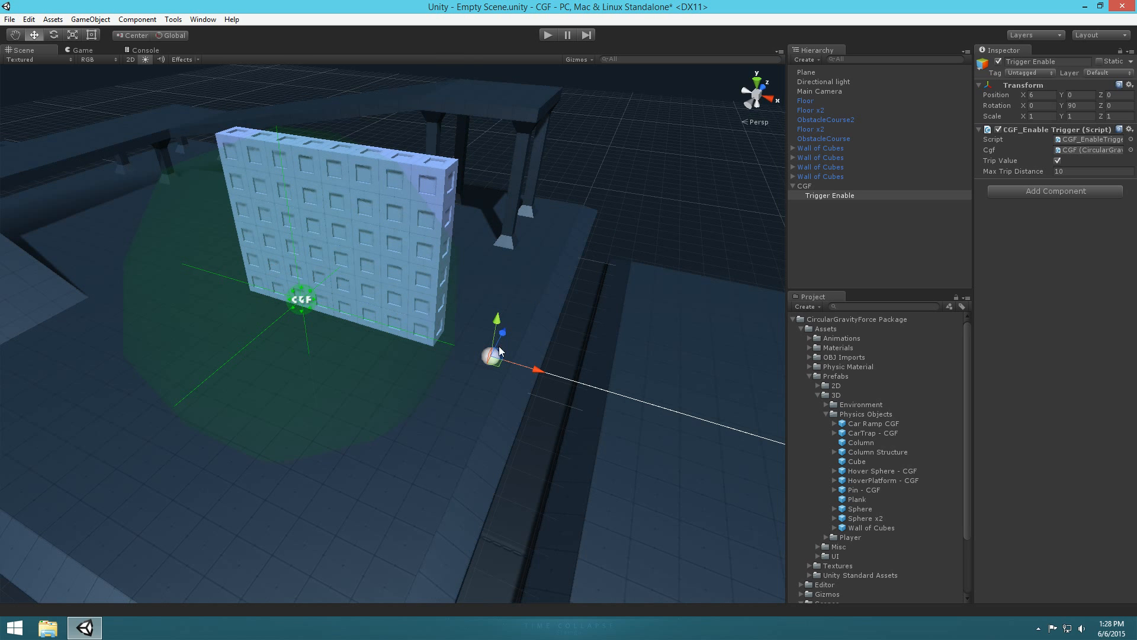
- Move Trigger Enable with snapping to X 6, Y -0.5, Z -6.5, out in front of the wall
right_drag(489, 369, 358, 403)
ctrl+drag(529, 339, 70, 464)
right_drag(275, 437, 327, 371)
drag(349, 339, 308, 354)
- Rotate Trigger Enable in snapped increments to about 0 on Y so its line passes the wall's end
key(e)
drag(330, 393, 496, 351)
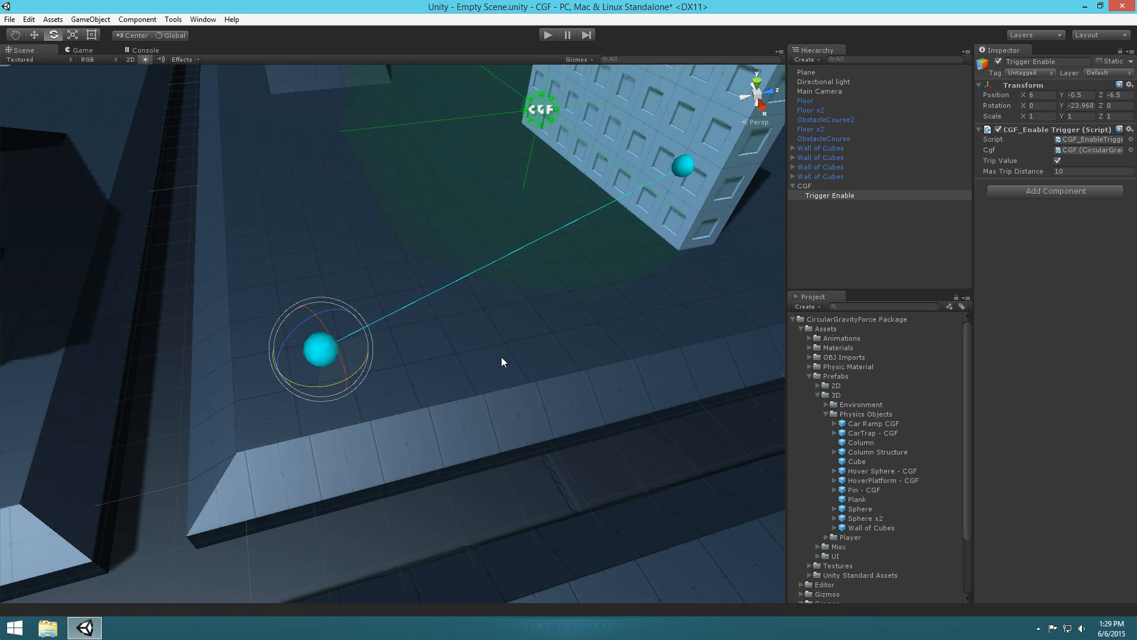
key(ctrl+z)
drag(341, 386, 500, 363)
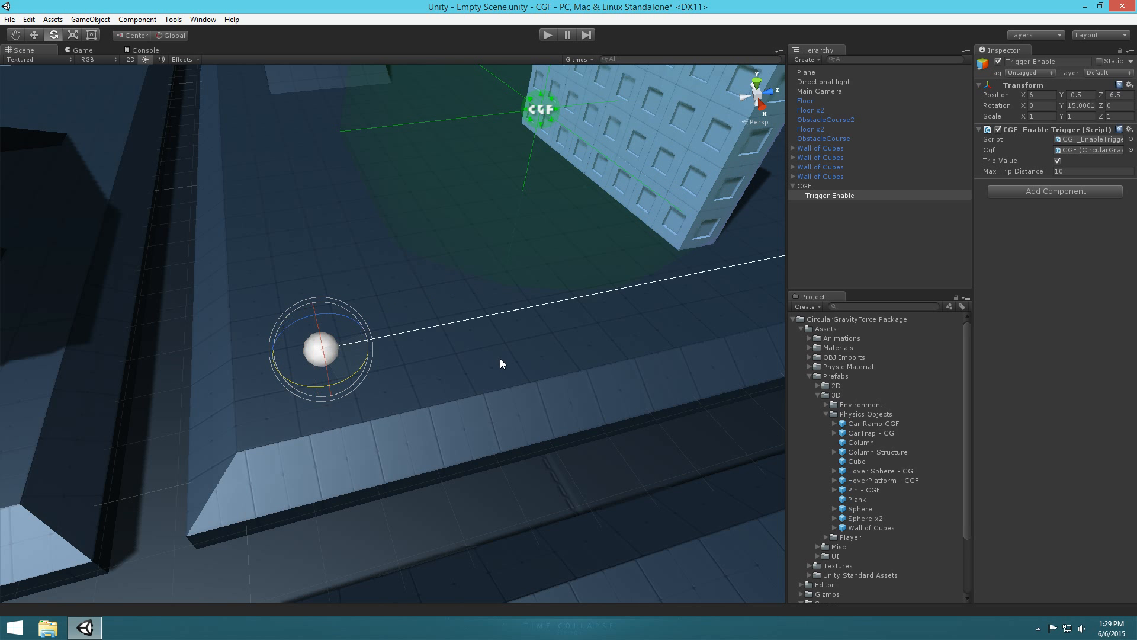
alt+drag(563, 332, 513, 315)
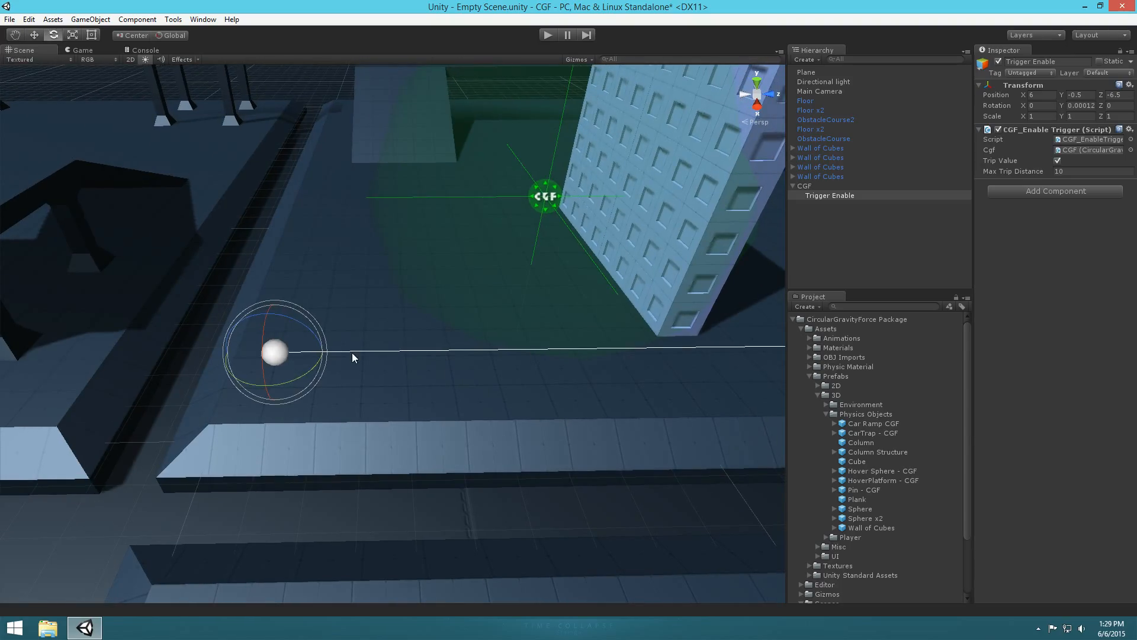
- Play the scene and inspect the CGF, the cube wall and the trigger line in the scene view
click(551, 35)
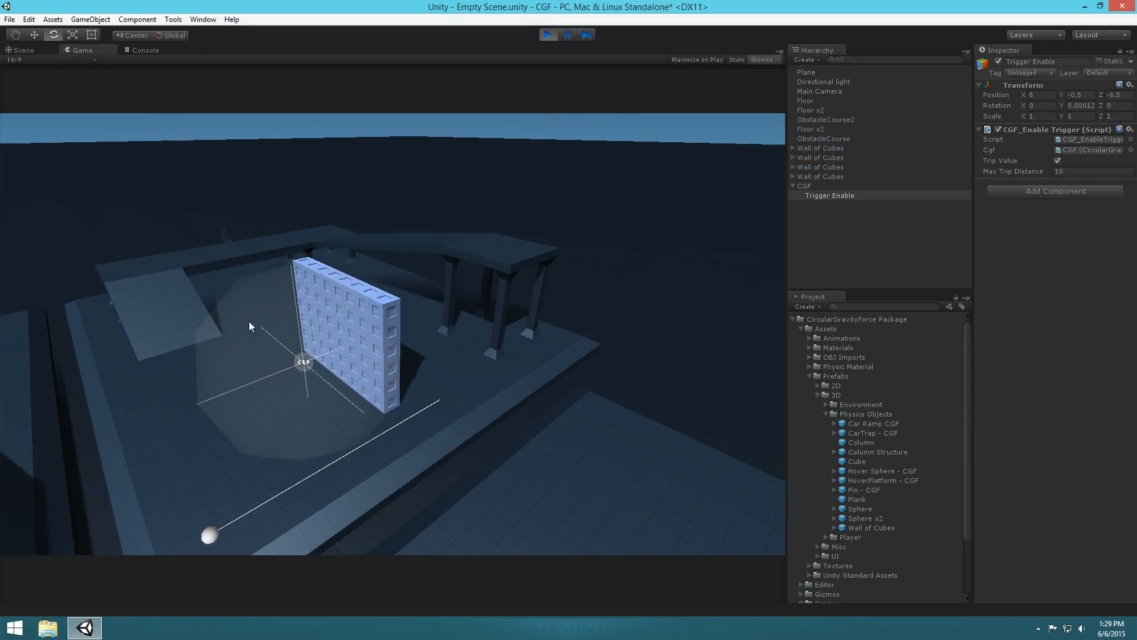
click(23, 50)
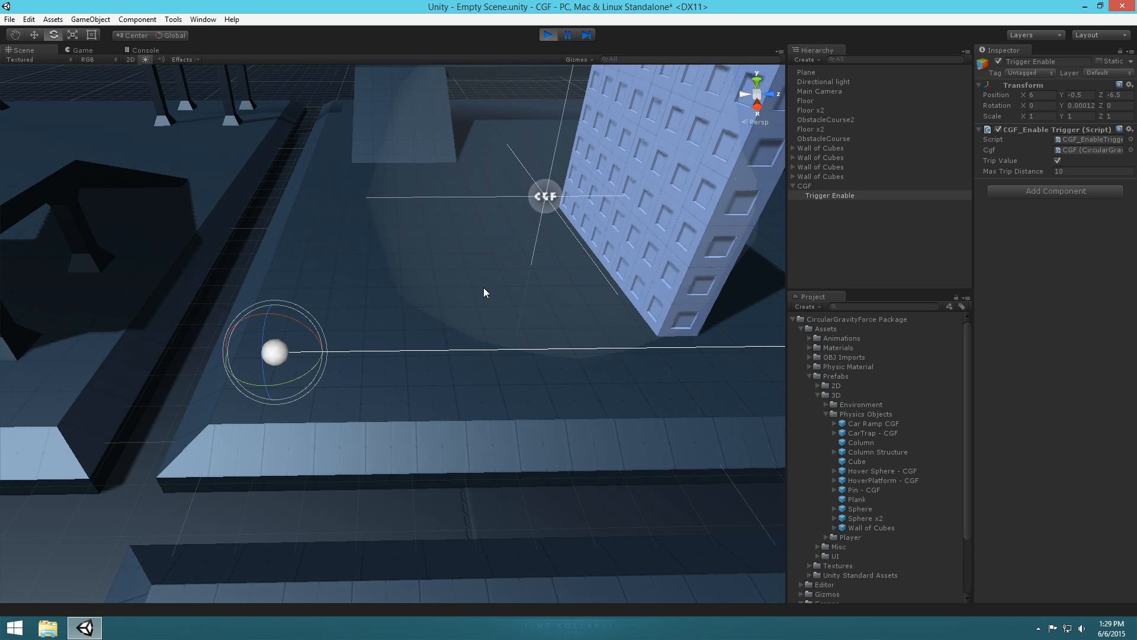
alt+drag(483, 292, 725, 272)
scroll(338, 383, down, 2)
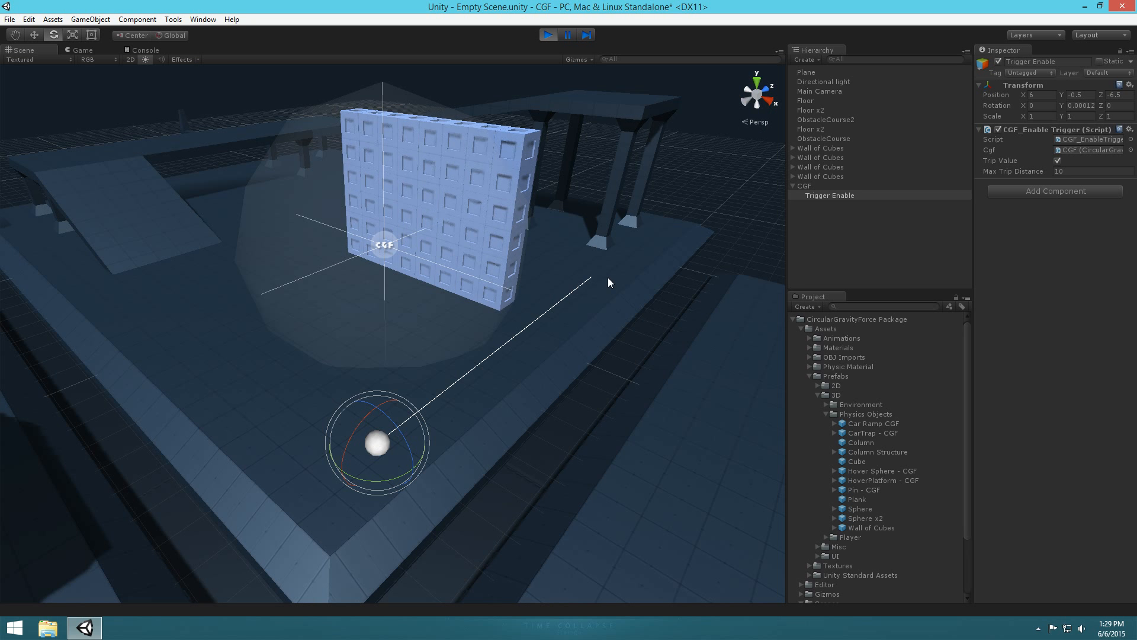
alt+drag(540, 386, 527, 388)
- Try making the wall's top end cube kinematic during play, and stop the scene
click(536, 142)
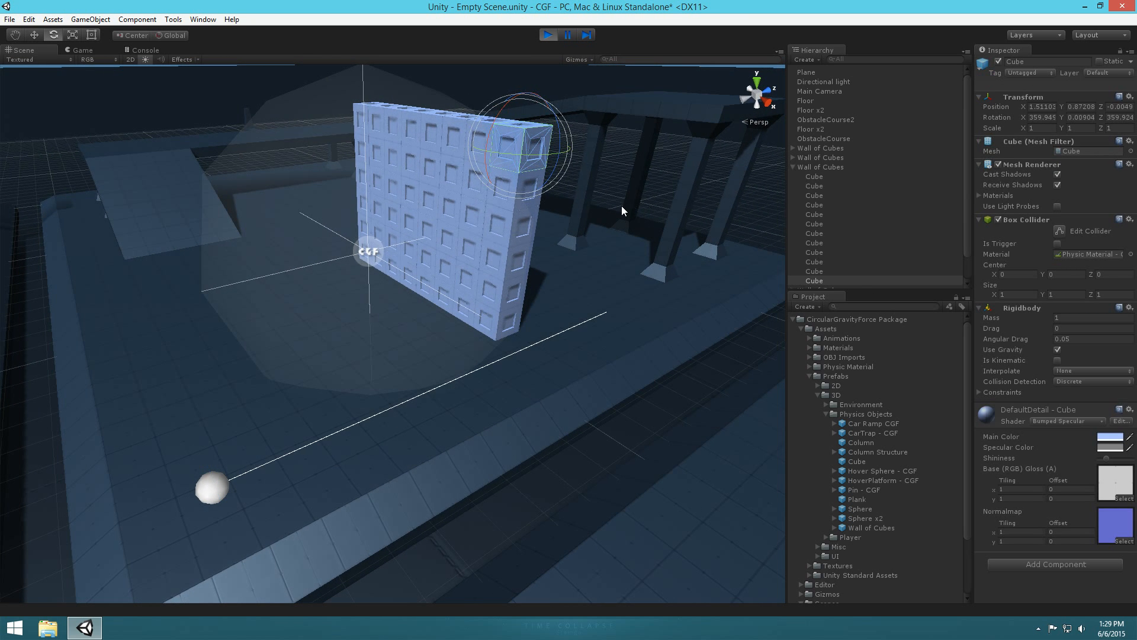
key(w)
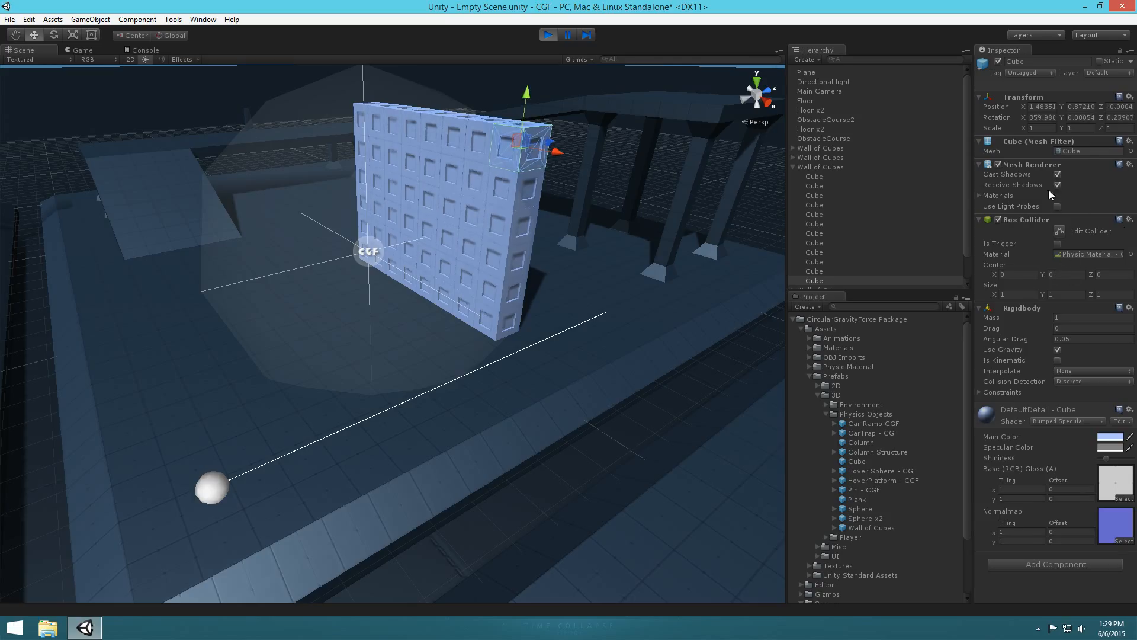
click(1058, 360)
alt+drag(530, 138, 549, 112)
click(548, 36)
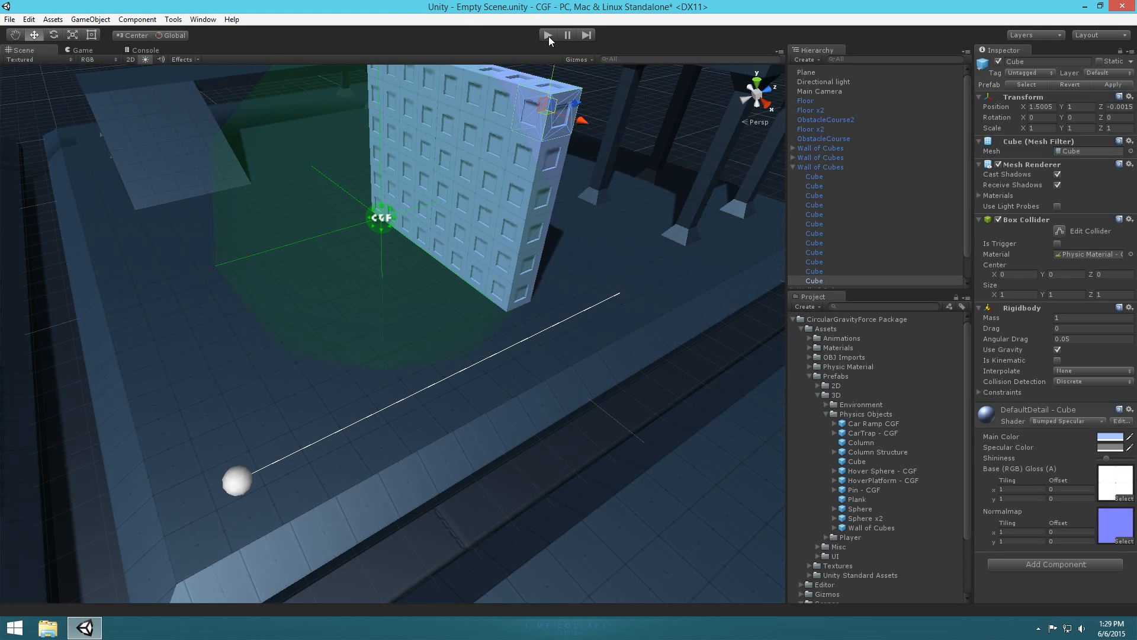
- Pull the wall's top end cube out in front of the wall and move Trigger Enable to X 12.5 over the adjoining floor
drag(549, 116, 283, 282)
alt+drag(276, 236, 223, 346)
key(a)
right_drag(223, 346, 427, 346)
key(d)
key(d)
right_drag(560, 393, 514, 410)
click(161, 385)
drag(210, 386, 520, 420)
- Move the loose cube over towards the trigger line and lower Trigger Enable to Y -1.5
click(228, 198)
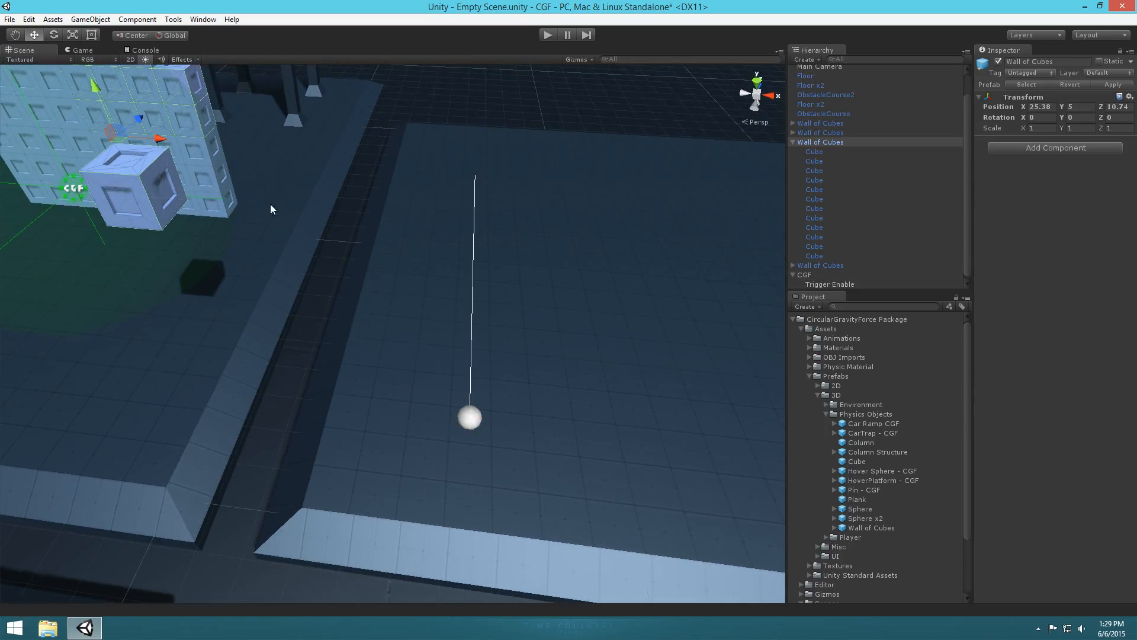
click(154, 190)
drag(154, 190, 506, 209)
right_drag(506, 209, 370, 256)
click(335, 351)
drag(337, 313, 327, 347)
right_drag(327, 347, 348, 246)
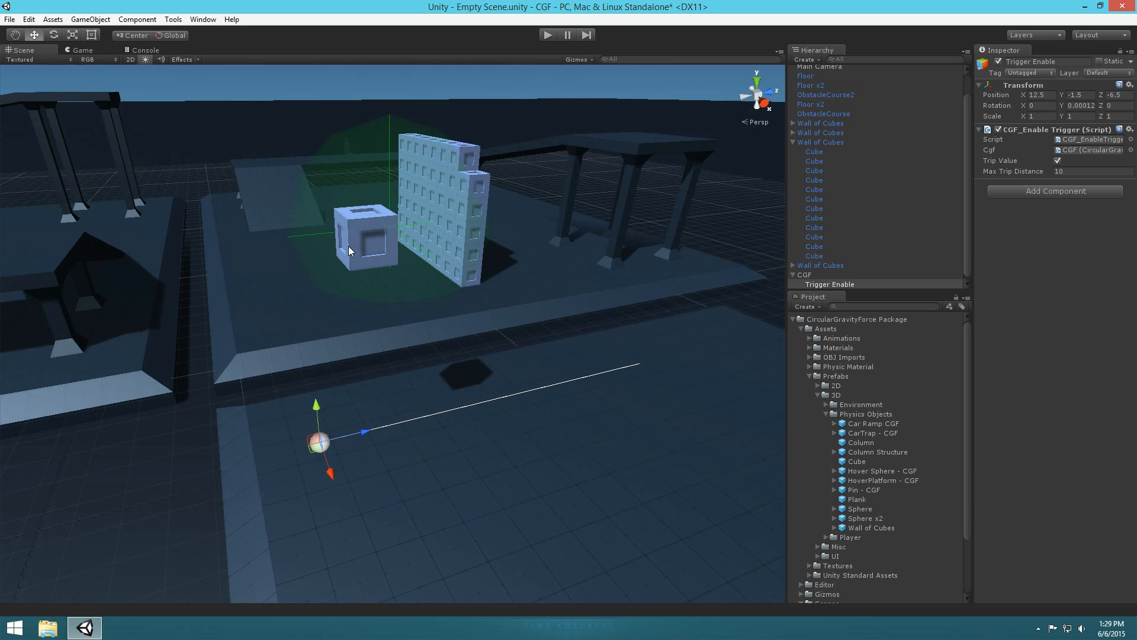
- Position the loose cube high above the trigger line at X 10.78, Y 9.5, Z -6.38
click(348, 246)
click(373, 276)
right_drag(390, 279, 592, 338)
alt+drag(474, 171, 220, 183)
drag(324, 206, 452, 205)
ctrl+drag(414, 158, 414, 24)
scroll(408, 208, down, 10)
drag(392, 250, 407, 141)
right_drag(418, 301, 405, 448)
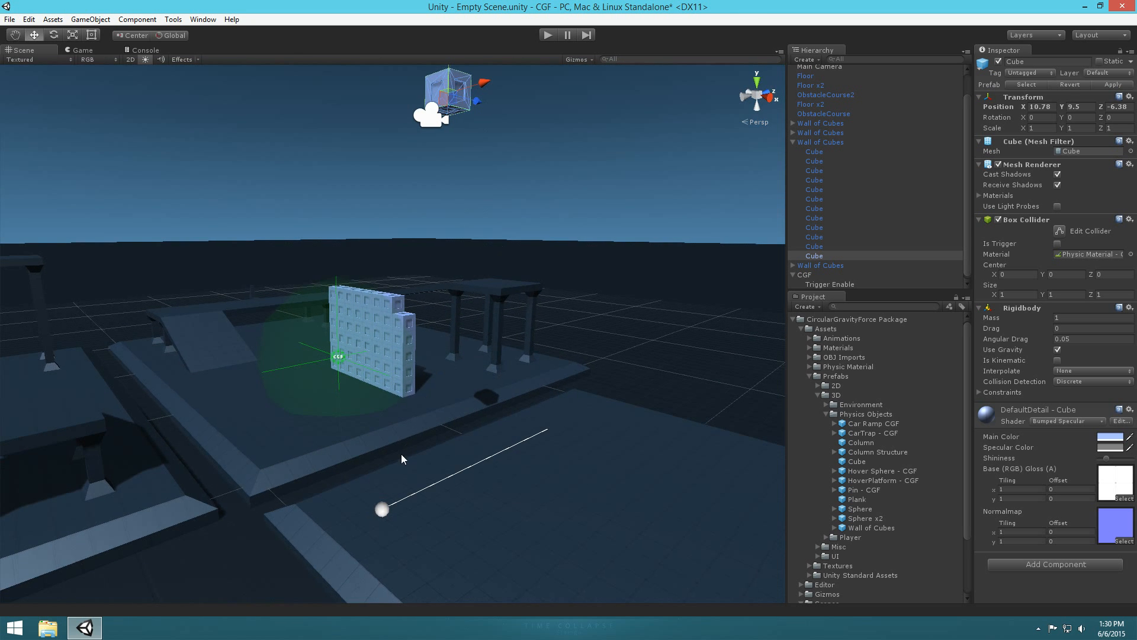
- Collapse the expanded Wall of Cubes and align the Main Camera with a scene view showing the wall and the trigger
right_drag(369, 373, 614, 269)
click(793, 140)
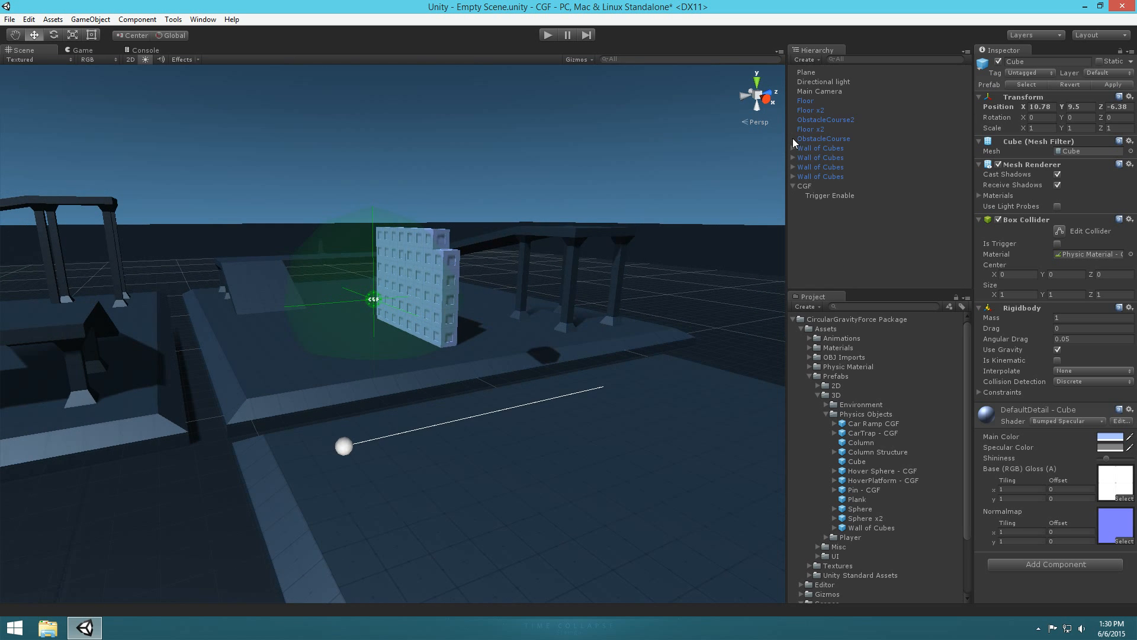
click(807, 186)
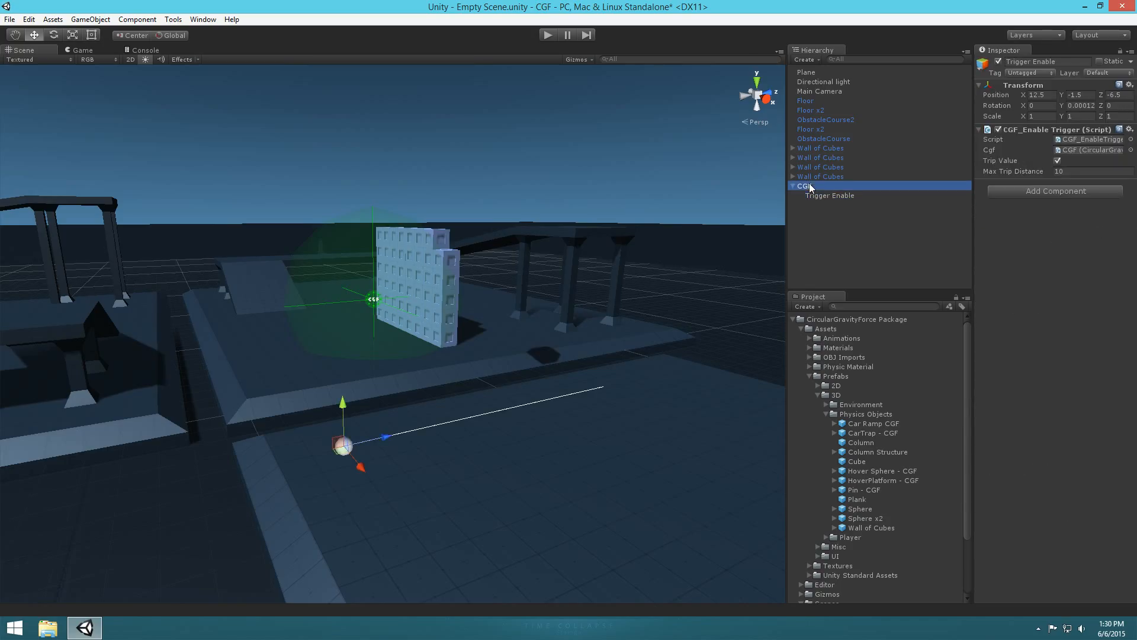
click(816, 91)
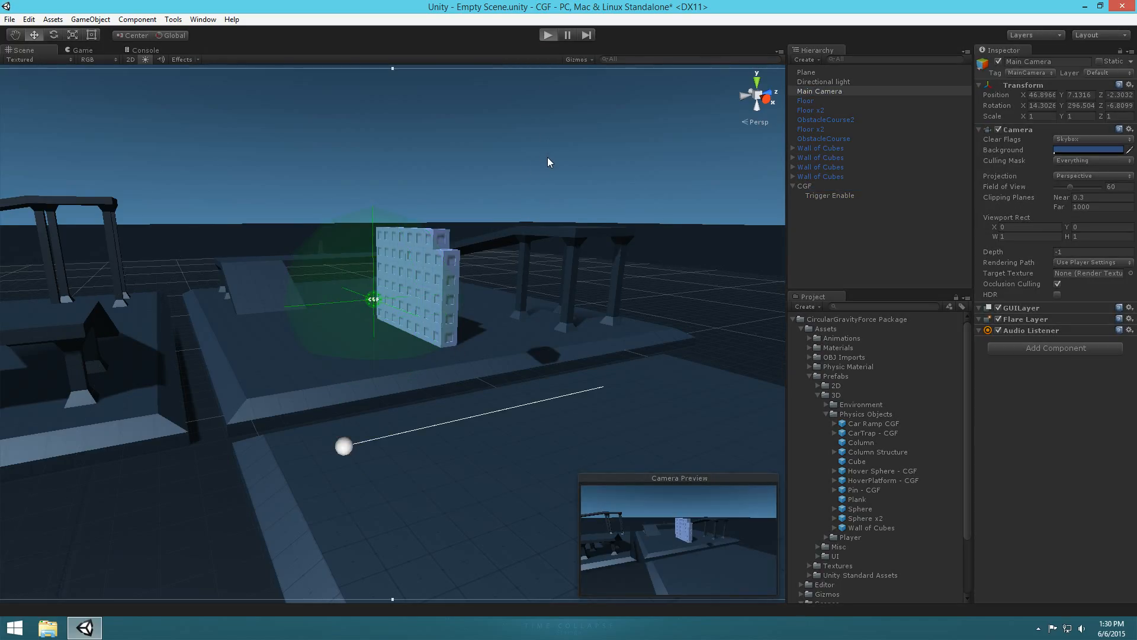
- Play the scene to drop the cube onto the trigger line, inspect Trigger Enable in the scene view and stop playback
key(ctrl+p)
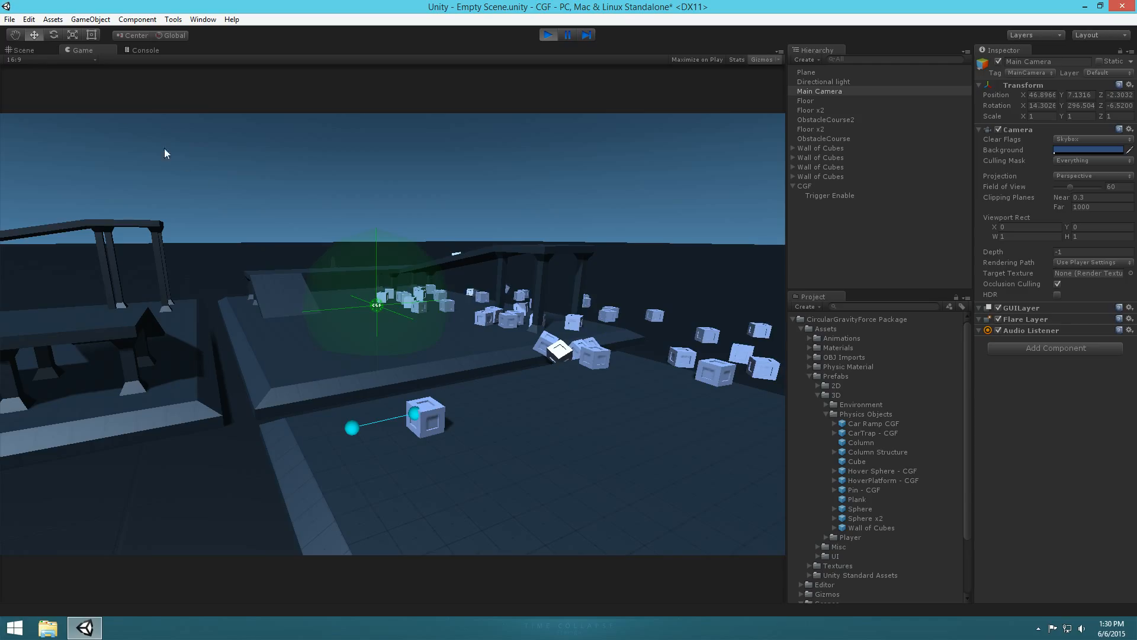
click(26, 51)
click(344, 448)
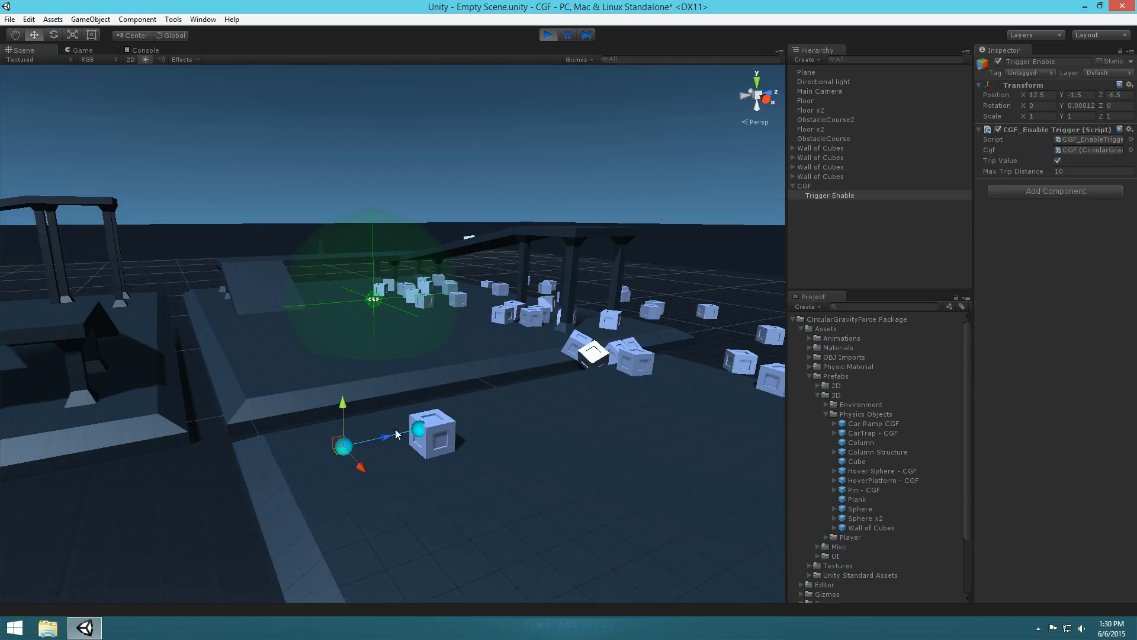
click(827, 196)
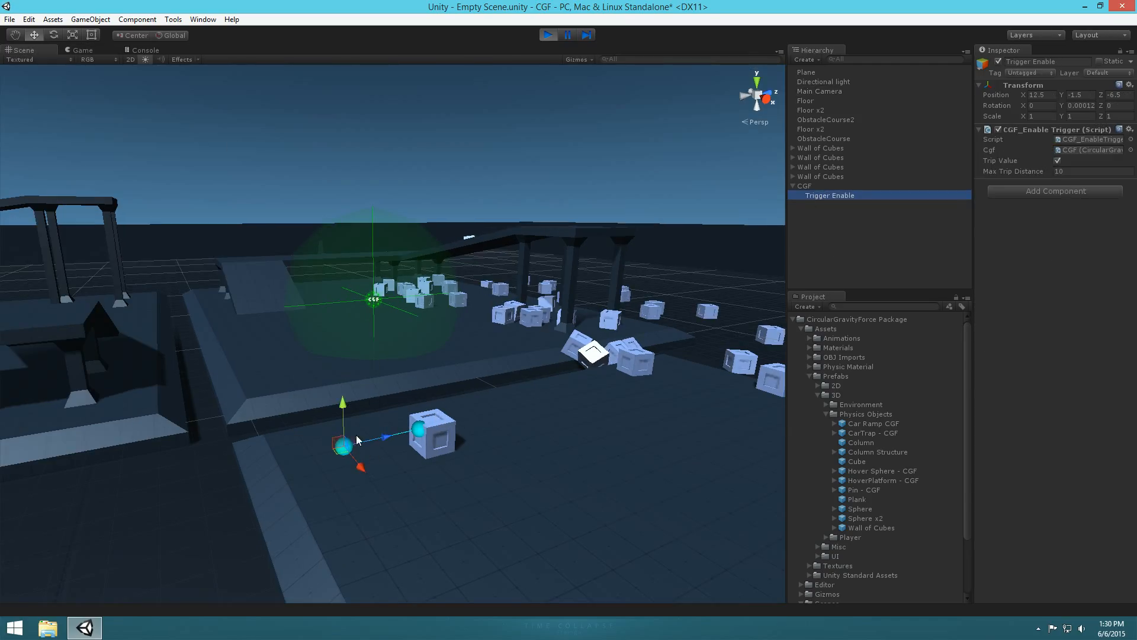
mouse_move(335, 447)
mouse_down()
mouse_move(339, 456)
mouse_move(335, 416)
mouse_move(337, 446)
mouse_up()
click(548, 35)
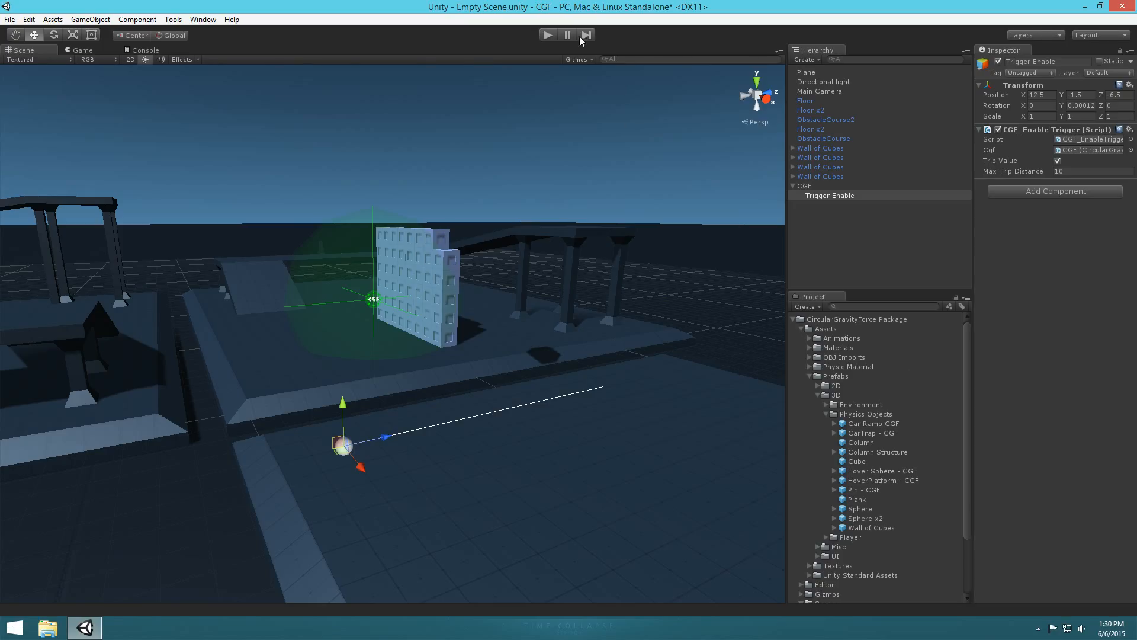
- Turn off Trip Value on Trigger Enable, and play and stop the scene to test it
click(830, 196)
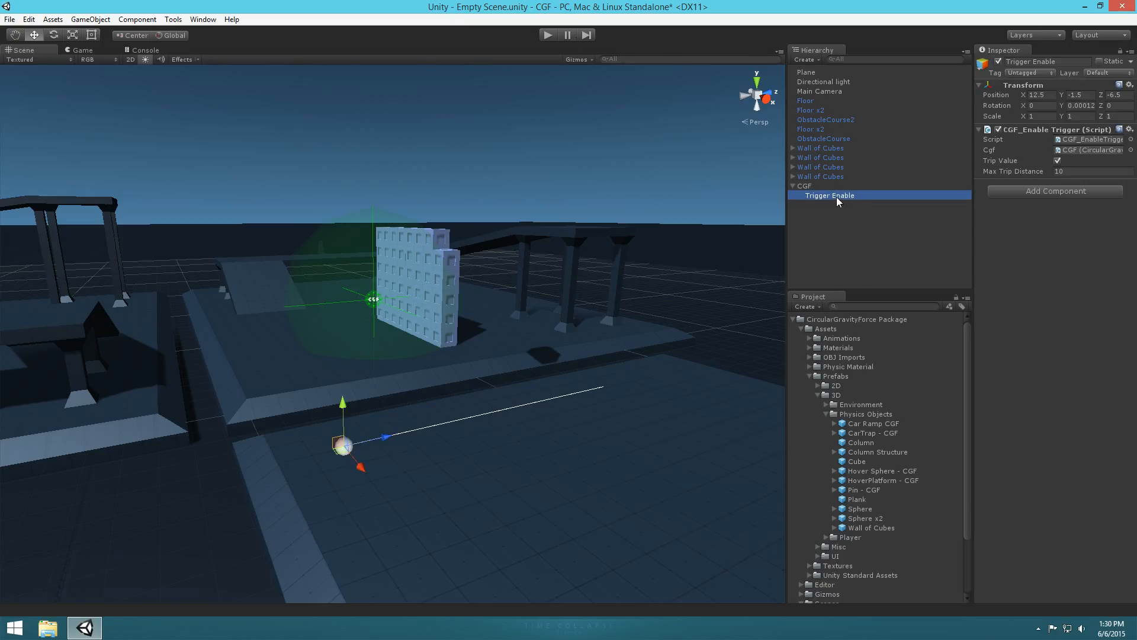
click(1060, 171)
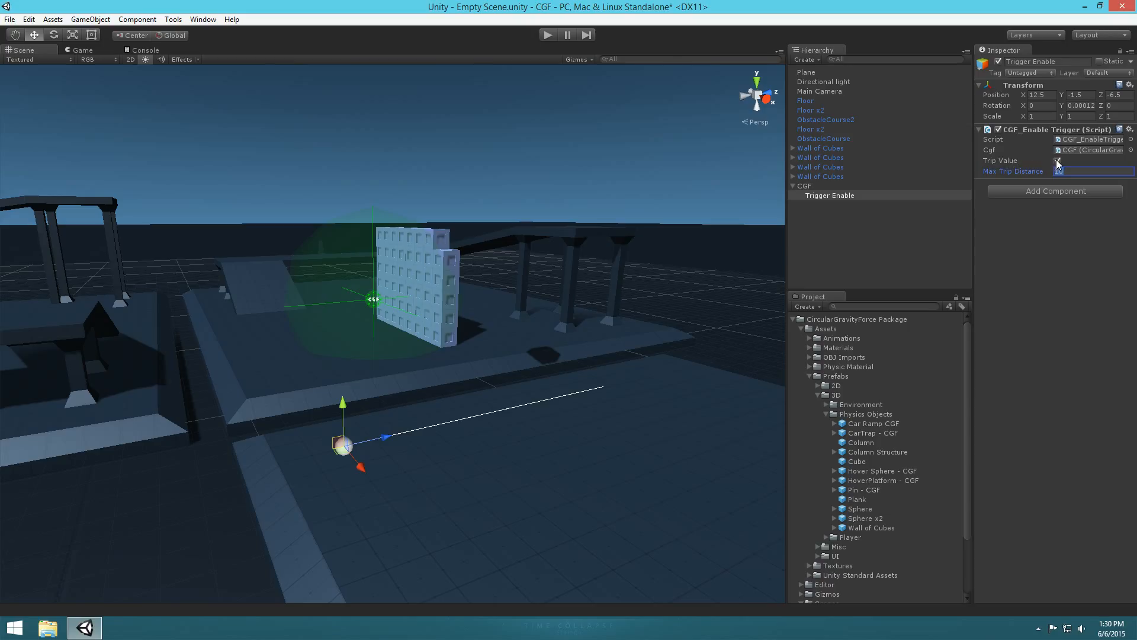
click(1058, 162)
click(547, 35)
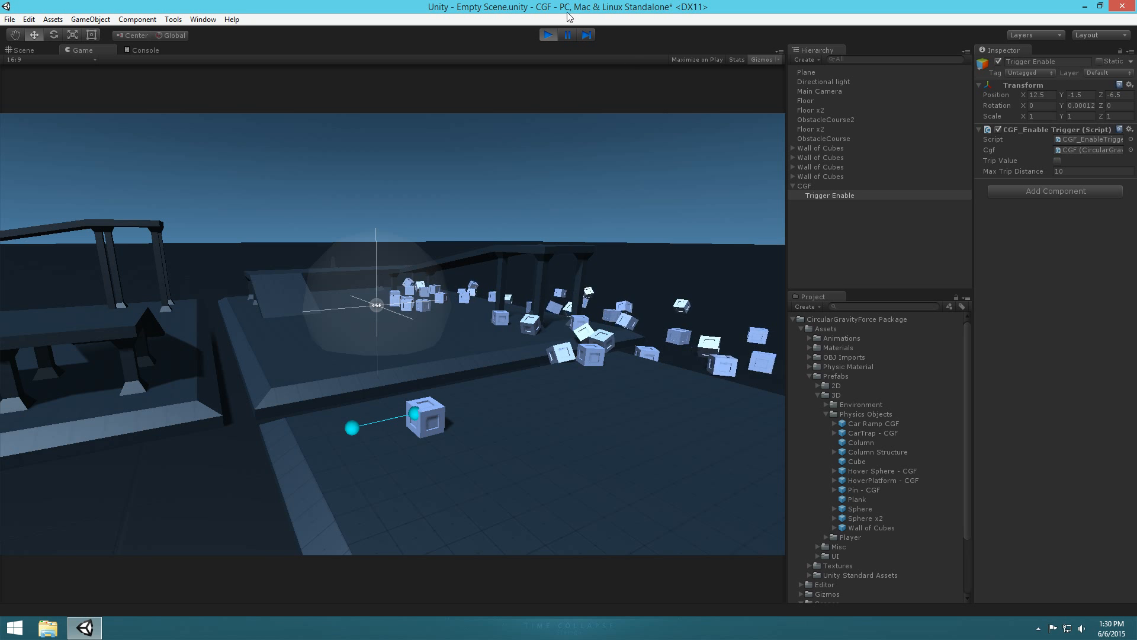
click(549, 36)
alt+drag(514, 311, 506, 382)
key(w)
right_drag(506, 382, 493, 387)
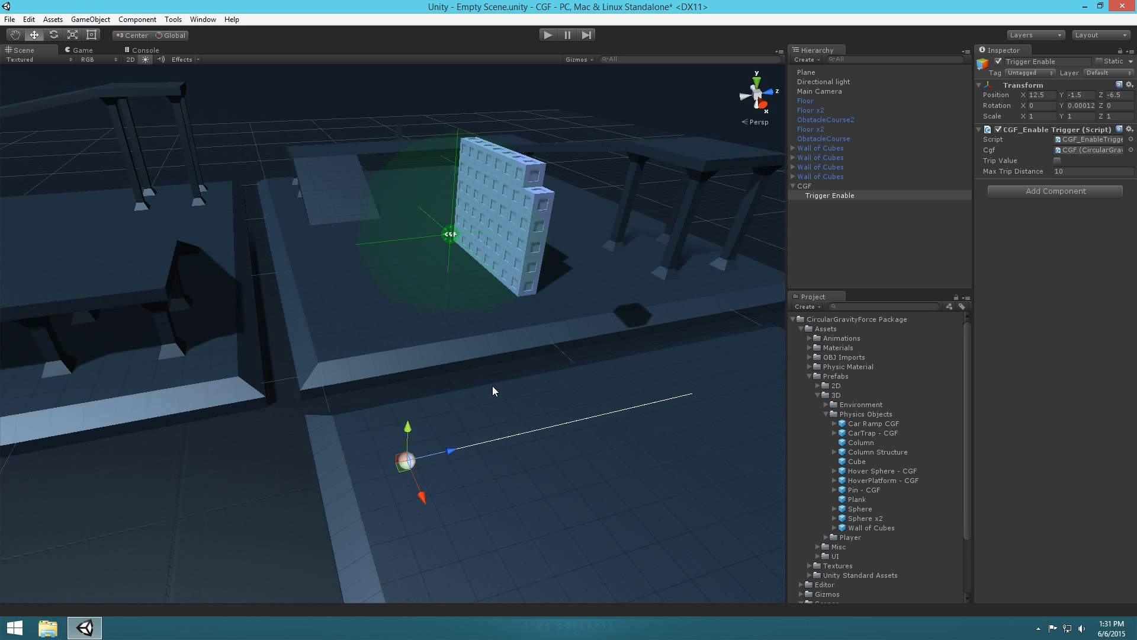
alt+drag(493, 386, 498, 342)
click(905, 271)
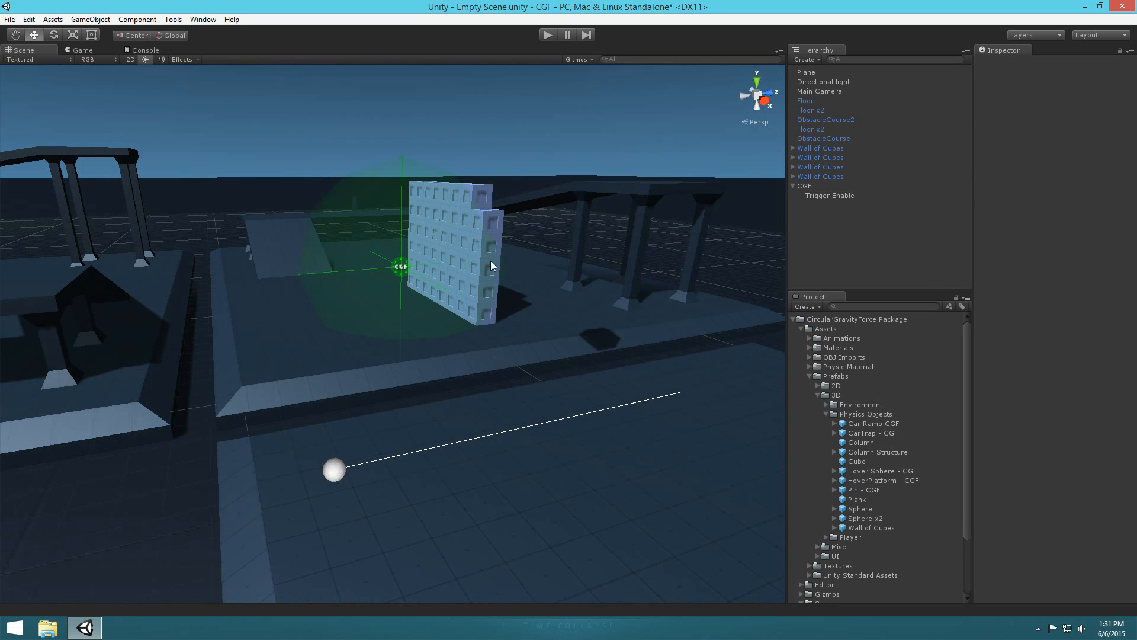
alt+drag(500, 289, 538, 293)
drag(948, 286, 948, 280)
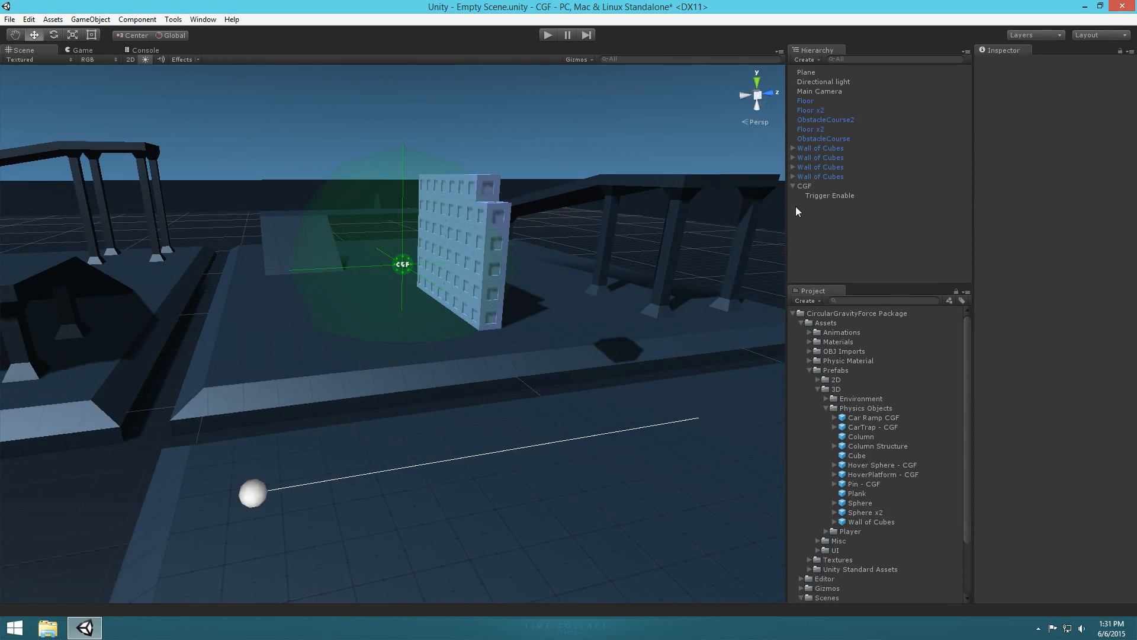
- Expand the last Wall of Cubes and move one of its cubes out to the top level of the hierarchy
click(805, 176)
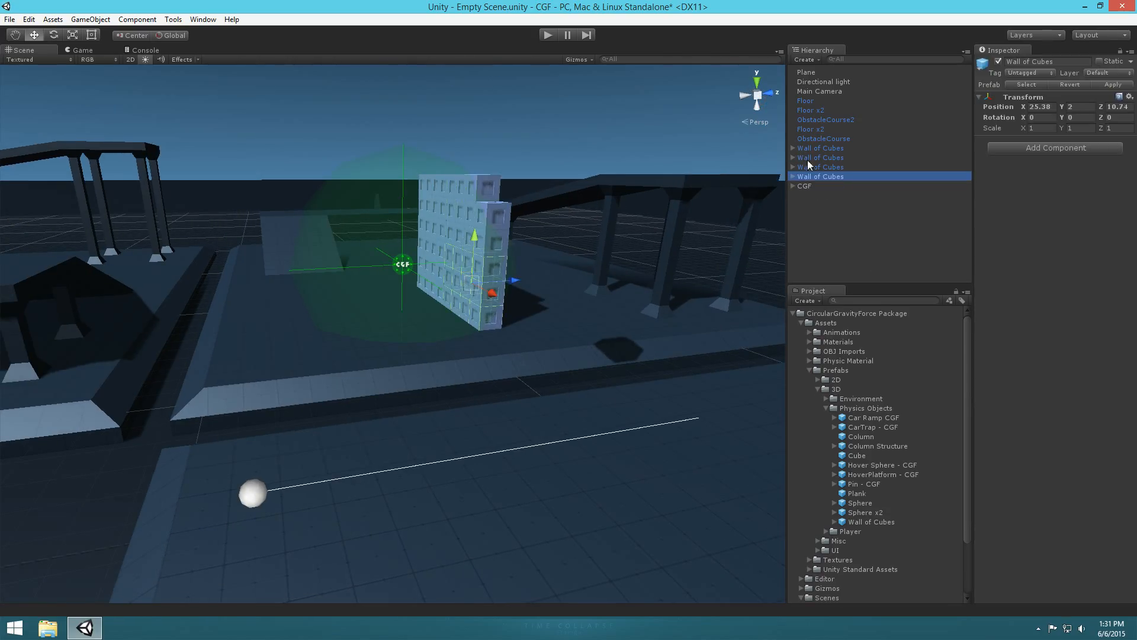
shift+click(811, 149)
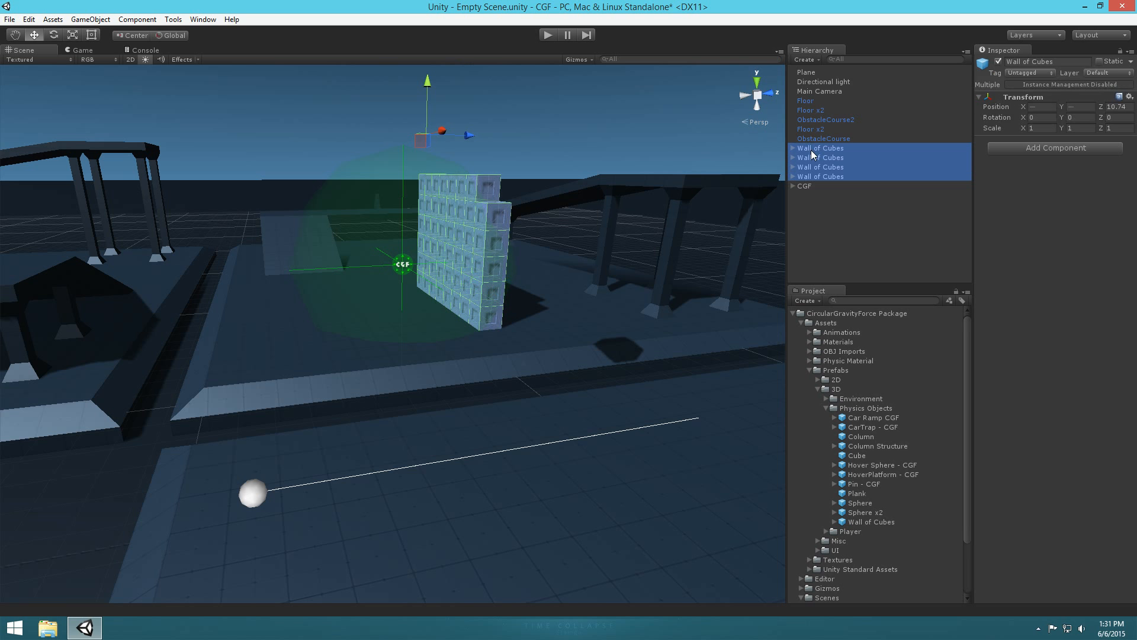
click(793, 177)
click(817, 187)
drag(819, 189, 819, 96)
click(600, 340)
- Delete all four Wall of Cubes objects and the CGF with its Enable trigger
click(818, 186)
key(Delete)
click(818, 159)
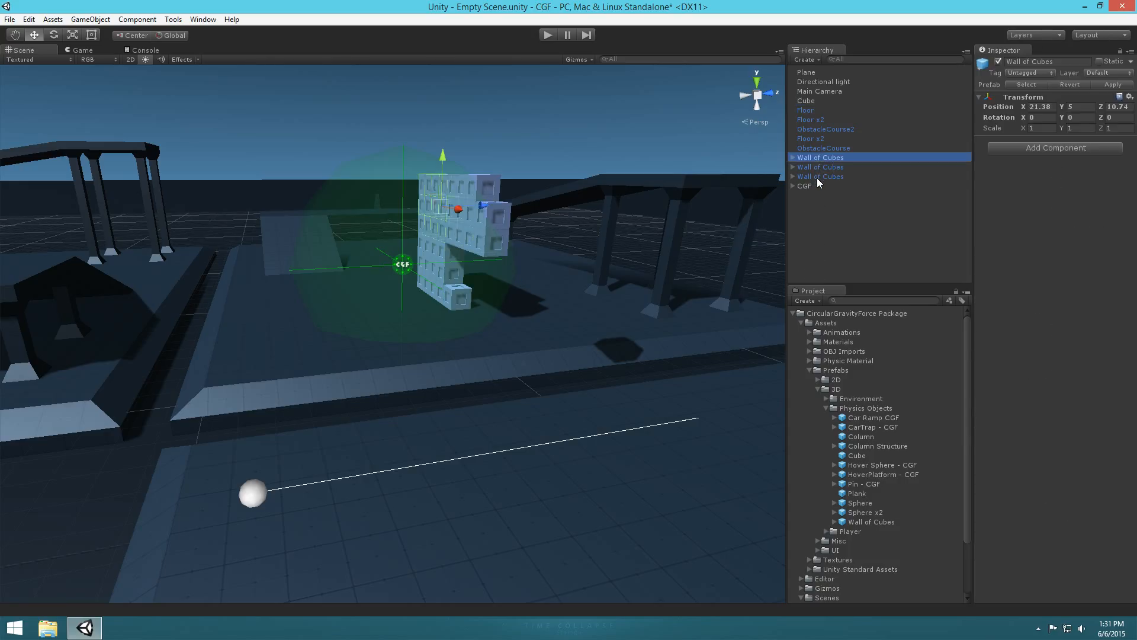
shift+click(817, 179)
key(Delete)
click(806, 159)
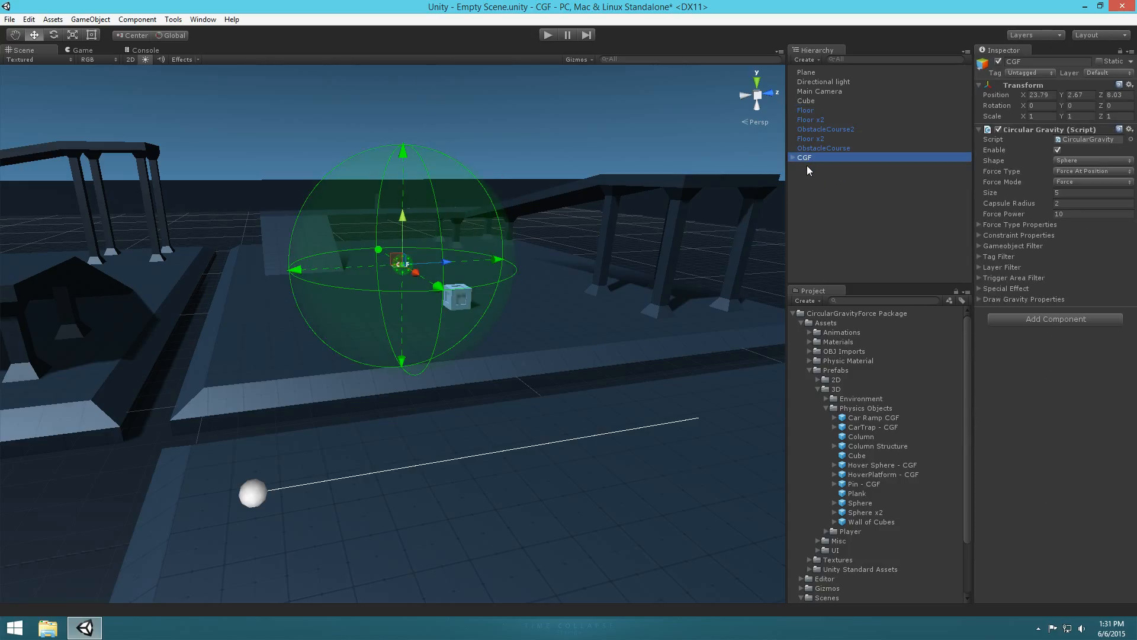
key(Delete)
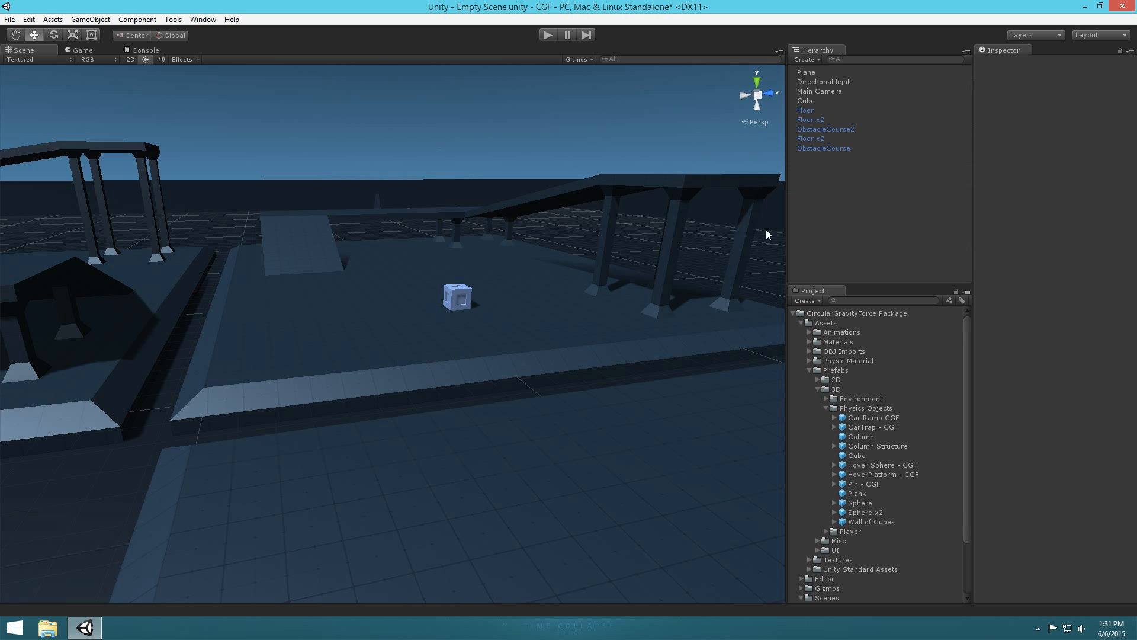
- Raise the remaining cube above the floor with snapping, to X 23.88, Y 5.5, Z 8.741
click(453, 305)
alt+drag(565, 308, 603, 320)
mouse_move(603, 320)
right_down()
mouse_move(610, 287)
mouse_move(603, 316)
right_up()
key(w)
ctrl+drag(475, 336, 335, 125)
right_drag(610, 135, 751, 188)
ctrl+drag(403, 235, 398, 208)
right_drag(713, 212, 706, 232)
key(e)
key(f)
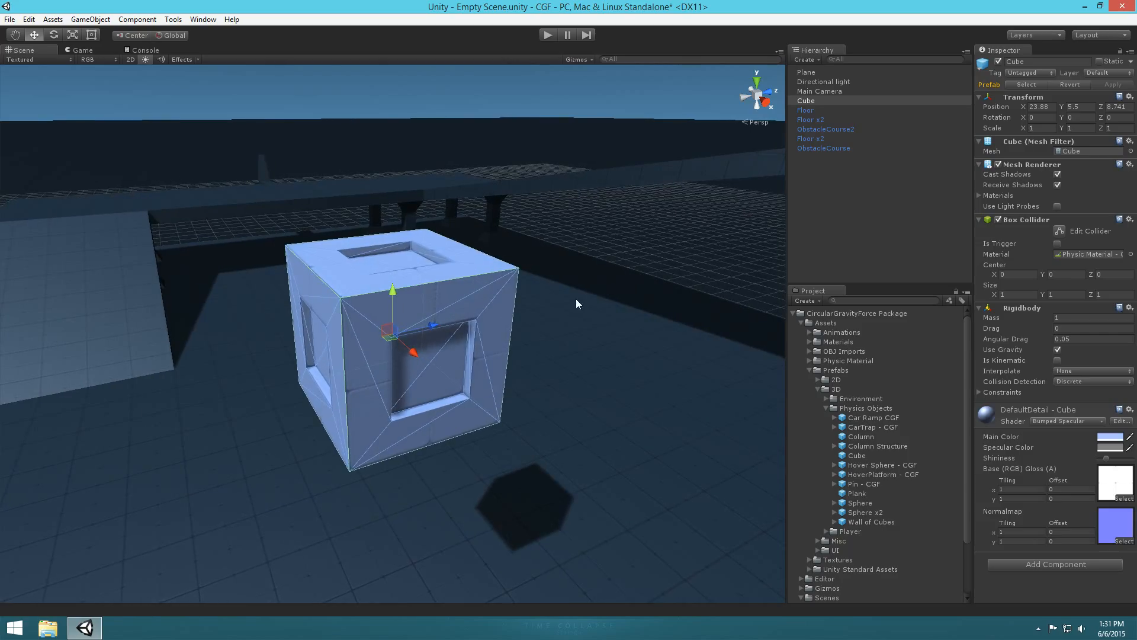
scroll(684, 358, down, 10)
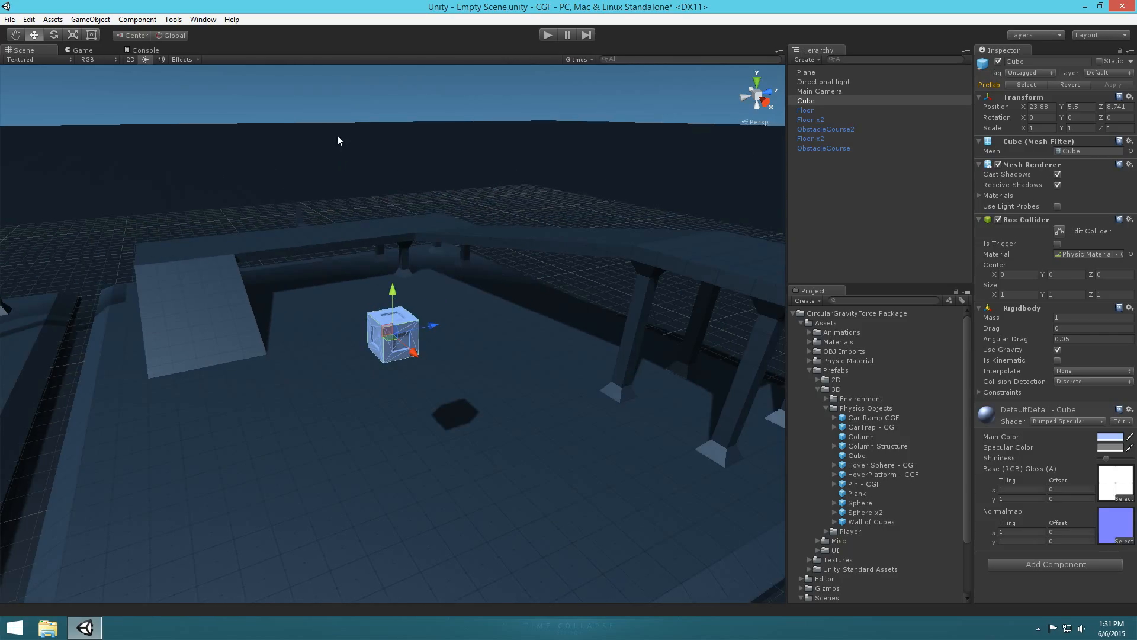
- Use the CGF wizard to create a CGF at the cube with Ray Cast shape, force type Force, mode Acceleration and a Hover trigger
key(ctrl+g)
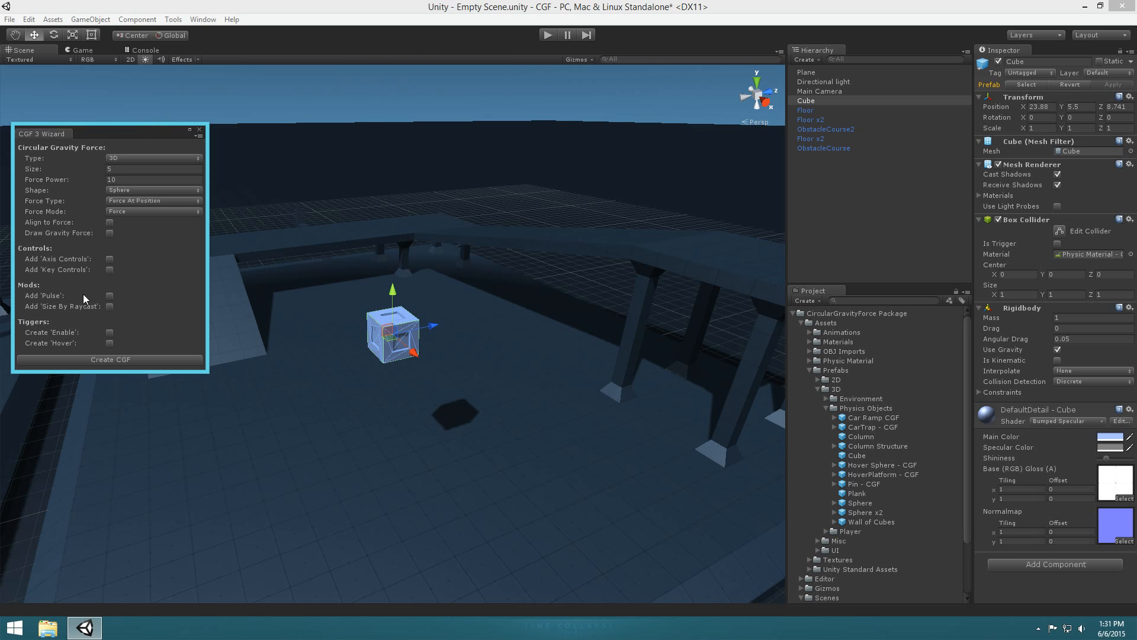
click(110, 343)
click(133, 190)
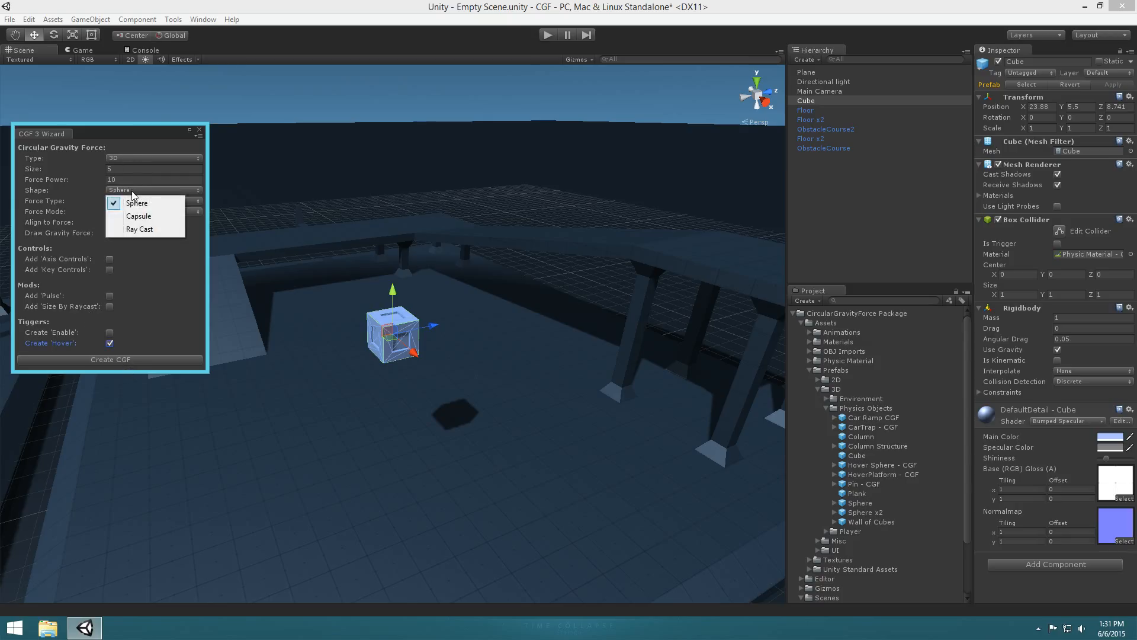
click(141, 229)
click(126, 202)
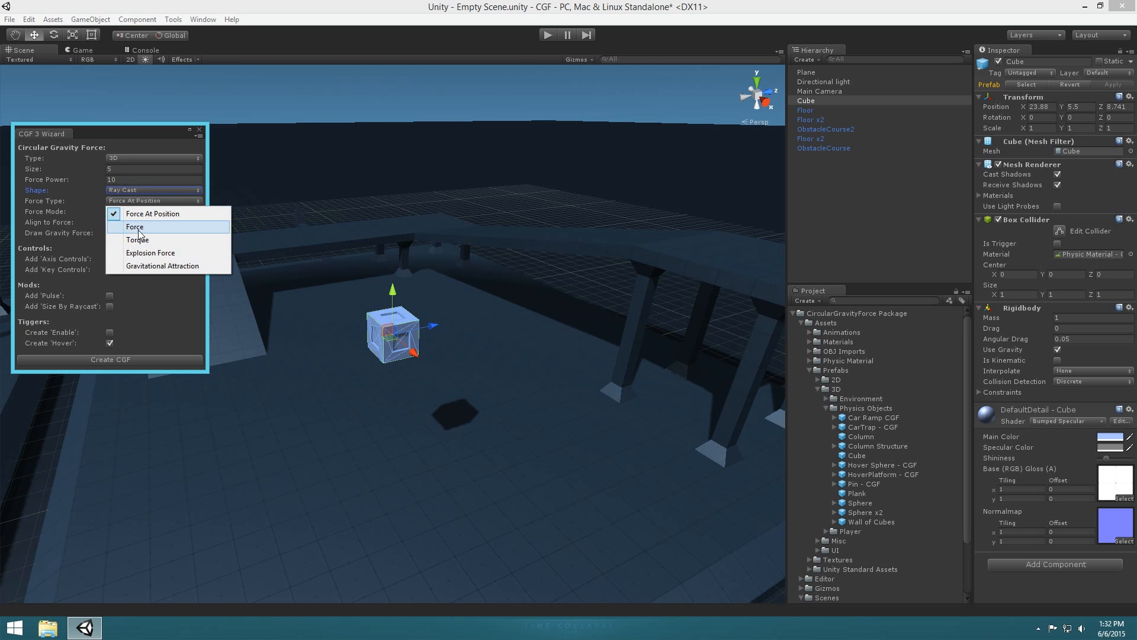
click(138, 230)
click(134, 212)
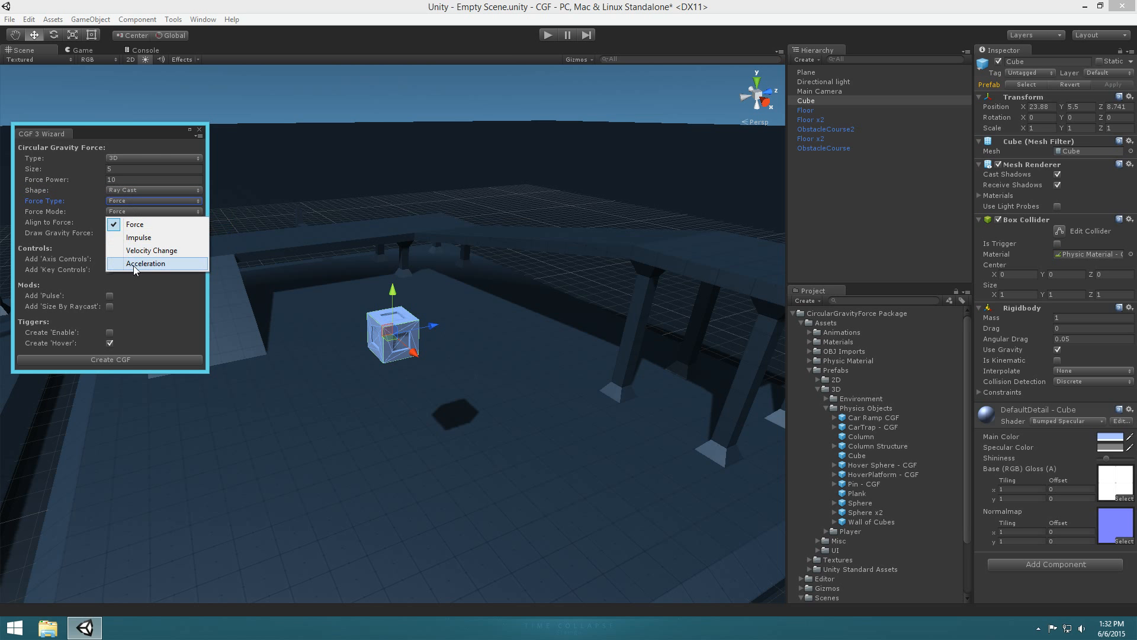
click(134, 264)
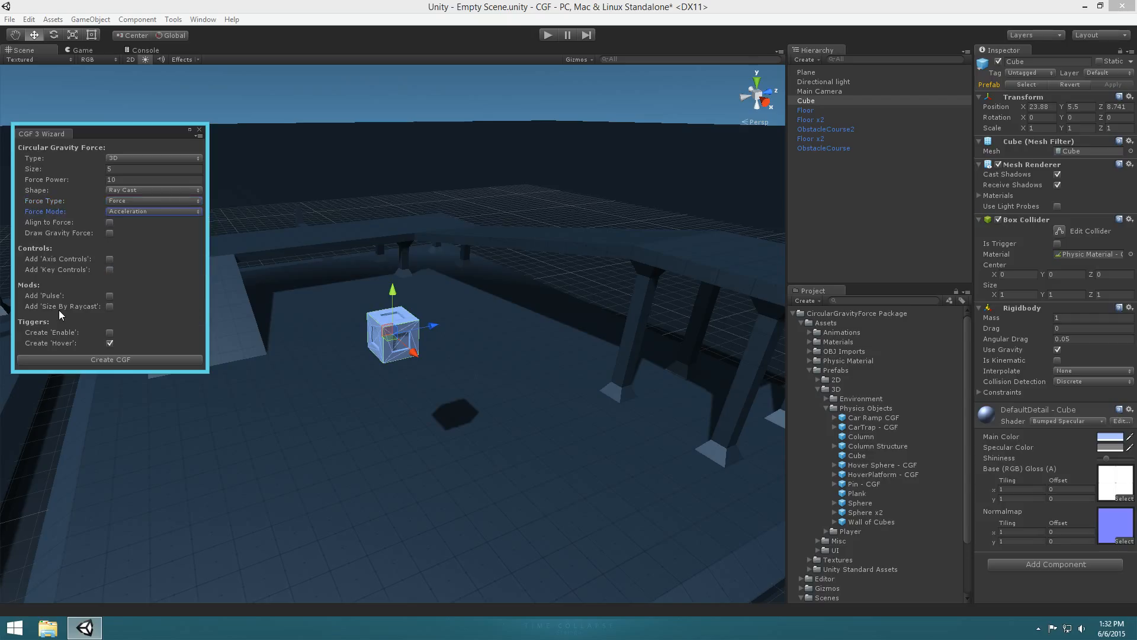
click(118, 358)
click(198, 130)
right_drag(429, 376, 407, 380)
key(w)
key(s)
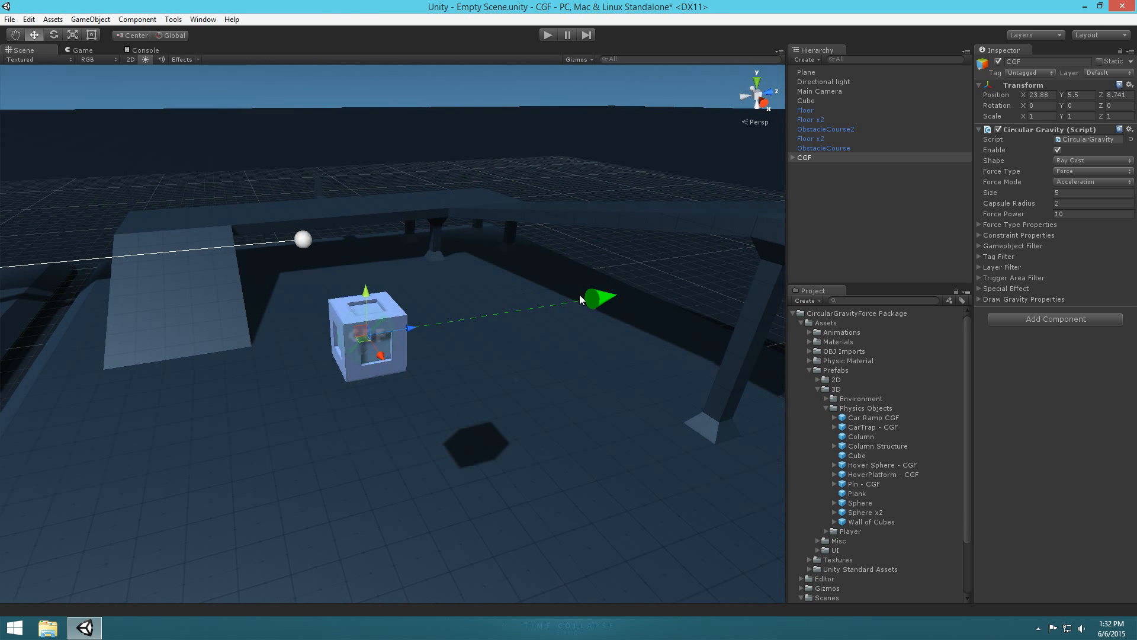
- Rotate the CGF to X -90 and lower it beneath the cube to Y 4
key(e)
ctrl+drag(346, 297, 179, 311)
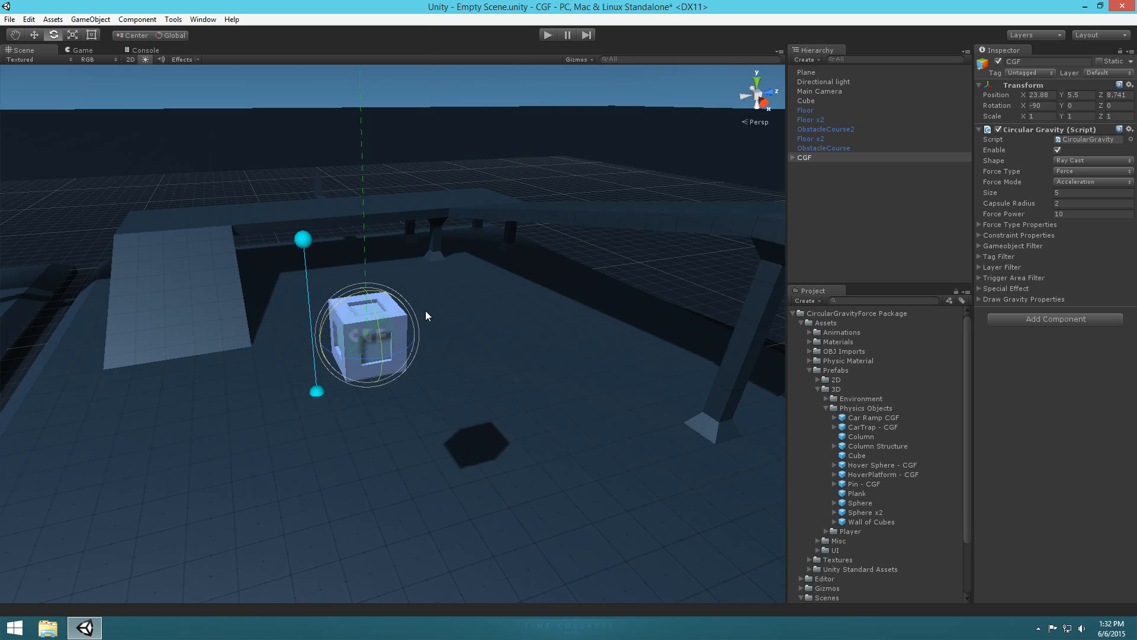
key(w)
right_drag(422, 326, 541, 337)
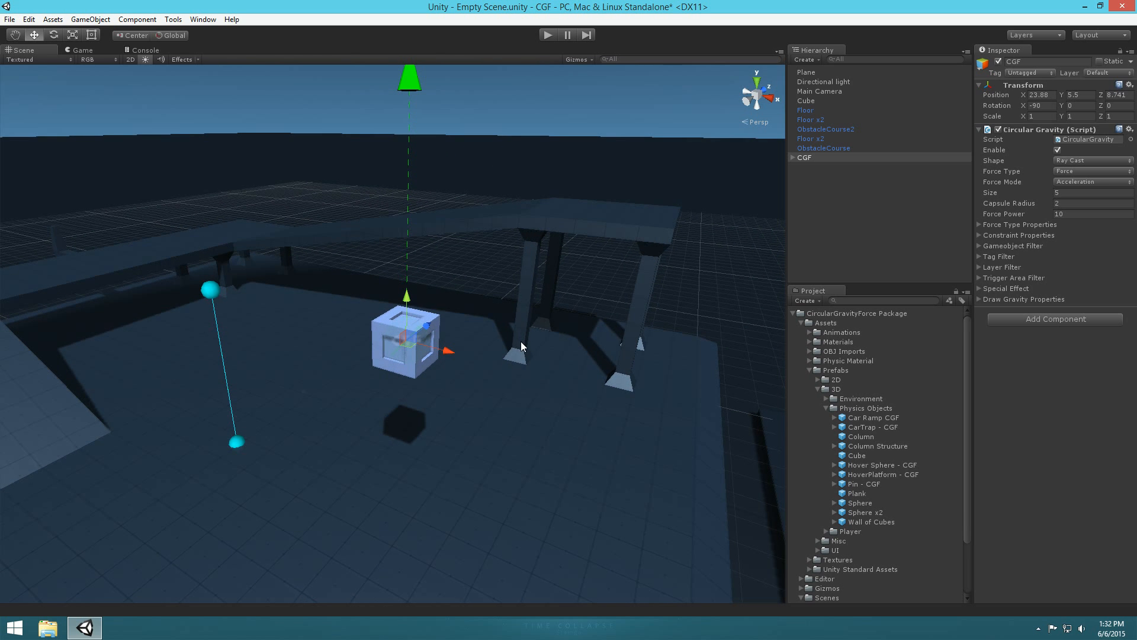
right_drag(436, 292, 457, 293)
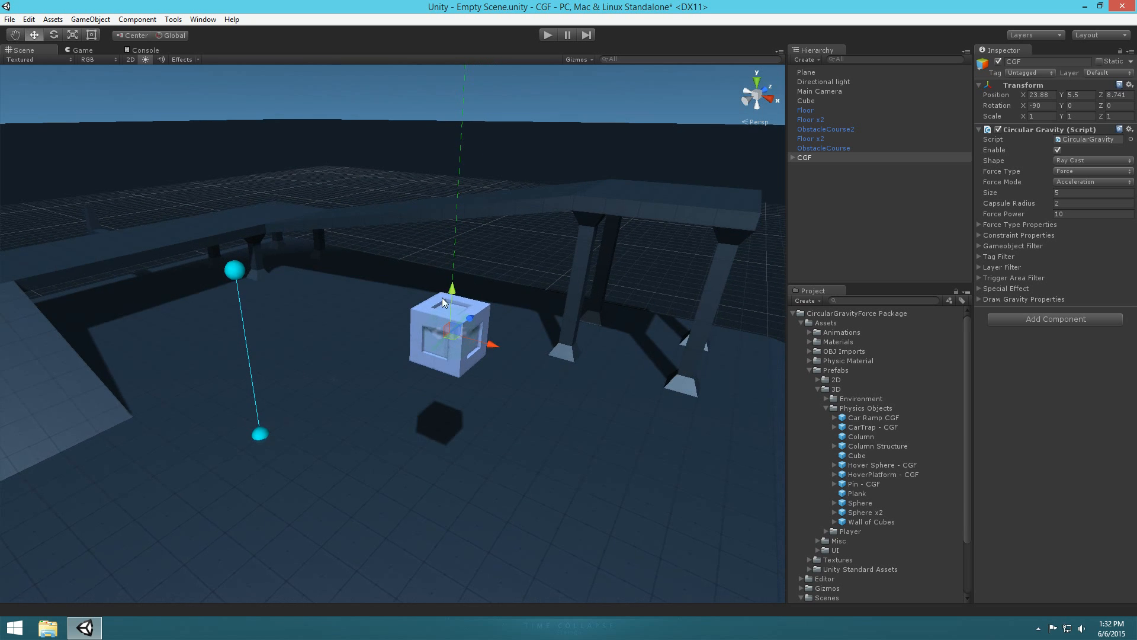
drag(455, 294, 449, 363)
right_drag(613, 317, 461, 301)
- Snap the CGF's child Trigger Hover onto the cube, at local position X 0, Y 0, Z 1.5
click(793, 157)
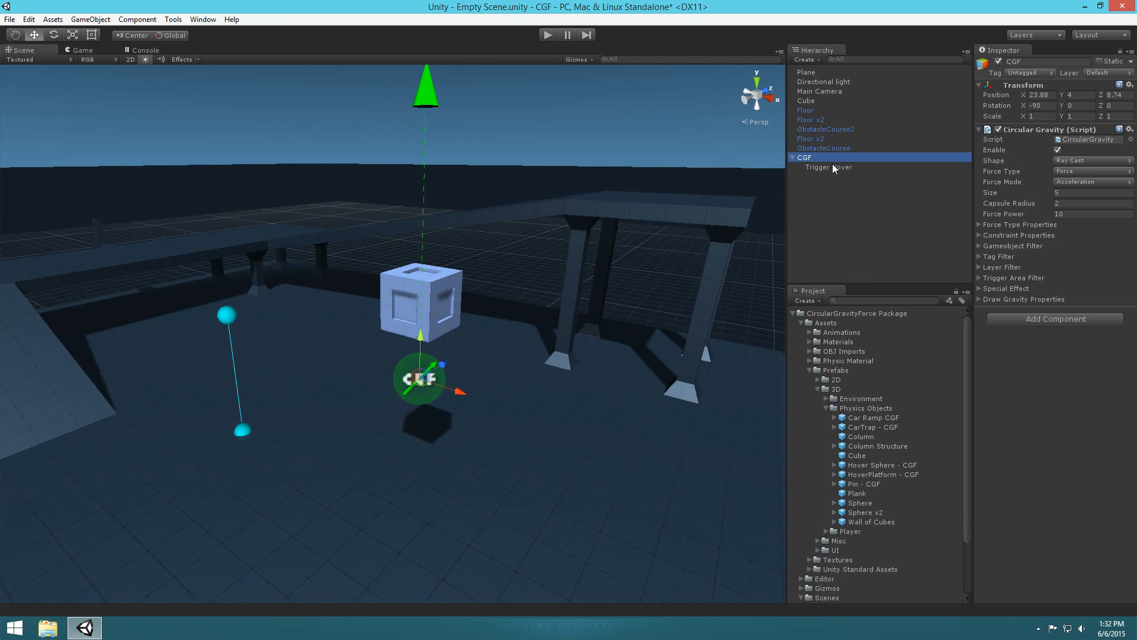
click(826, 167)
right_drag(131, 229, 248, 311)
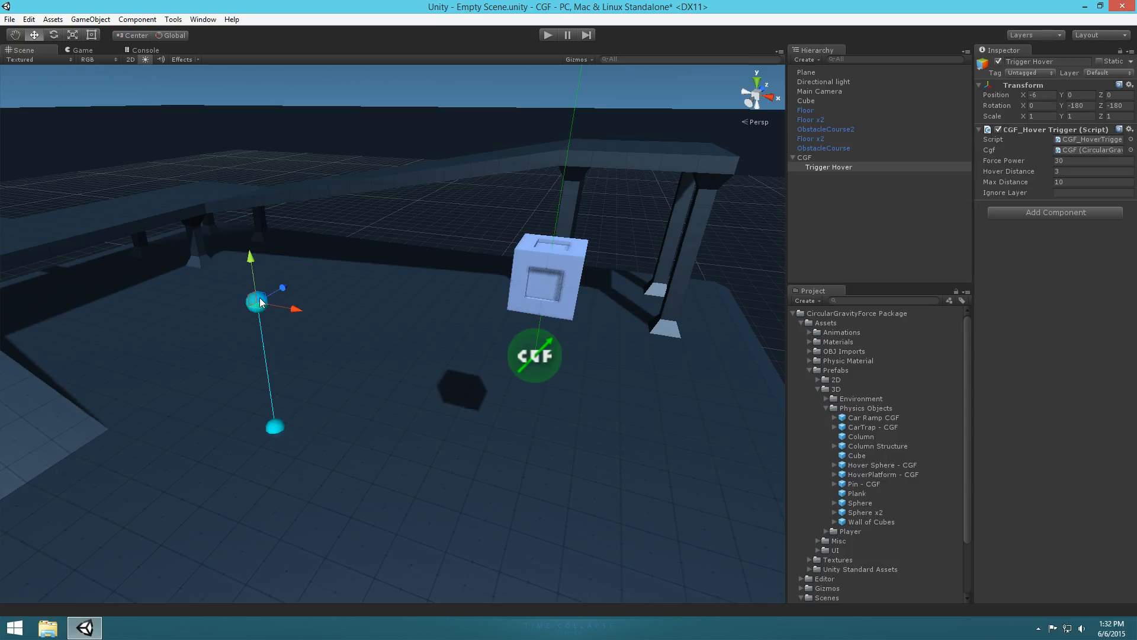
drag(263, 301, 622, 305)
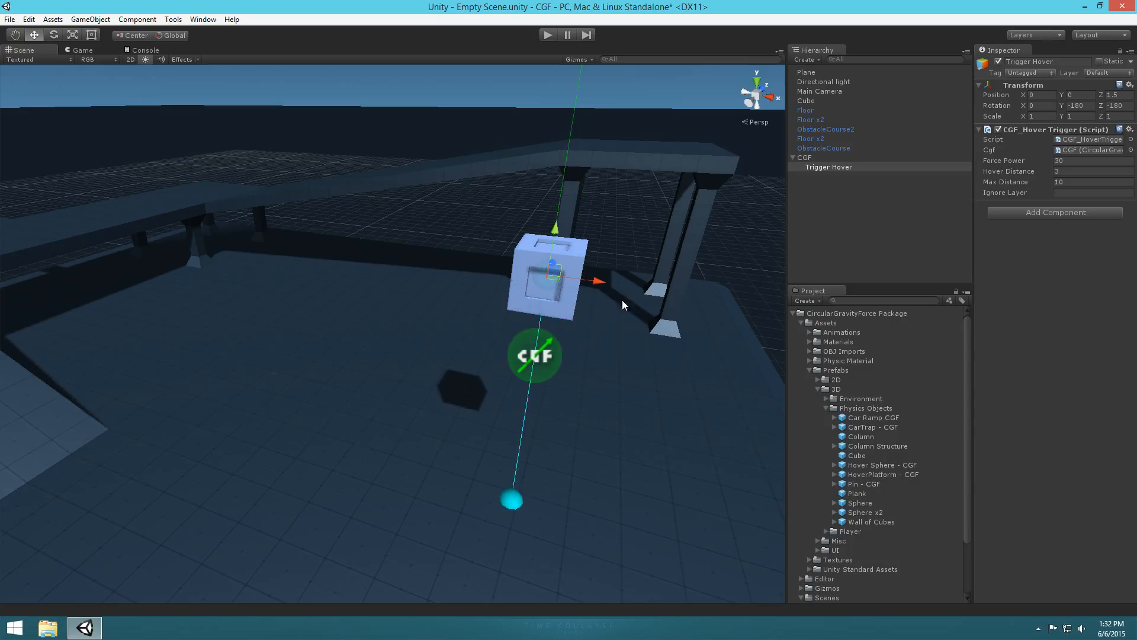
mouse_move(719, 324)
alt+mouse_down()
mouse_move(482, 318)
mouse_move(719, 307)
alt+mouse_up()
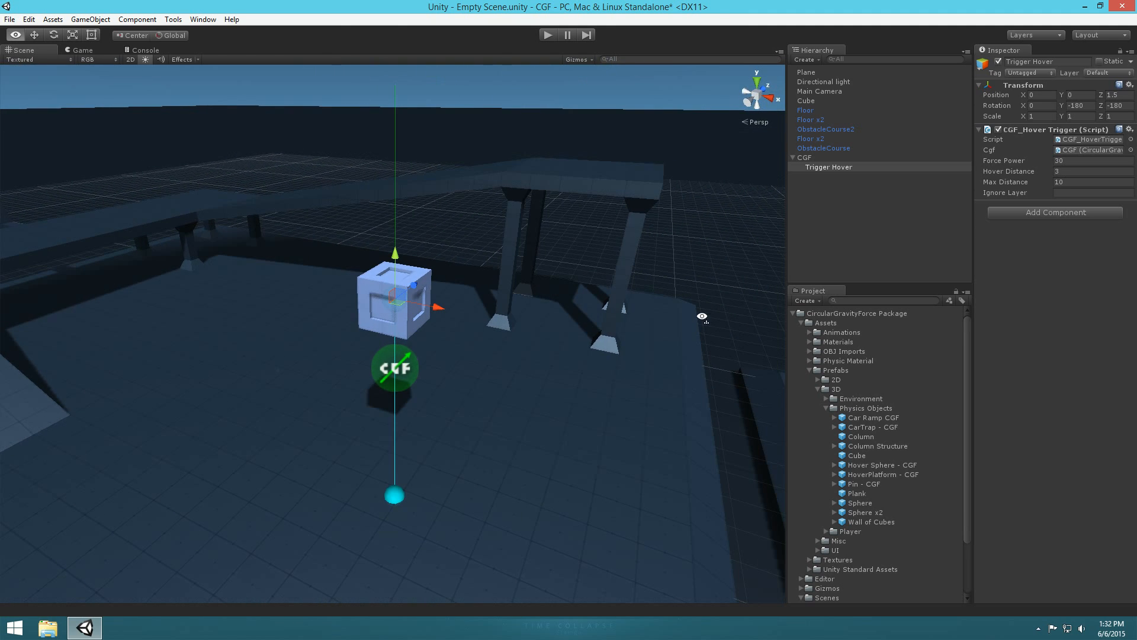
click(889, 201)
click(841, 167)
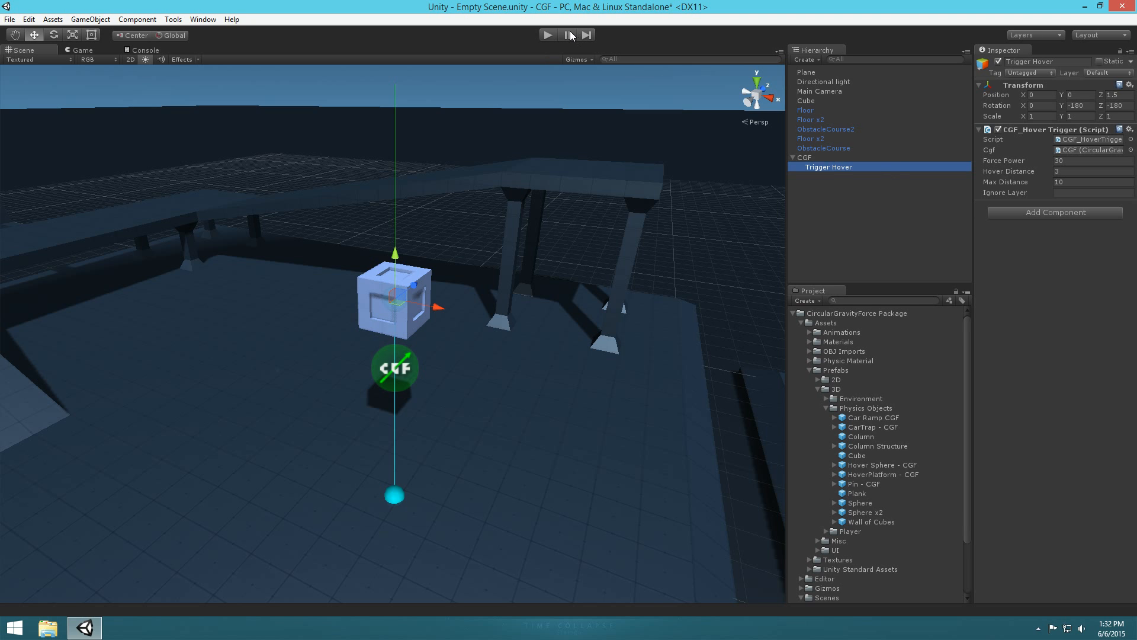
- Parent the CGF with its hover trigger under the cube in the hierarchy
click(801, 158)
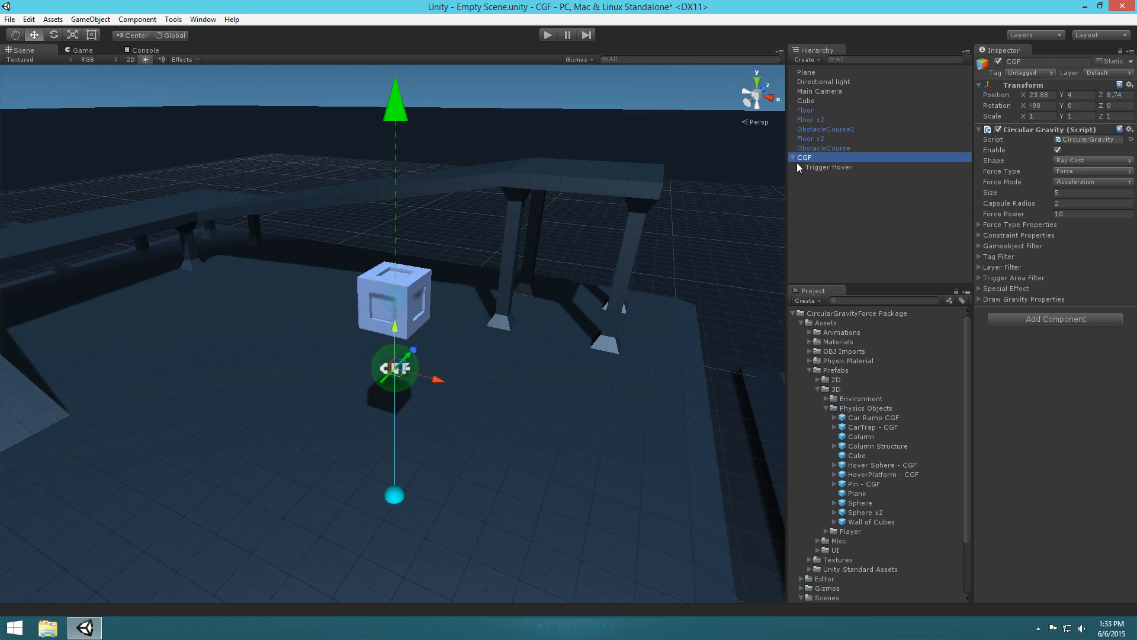
click(794, 158)
drag(805, 158, 808, 104)
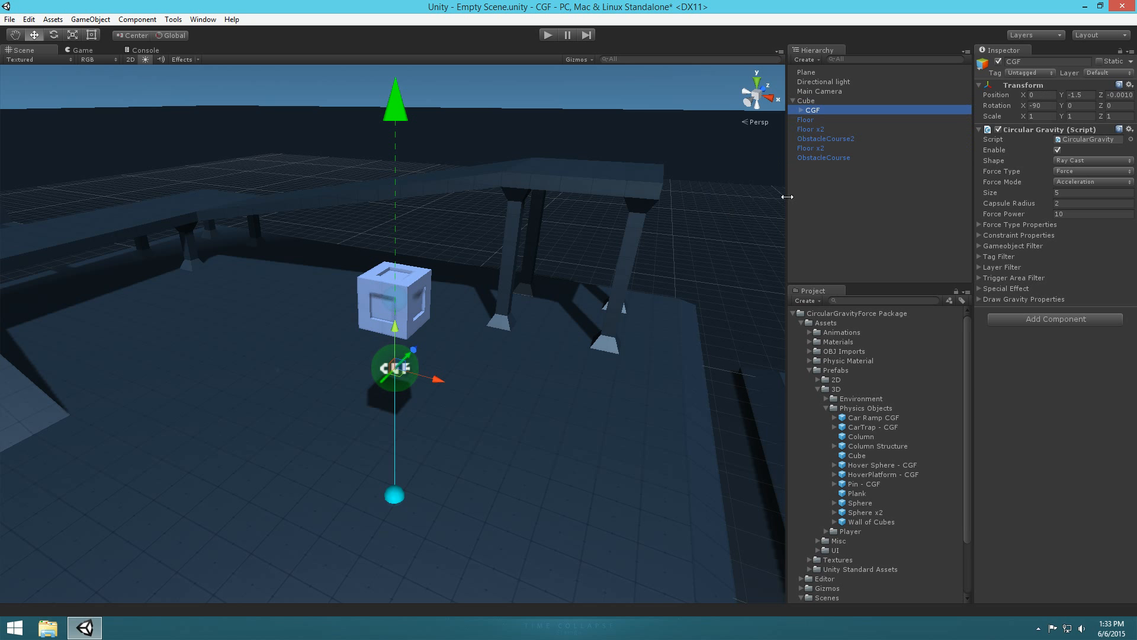
click(798, 103)
click(794, 102)
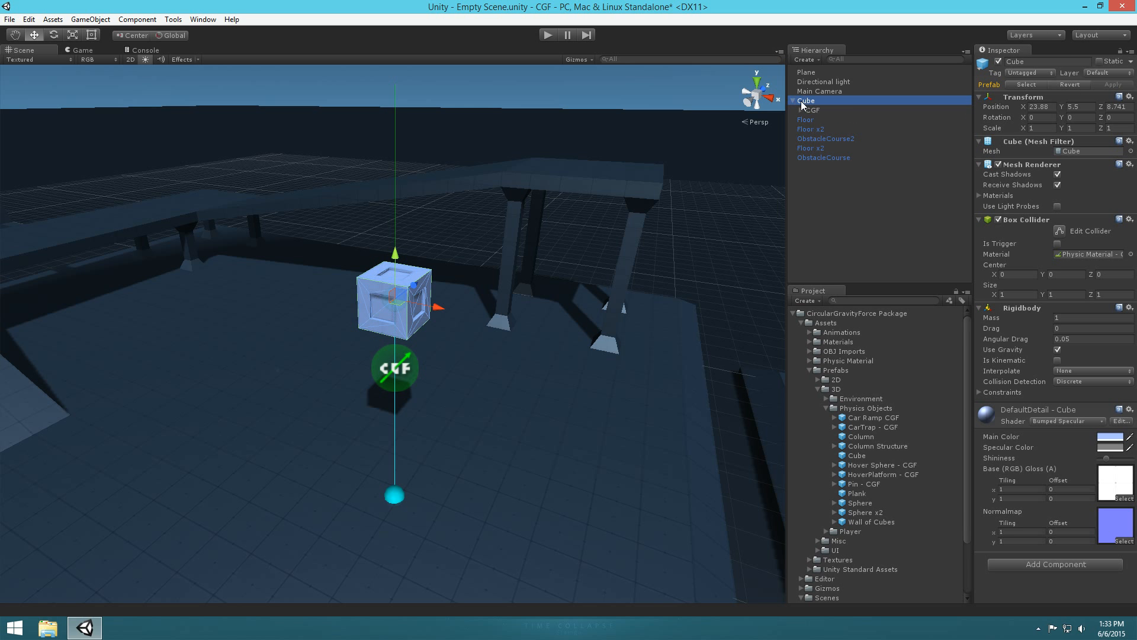
click(870, 226)
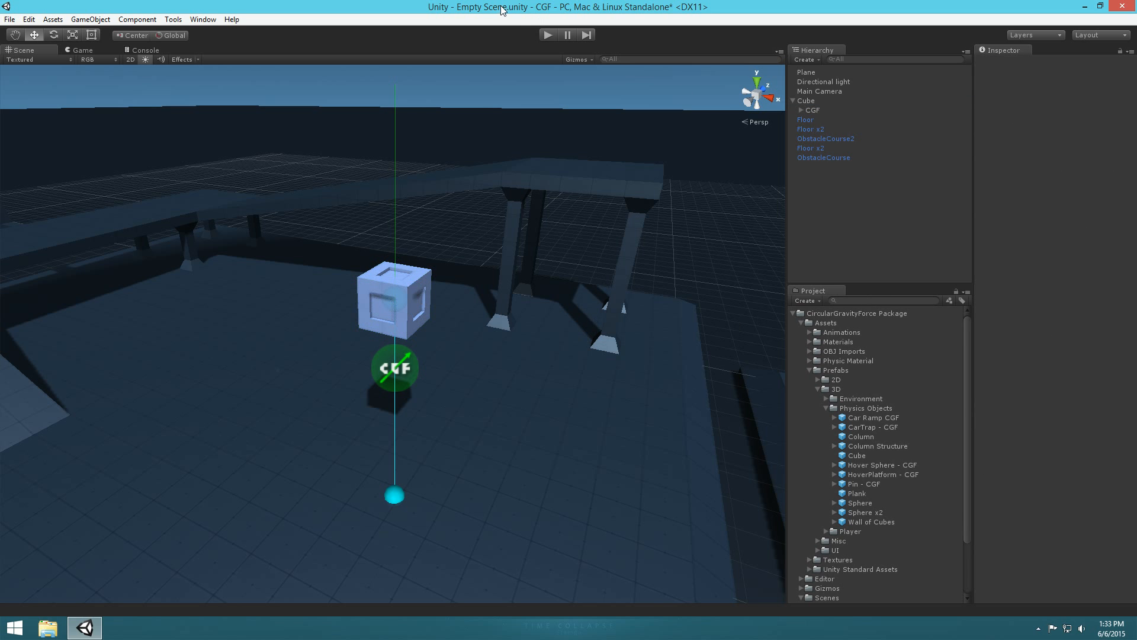
- Check the main camera's view of the cube and run the scene to test the hover, stopping it after the test
alt+drag(549, 455, 499, 486)
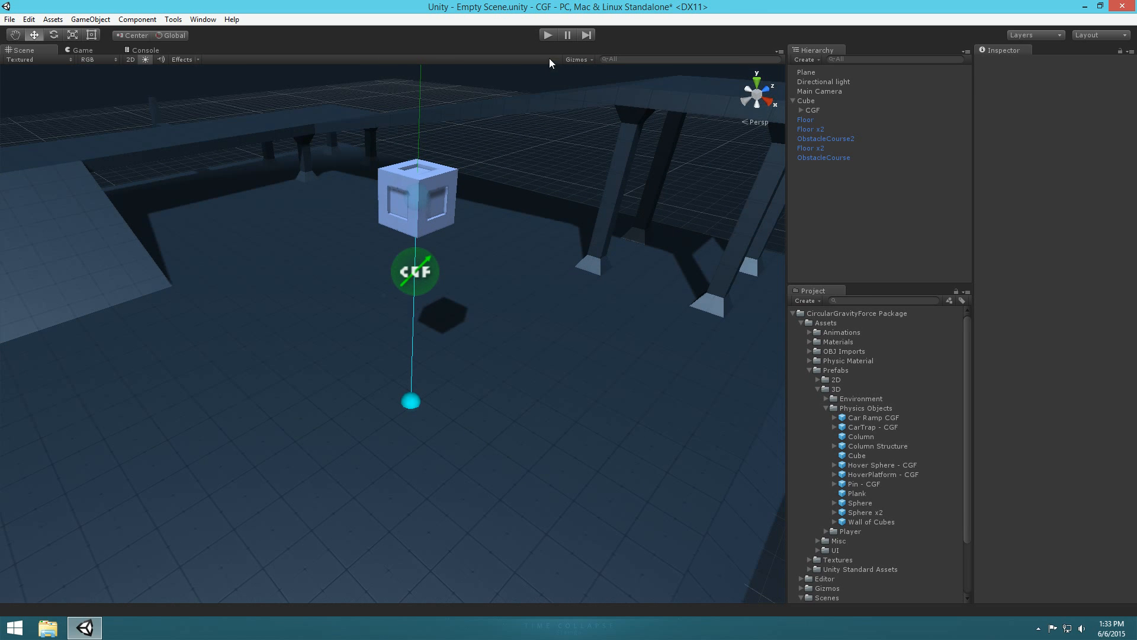
click(815, 91)
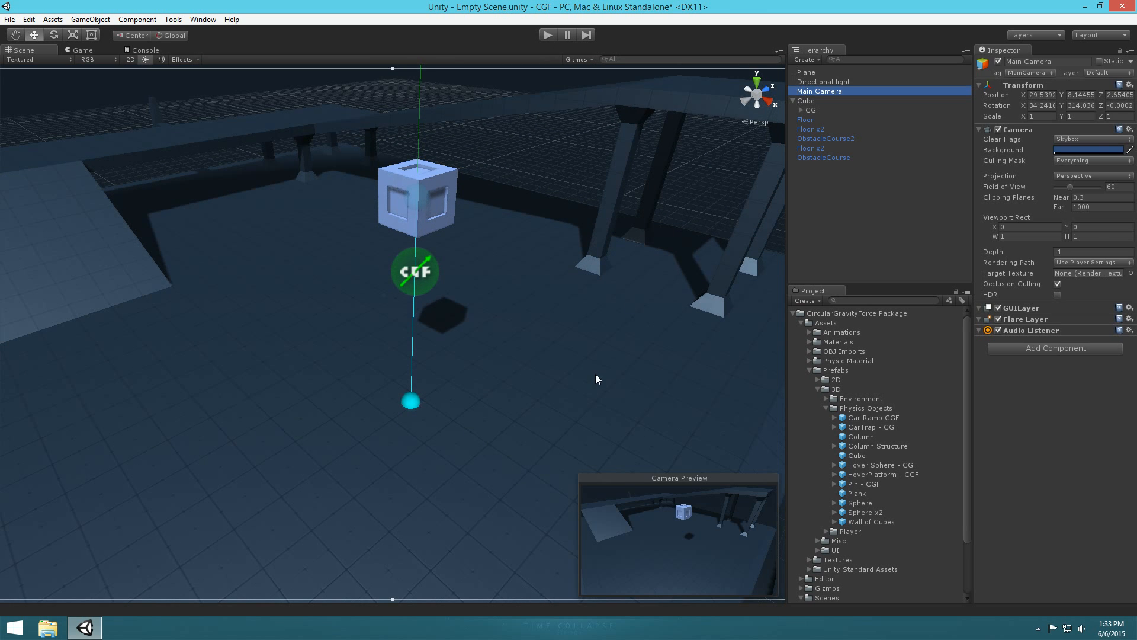
click(546, 34)
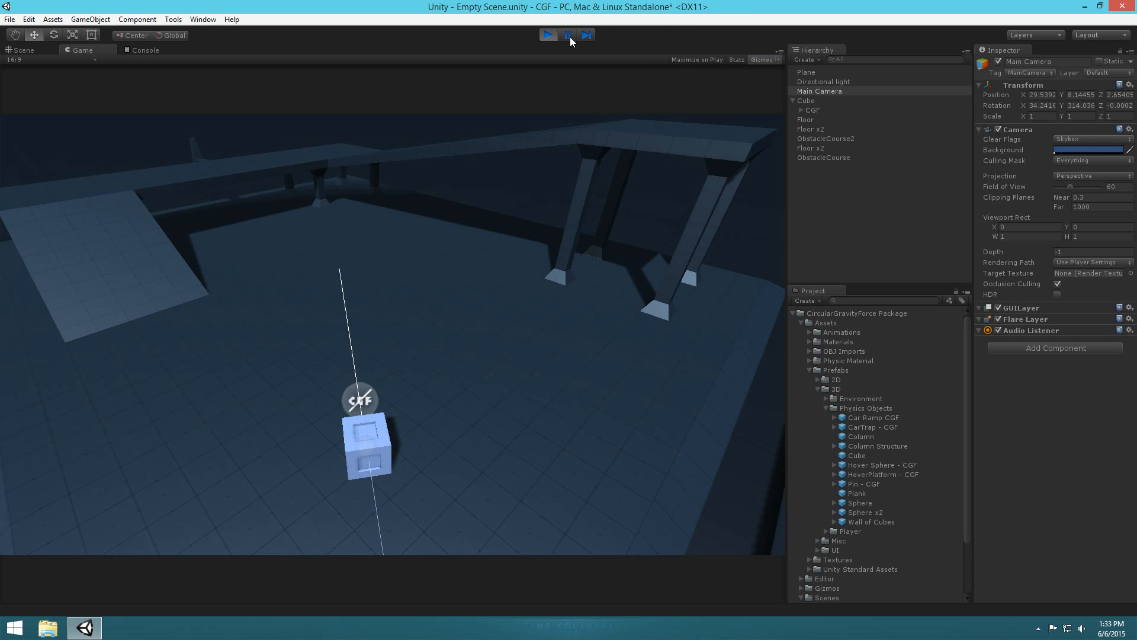
click(548, 34)
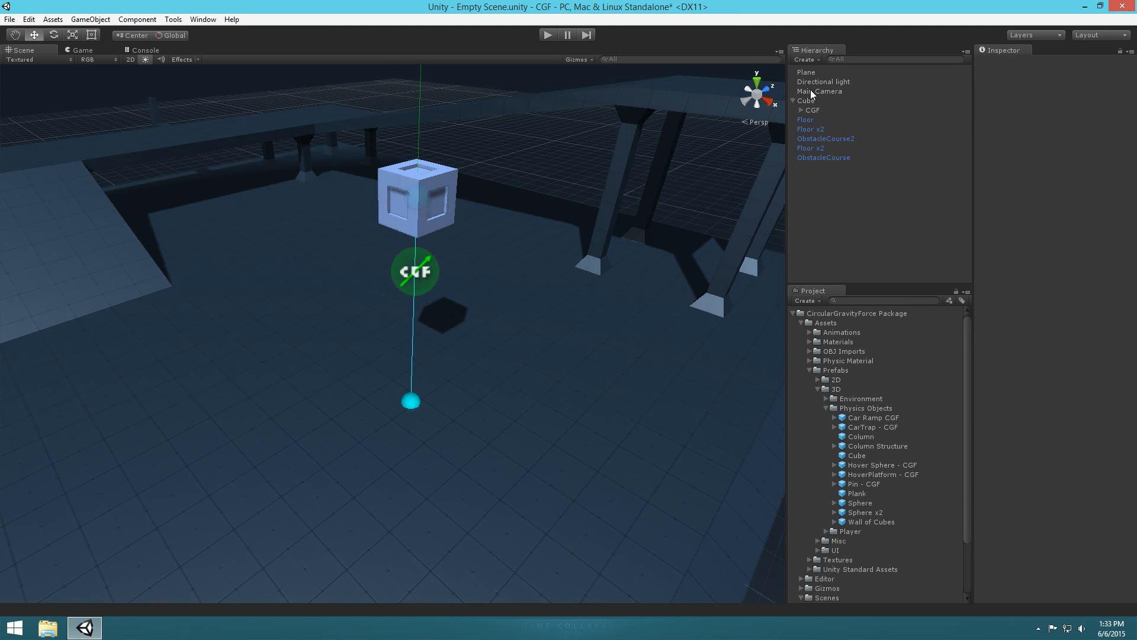
- Freeze the cube's rotation on X and Z in its Rigidbody constraints
click(810, 102)
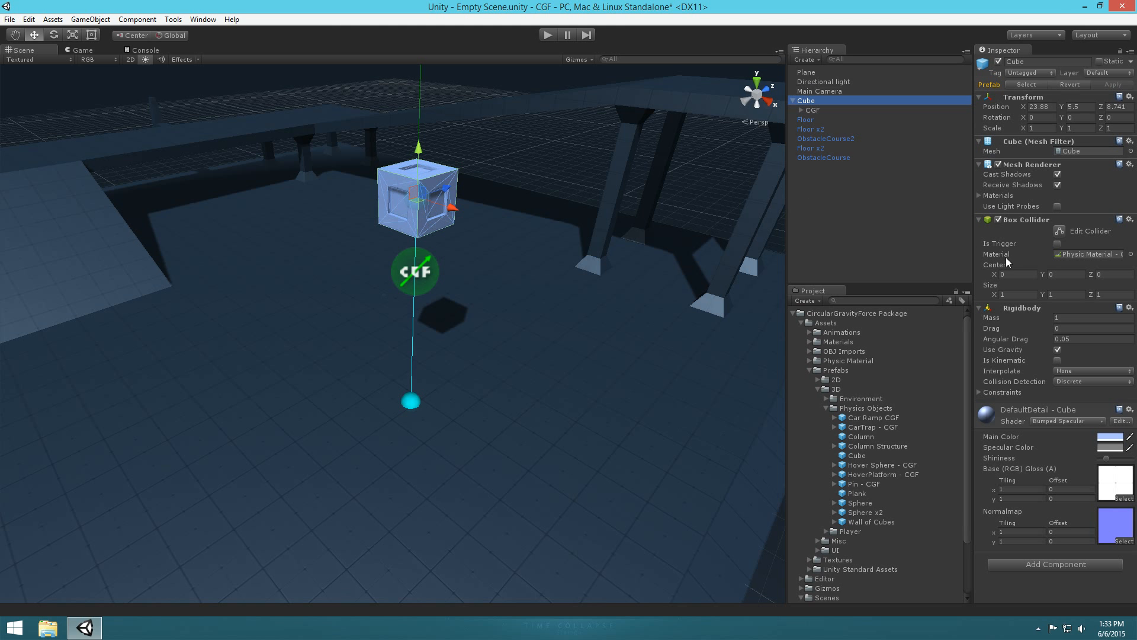
click(979, 219)
click(979, 219)
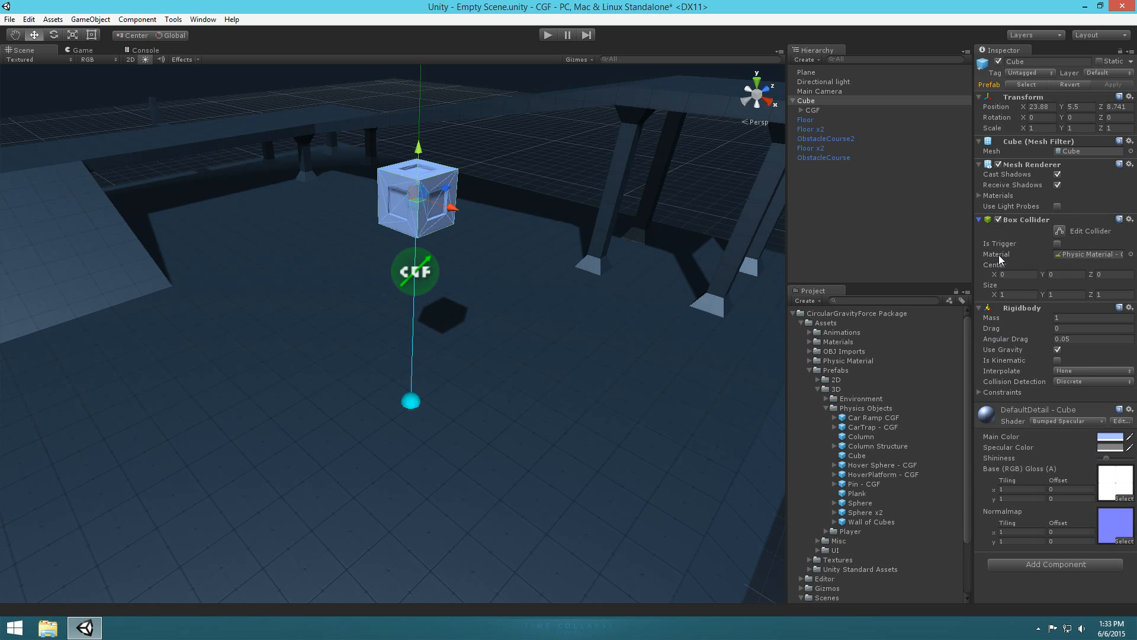
click(978, 219)
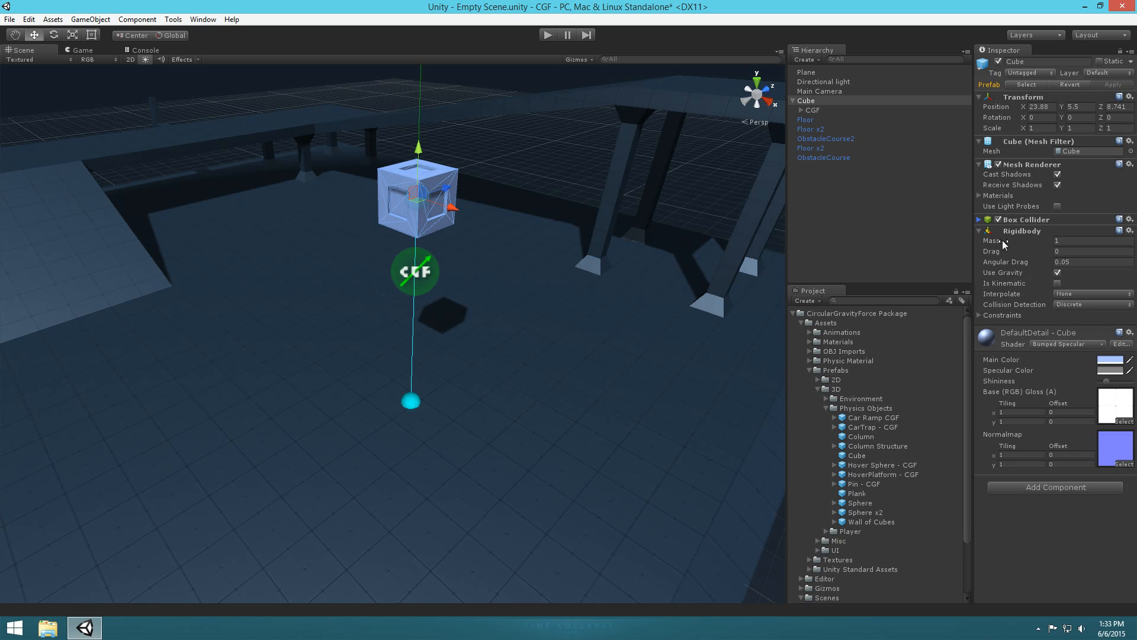
click(979, 219)
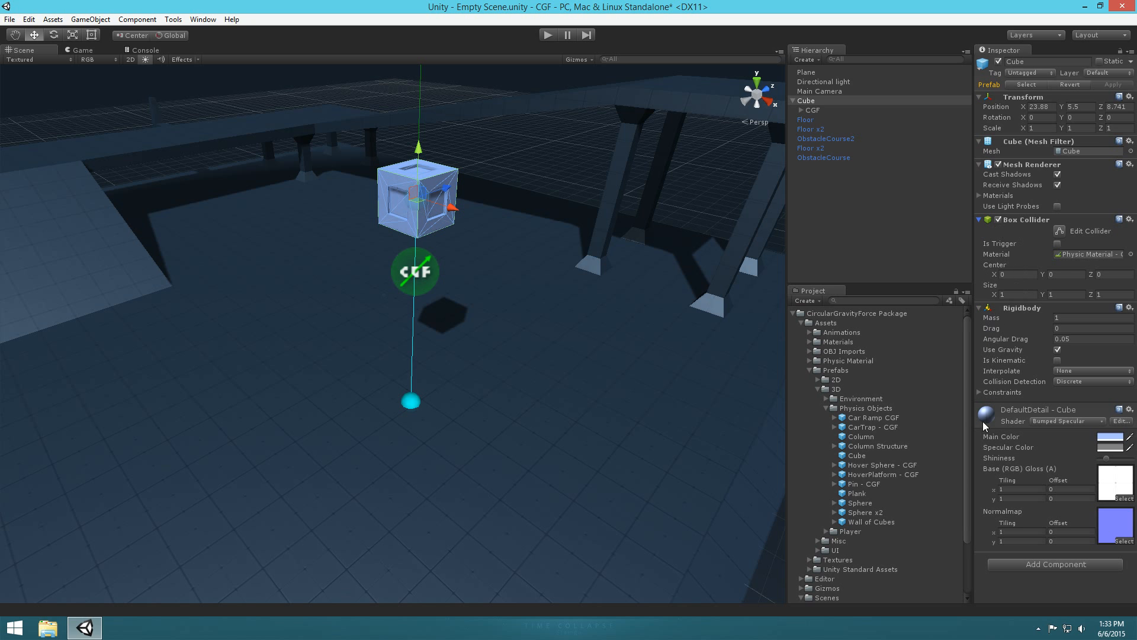
click(980, 392)
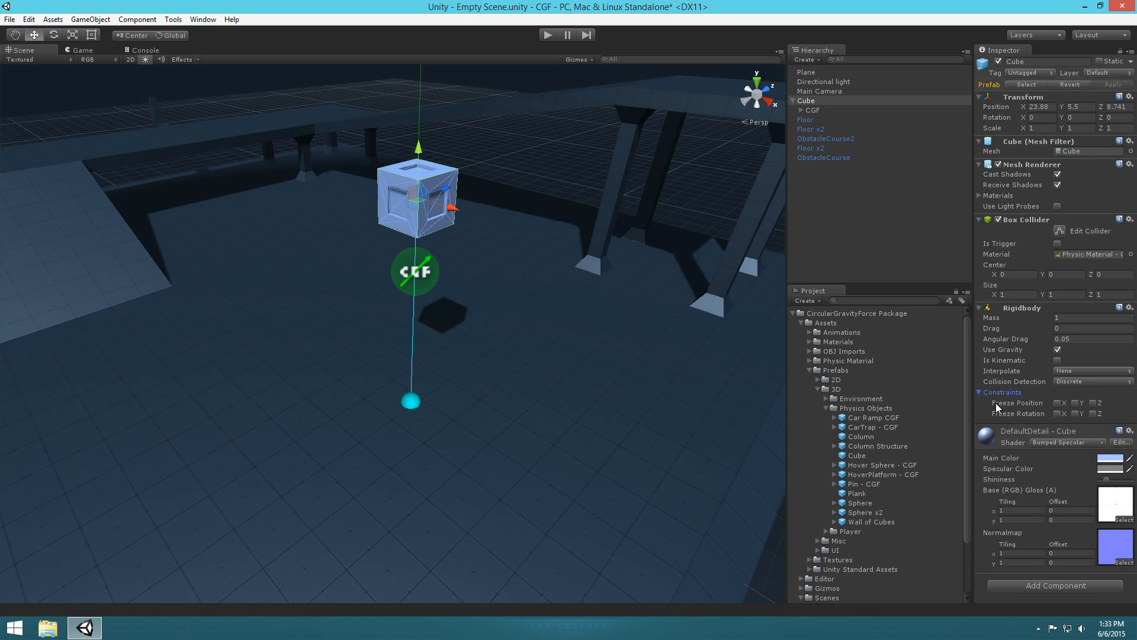
click(1057, 414)
click(1075, 414)
key(e)
drag(414, 212, 645, 212)
key(ctrl+z)
click(1075, 413)
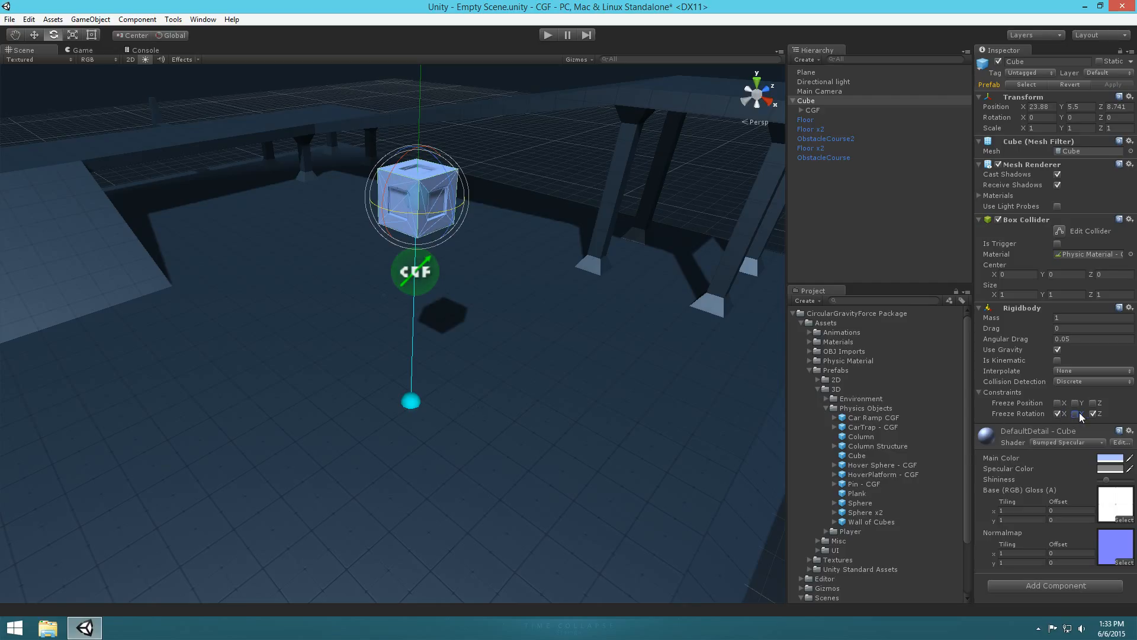
- Run the scene to test the hovering cube with its rotation constraints, and stop it
click(548, 35)
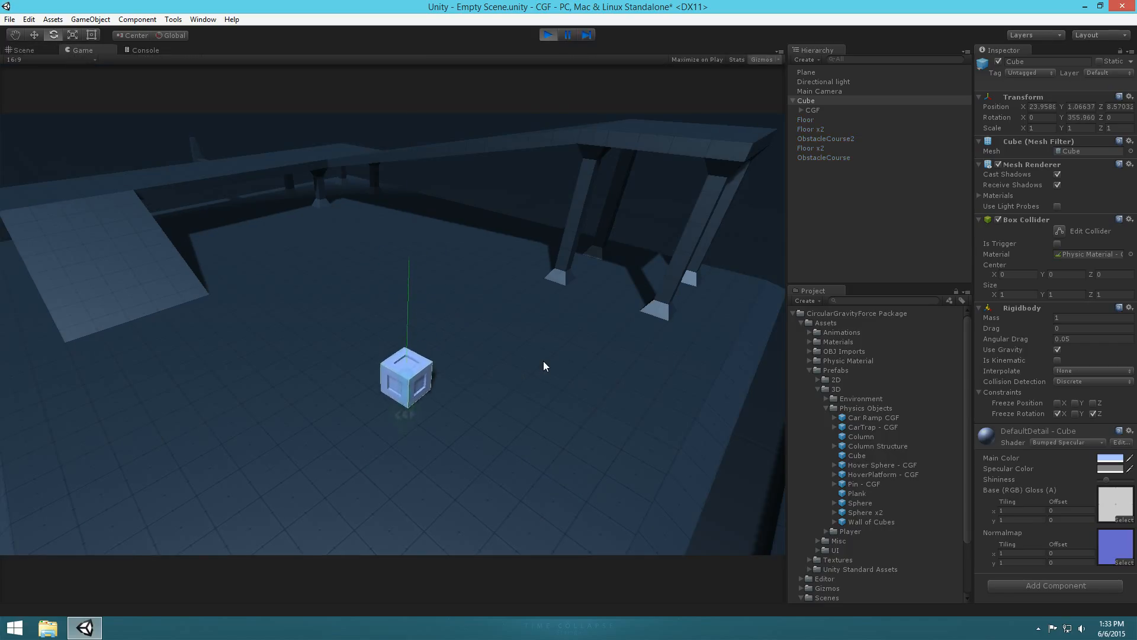
click(547, 37)
- Set the cube's Rigidbody drag to 1 and angular drag to 0.5
click(808, 102)
click(1077, 328)
text(1)
click(1079, 340)
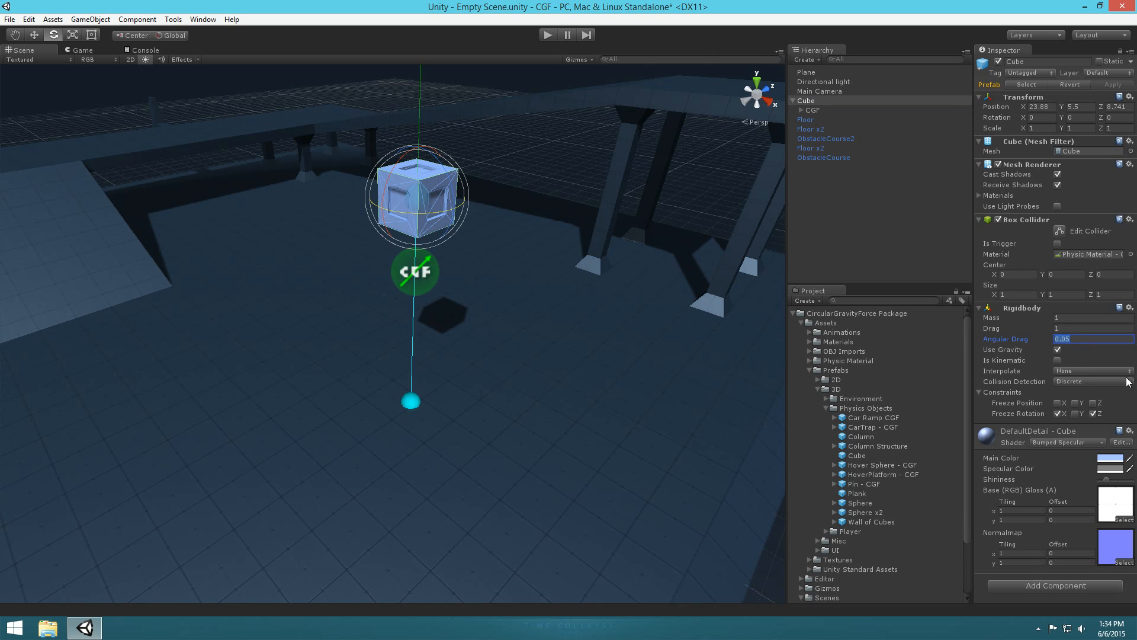
key(Right)
key(BackSpace)
key(BackSpace)
text(5)
- Run the scene and watch the damped hover in both the Game and Scene views, ending play mode when done
click(548, 35)
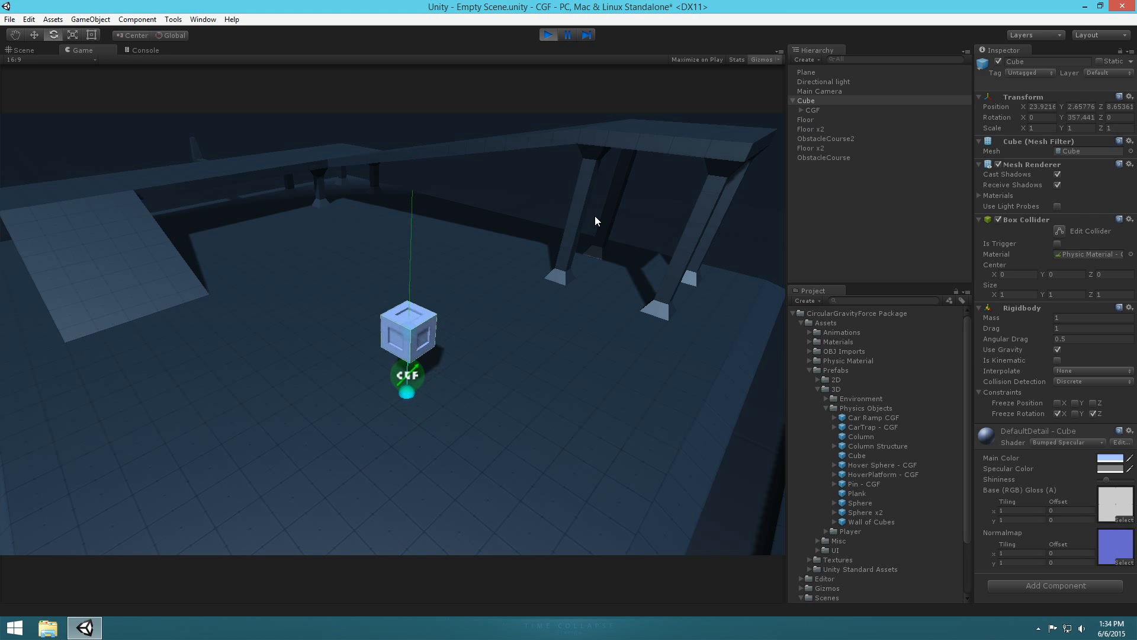
click(858, 213)
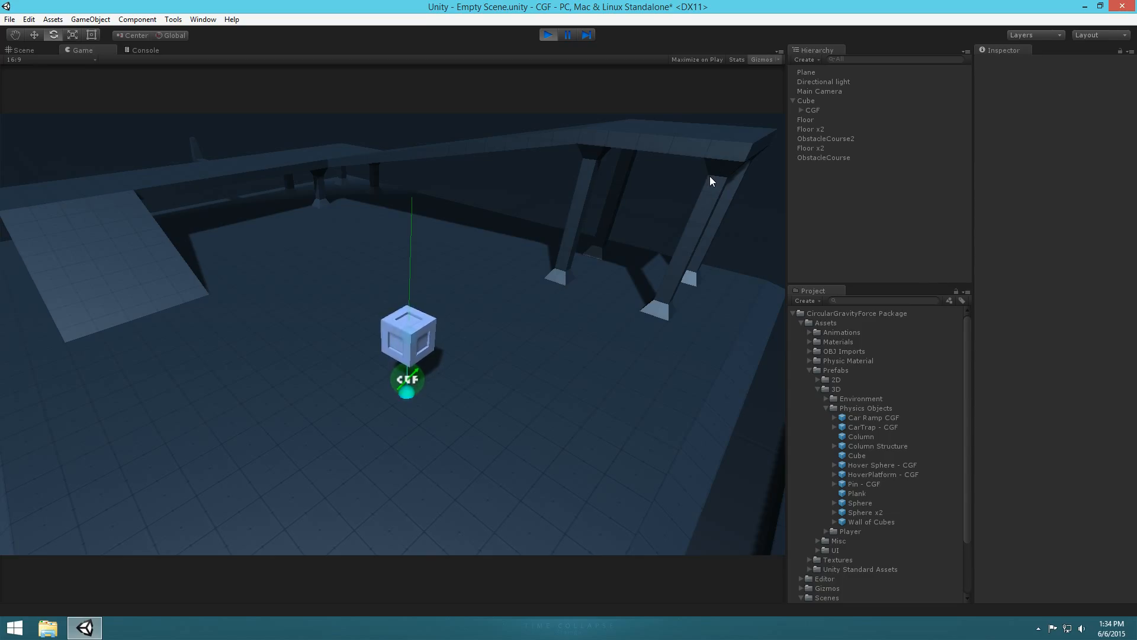
click(31, 50)
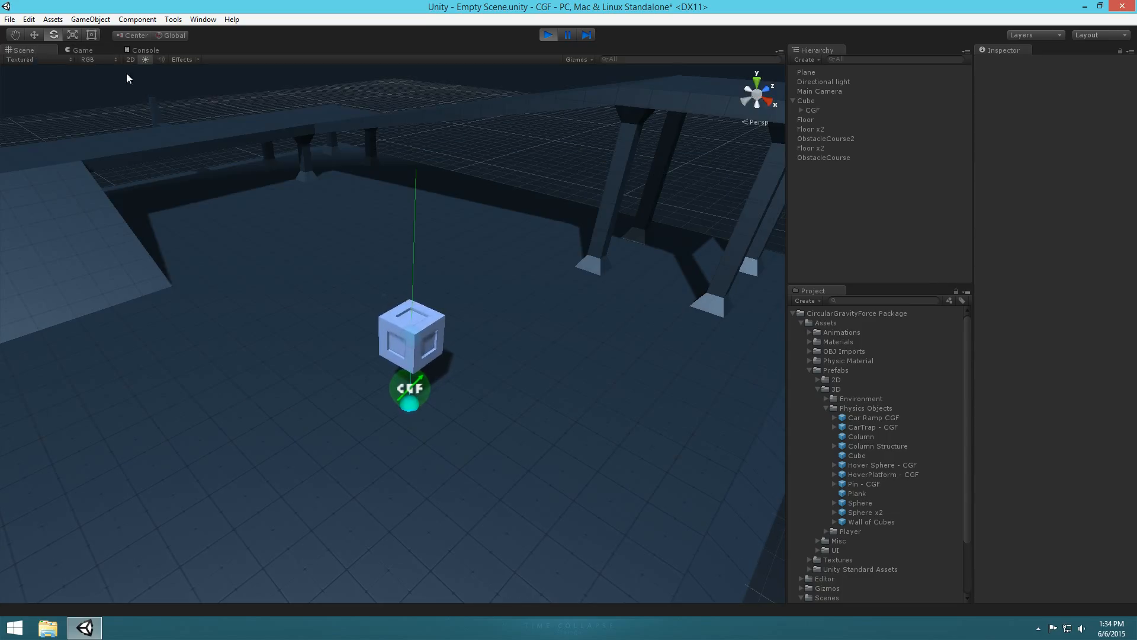
click(94, 51)
click(548, 35)
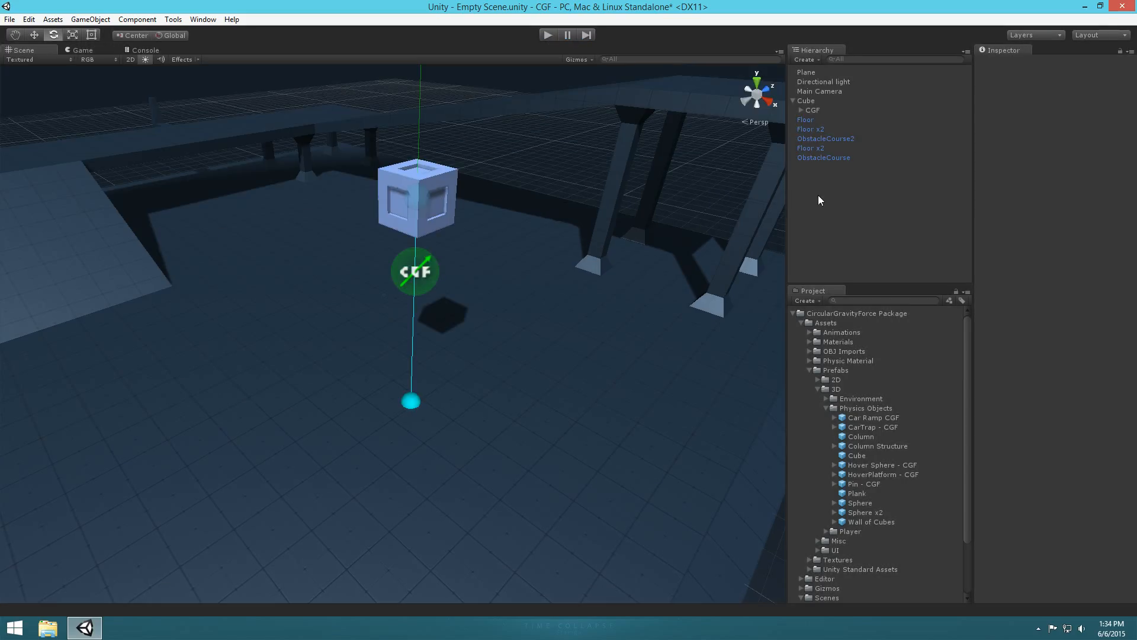
- Examine the cube and its child CGF in the hierarchy and from closer up in the scene
click(812, 110)
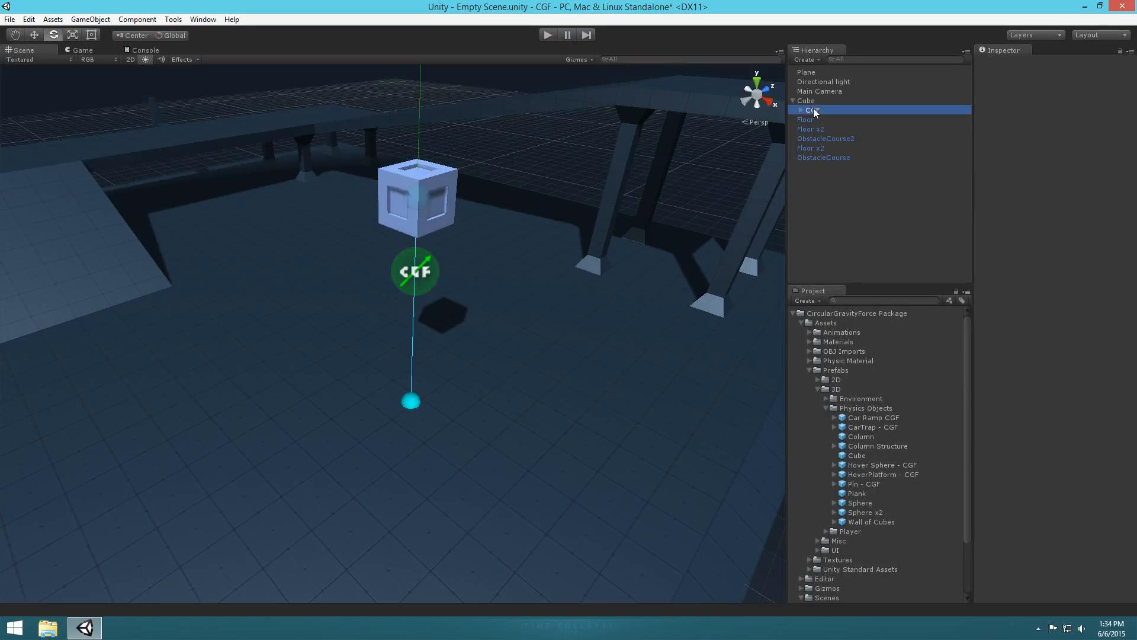
click(807, 102)
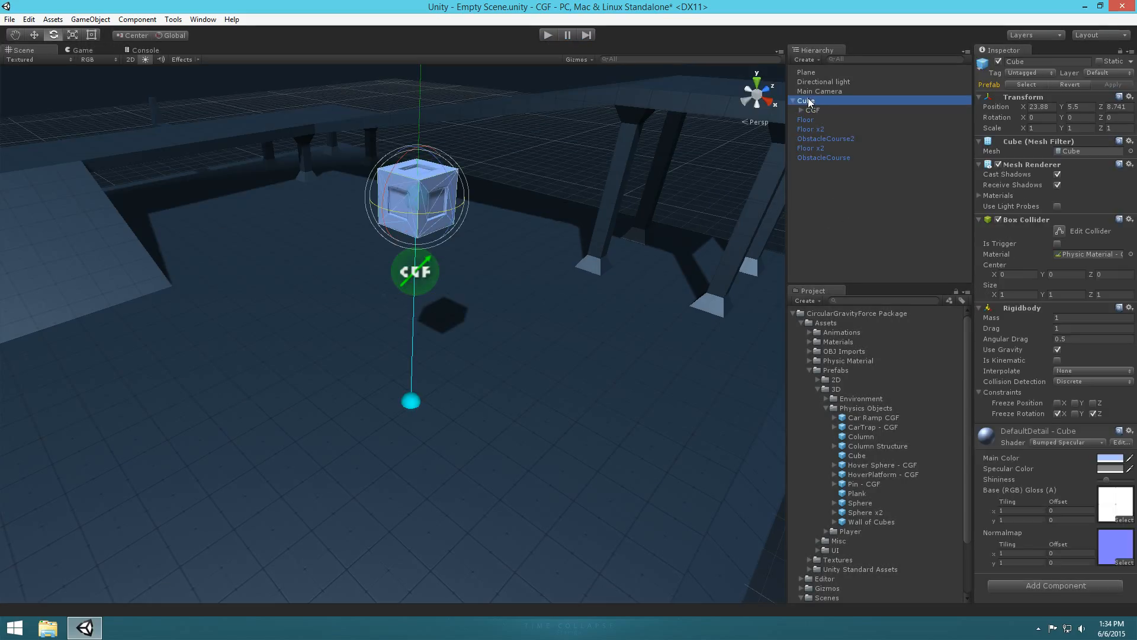
key(f)
alt+drag(526, 208, 555, 231)
click(805, 110)
click(808, 101)
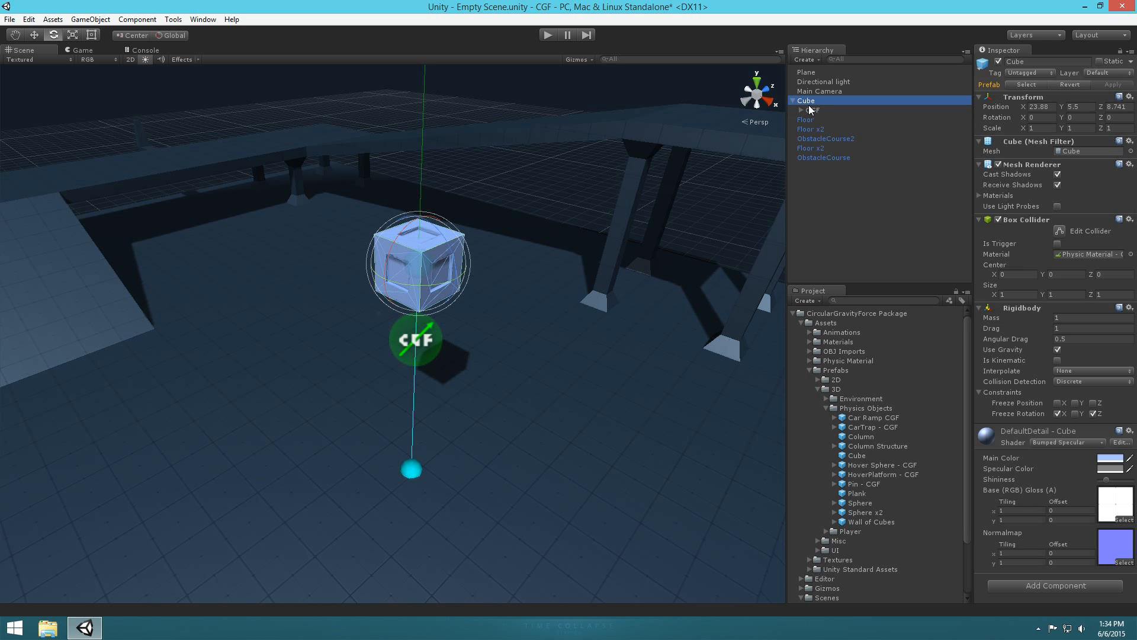
click(838, 201)
click(808, 93)
click(814, 101)
click(814, 111)
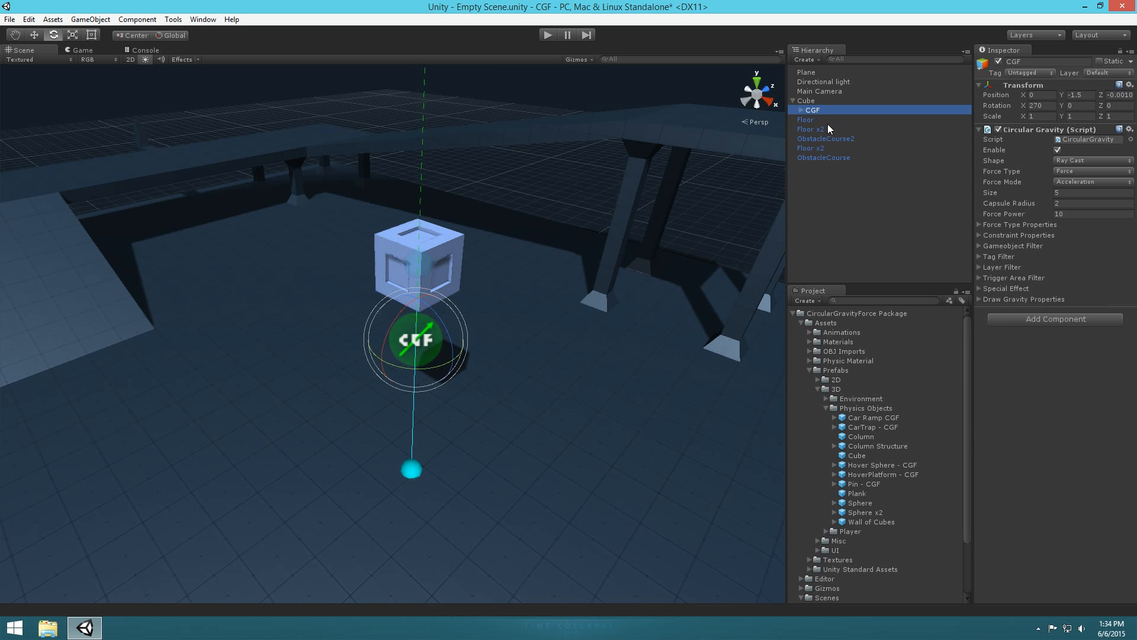
- Create an empty child object under the cube and select it
double_click(808, 101)
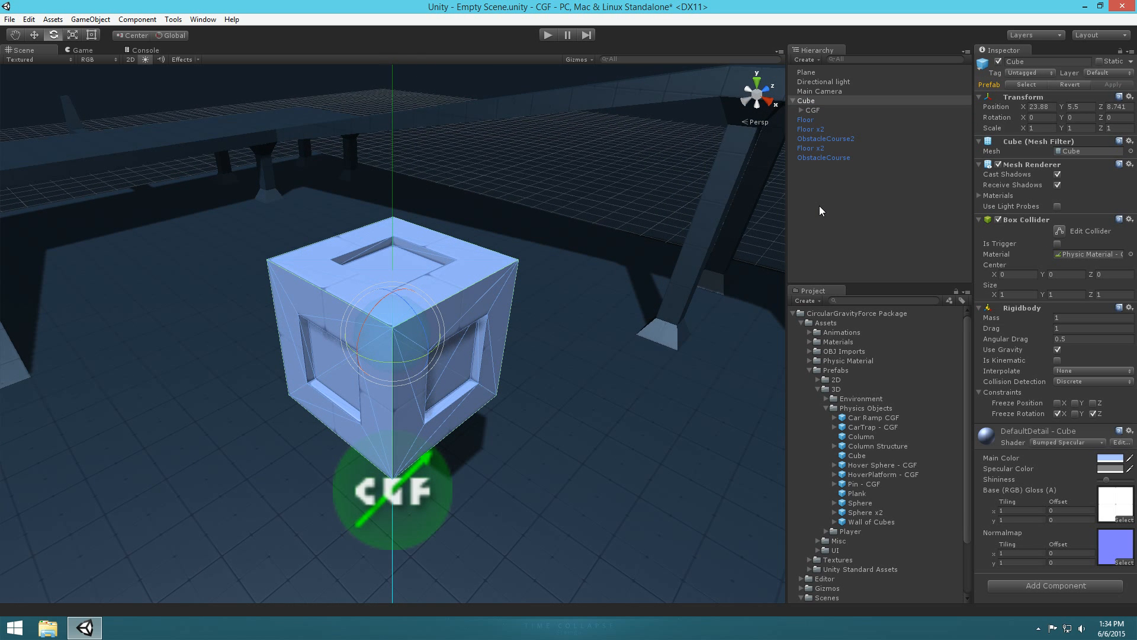
key(alt)
key(alt+shift+n)
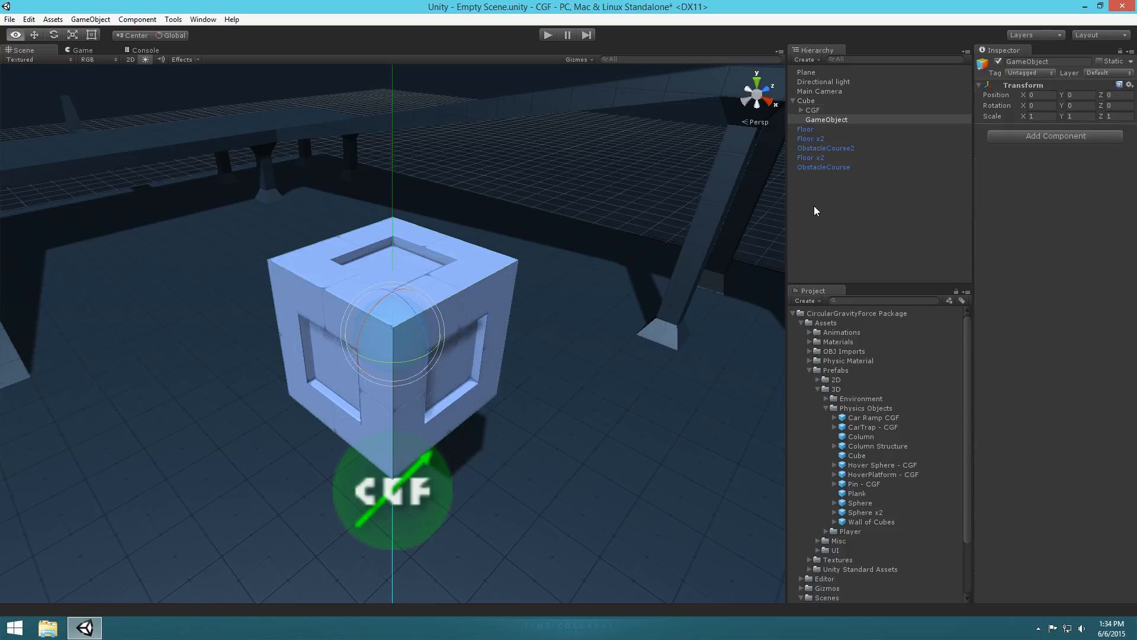
click(809, 104)
click(815, 120)
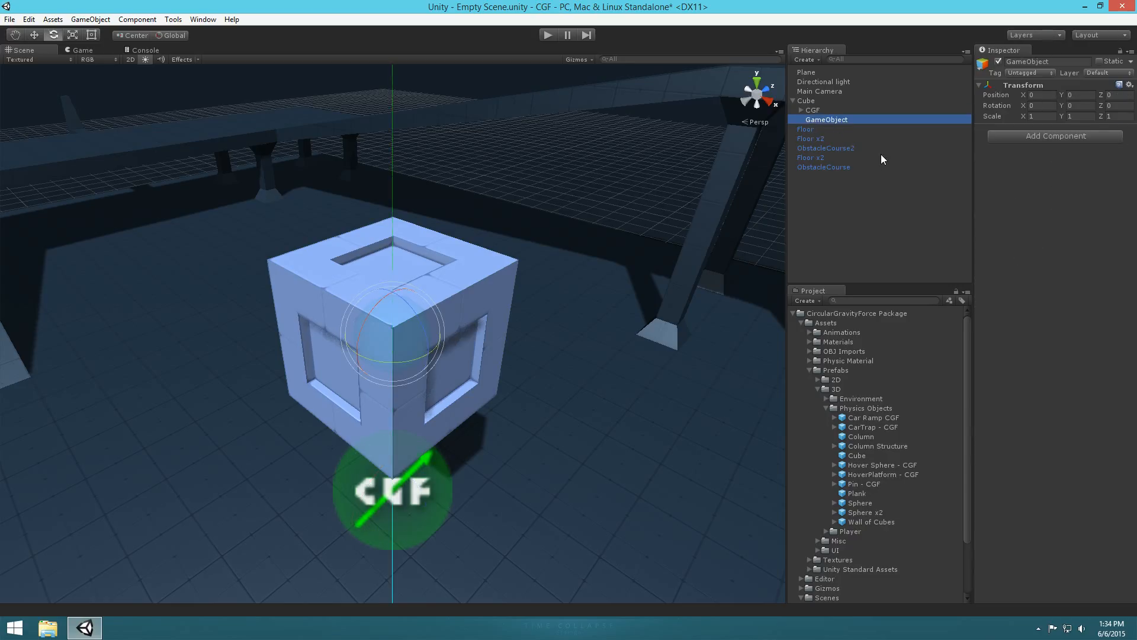
- Rename the new empty child object under the cube as Pivot
key(F2)
text(Piv)
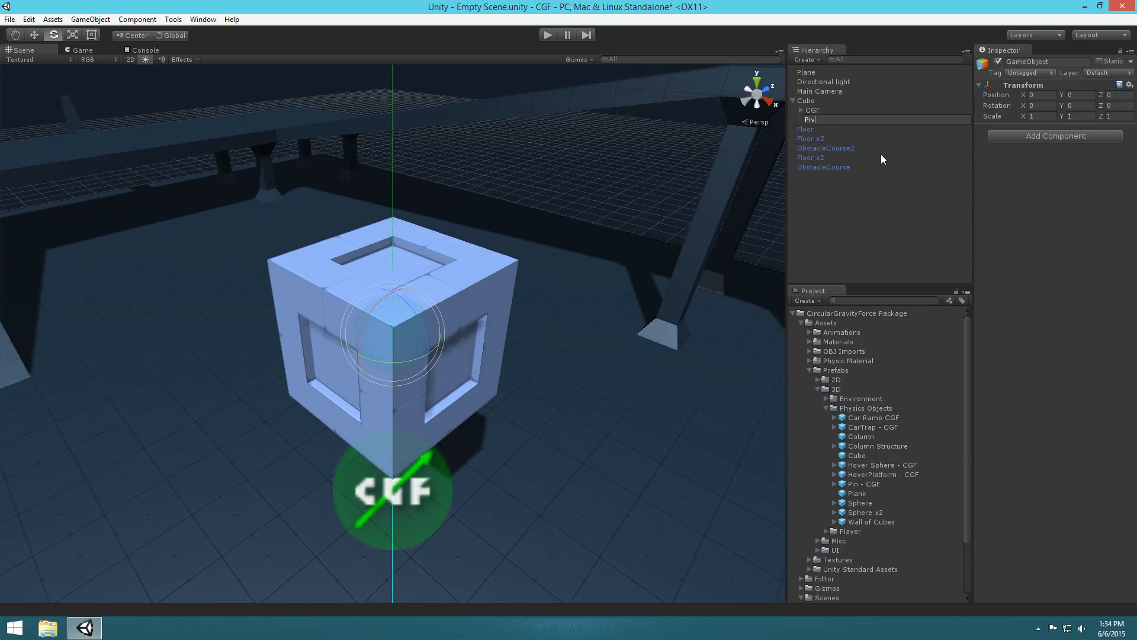
click(175, 34)
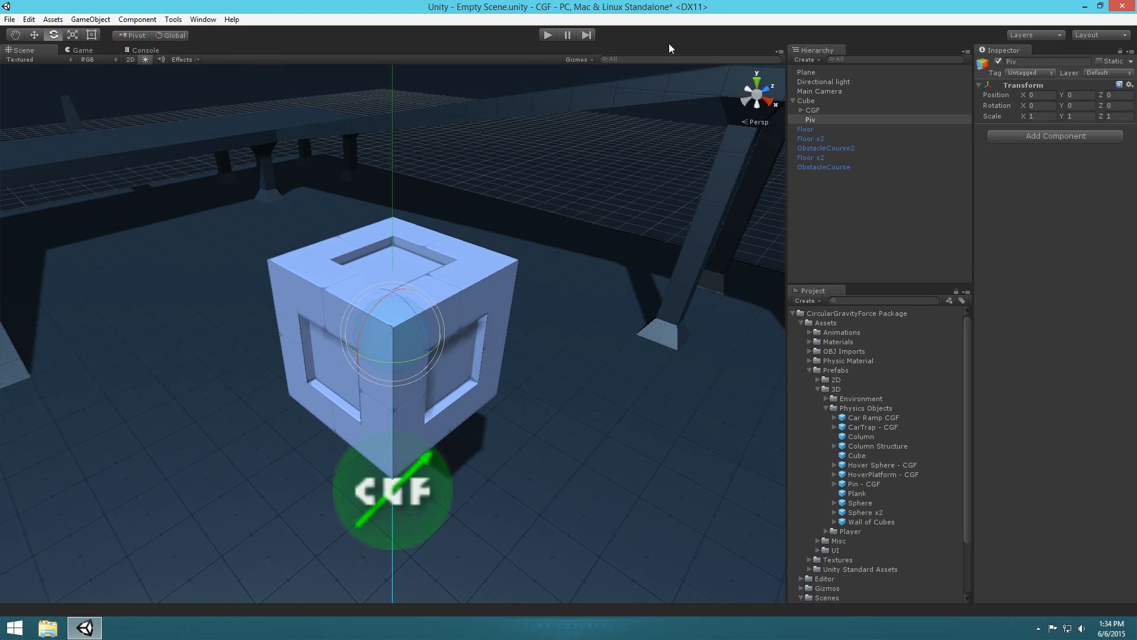
click(819, 120)
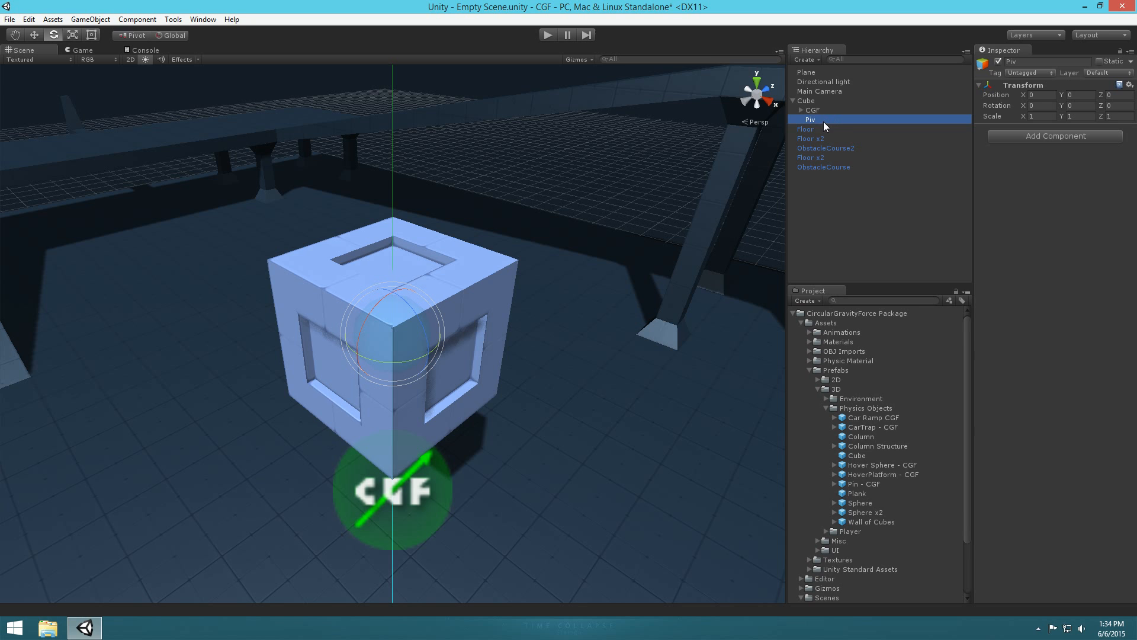
text(ot)
key(Return)
click(135, 36)
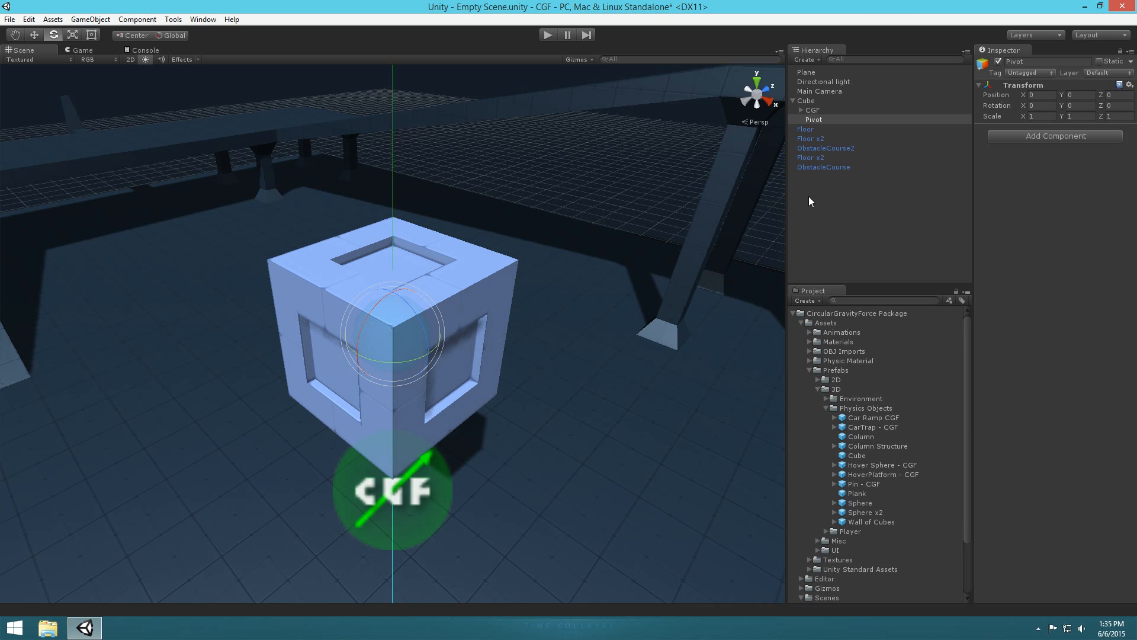
- Make the CGF object a child of Pivot in the hierarchy
click(817, 109)
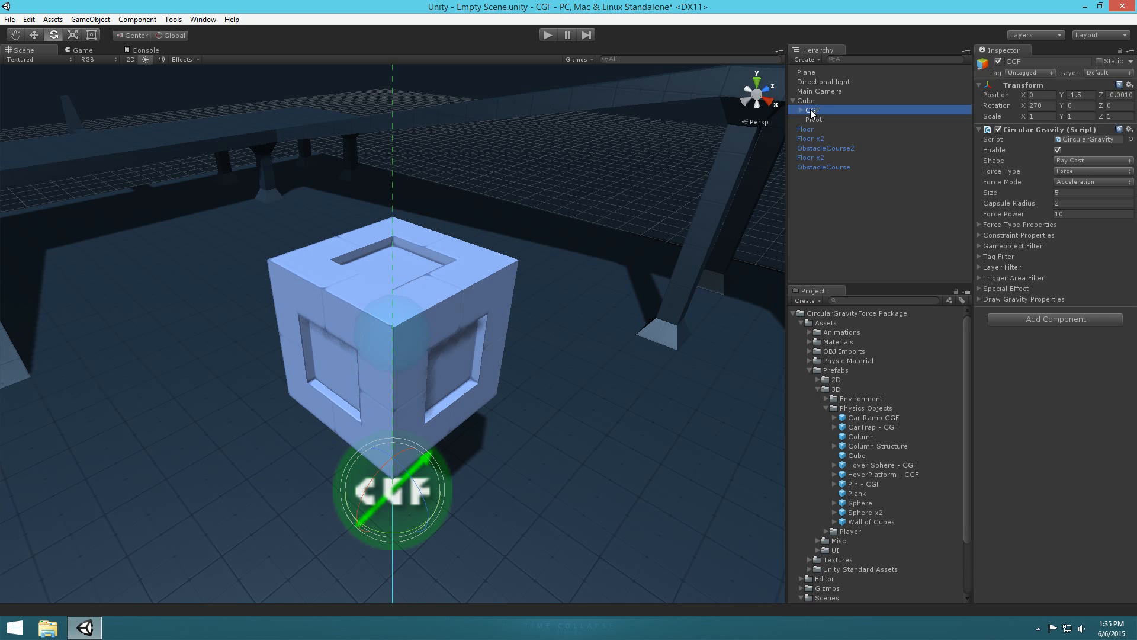
drag(815, 112, 816, 119)
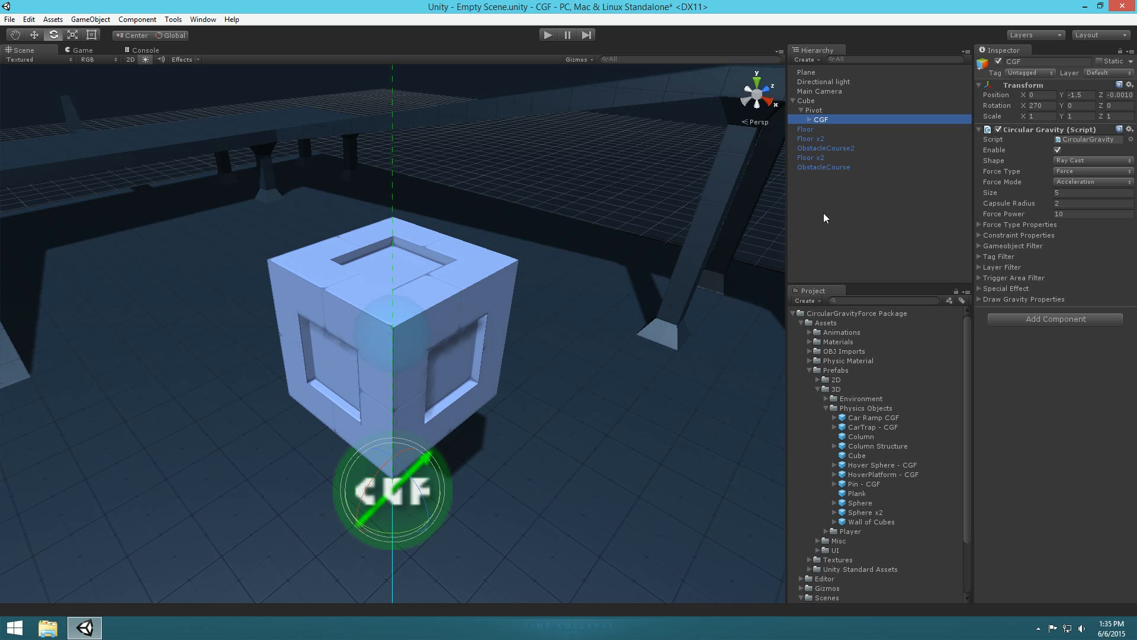
click(824, 211)
- Add the Lock To script component to the Pivot object
click(822, 110)
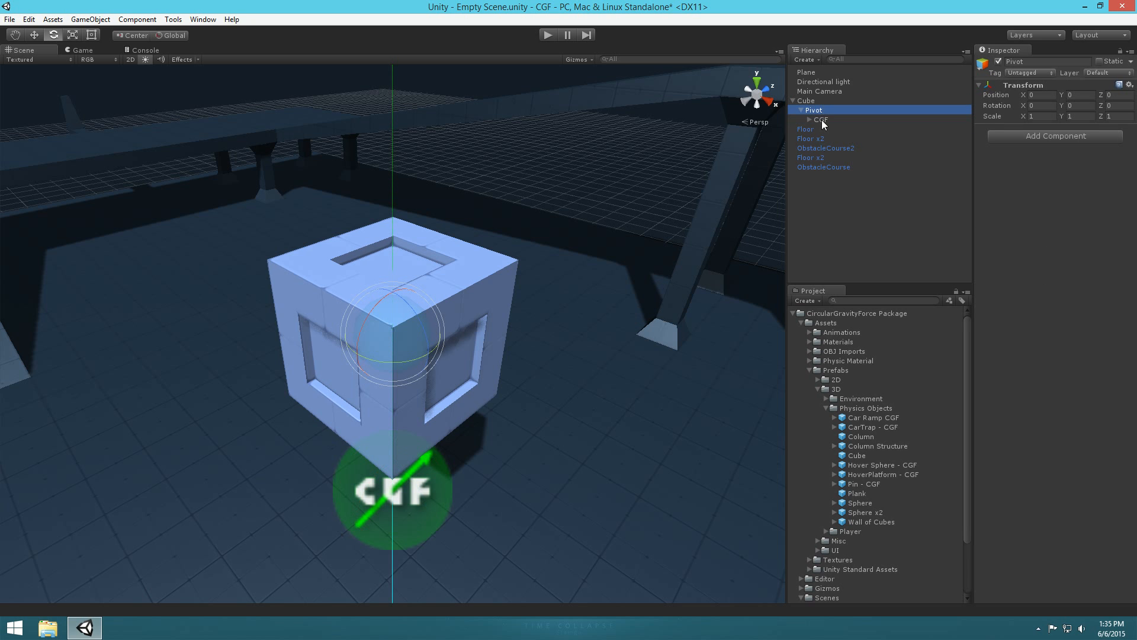
click(822, 120)
click(821, 114)
click(1015, 137)
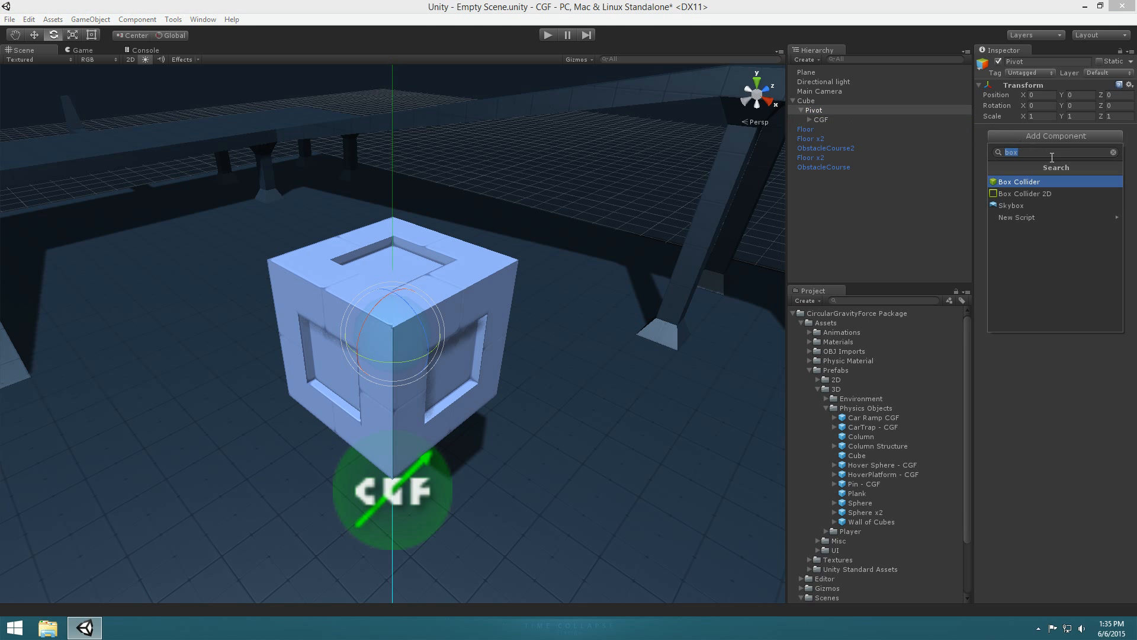
key(BackSpace)
text(lock)
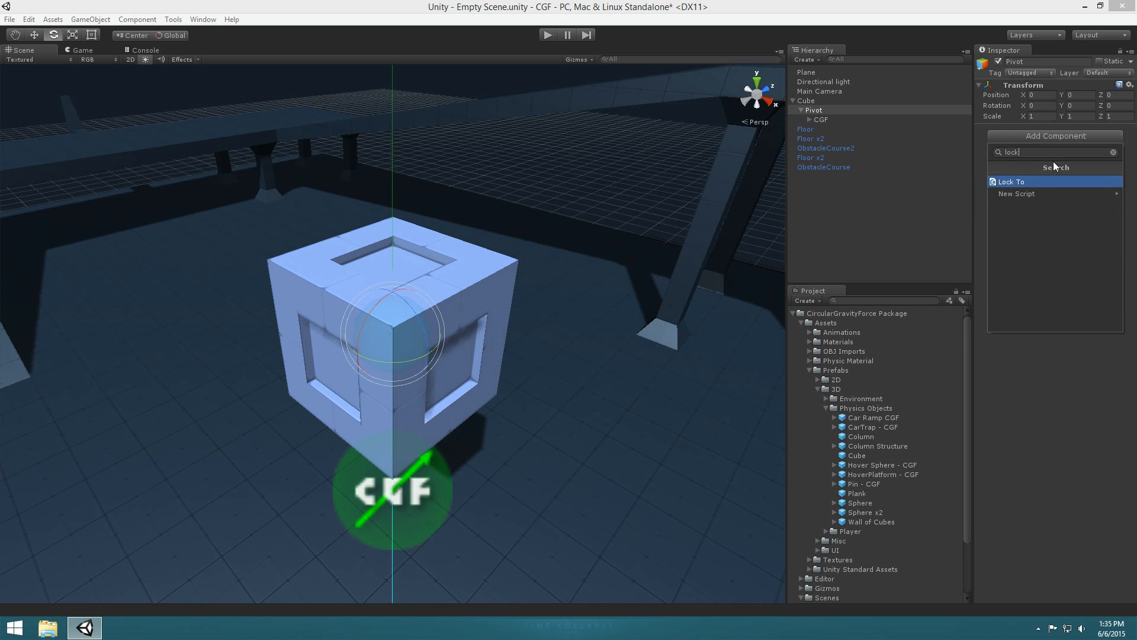
click(1020, 183)
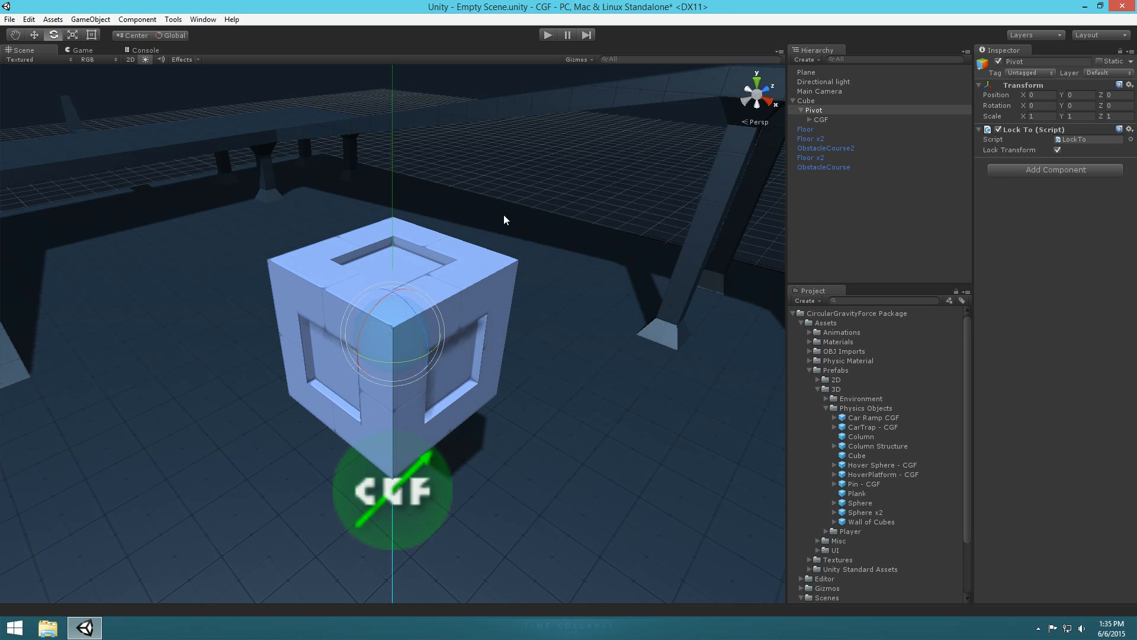
- Unfreeze the X and Z rotation in the cube's Rigidbody constraints
key(s)
right_drag(564, 250, 581, 268)
right_drag(525, 310, 502, 295)
key(w)
click(809, 101)
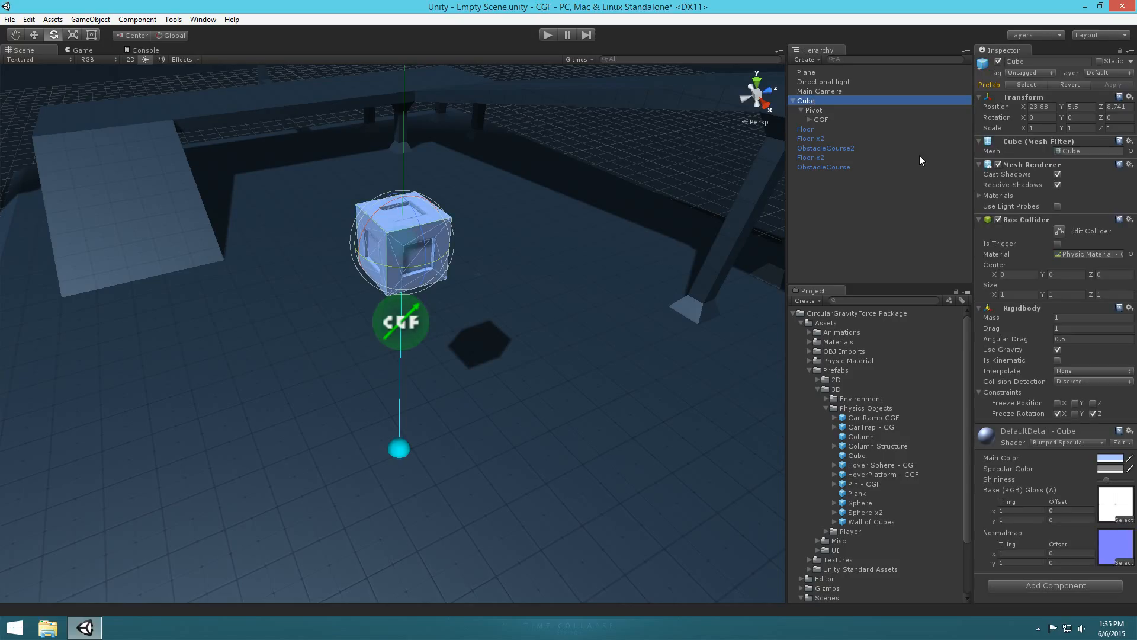
click(1058, 413)
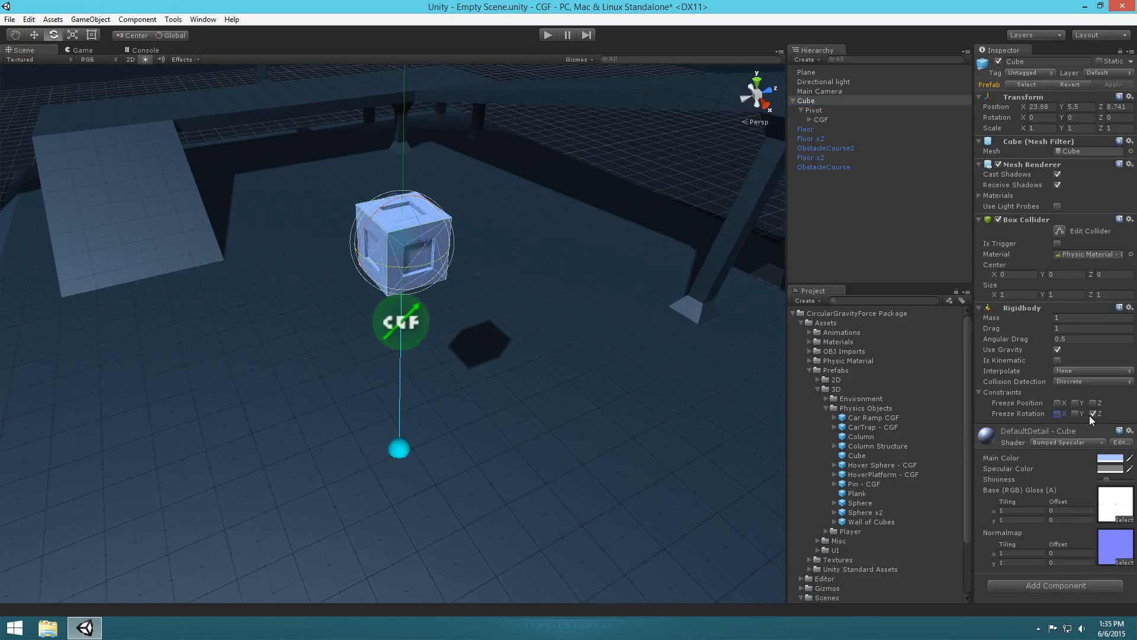
- Run the scene to watch the cube hover with its rotation unfrozen, and end play mode when done
key(s)
right_drag(585, 315, 602, 335)
right_drag(582, 189, 595, 73)
key(ctrl+p)
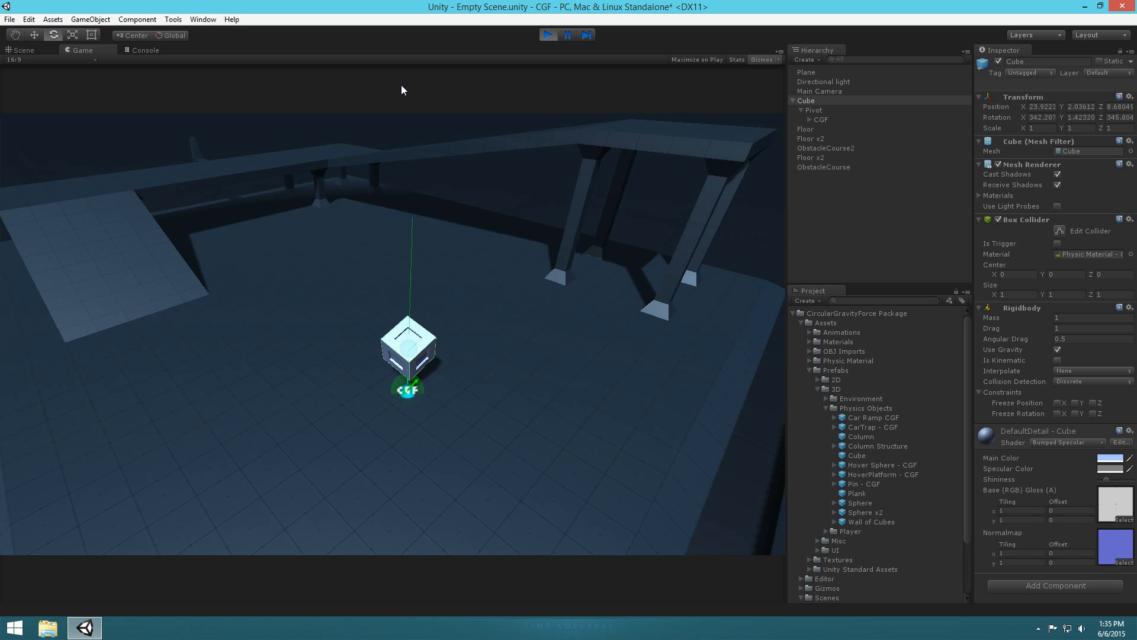
click(548, 34)
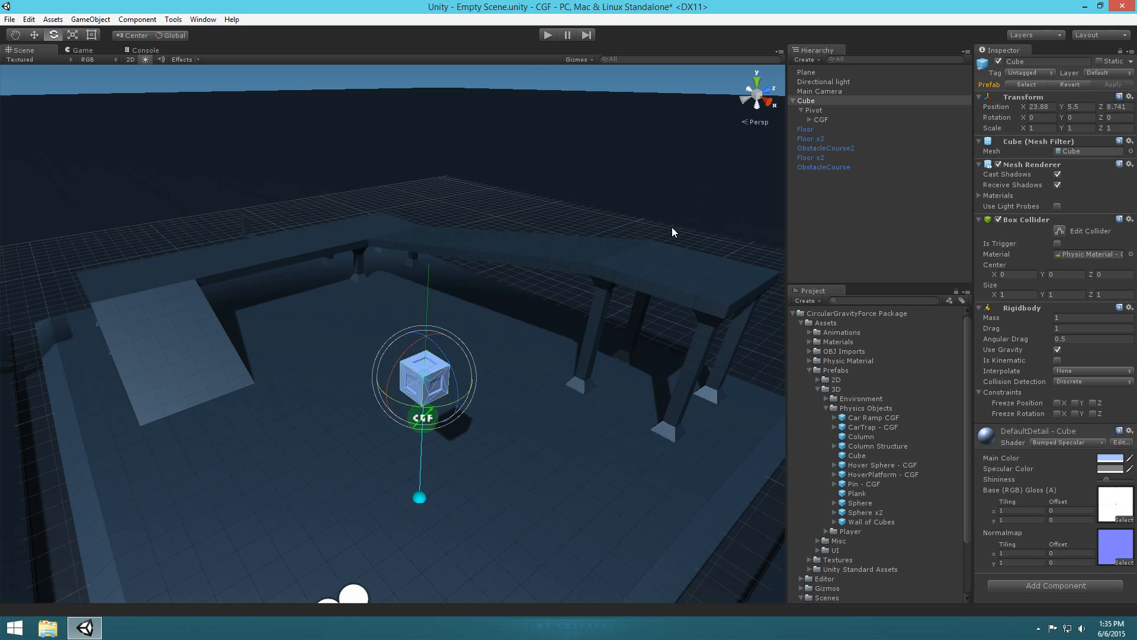
- Duplicate the cube, place the copy above the original in the hierarchy, and raise it to a Y position of about 8.5
right_drag(536, 390, 542, 401)
click(835, 195)
click(816, 97)
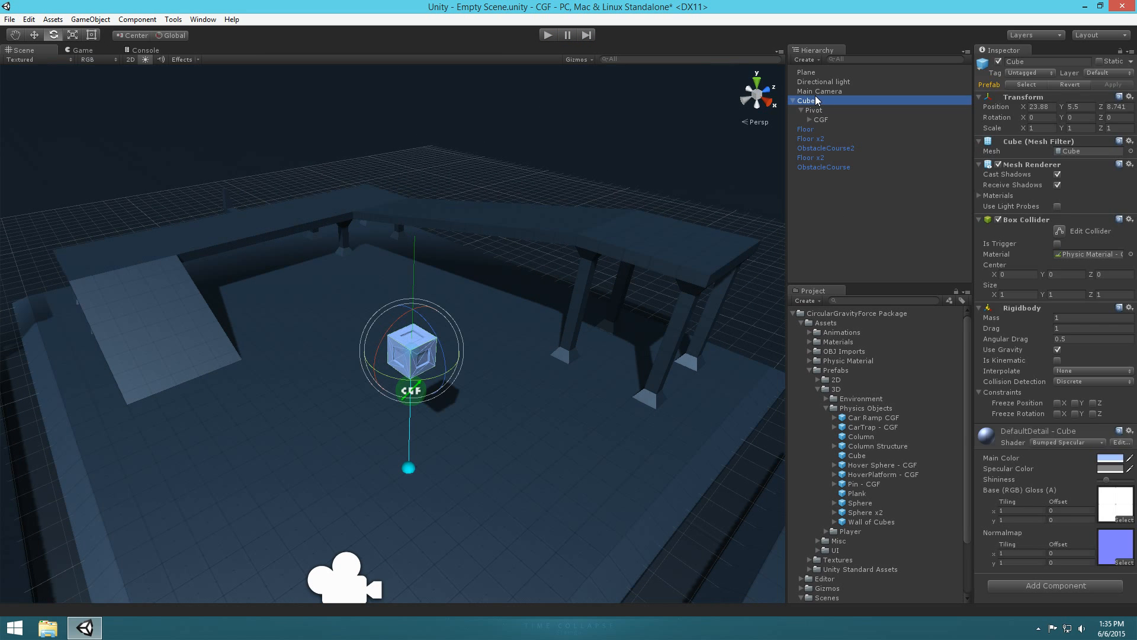
key(ctrl+d)
drag(798, 175, 801, 97)
key(w)
drag(418, 323, 418, 230)
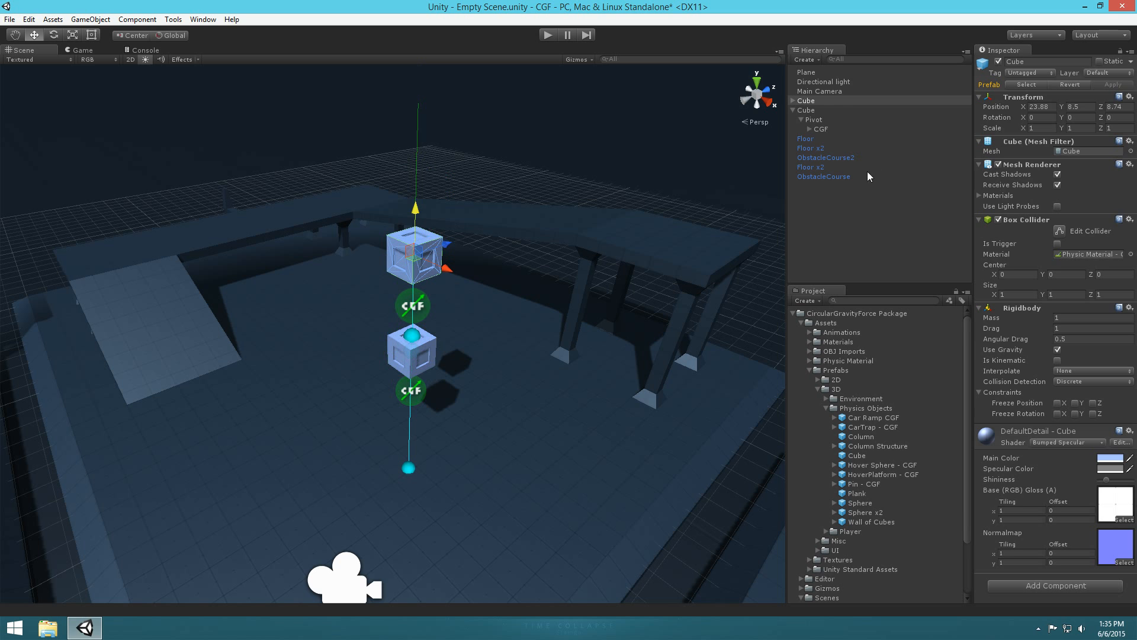
- Delete the Pivot with its CGF from the duplicated upper cube
click(793, 101)
click(853, 111)
key(Delete)
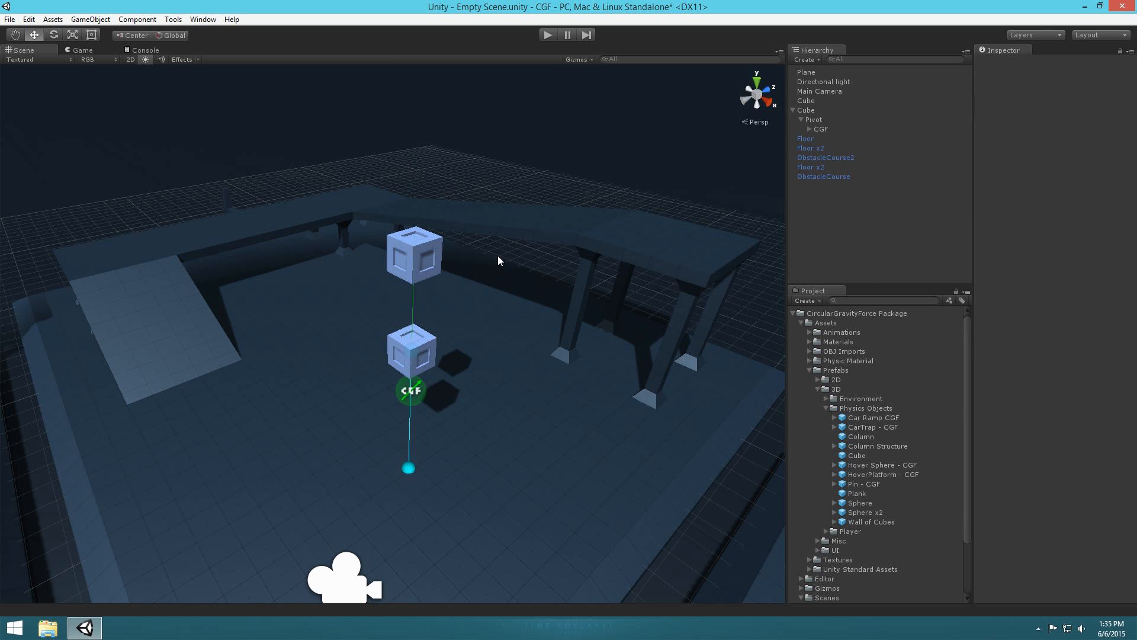
- Set the Gameobject Filter of the lower cube's CGF to Only Effect Listed Gameobjects
click(425, 260)
click(417, 393)
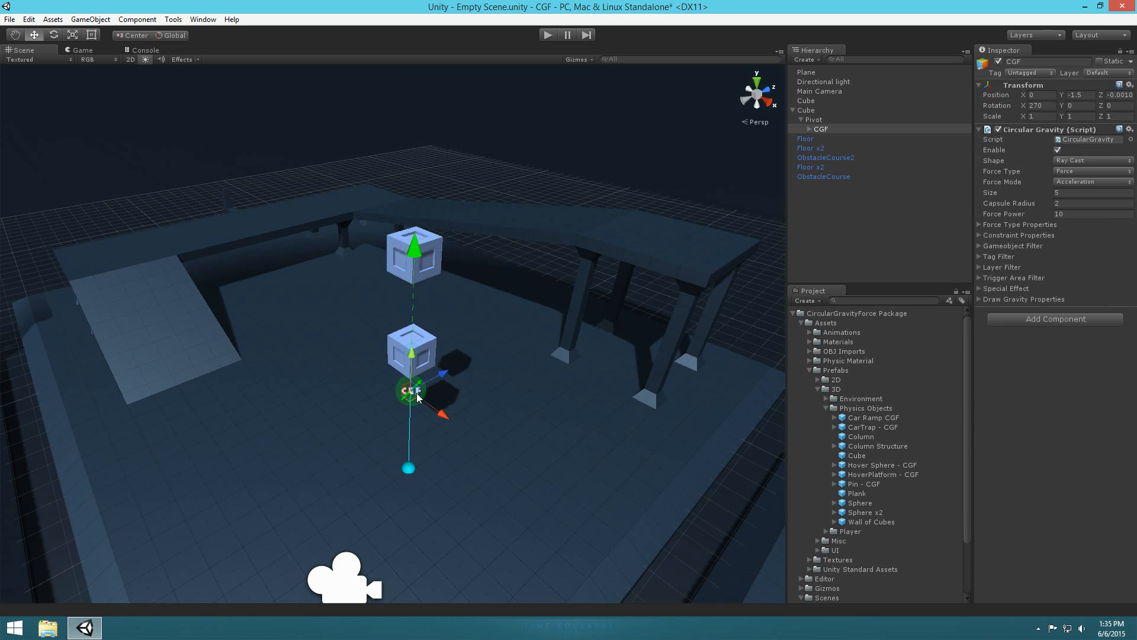
right_drag(616, 350, 485, 360)
key(w)
key(a)
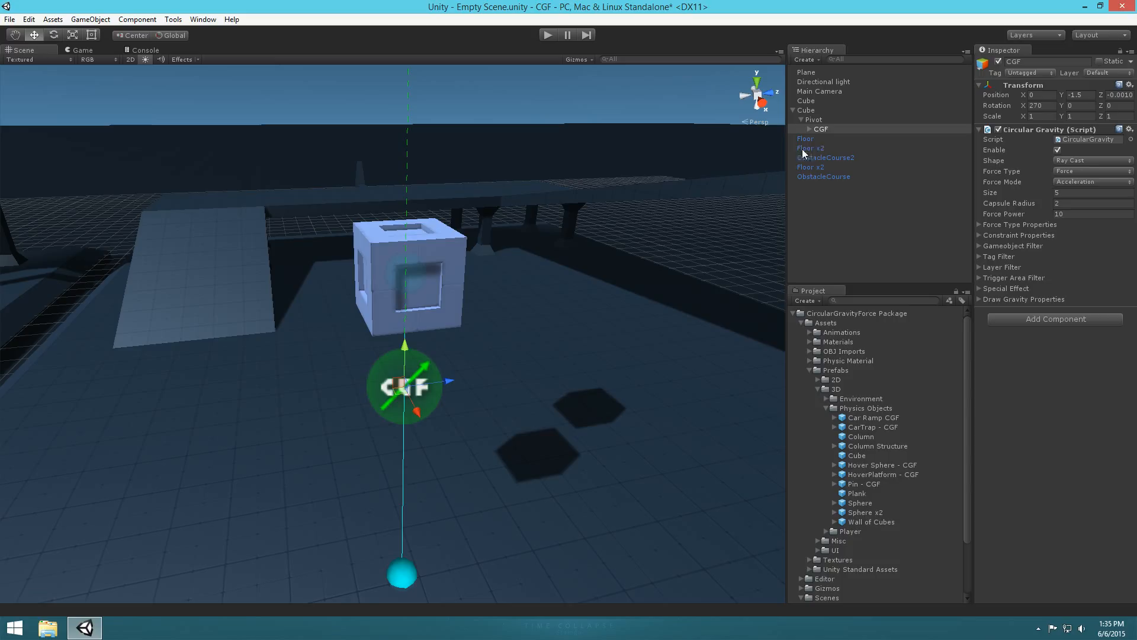
click(821, 129)
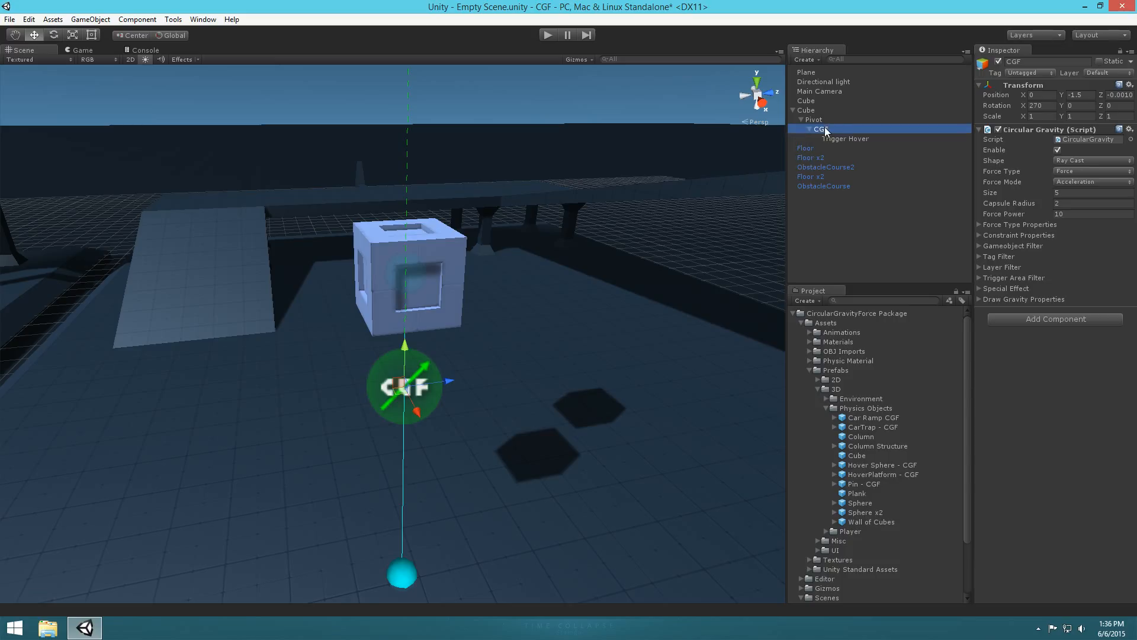
click(979, 246)
click(1067, 258)
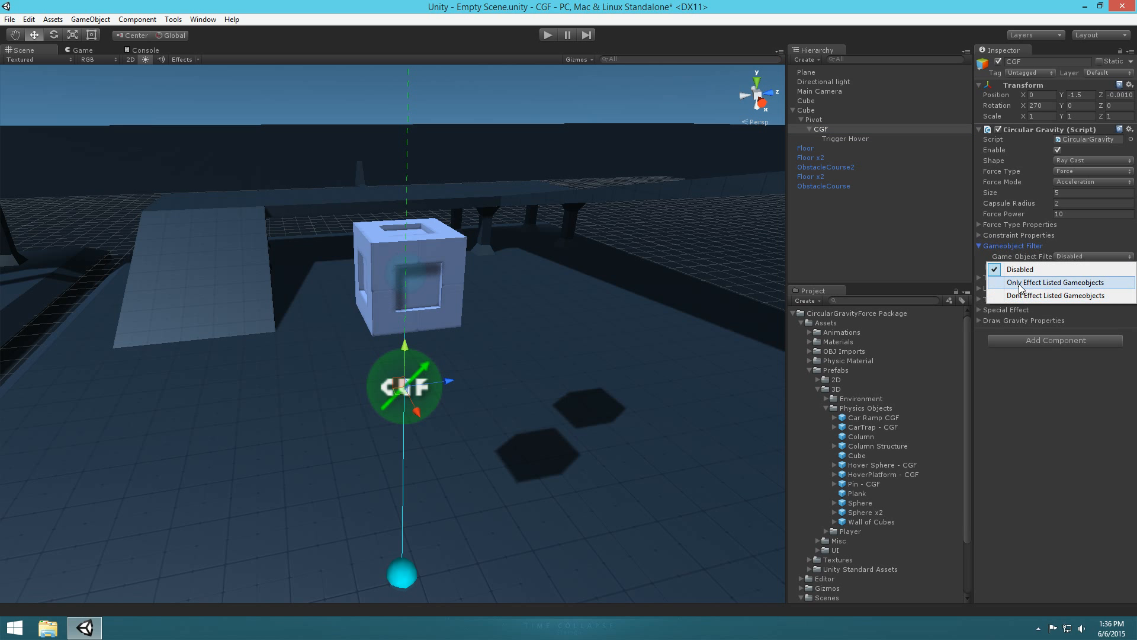
click(1082, 283)
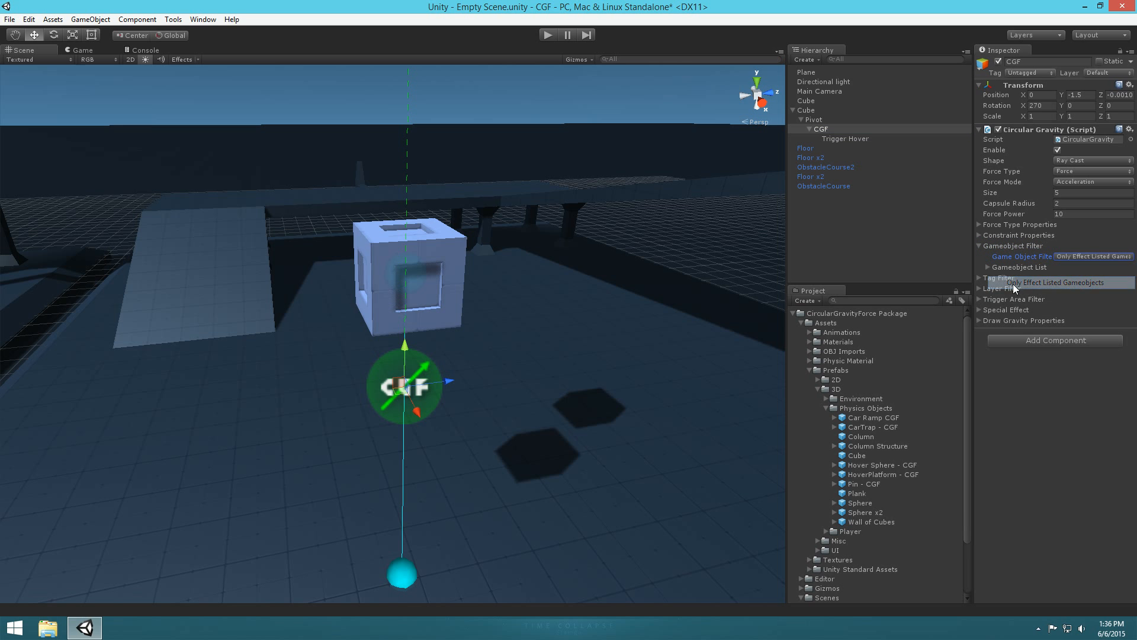
- Set the CGF's Gameobject List size to 1 and assign its parent cube as Element 0
click(989, 268)
click(1057, 278)
text(1)
key(Return)
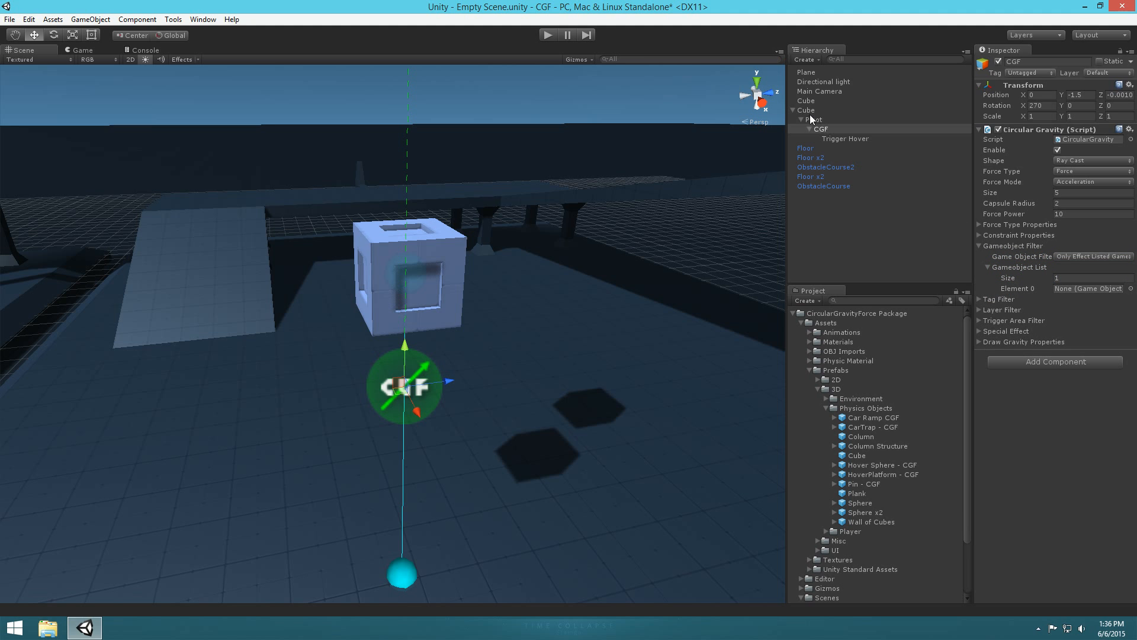
drag(808, 113, 1078, 289)
- Raise the upper cube to a Y position of about 13.04, well above the hovering cube
alt+drag(718, 295, 528, 310)
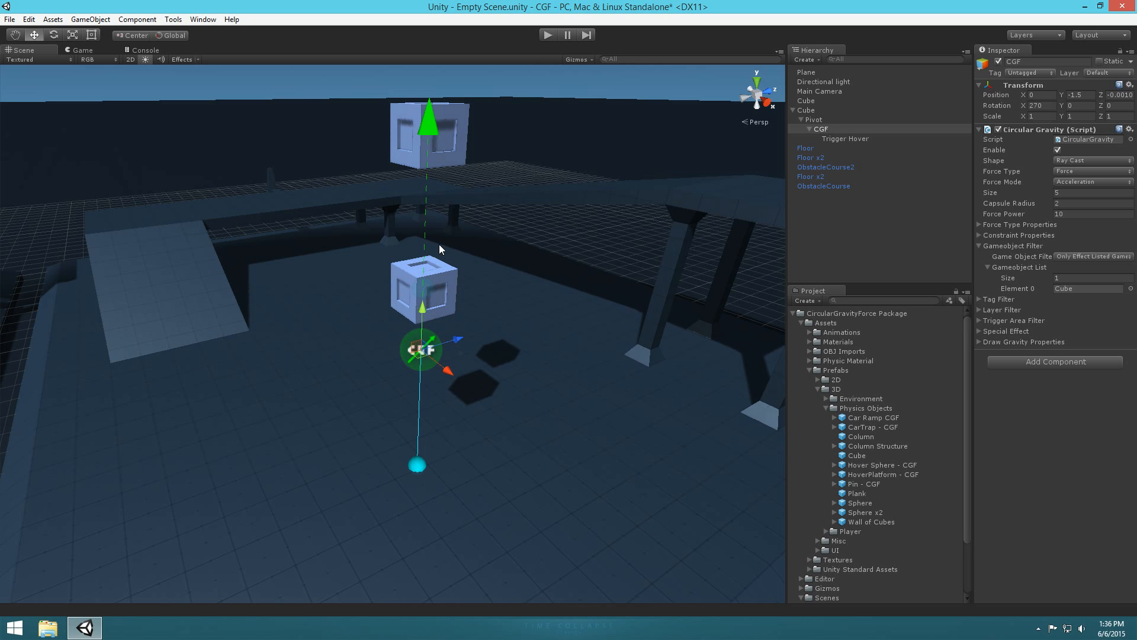
scroll(546, 255, down, 4)
alt+drag(547, 255, 573, 259)
click(475, 163)
right_drag(477, 254, 485, 208)
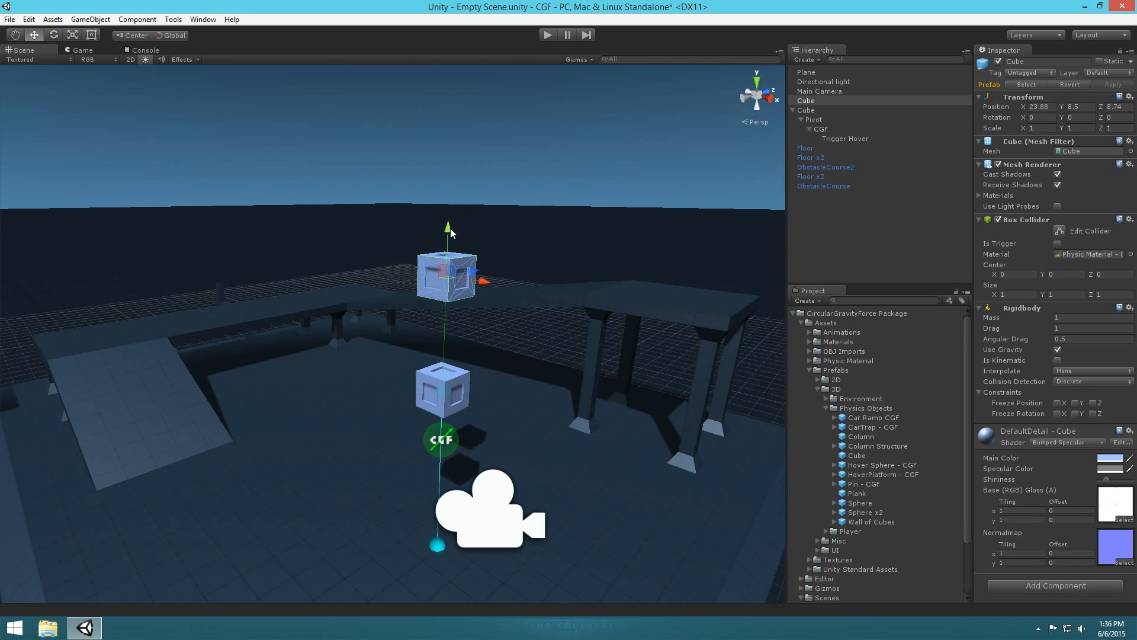
drag(450, 230, 457, 50)
right_drag(491, 158, 573, 310)
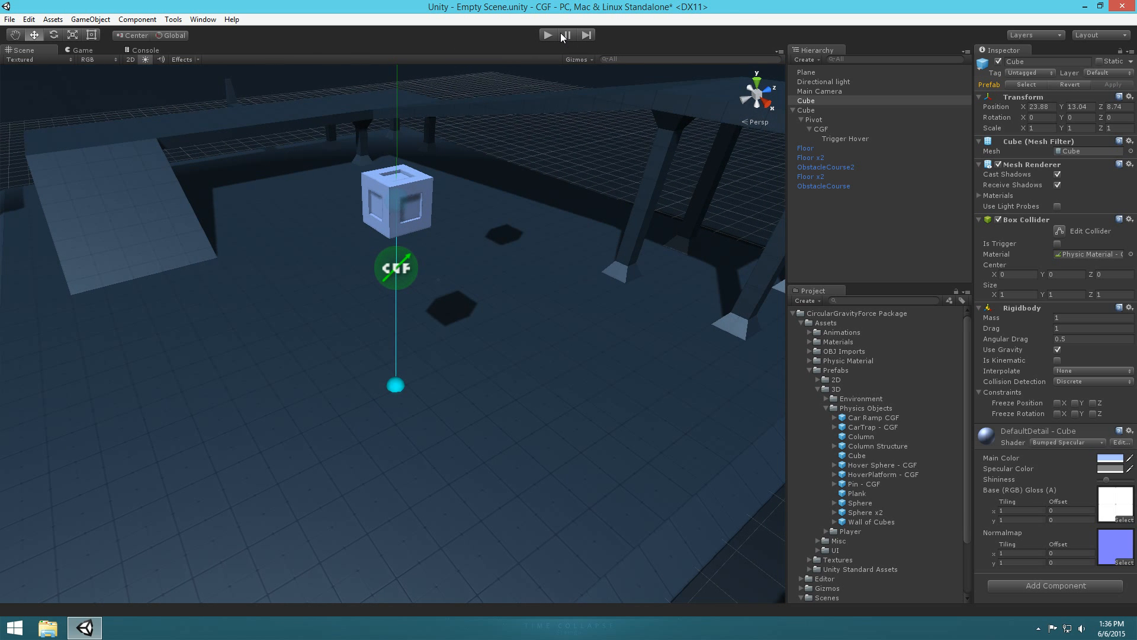
- Run the scene to watch the upper cube fall onto the hovering one, and inspect the running CGF and Pivot
click(550, 34)
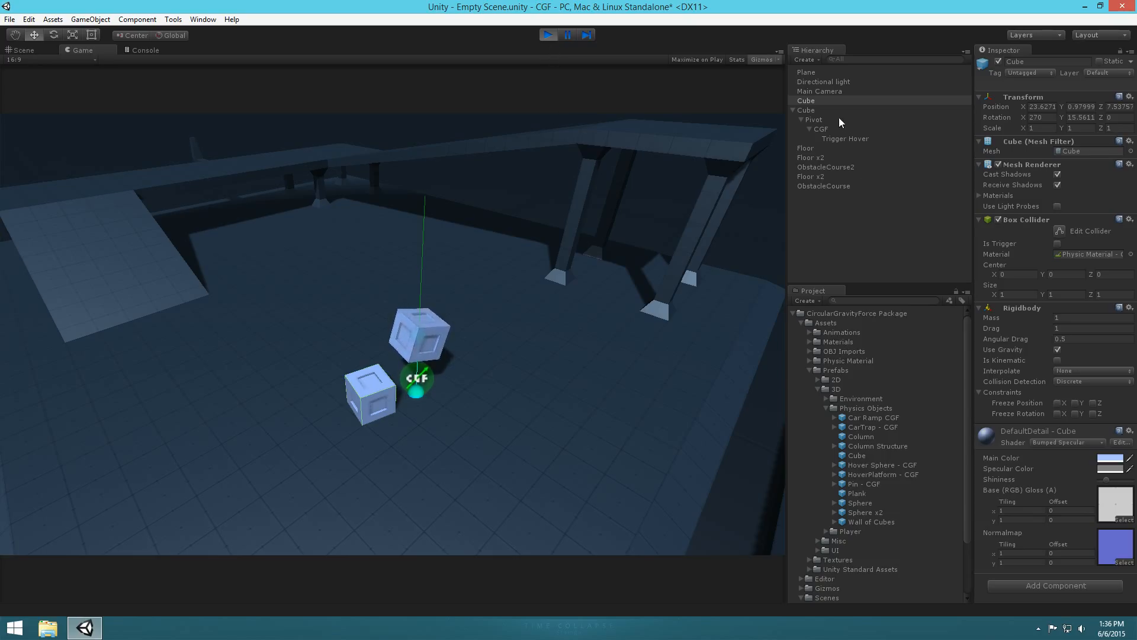
click(846, 138)
click(821, 129)
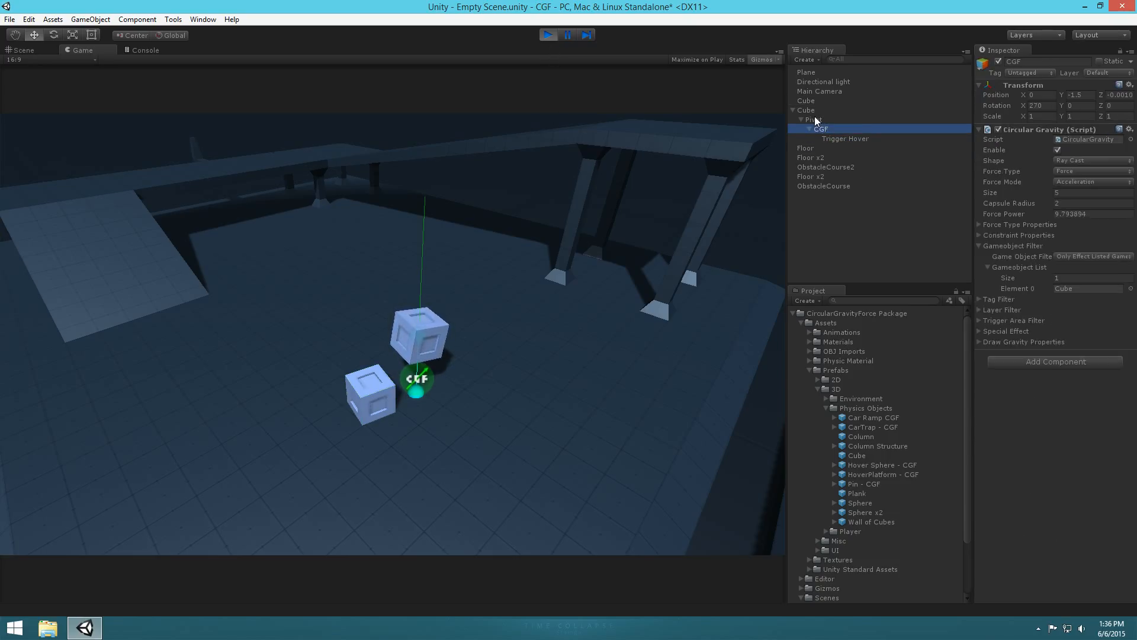
click(815, 119)
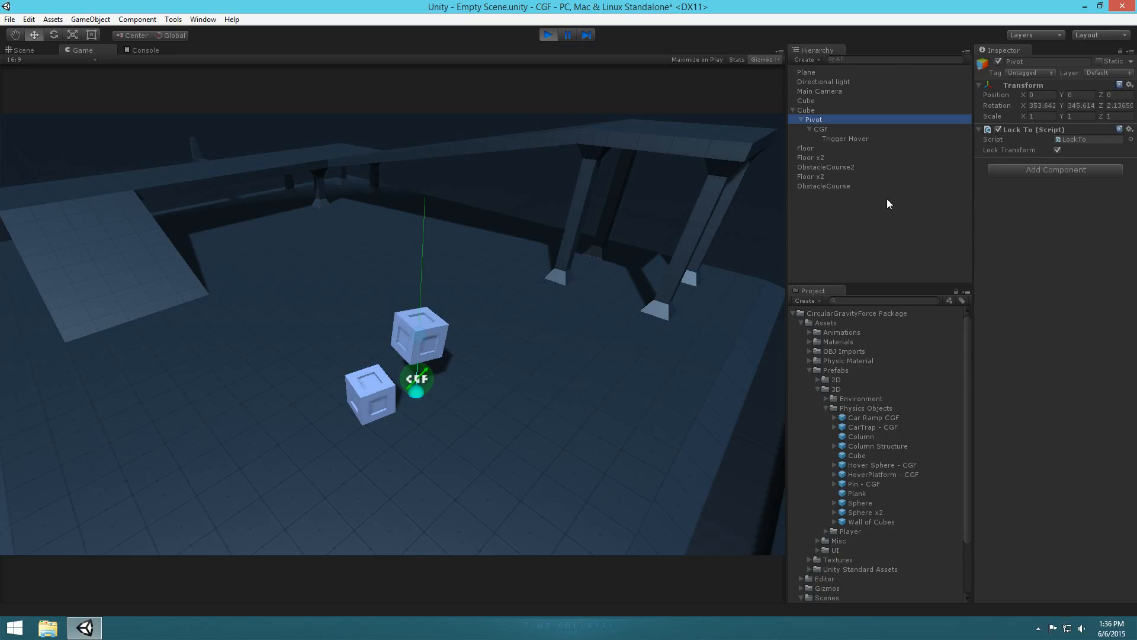
- Try a Hover Distance of about 7.5 on the Trigger Hover during play, and end play mode
click(845, 139)
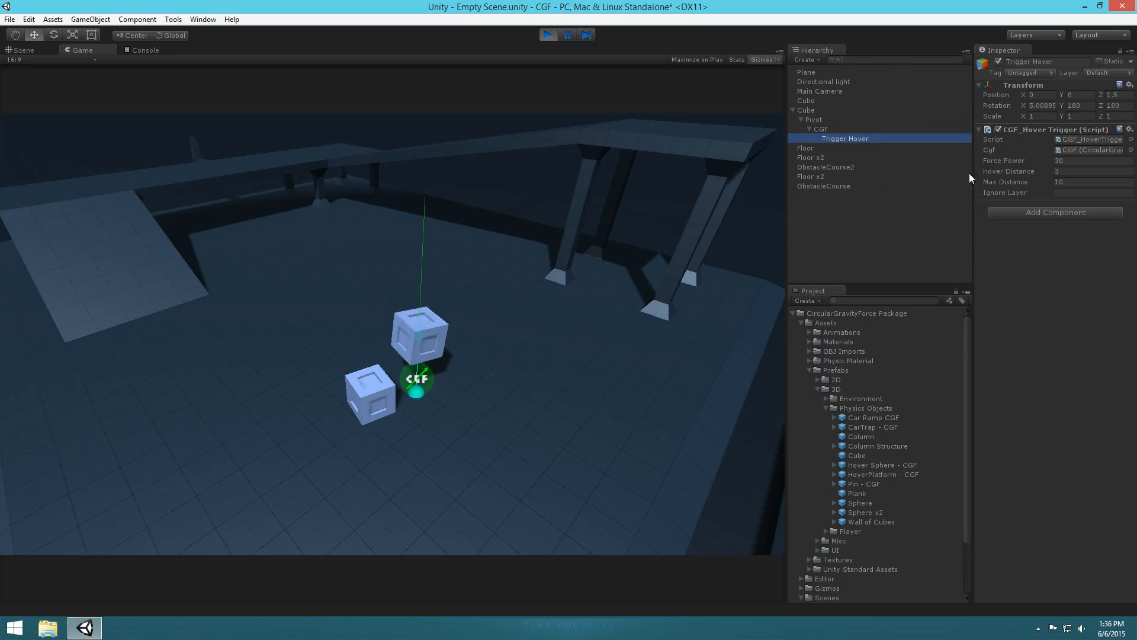
drag(1010, 171, 1105, 171)
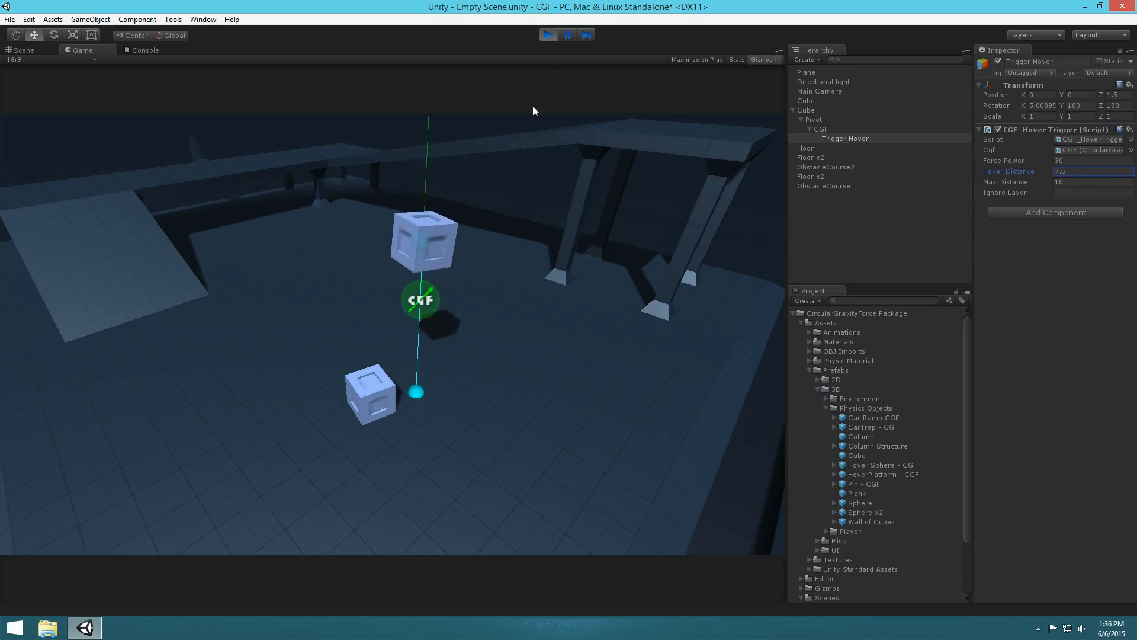
click(548, 35)
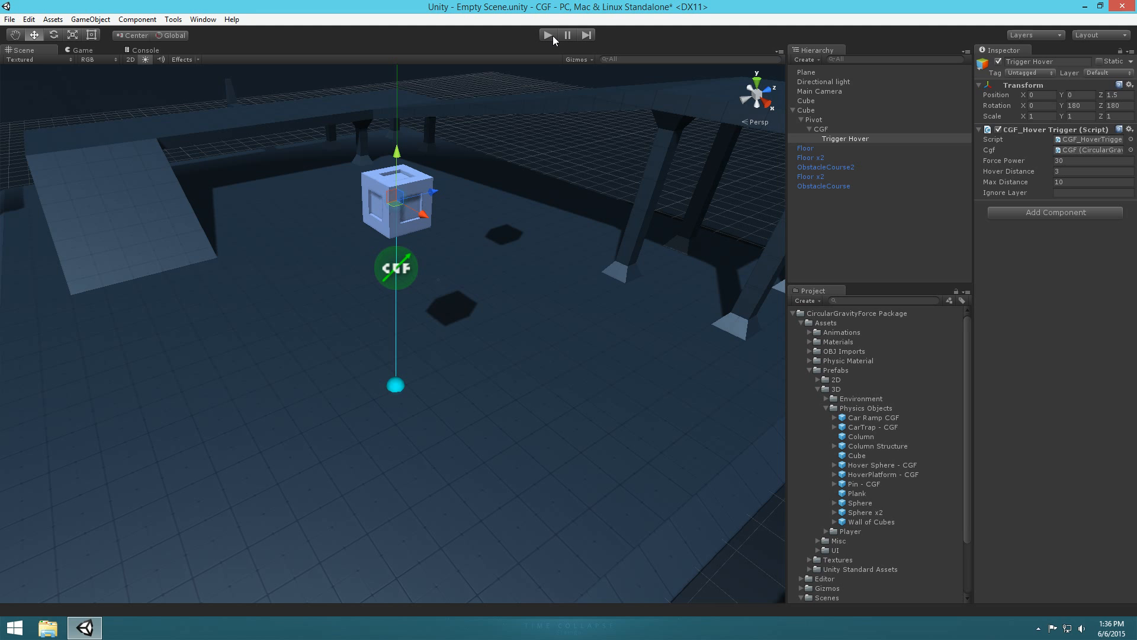
- Set the hovering cube's angular drag to 0 and run the scene to test it
click(812, 110)
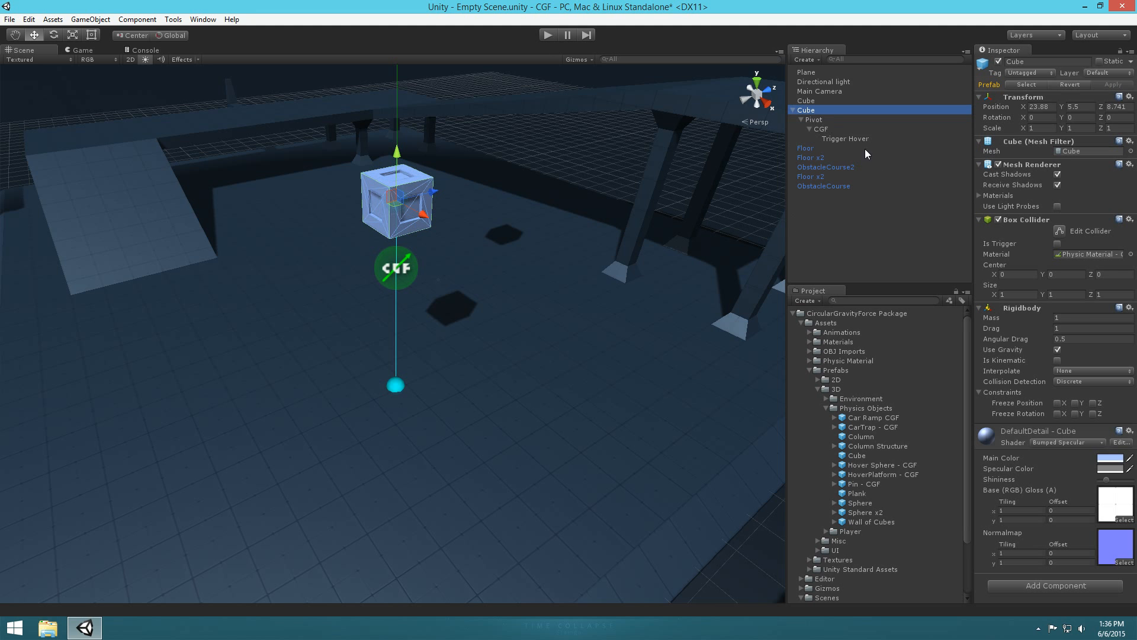
click(1066, 338)
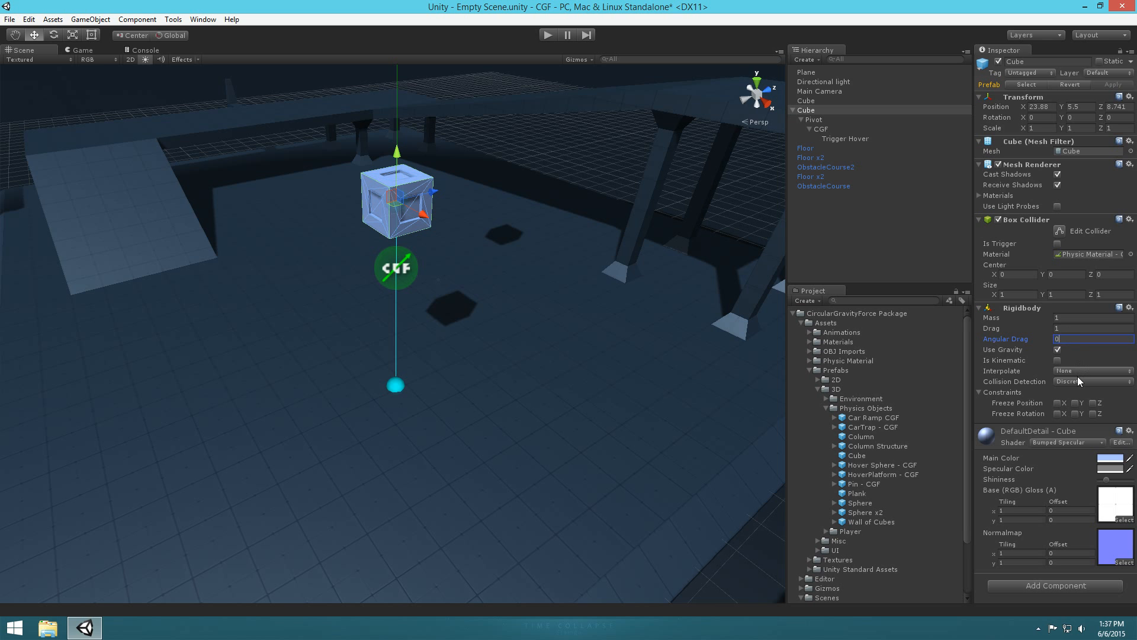
click(546, 36)
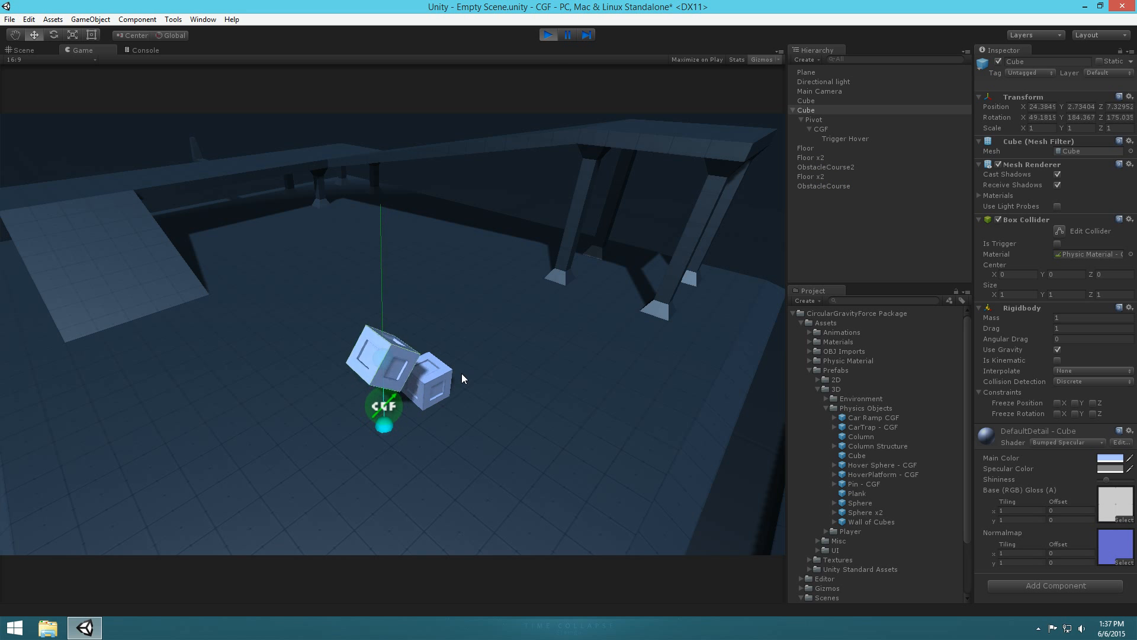
- End play mode, duplicate the hovering cube and place the copy beside it at Y 5.5, Z 6.24
key(ctrl+p)
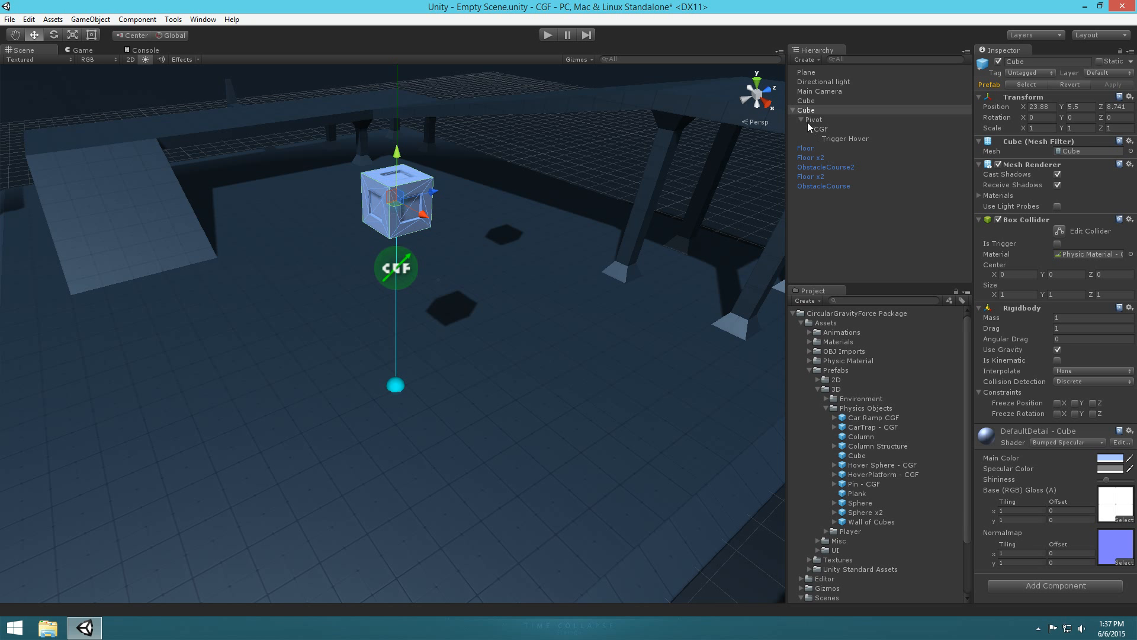
click(793, 110)
alt+drag(535, 284, 543, 281)
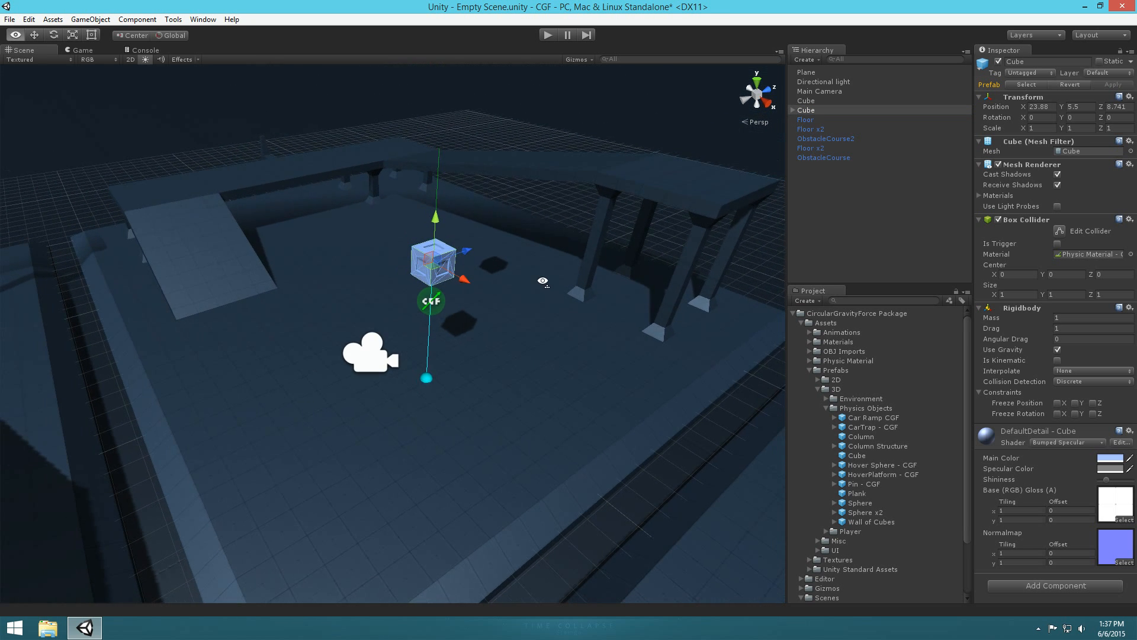
click(840, 237)
click(813, 110)
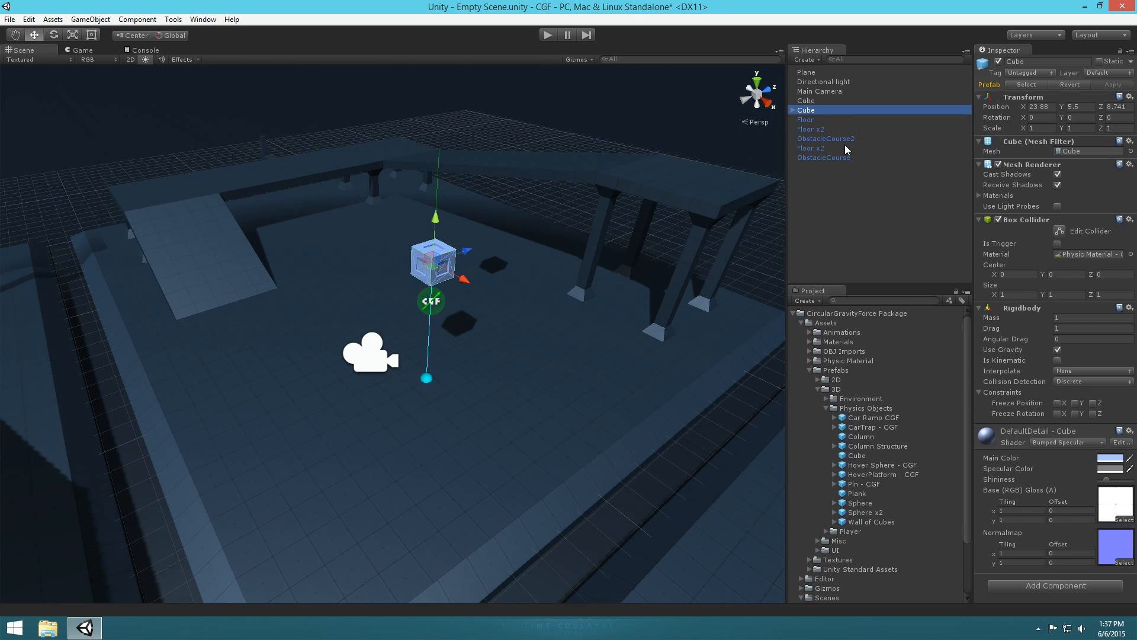
key(ctrl+d)
drag(438, 261, 441, 127)
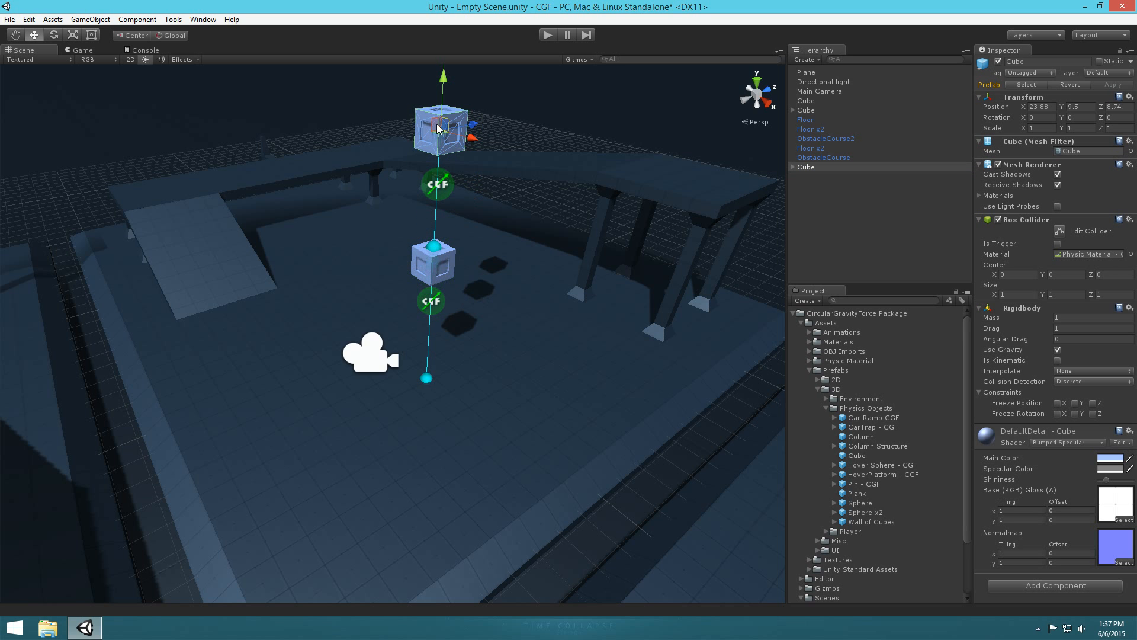
drag(437, 127, 391, 275)
drag(814, 112, 810, 164)
click(807, 166)
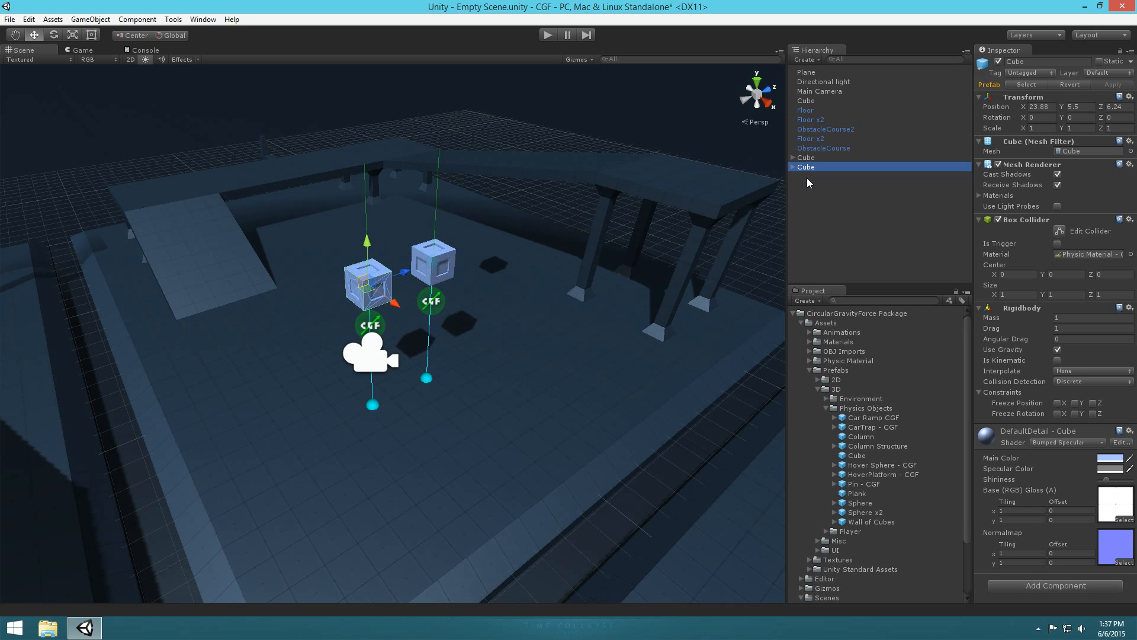
- Duplicate the pair of hovering cubes into two rows of four, and run the scene briefly to test them
shift+click(807, 158)
key(ctrl+d)
drag(398, 281, 318, 266)
key(ctrl+d)
key(ctrl+d)
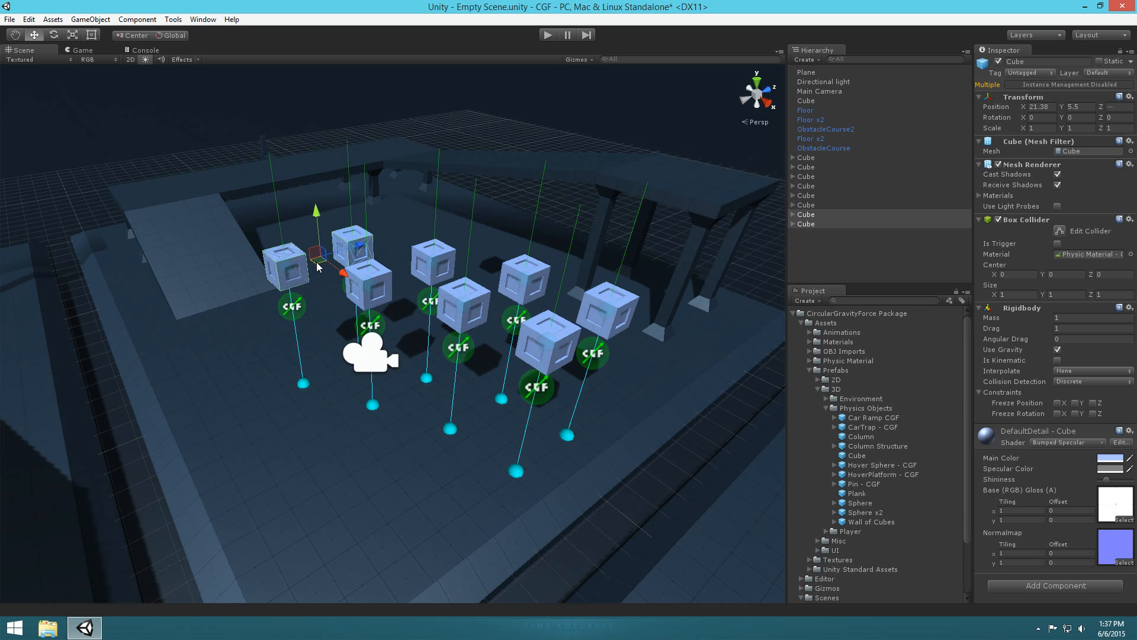
click(548, 35)
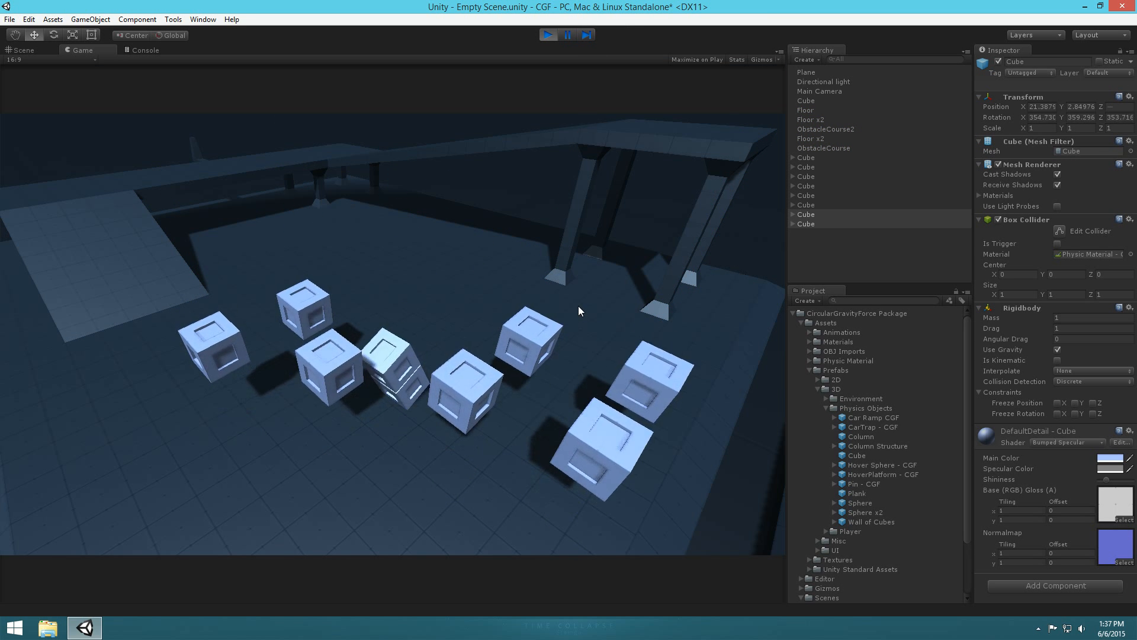
click(548, 35)
- Create a 3D sphere CGF with force type Force, size 5 and force power 10 at the centre of the eight hovering cubes
alt+drag(584, 164, 523, 197)
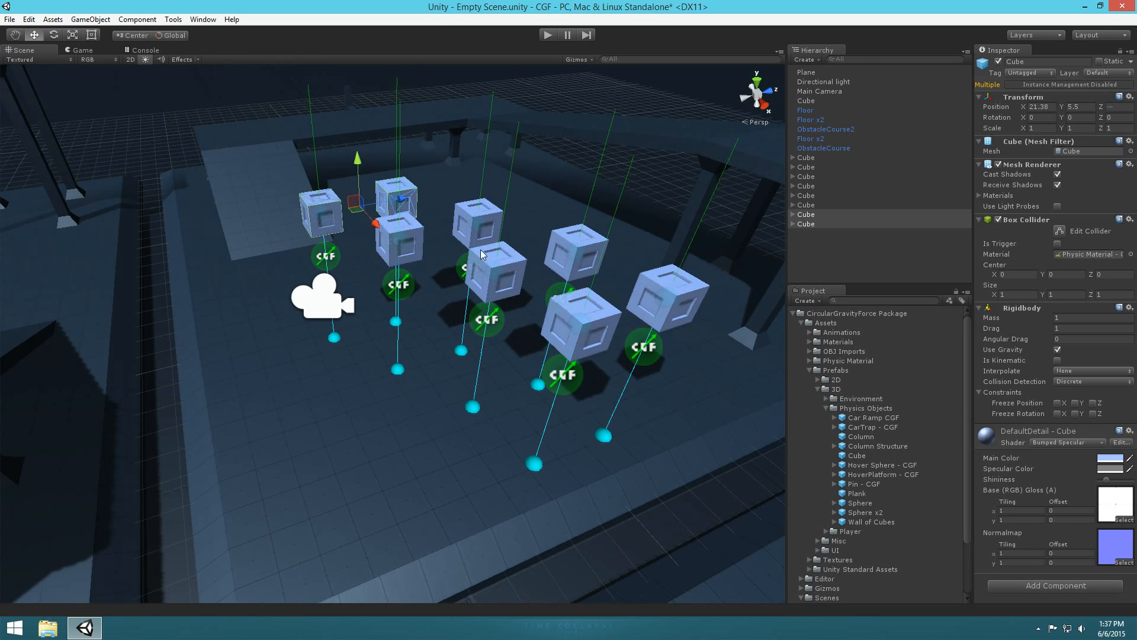
shift+click(802, 157)
key(f)
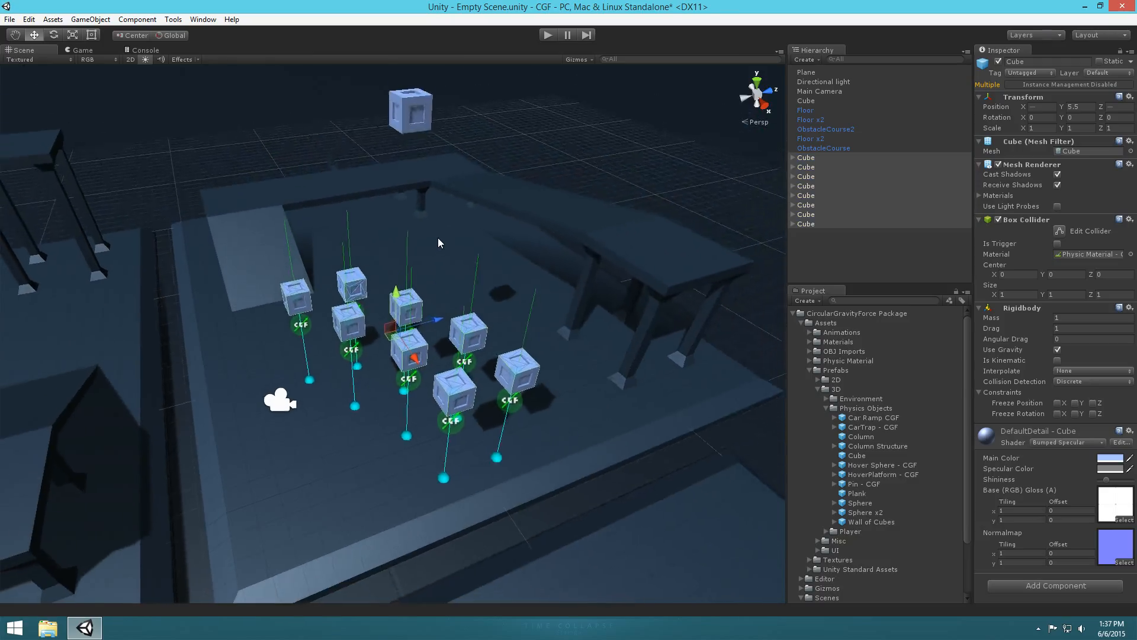
key(ctrl+g)
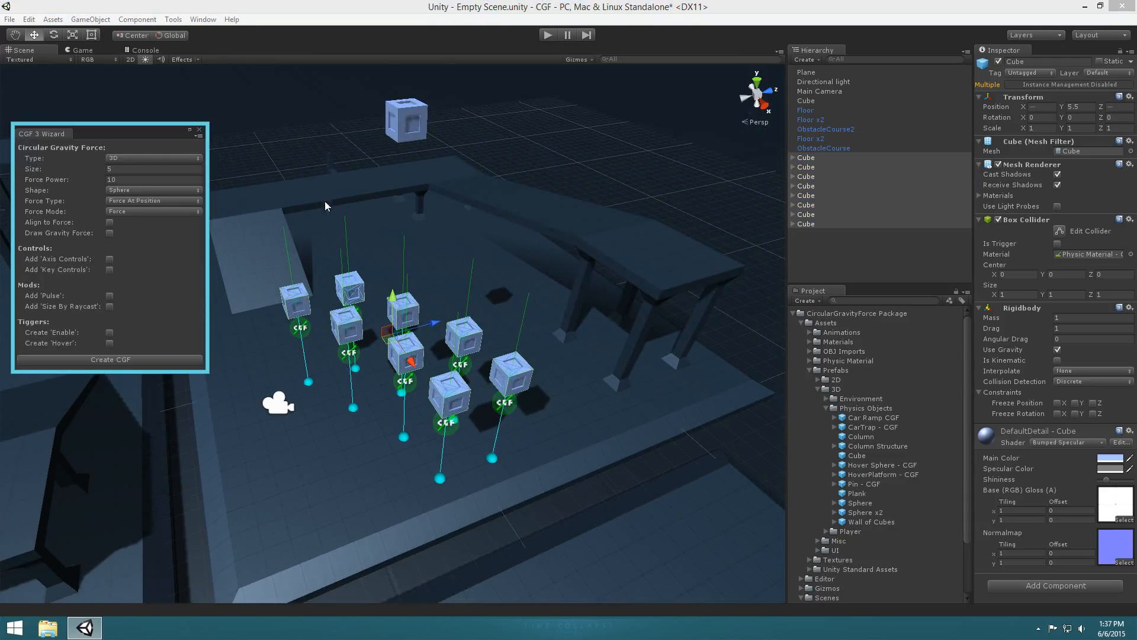
click(139, 156)
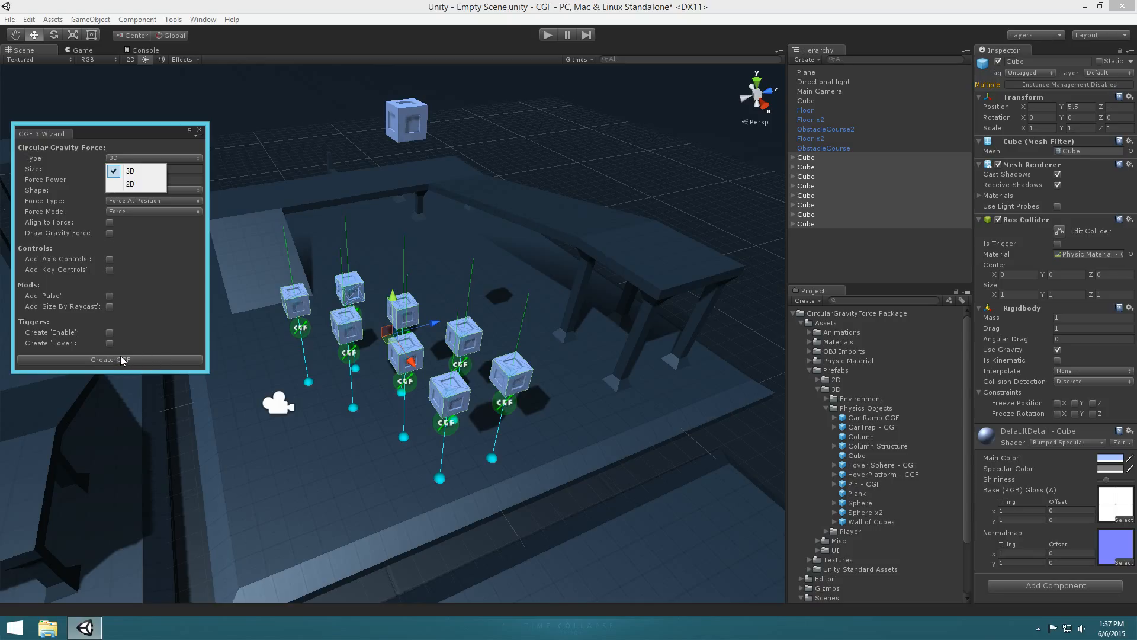
click(86, 349)
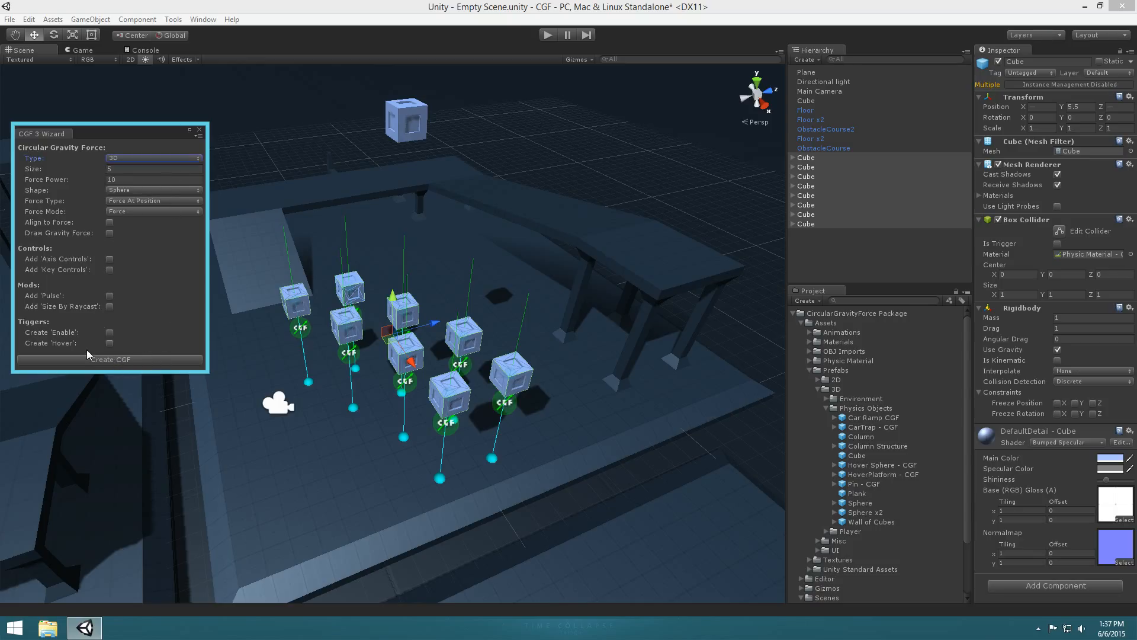
click(126, 190)
click(135, 204)
click(131, 201)
click(130, 214)
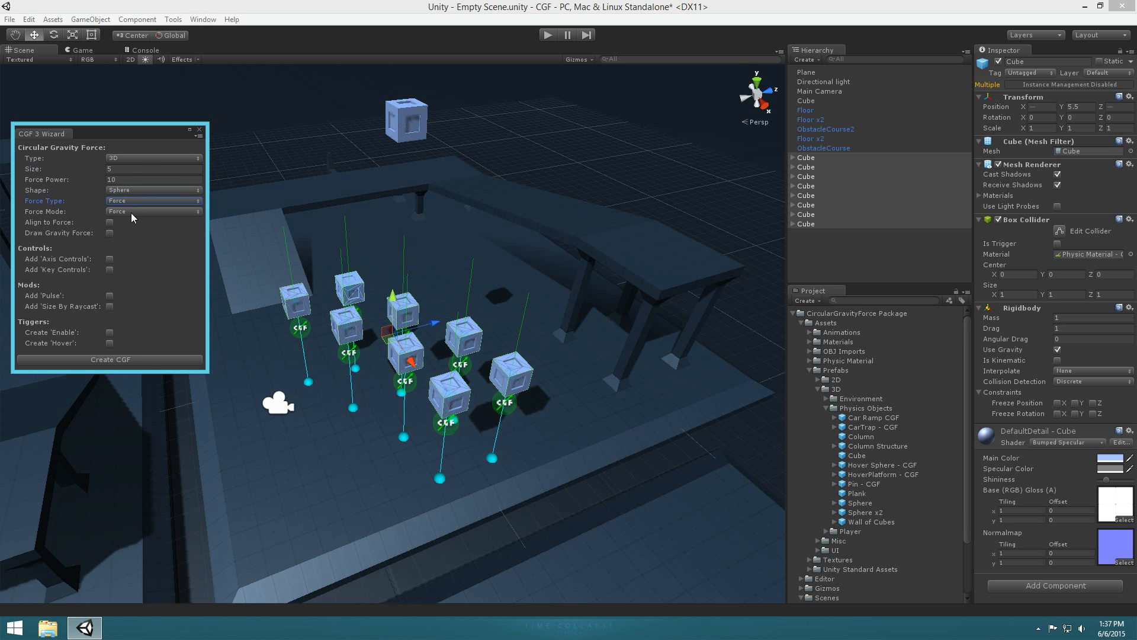
scroll(208, 343, down, 2)
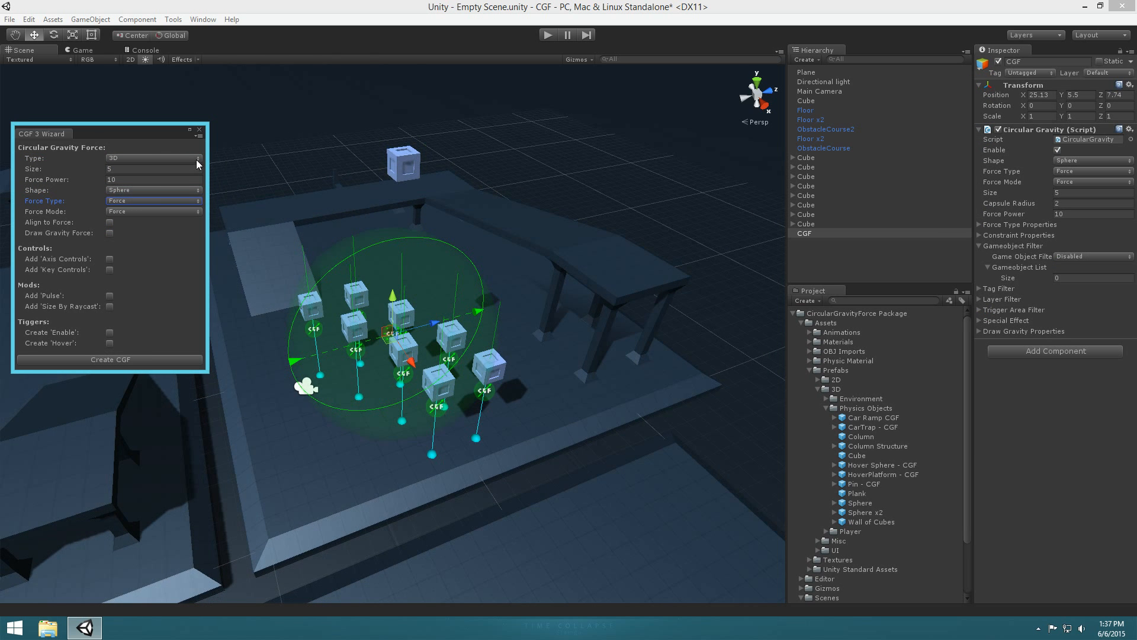
click(203, 131)
- Rotate the new CGF about -75 degrees around Y and enlarge its size to 11.75
alt+drag(408, 272, 474, 275)
key(e)
drag(413, 322, 474, 332)
drag(998, 192, 3, 215)
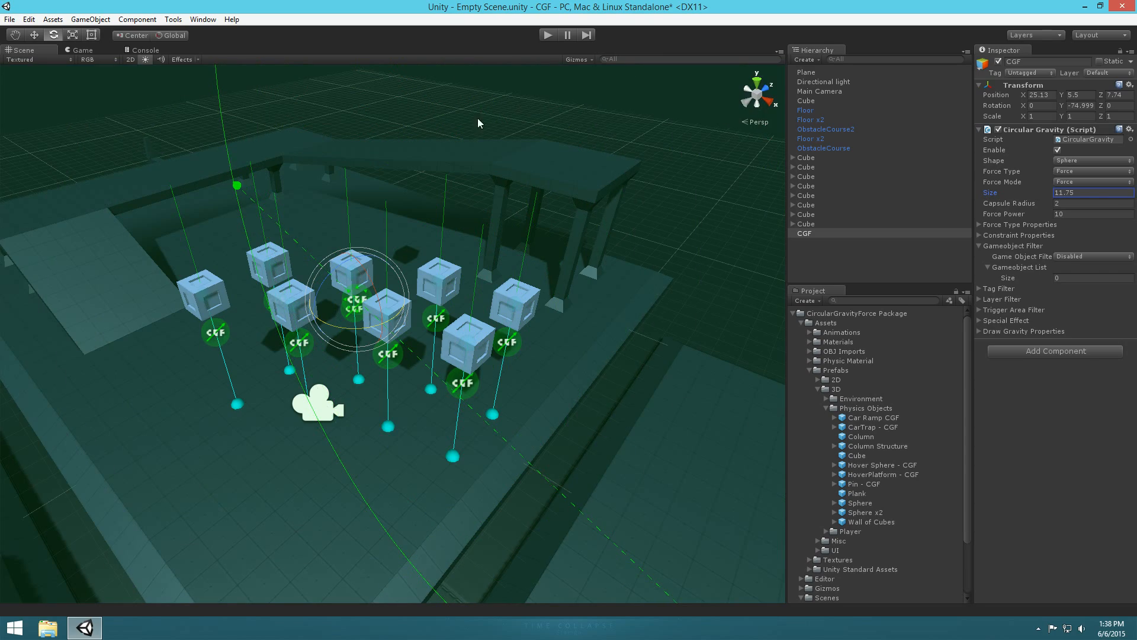
- Align the main camera to a raised view of the cubes and ramp, and run the scene to test the CGF's directional force
alt+drag(472, 248, 429, 193)
right_drag(428, 194, 827, 151)
right_click(793, 150)
right_drag(391, 157, 1134, 197)
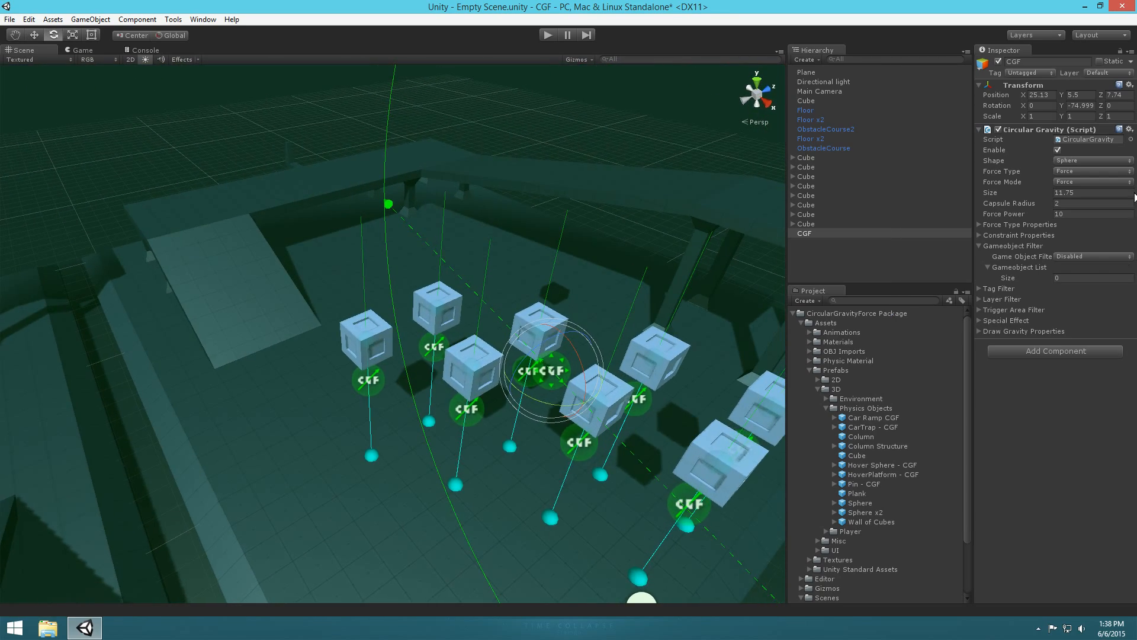
click(834, 92)
click(547, 35)
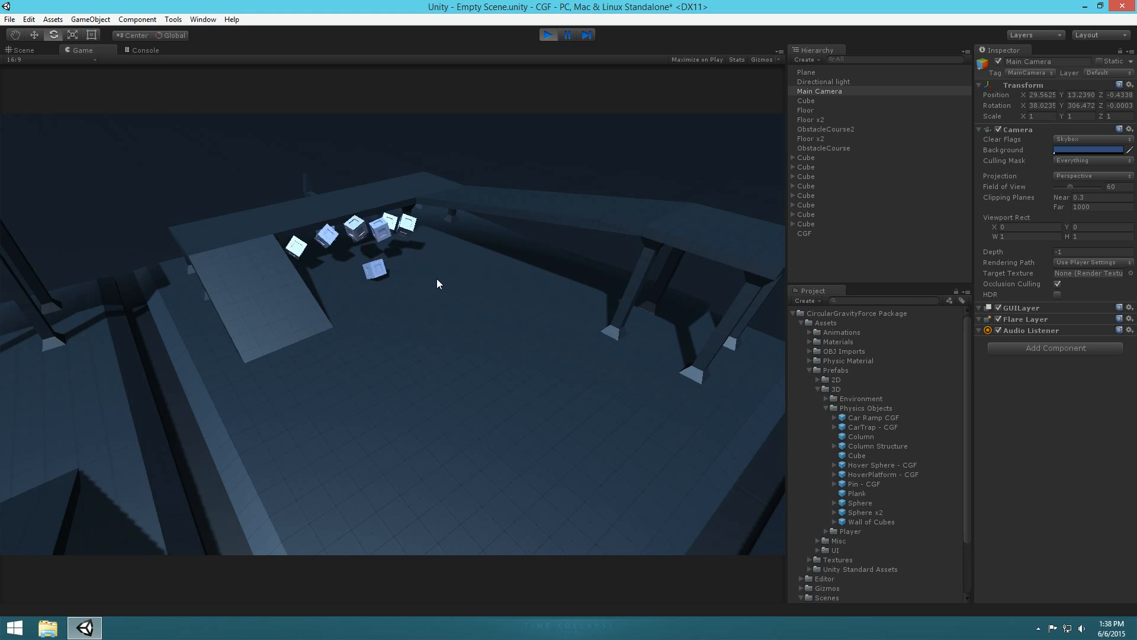
click(24, 50)
right_drag(289, 248, 472, 171)
key(w)
click(546, 38)
- Change the large CGF's force type to Force At Position, set its force power to -1, and run the scene
right_drag(518, 315, 622, 426)
key(s)
click(811, 235)
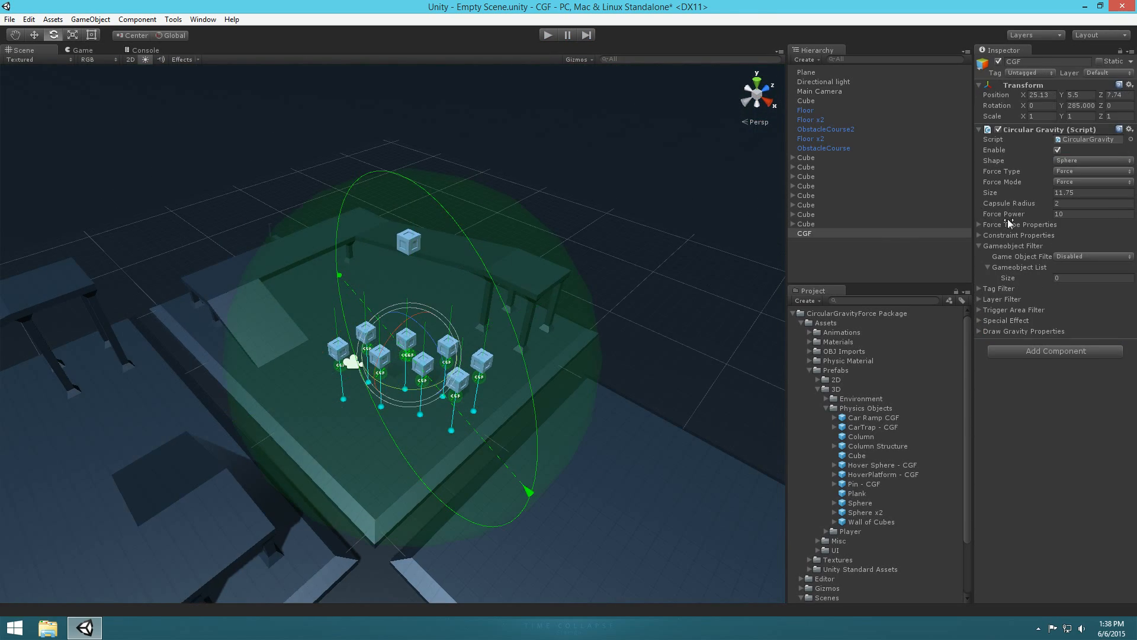
click(1066, 171)
click(1068, 185)
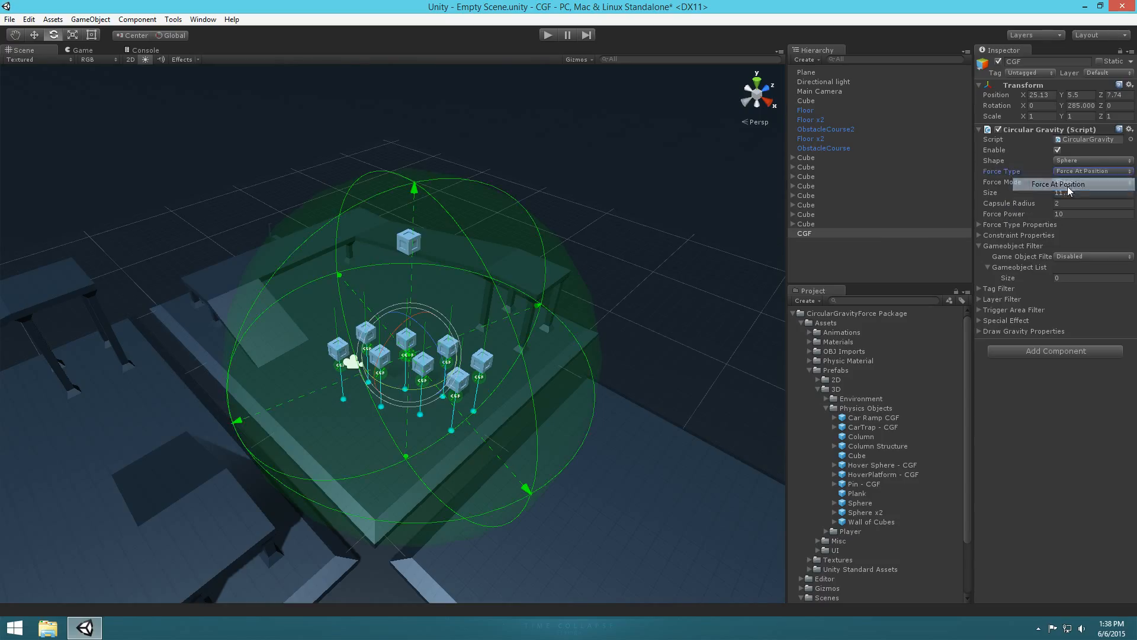
text(-5)
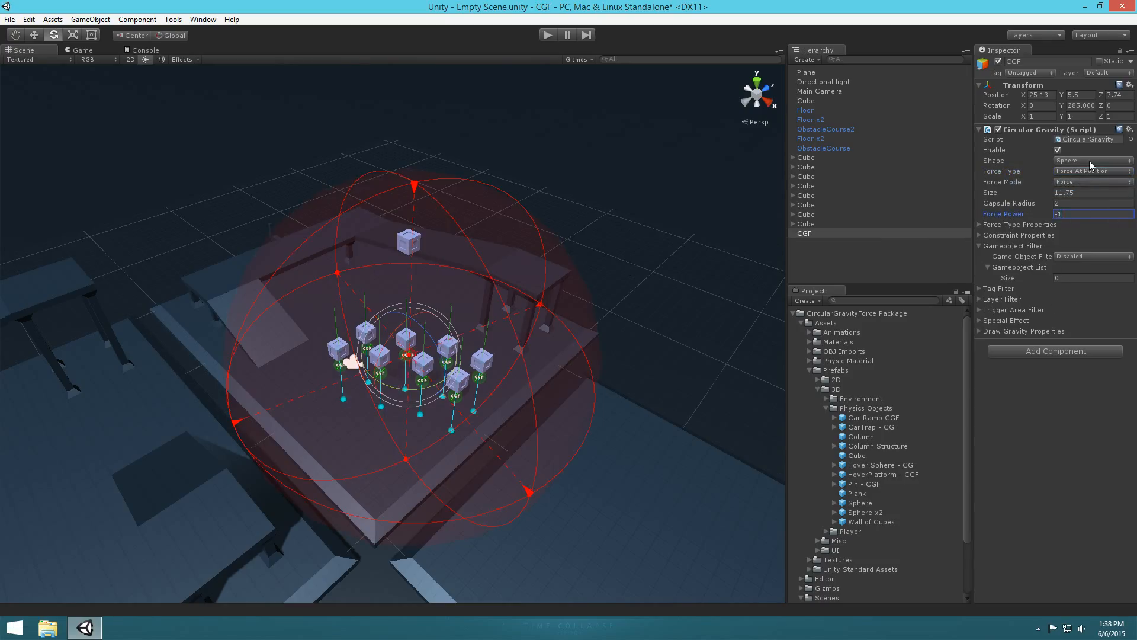
key(w)
right_drag(530, 222, 513, 241)
click(549, 36)
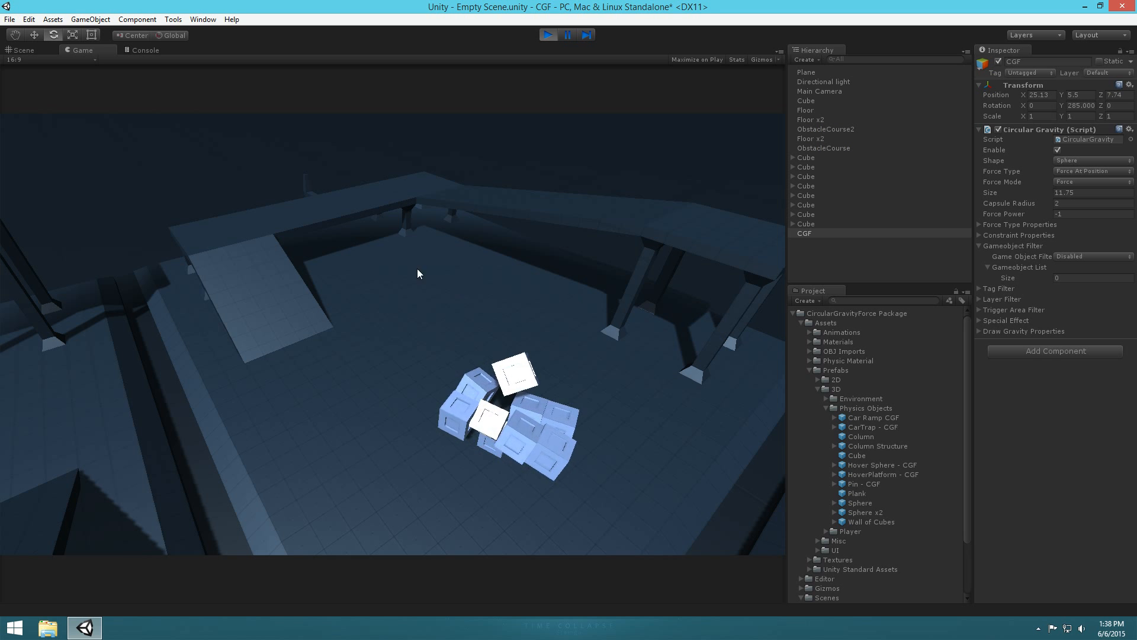
- Try a force power of 1 on the large CGF during play, inspect it in the scene view, and end play mode
click(1070, 214)
text(1)
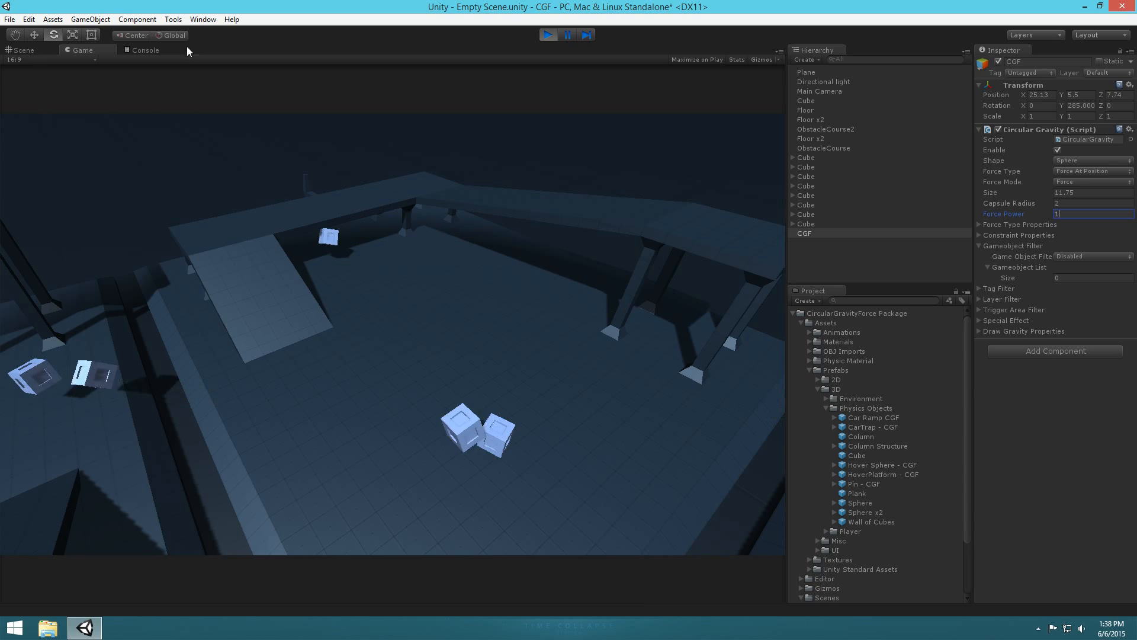
click(28, 51)
right_drag(520, 82, 335, 34)
key(e)
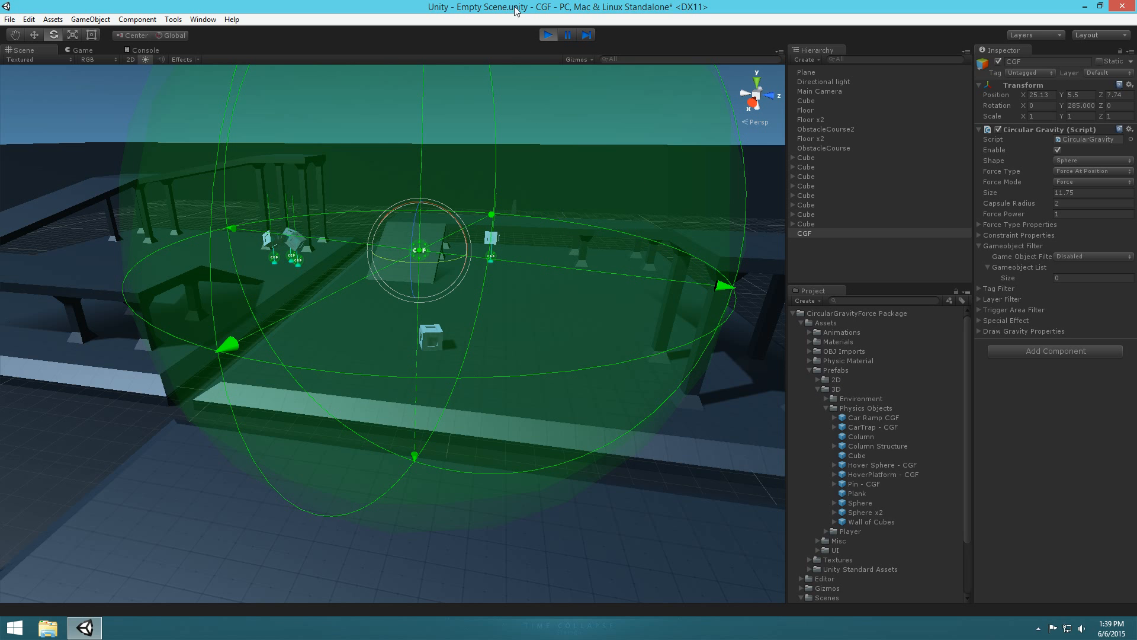
click(542, 36)
- Delete the eight hovering cubes, the large CGF and the remaining separate cube from the scene
right_drag(559, 210, 587, 210)
shift+click(806, 158)
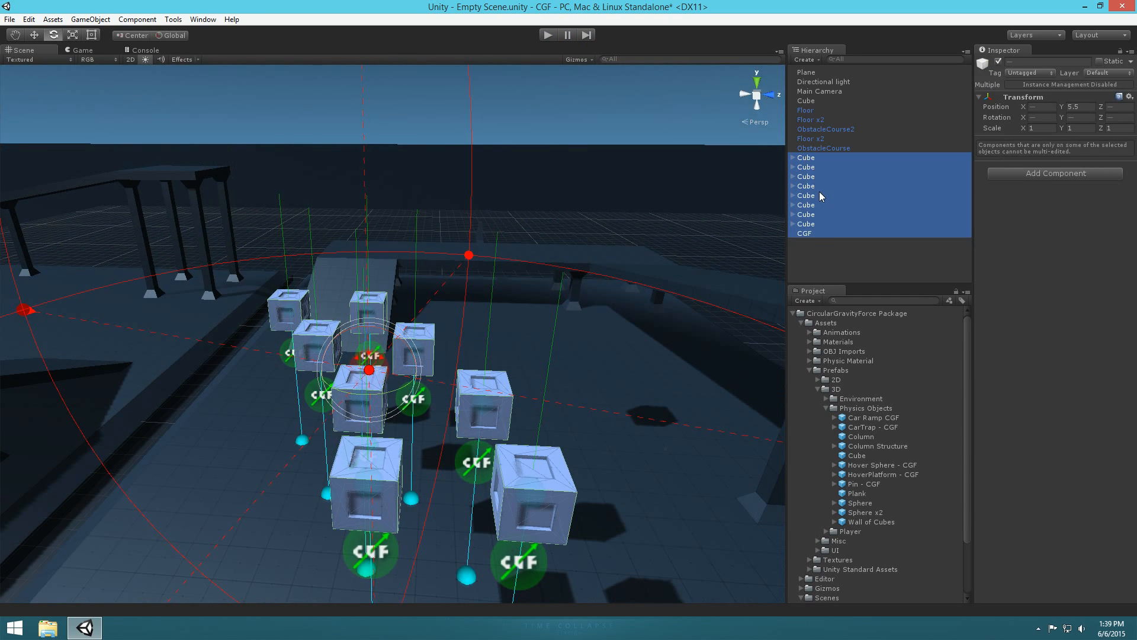
key(Delete)
click(813, 100)
key(Delete)
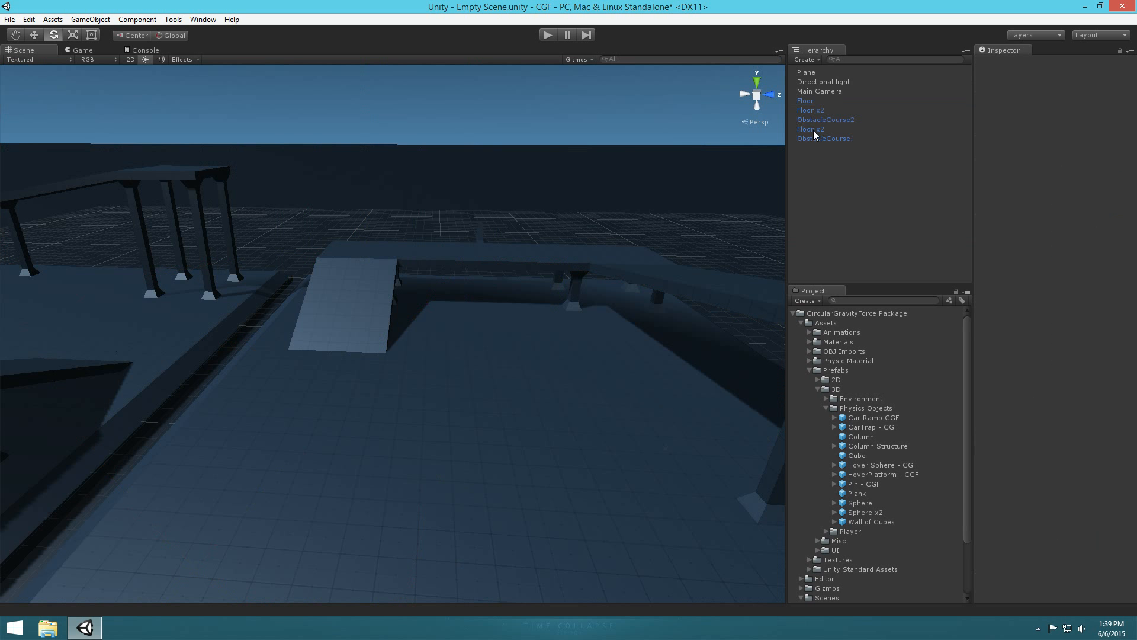
- Place a Wall of Cubes prefab on the arena floor at about X 21.667, Y 2, Z 11.656
right_click(823, 160)
right_drag(490, 198, 641, 271)
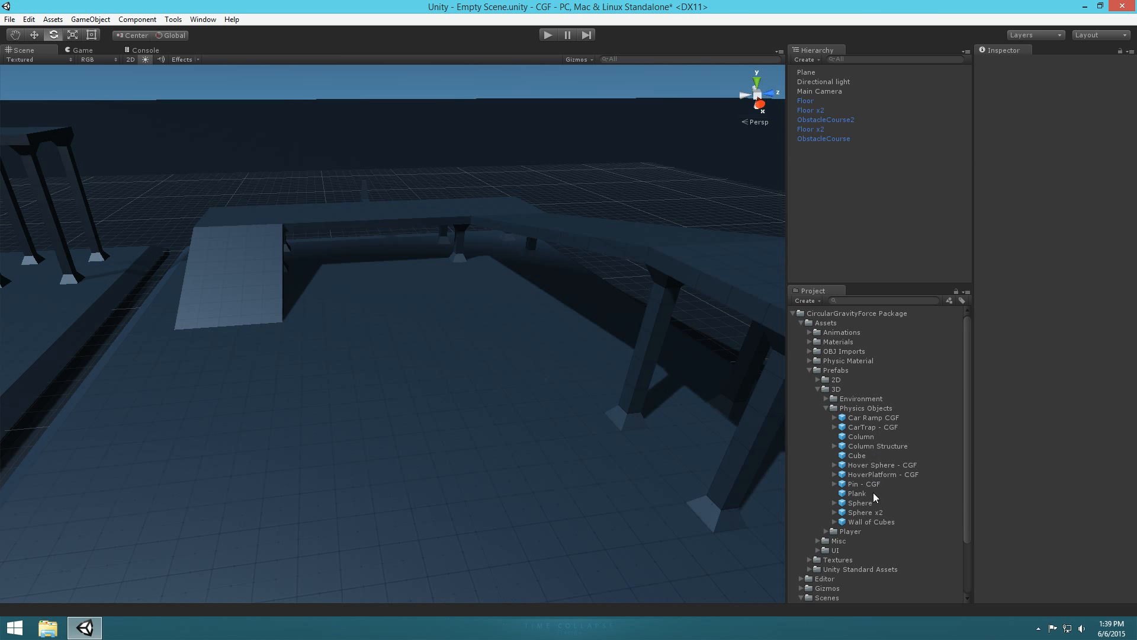
drag(870, 527, 409, 370)
right_drag(408, 370, 670, 326)
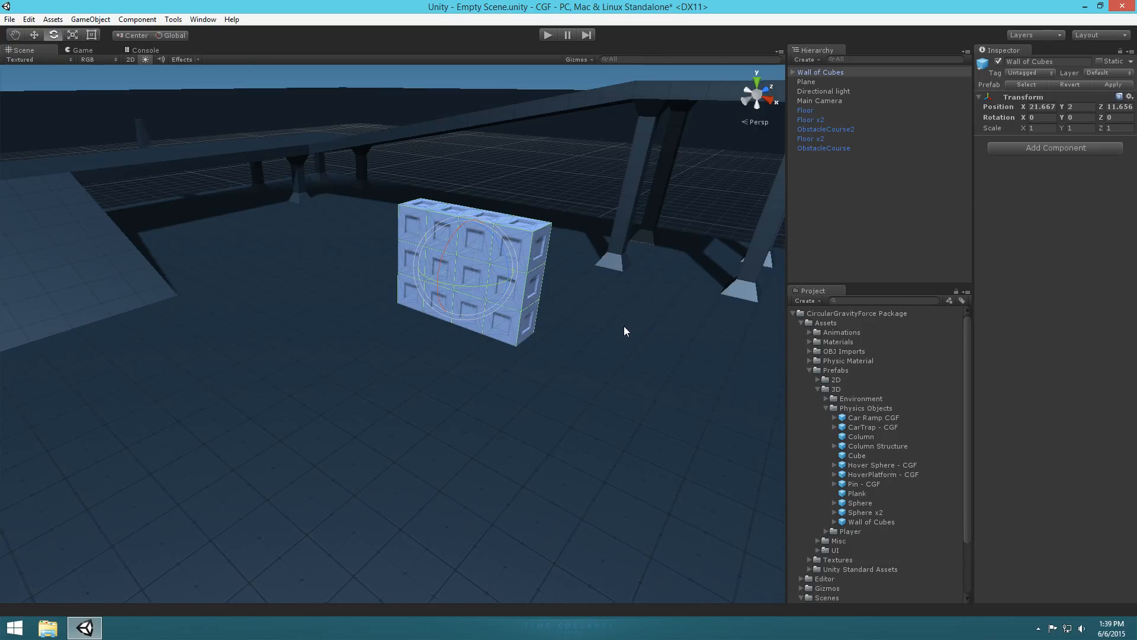
- Duplicate the Wall of Cubes and stack the copy directly on top of the original
click(817, 71)
key(ctrl+d)
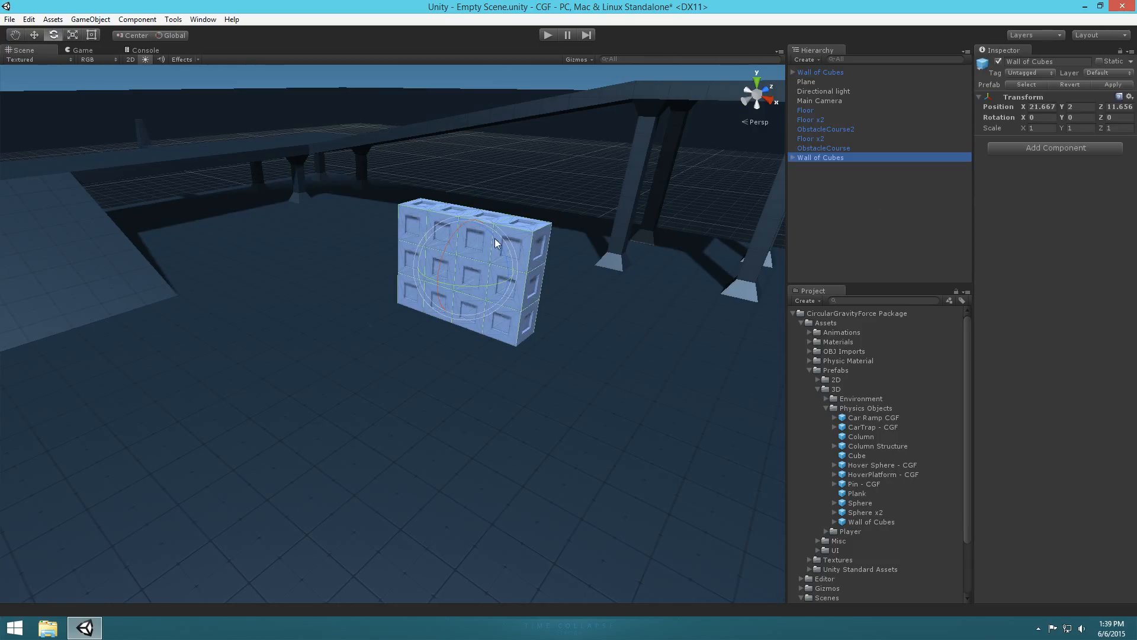
drag(479, 221, 469, 84)
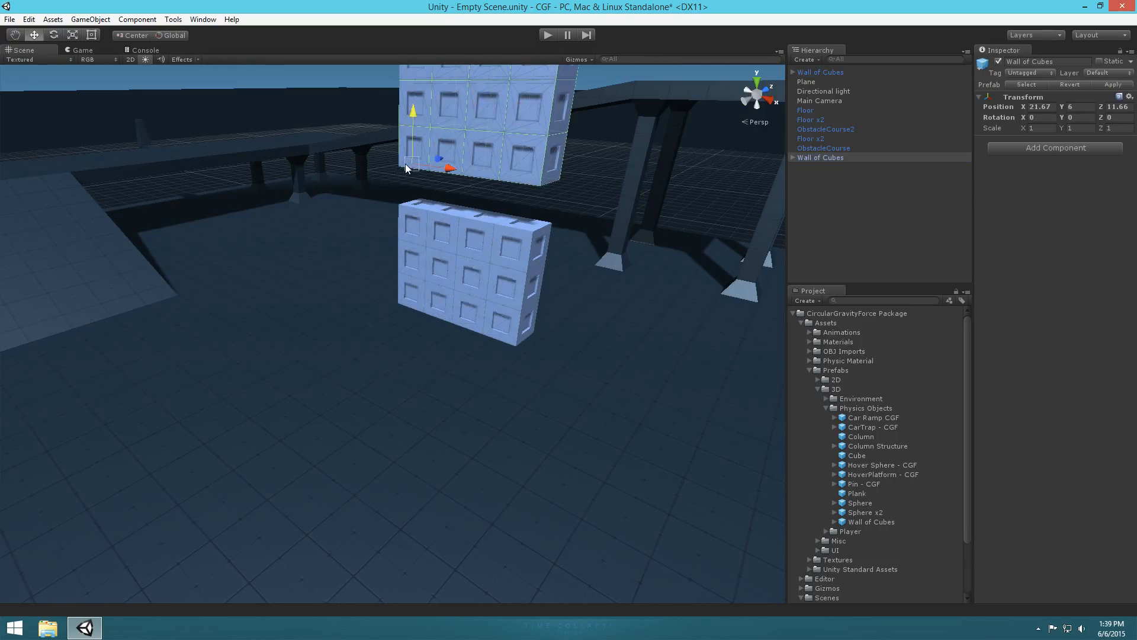
drag(405, 164, 403, 201)
right_drag(575, 237, 673, 190)
click(657, 138)
right_drag(455, 301, 478, 238)
click(429, 123)
right_drag(385, 277, 344, 240)
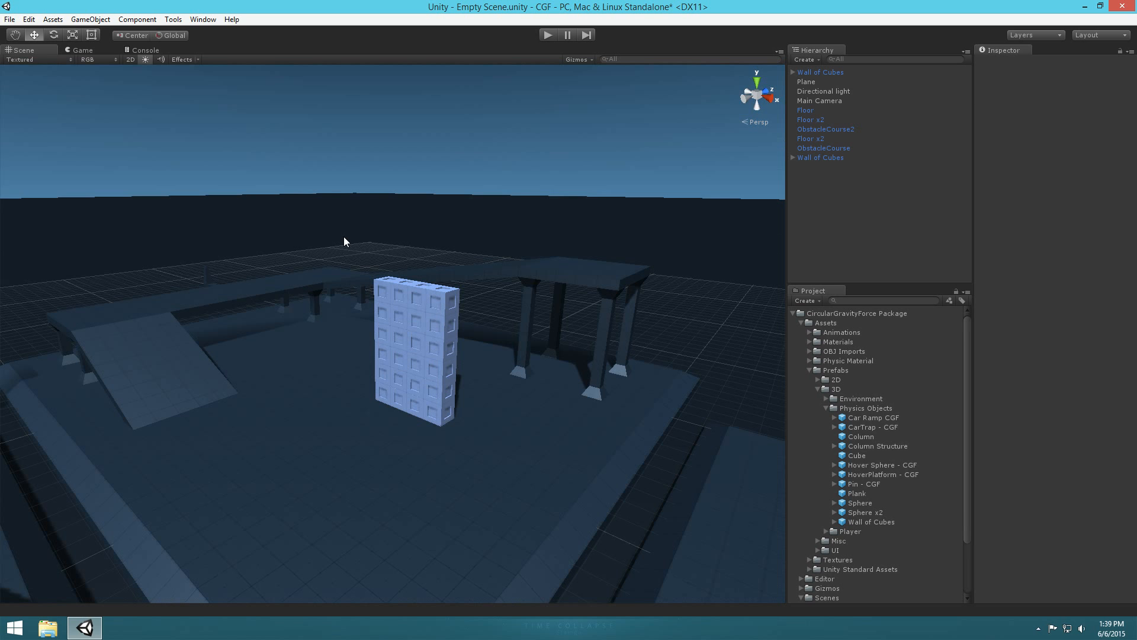
right_drag(529, 202, 521, 226)
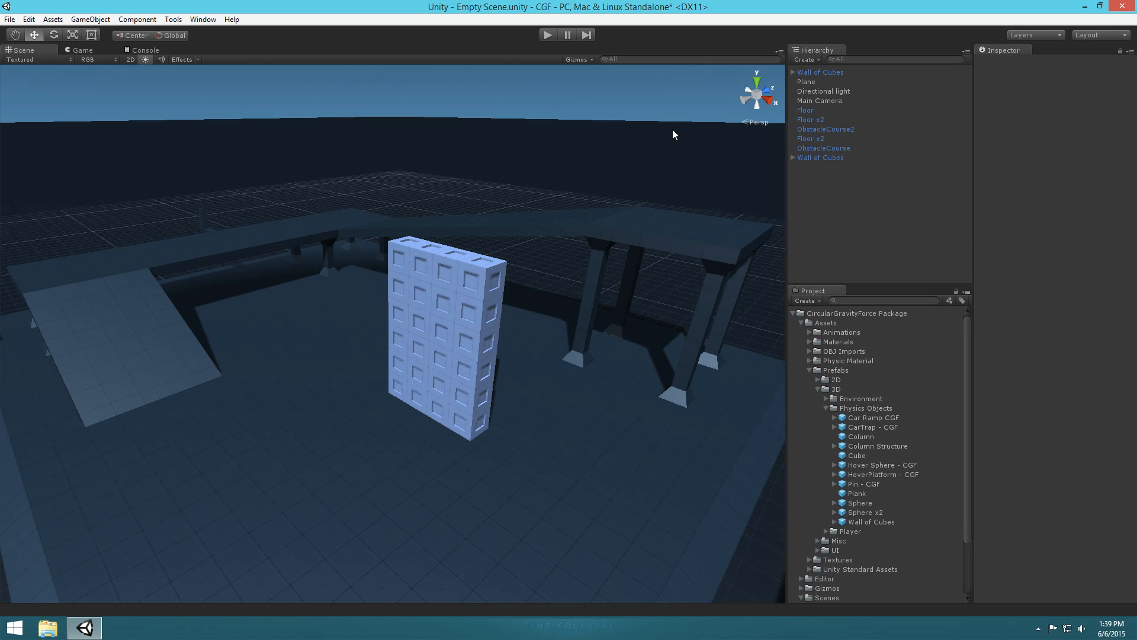
- Collapse the project's 3D, Prefabs, Assets and CircularGravityForce Package folders
click(818, 389)
click(809, 371)
click(801, 323)
click(793, 313)
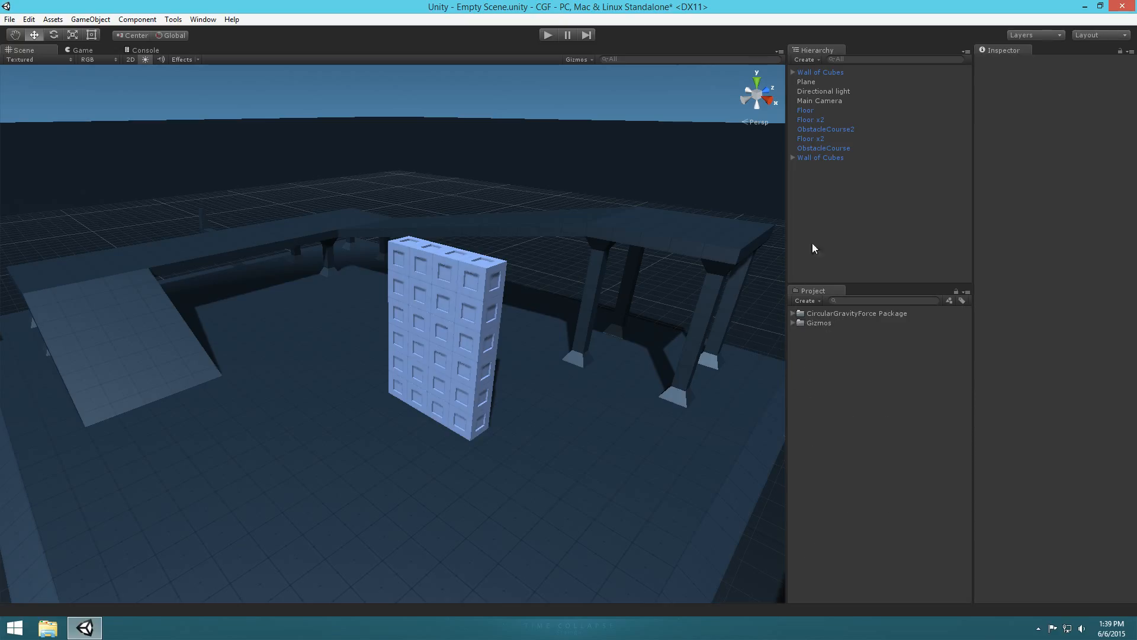
- Add a new Particle System to the scene and expand its Renderer settings
right_click(827, 201)
mouse_move(851, 366)
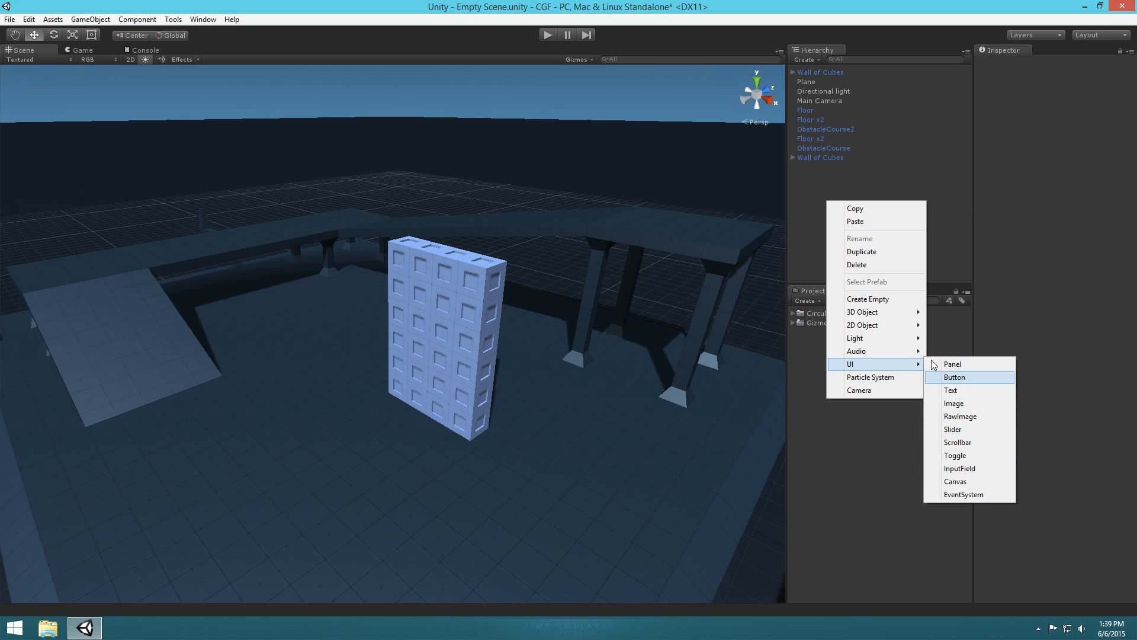
mouse_move(868, 343)
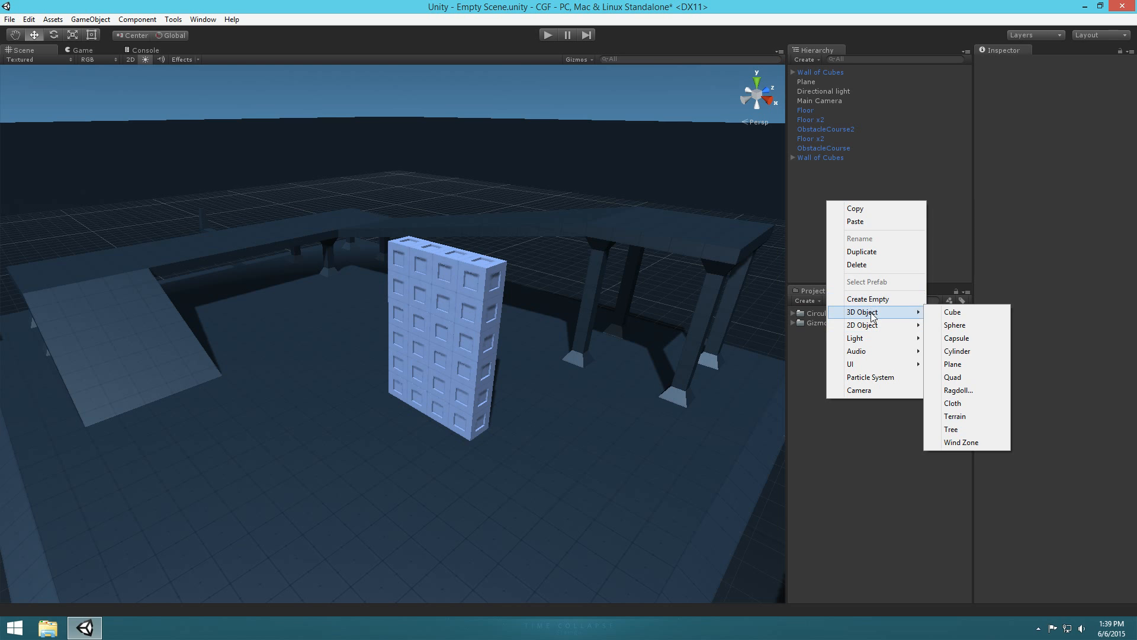
mouse_move(873, 317)
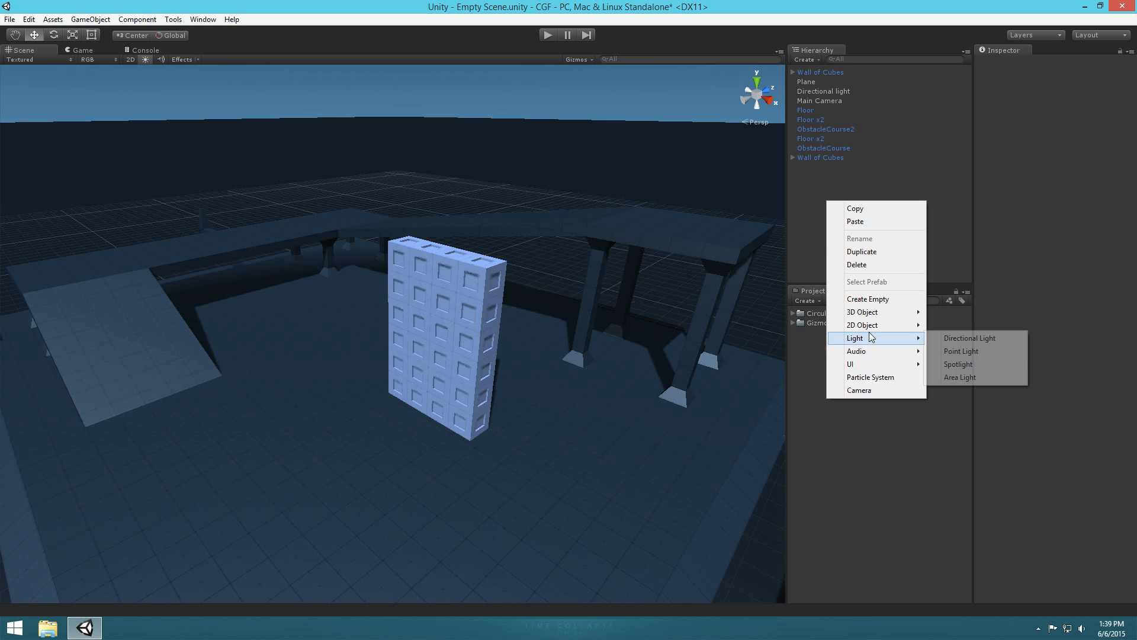
click(862, 378)
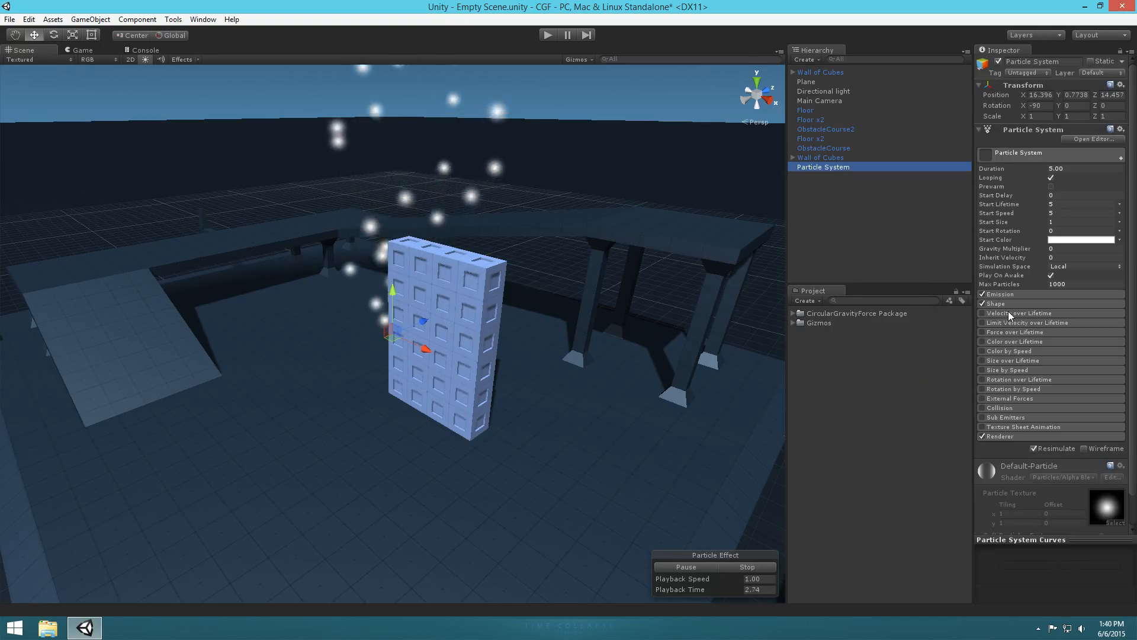
click(1005, 435)
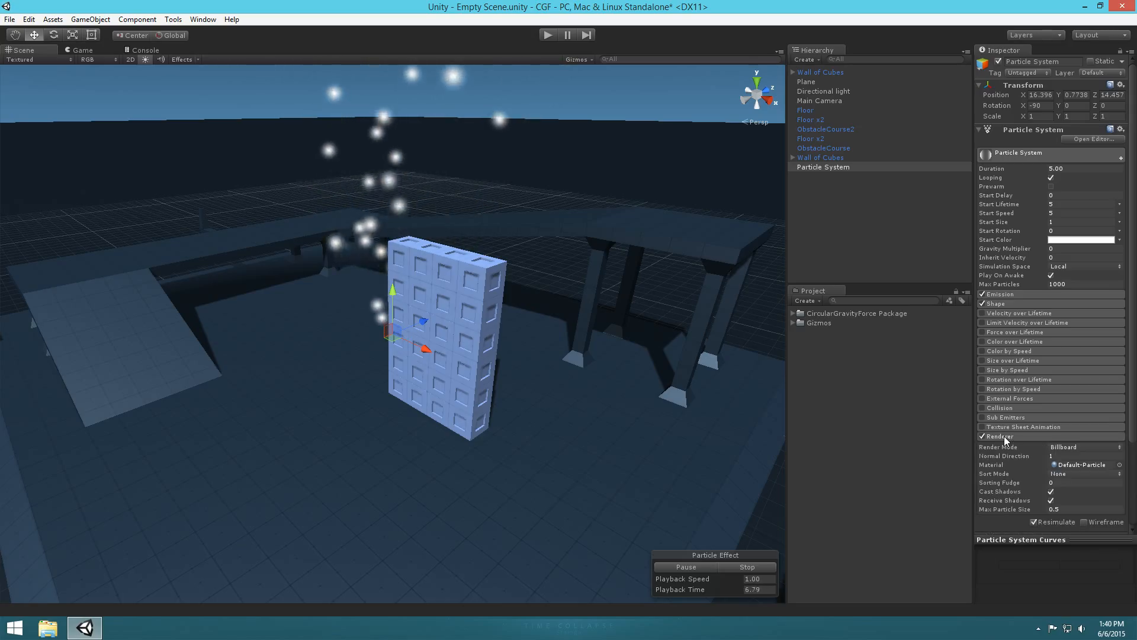
- Set the particle system's Duration to 1 and its Start Speed to 1
click(1073, 169)
text(1)
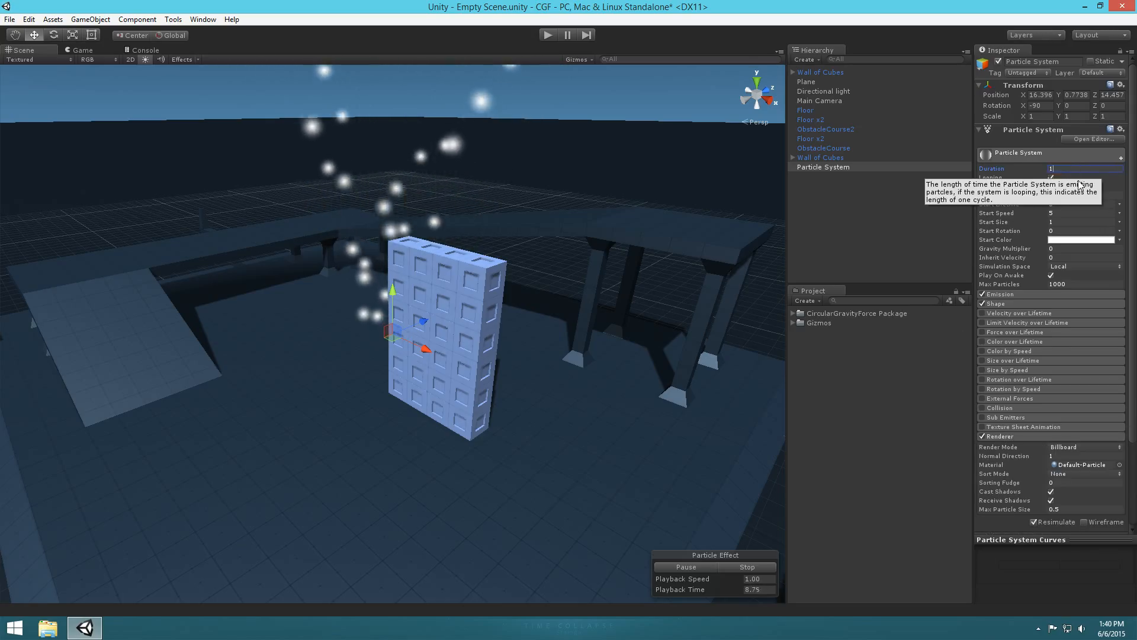
key(Tab)
click(1064, 205)
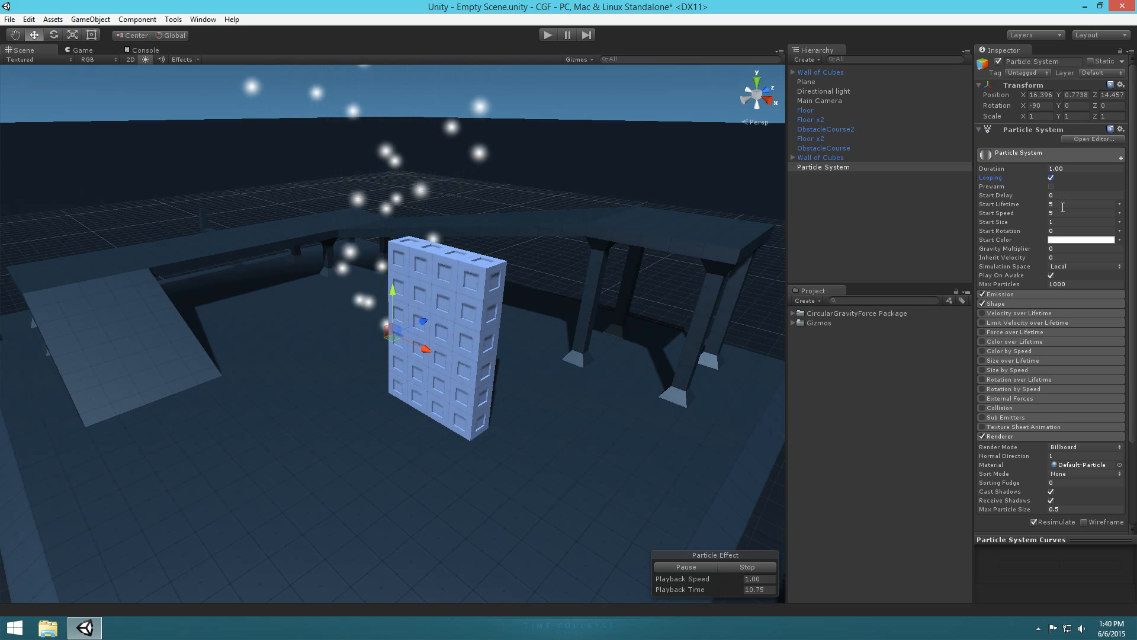
click(1064, 213)
text(1)
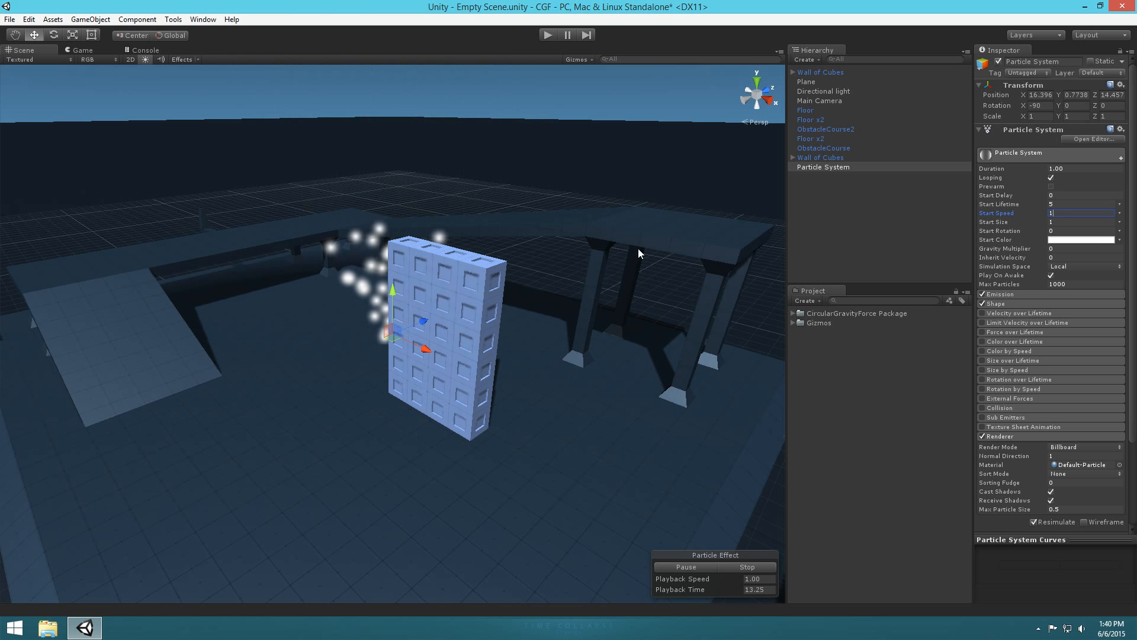
- Move the particle system in front of the wall of cubes, to about X 21.44, Y 5.03, Z 5.83
right_drag(638, 254, 605, 261)
key(s)
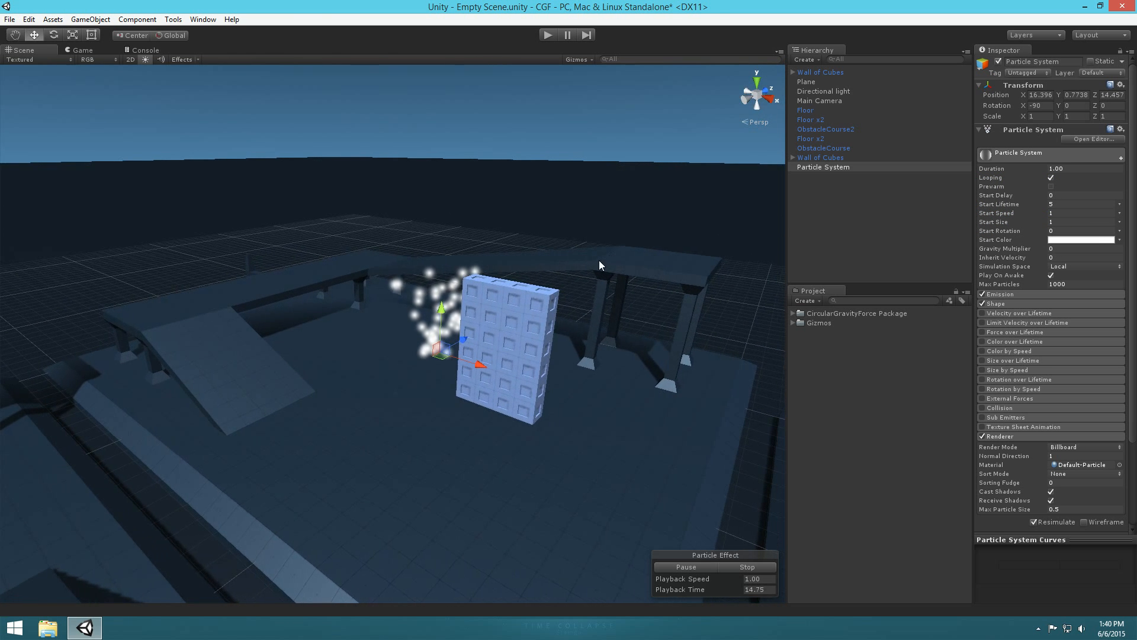
drag(454, 355, 397, 269)
mouse_move(397, 269)
right_down()
mouse_move(428, 255)
mouse_move(418, 264)
right_up()
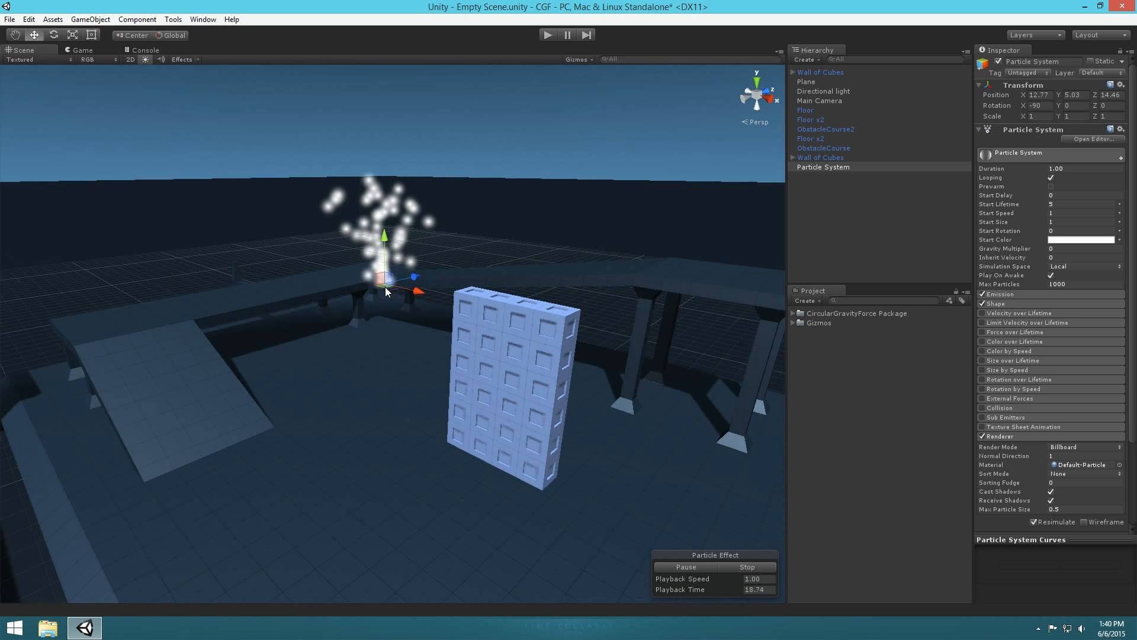
drag(384, 291, 375, 411)
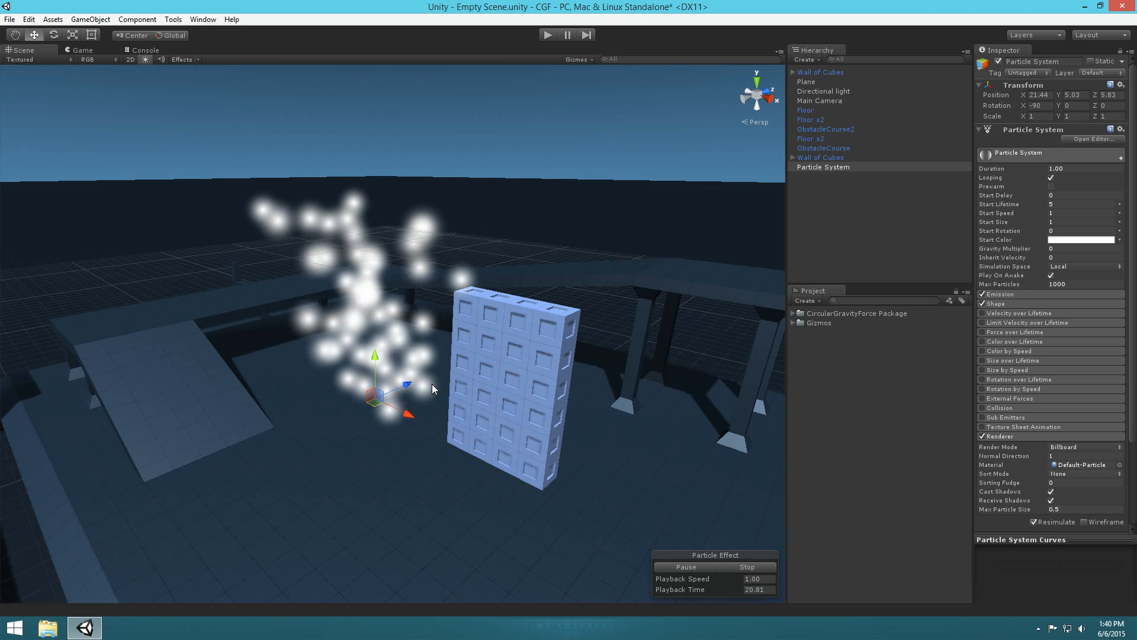
- Set the particle system's Start Size to 0.1 and its Start Speed to 0.25
click(1070, 213)
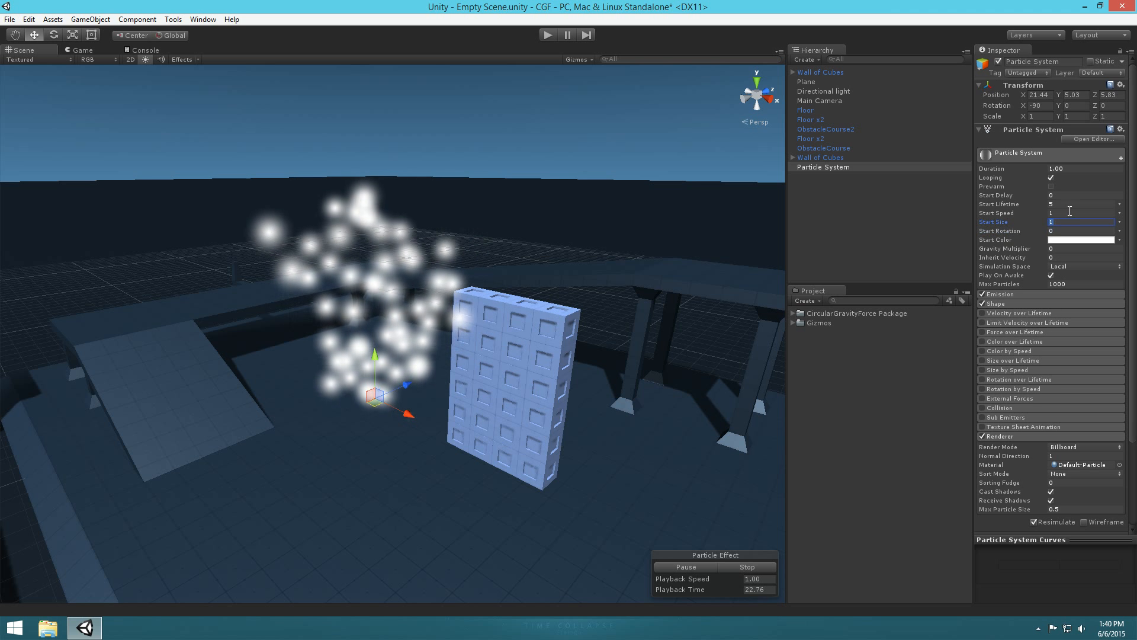
key(Tab)
text(.25)
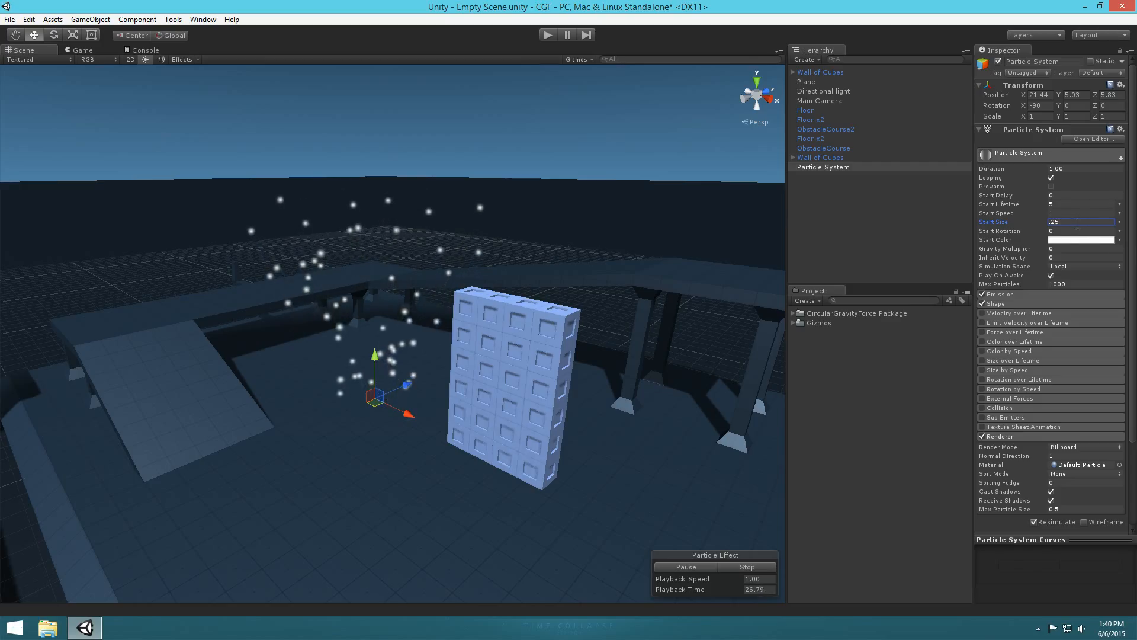
key(BackSpace)
key(BackSpace)
text(1)
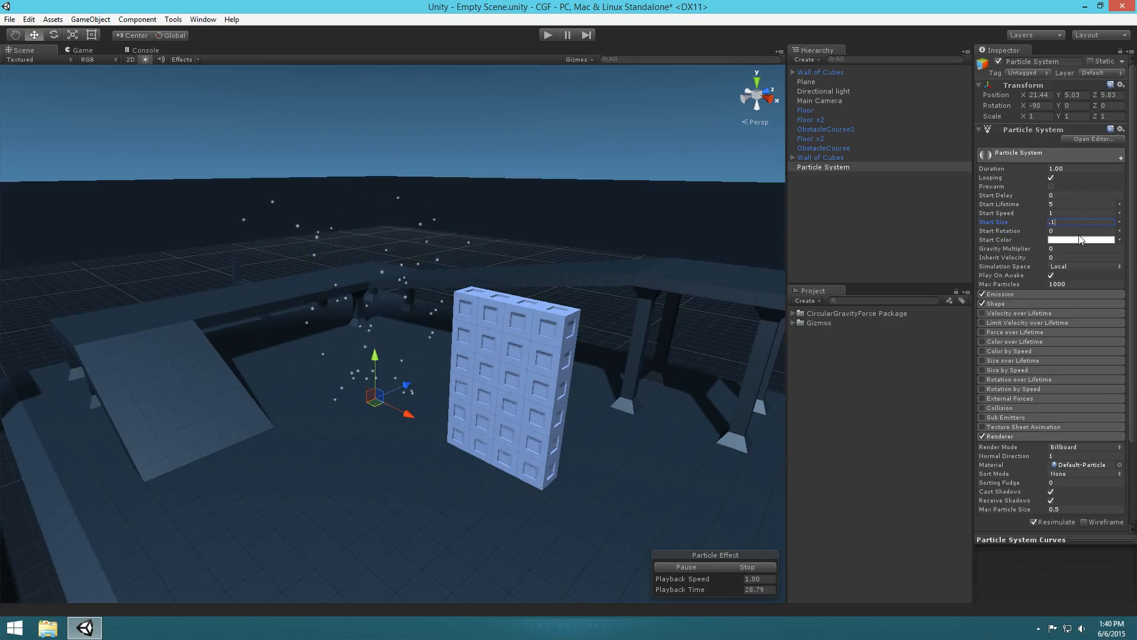
click(1060, 203)
- Expand the particle system's Emission and Shape settings and set the emitter shape to Sphere
click(1011, 295)
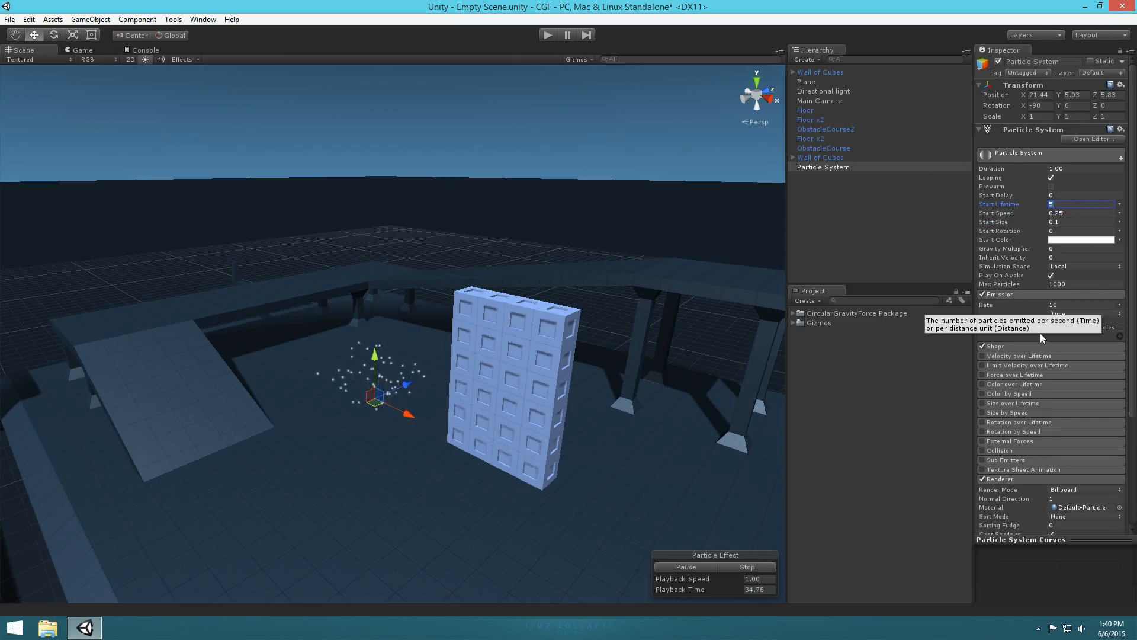
click(996, 345)
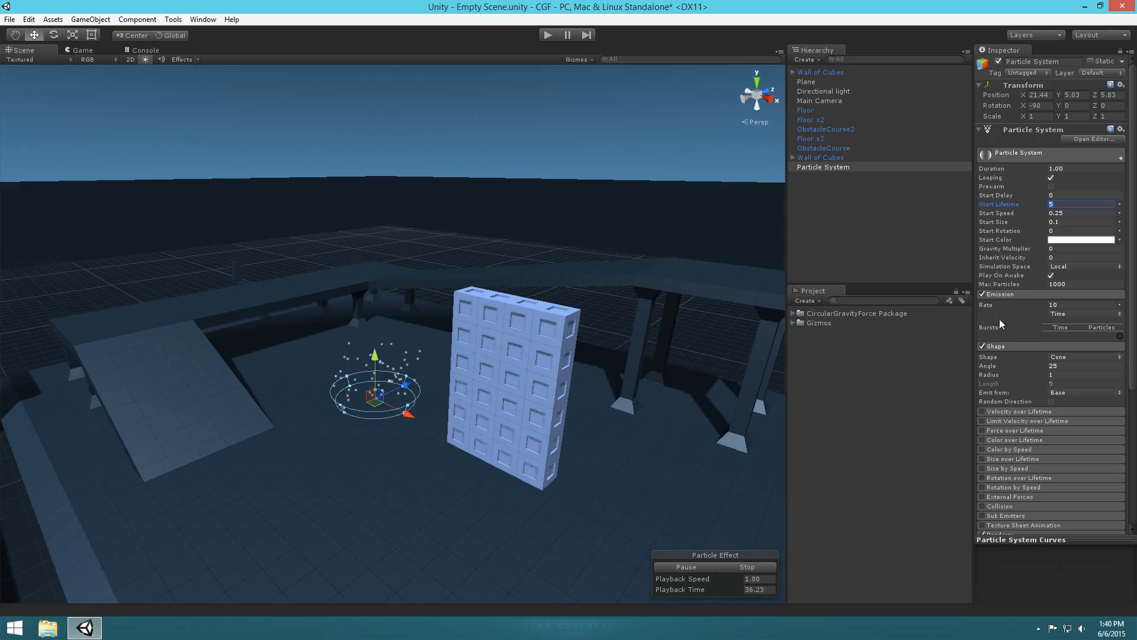
click(1069, 358)
click(1076, 369)
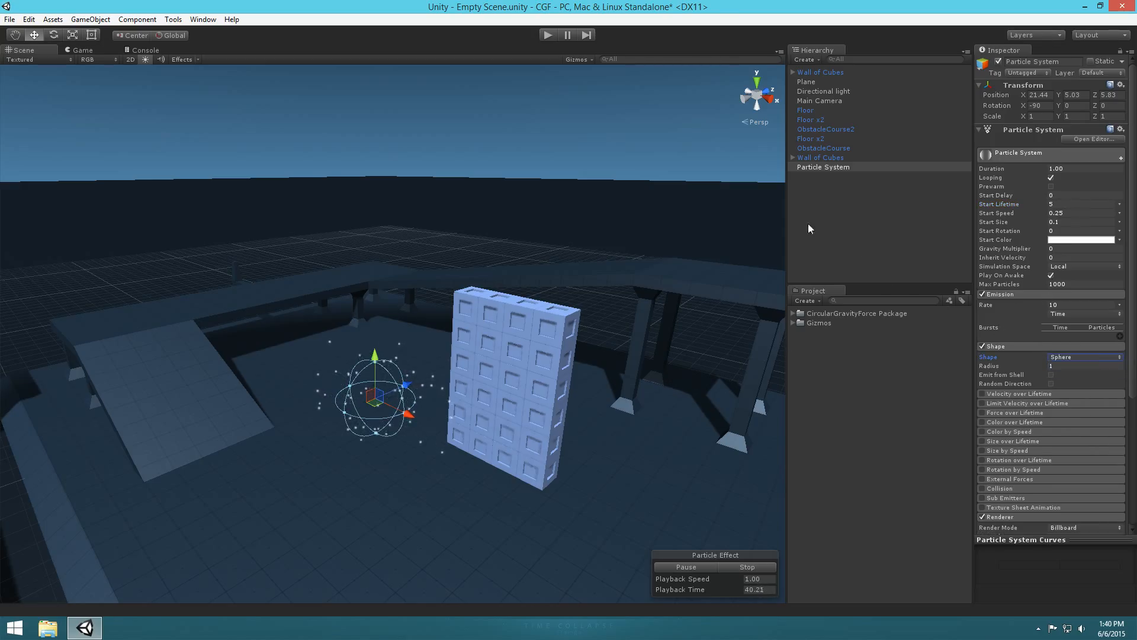
scroll(647, 315, up, 5)
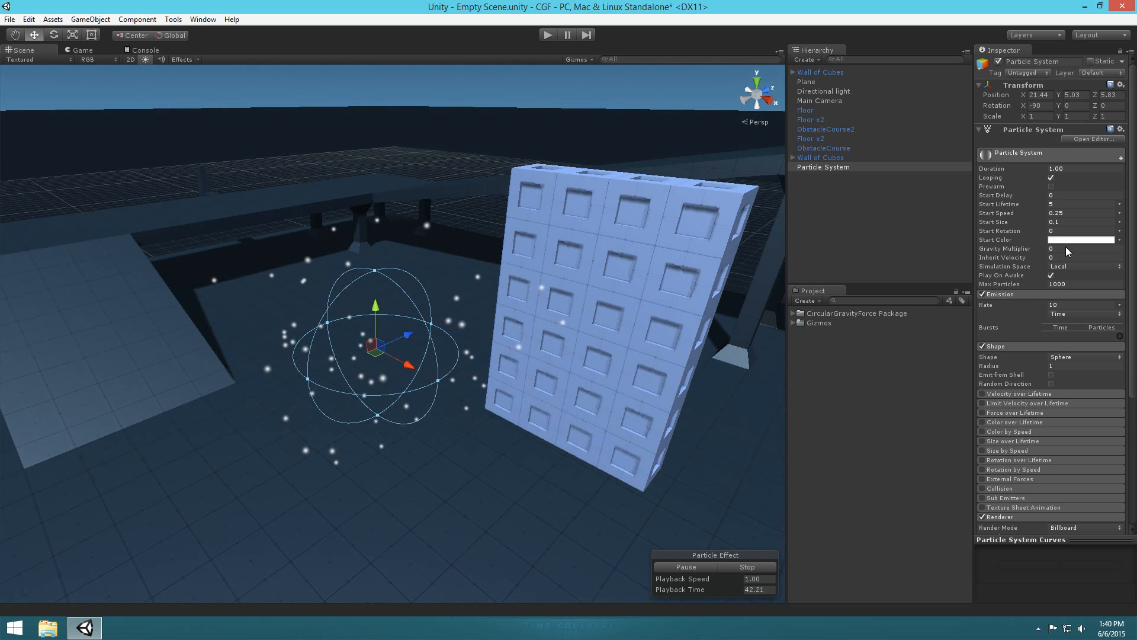
- Set the particle system's Start Color to a golden yellow with R 255, G 216, B 0
click(1066, 240)
drag(108, 127, 95, 51)
click(108, 124)
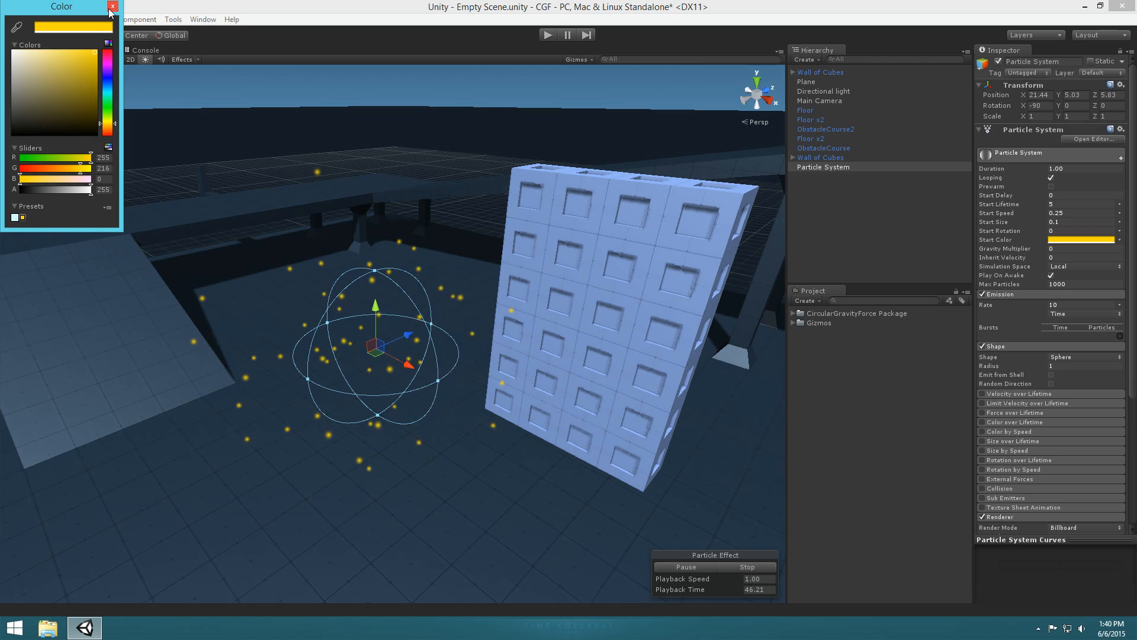
click(529, 234)
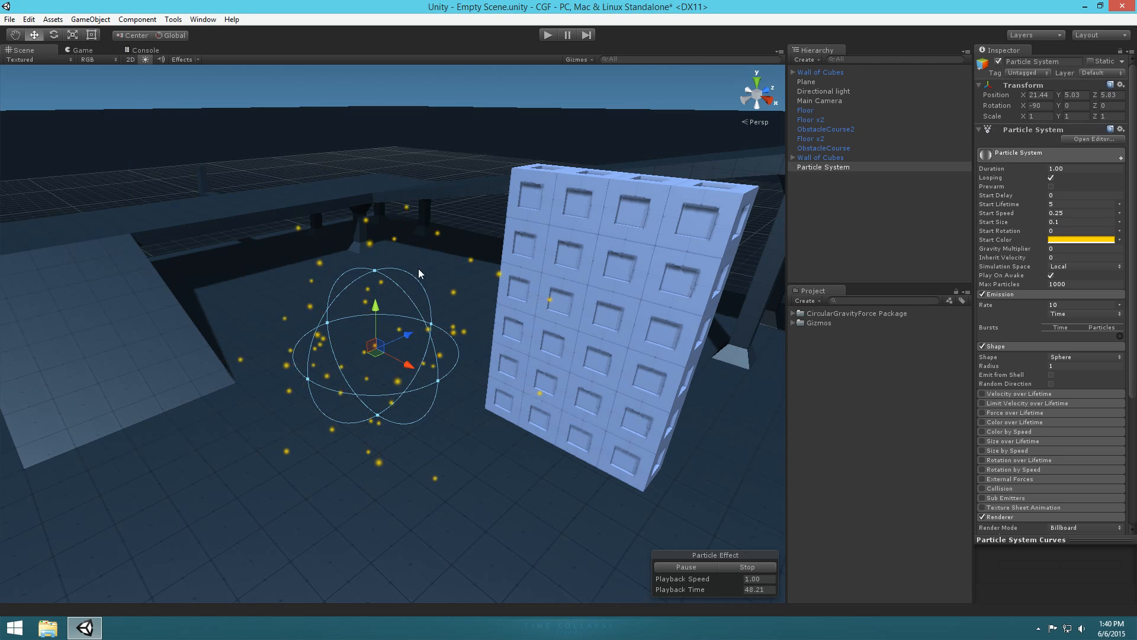
- Rename the particle system as "Particle System - Fire" and clear the selection
right_drag(418, 268, 437, 303)
click(820, 176)
click(819, 169)
click(859, 169)
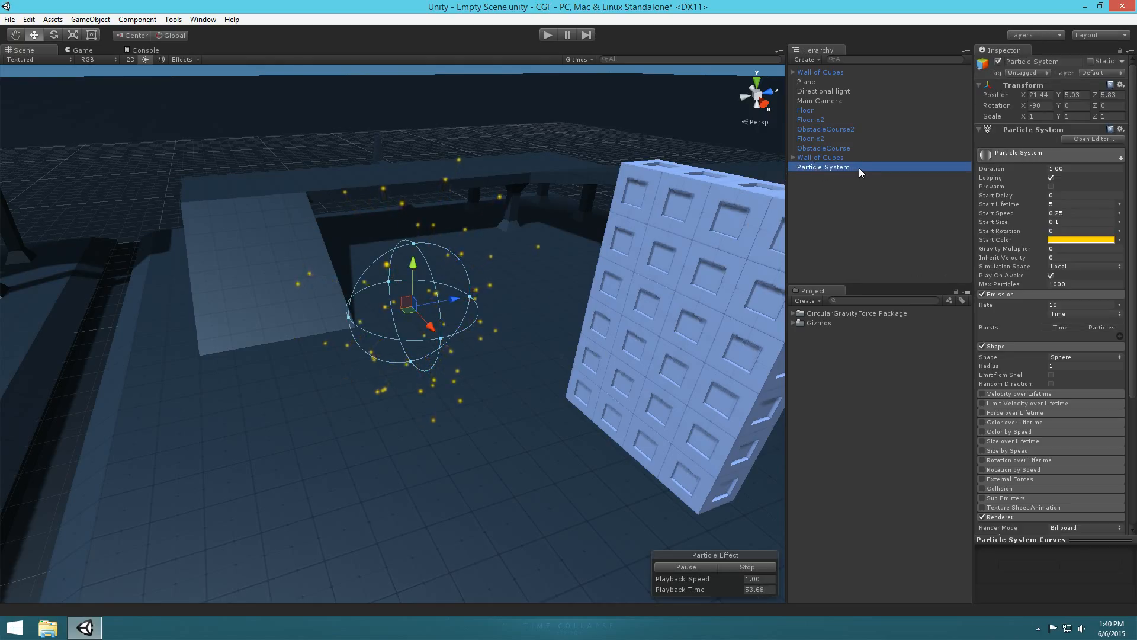
text(- )
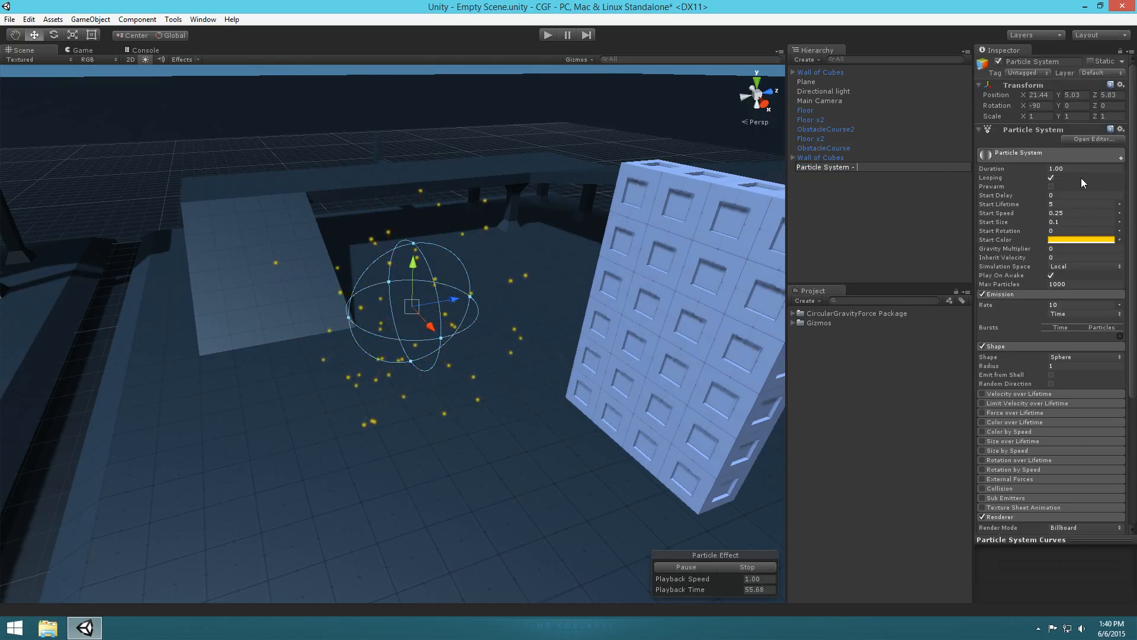
text(Fire)
key(Return)
click(865, 193)
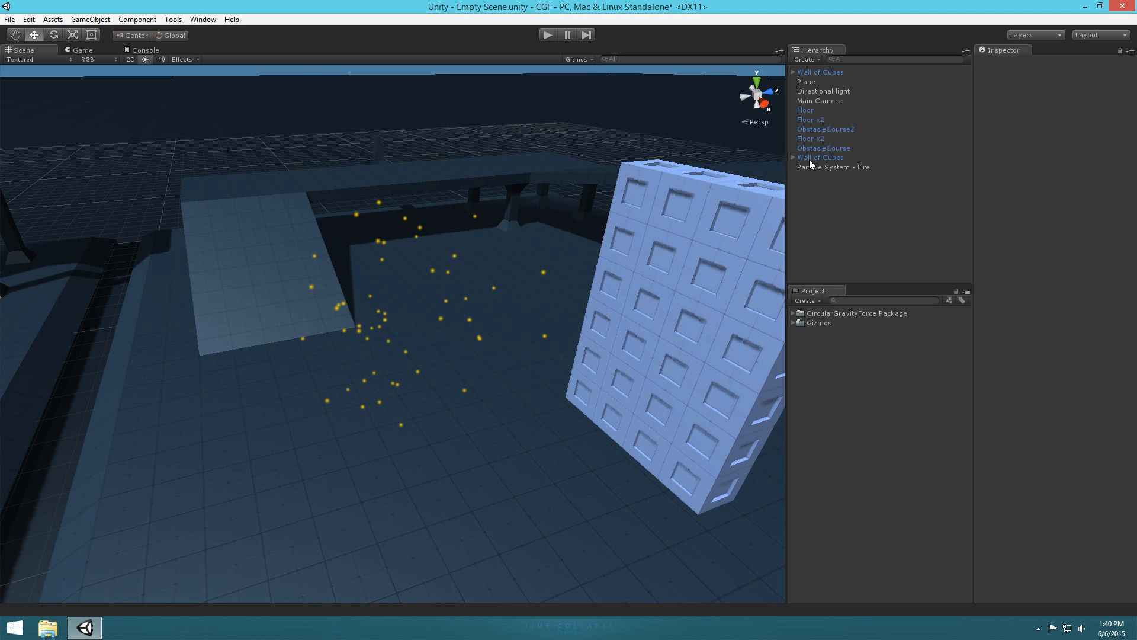
- Save Particle System - Fire as a prefab in the project's root folder and delete it from the scene
alt+drag(449, 225, 507, 228)
click(831, 168)
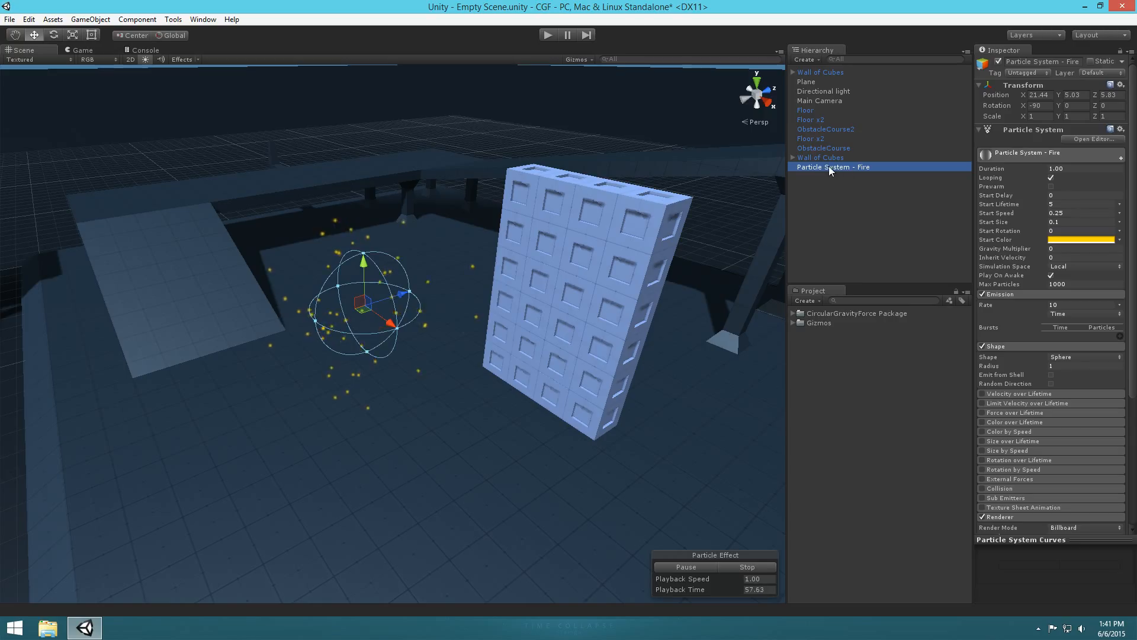
drag(847, 380, 847, 381)
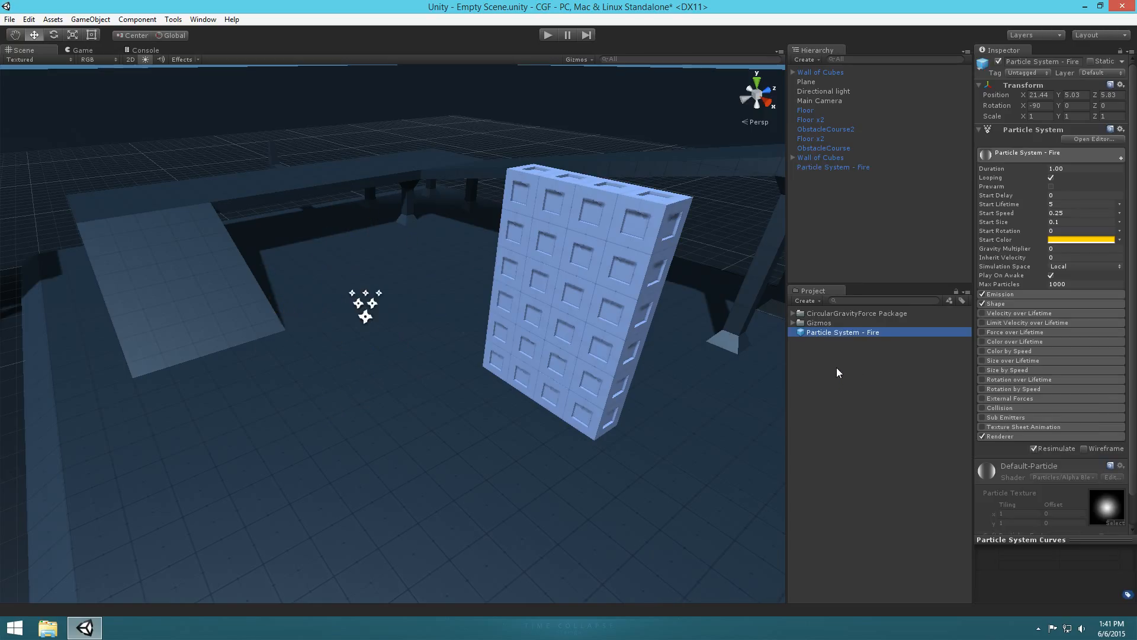
click(835, 266)
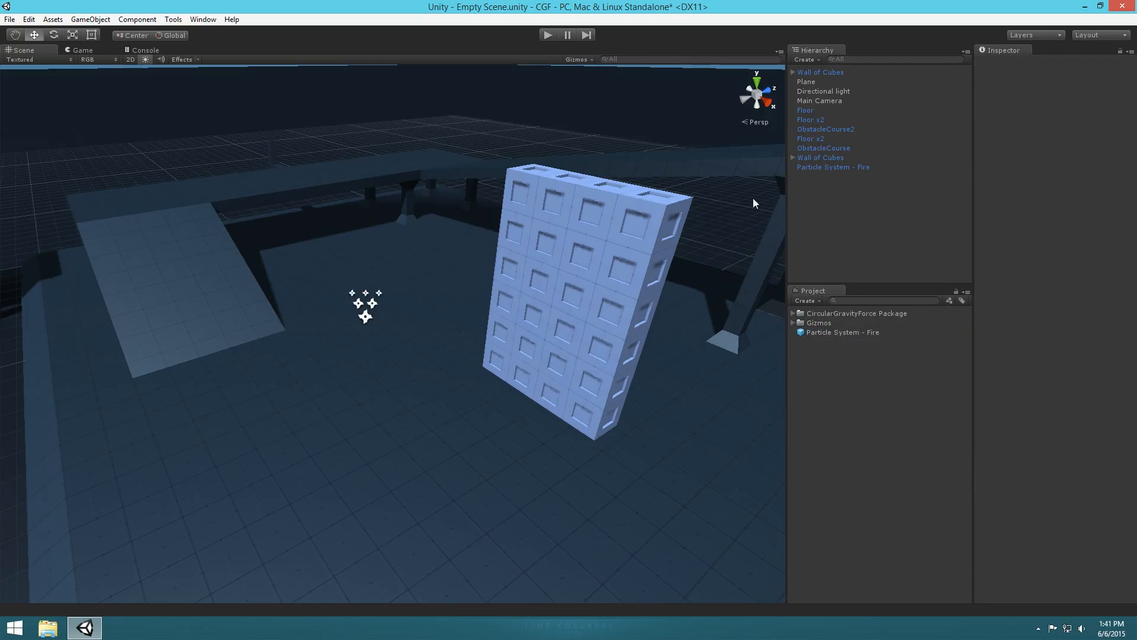
key(Delete)
- Focus on both stacked Wall of Cubes objects, create a default CGF with the wizard and move it in front, about X 21.67, Y 3.5, Z 4.65
alt+drag(529, 236, 481, 238)
alt+scroll(481, 237, up, 3)
click(513, 308)
shift+click(510, 331)
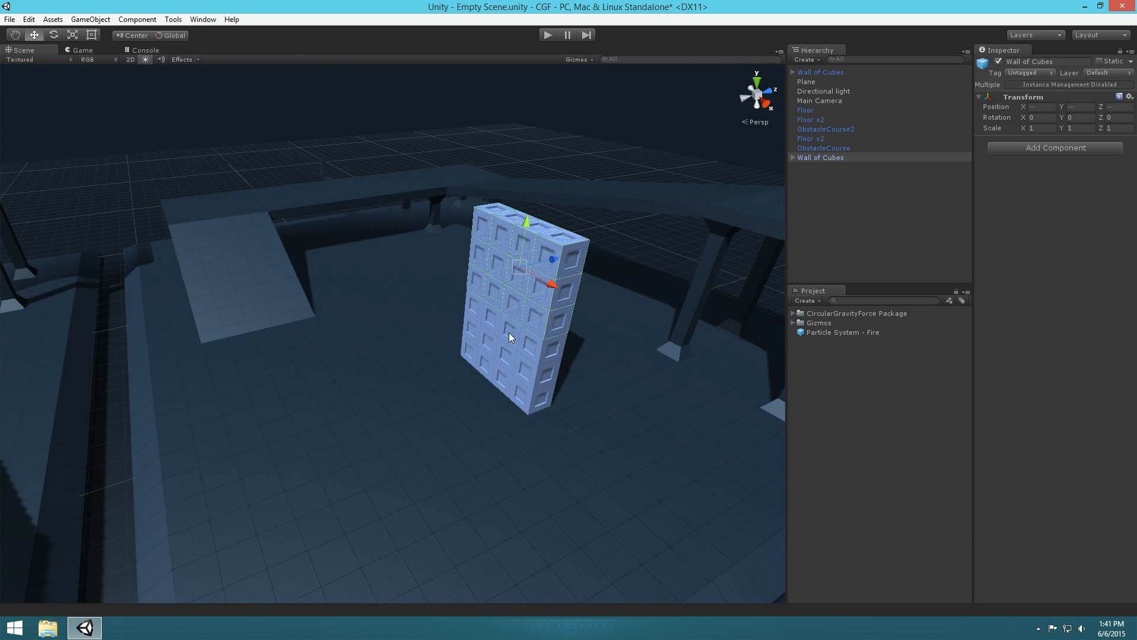
key(f)
click(137, 20)
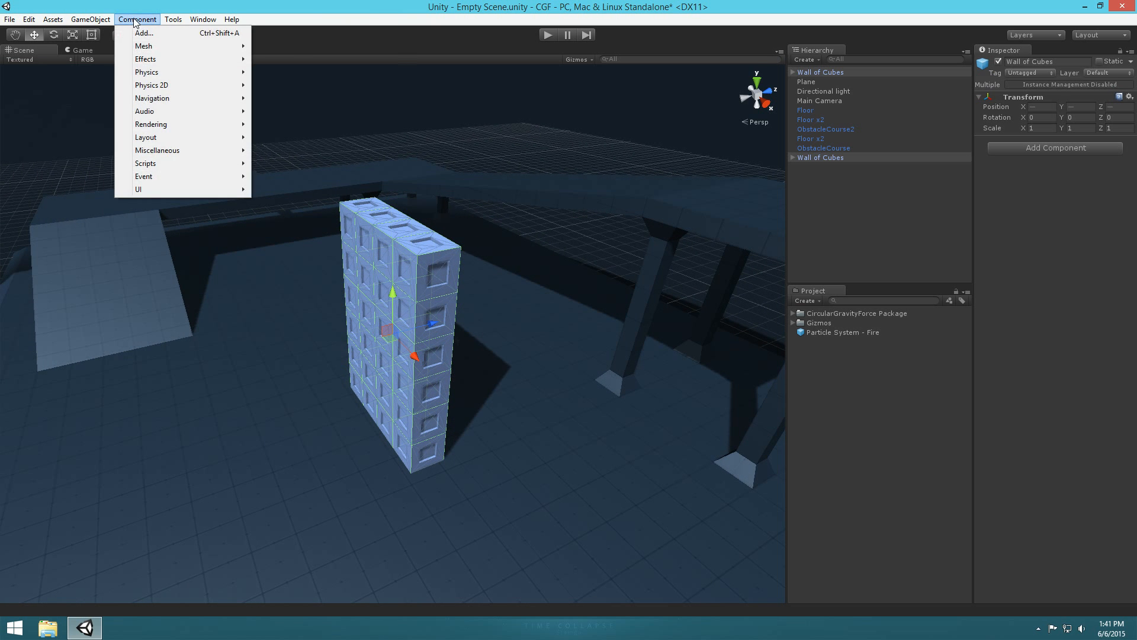
mouse_move(175, 30)
click(260, 33)
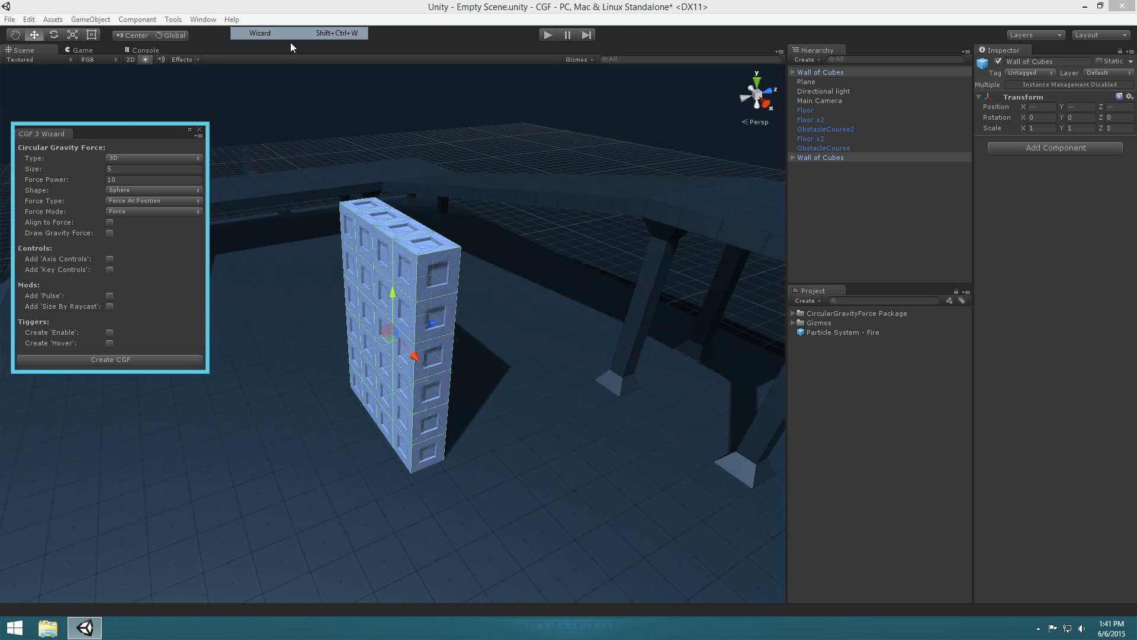
click(178, 359)
drag(432, 324, 451, 353)
right_drag(450, 353, 537, 351)
- Examine the Force Type and Shape options in the CGF wizard and close the wizard
click(141, 201)
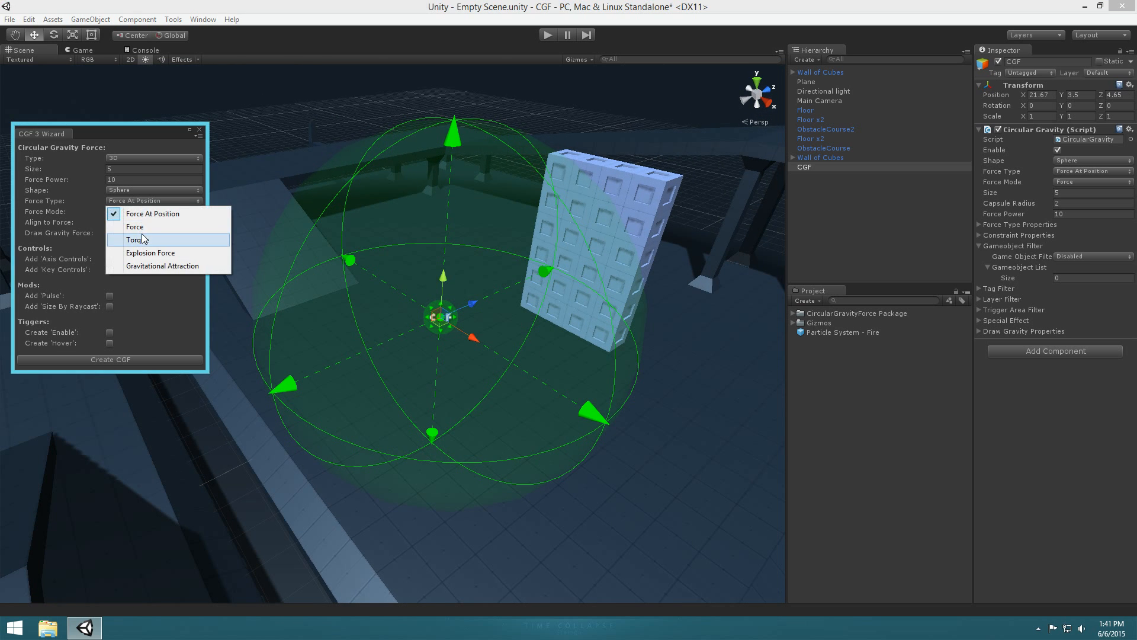
click(144, 191)
click(144, 191)
click(220, 140)
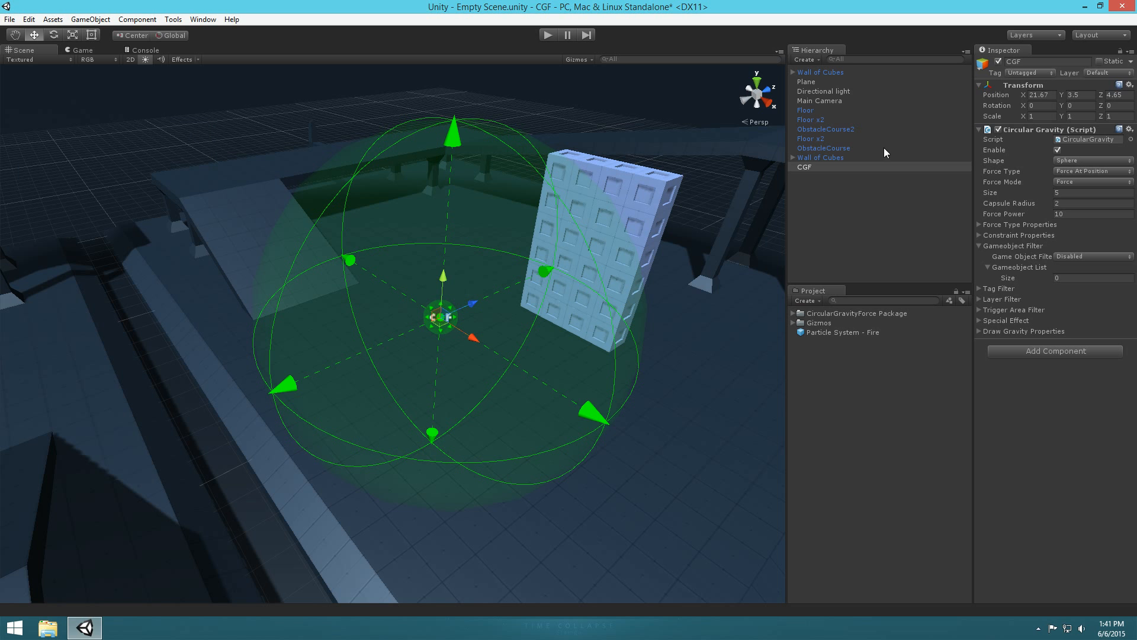
- Set the CGF's Shape to Capsule and rotate it to about -45° around the Y axis
click(808, 168)
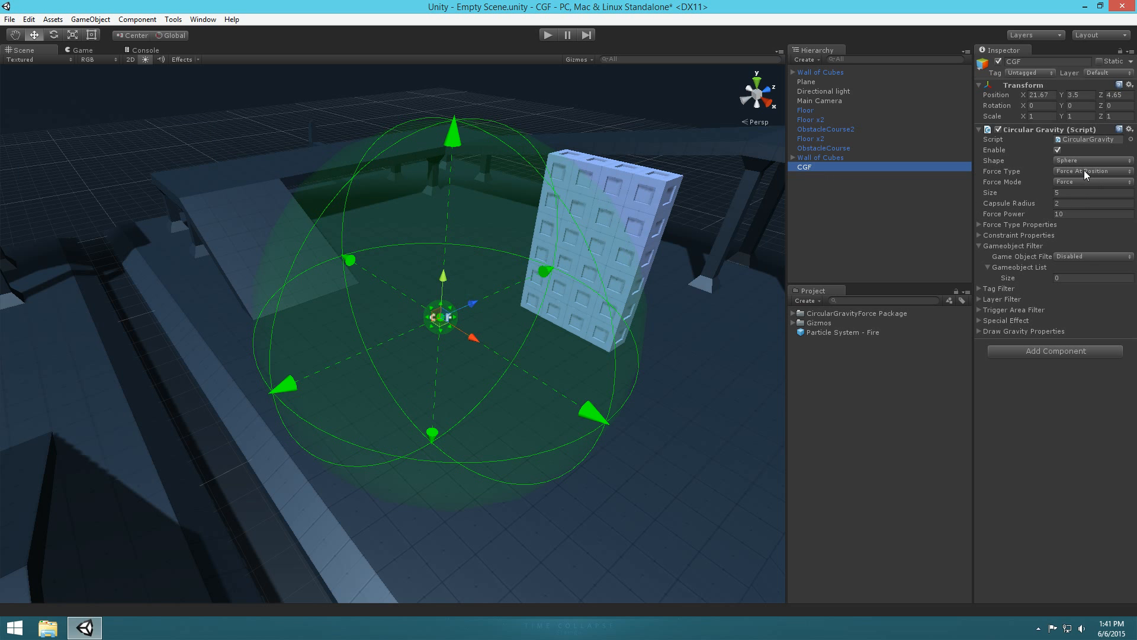
click(1084, 170)
click(1075, 158)
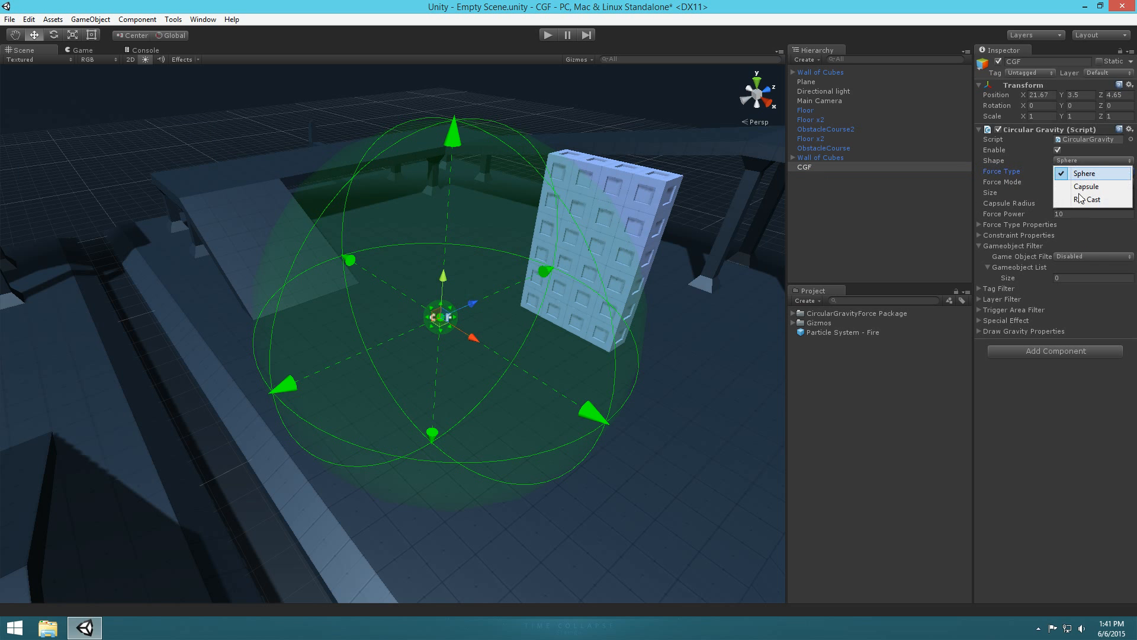
click(1086, 186)
key(e)
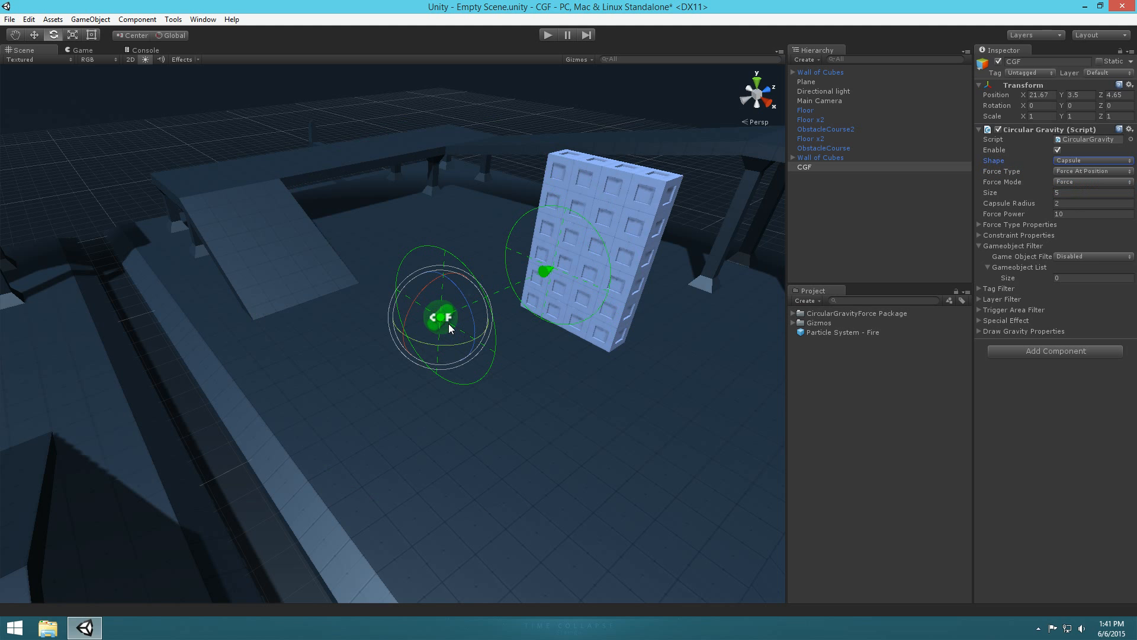
drag(439, 347, 514, 350)
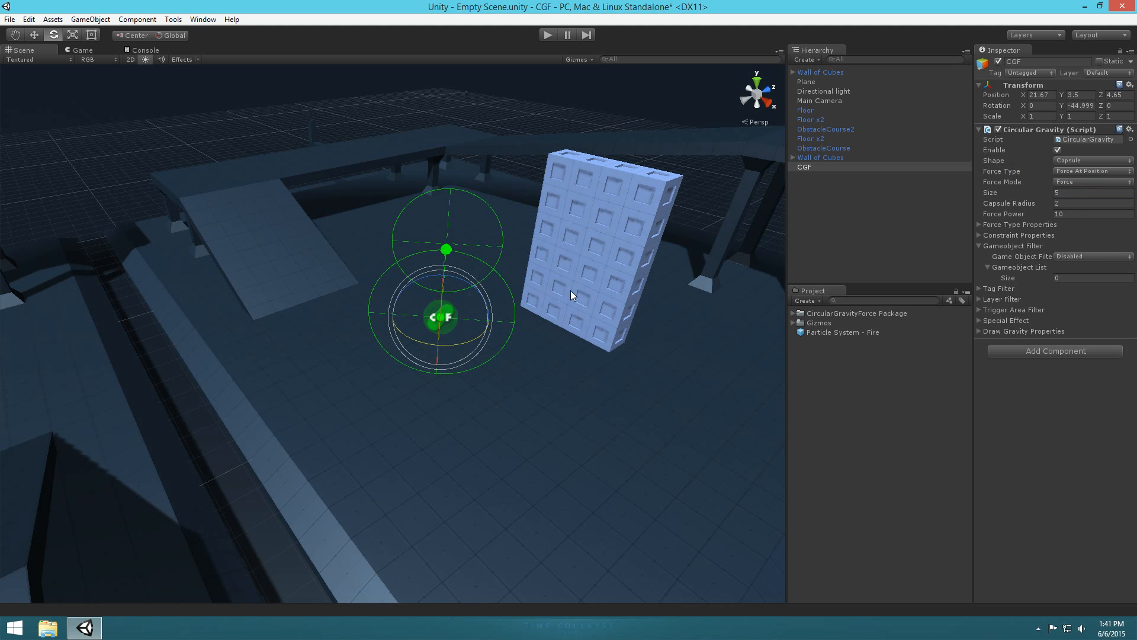
- Set the CGF's Capsule Radius to 2 and its Size to 10
drag(1015, 202, 1047, 207)
click(1076, 205)
text(2)
key(Tab)
click(1066, 206)
click(1067, 194)
click(1069, 214)
click(1070, 193)
text(10)
mouse_move(507, 258)
right_down()
mouse_move(485, 254)
mouse_move(498, 251)
right_up()
key(w)
key(d)
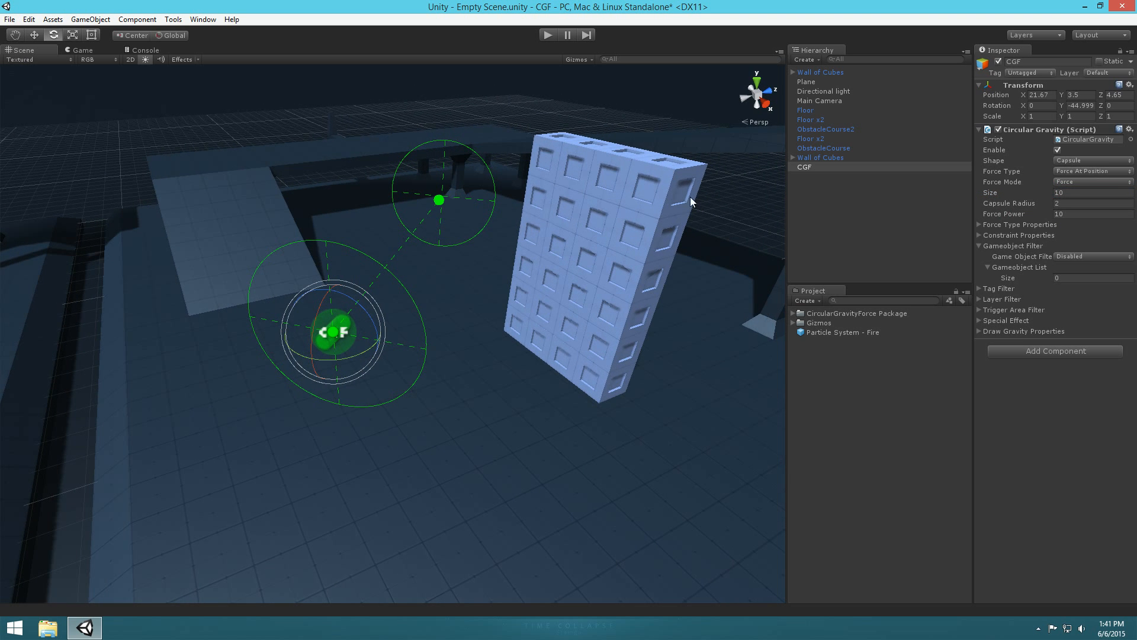
- Collapse the CGF's Gameobject Filter, expand its Special Effect section and examine the Physics Effect options
click(801, 166)
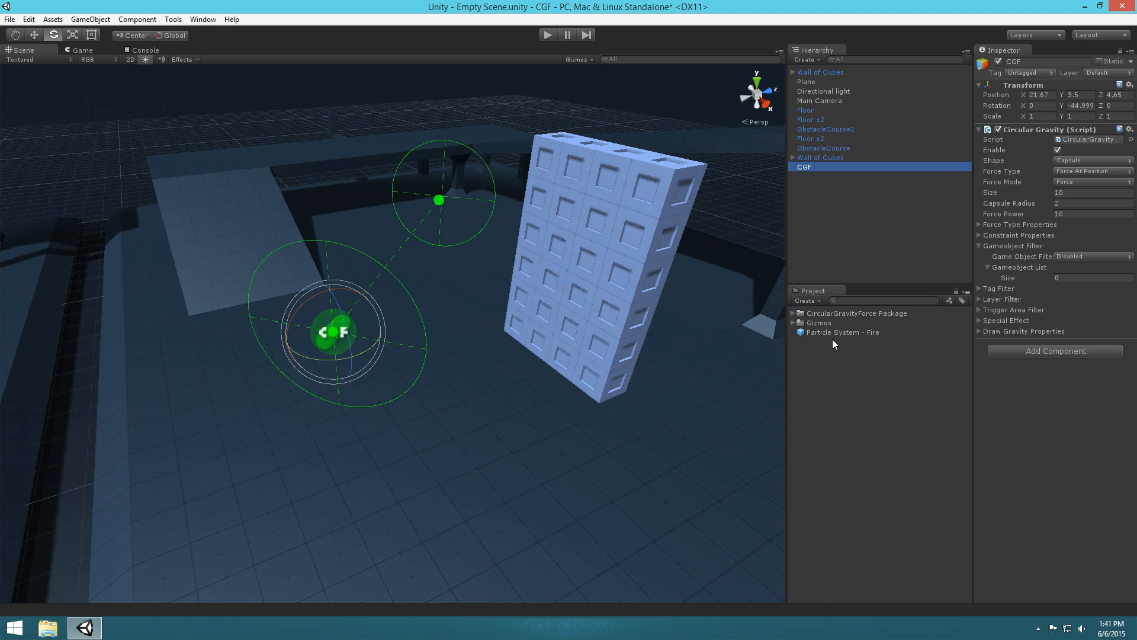
click(834, 333)
click(831, 203)
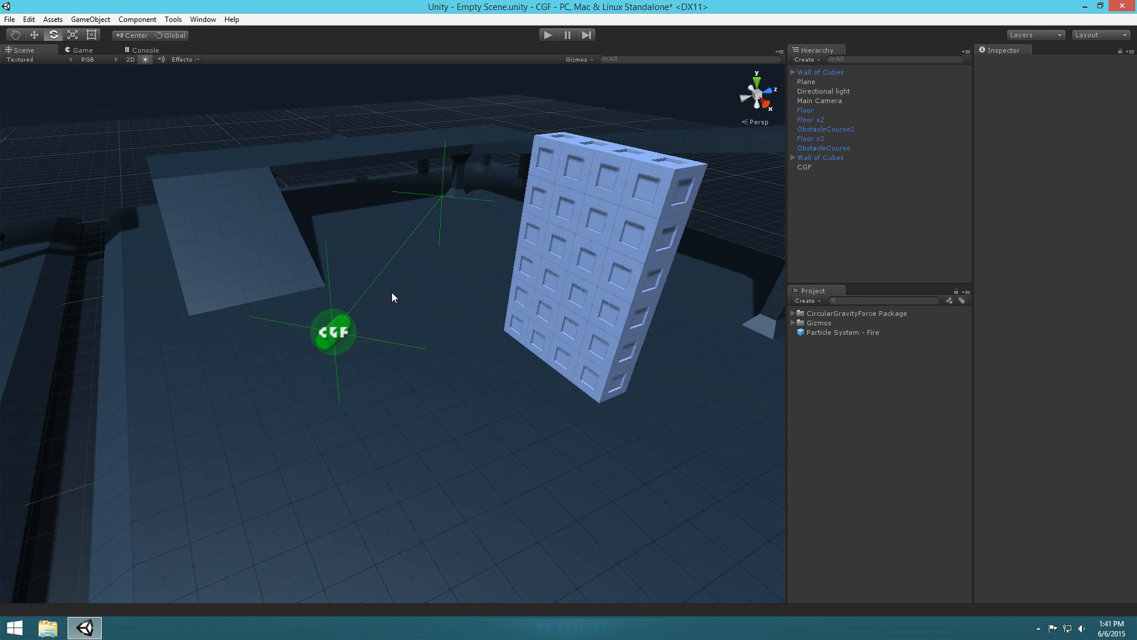
click(809, 167)
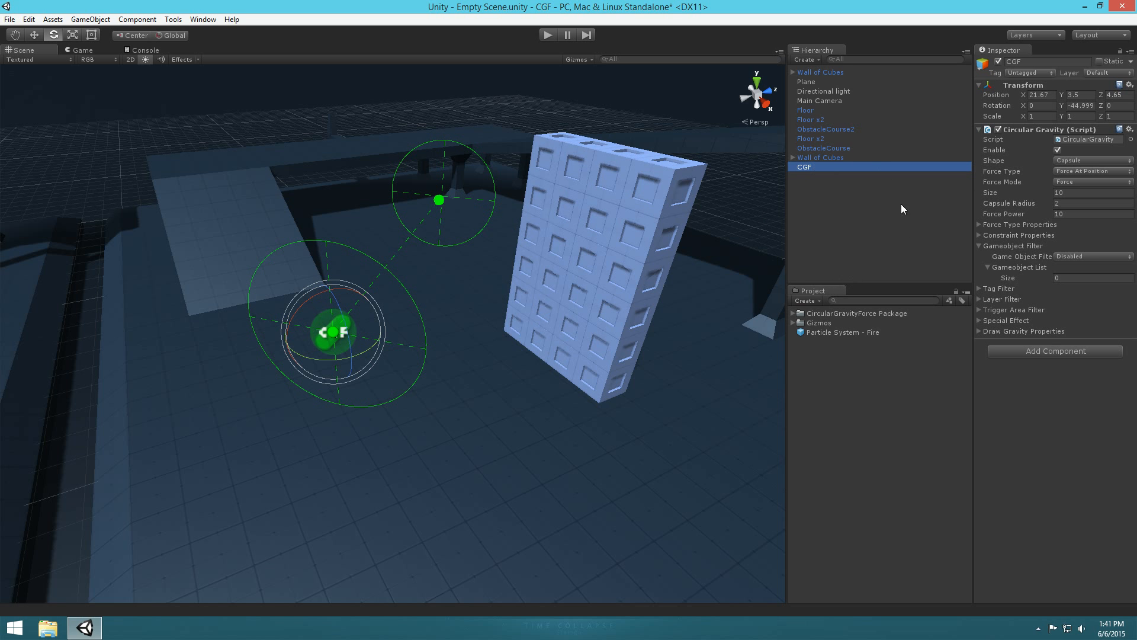
click(980, 246)
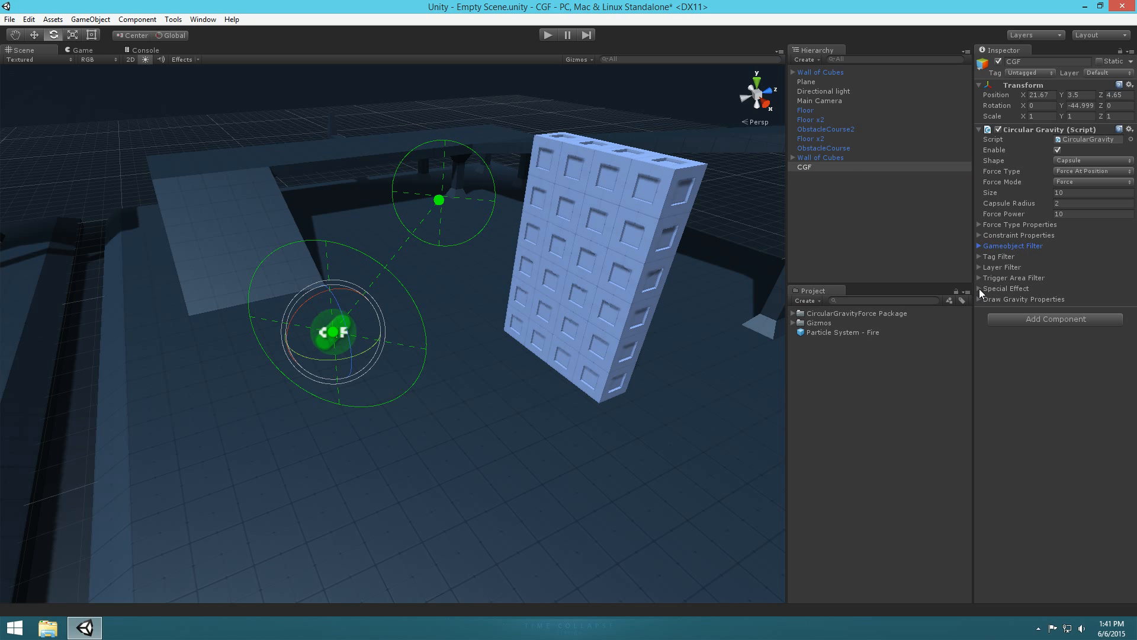
click(980, 289)
click(1099, 301)
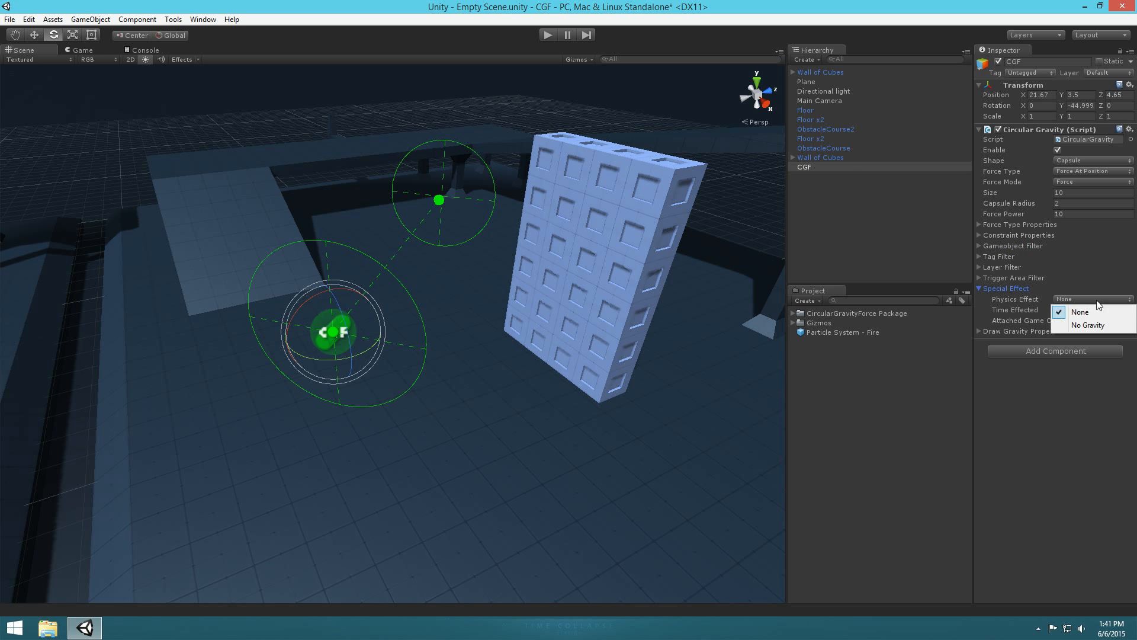
click(1041, 453)
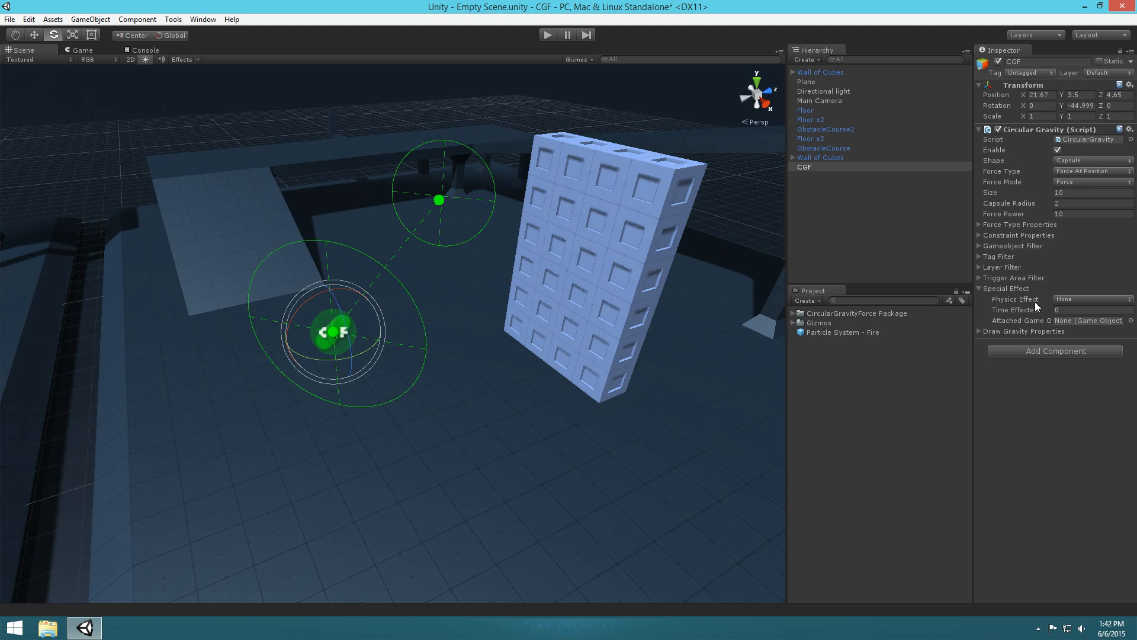
click(1061, 299)
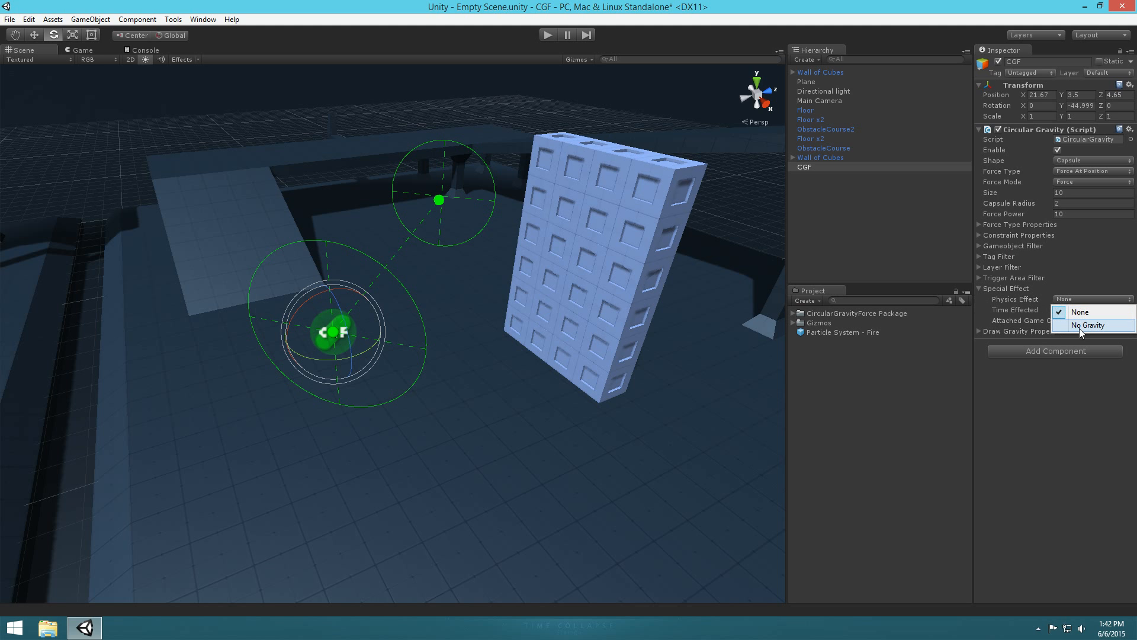
click(1045, 381)
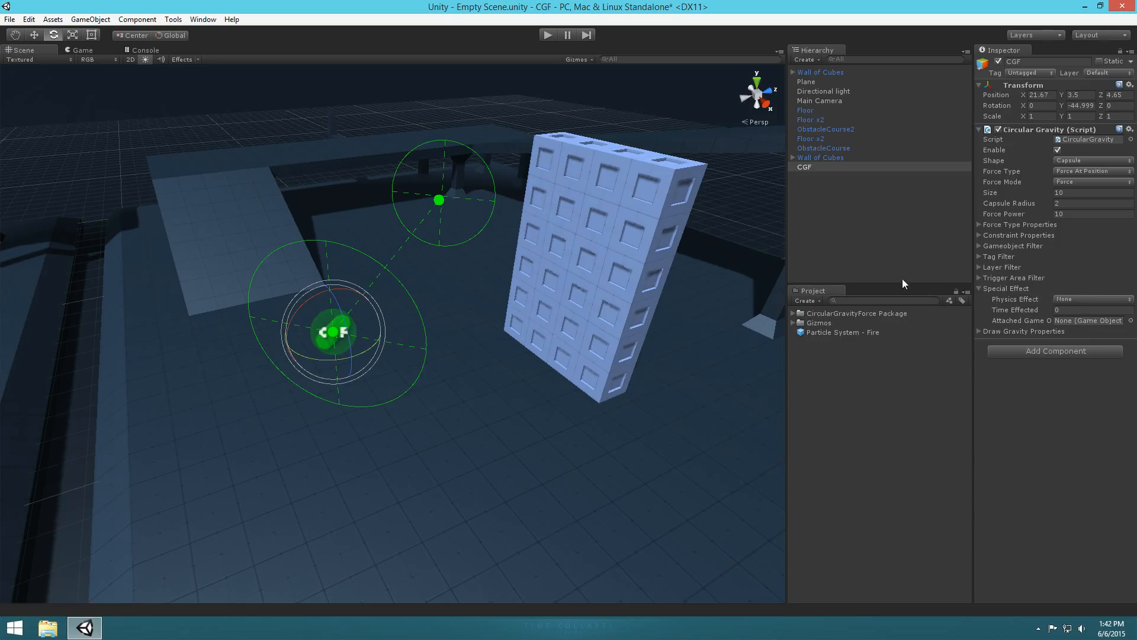
- Widen the Inspector, assign Particle System - Fire as the CGF's Attached Game Object and set Time Effected to 3
click(811, 167)
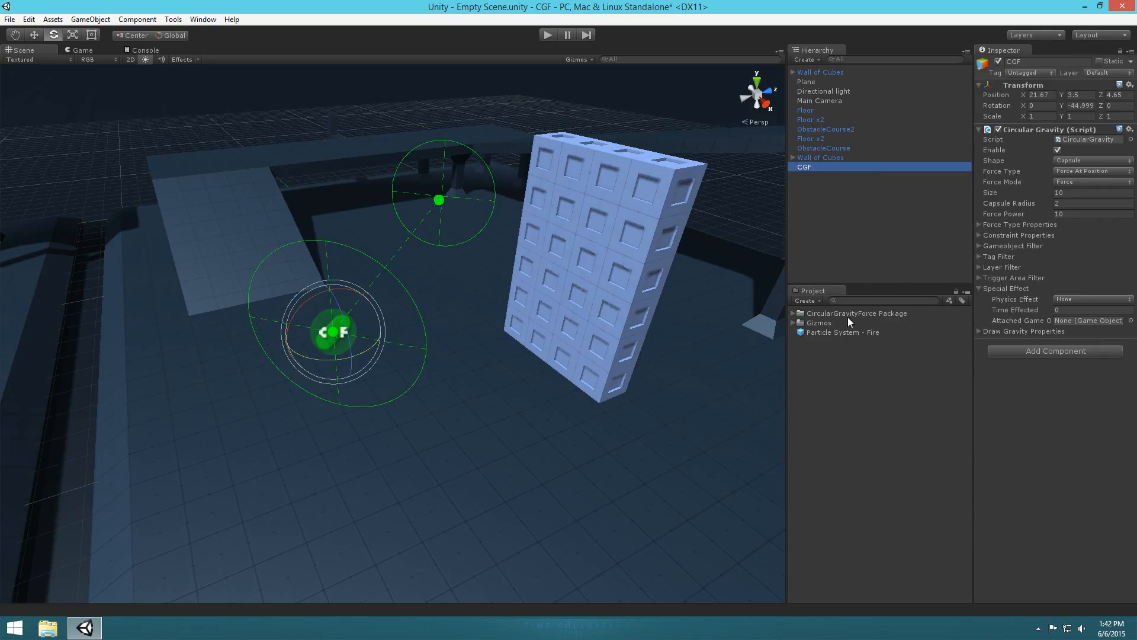
drag(974, 301, 849, 300)
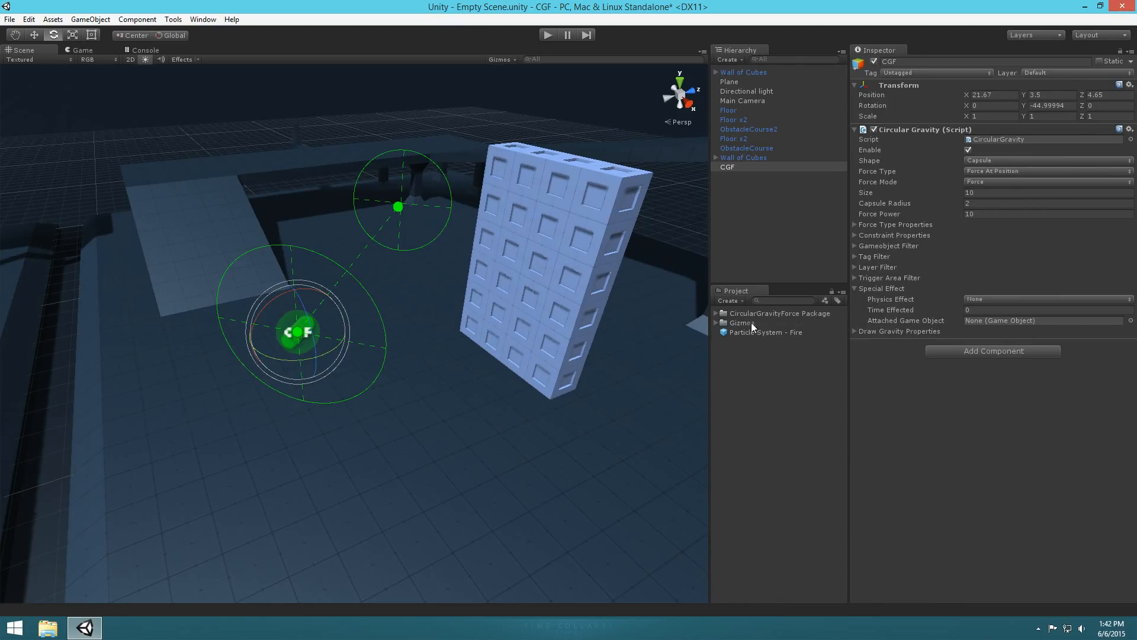
drag(759, 333, 1019, 324)
click(976, 306)
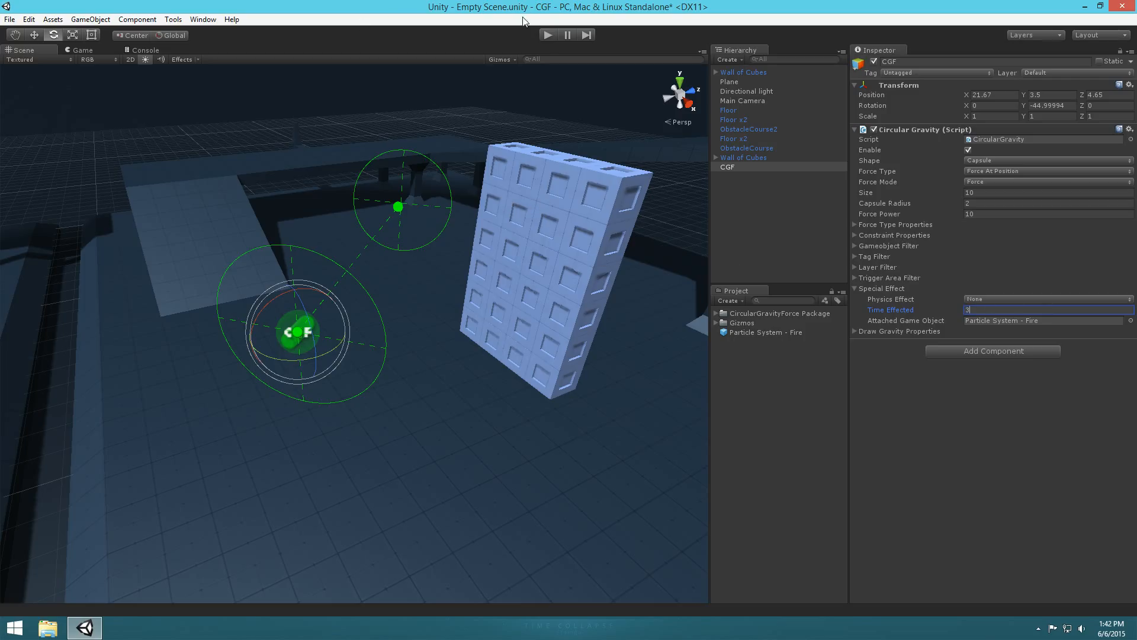
- Play-test the scene in the Scene view, rotating the CGF to about 327.7° around Y across the wall, and stop playback
click(546, 36)
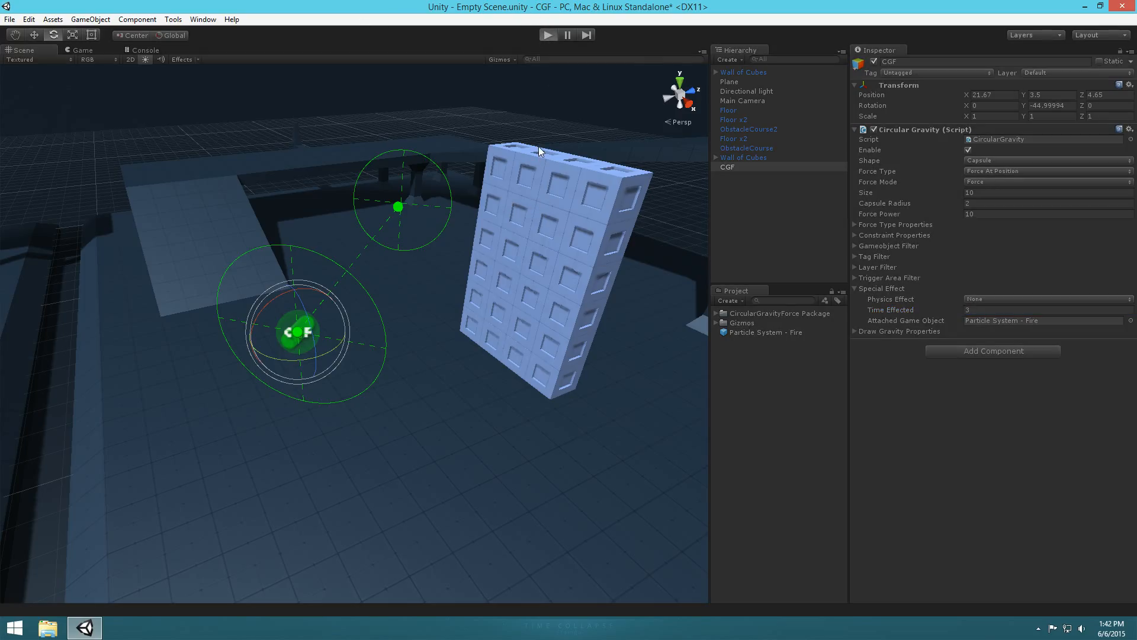
click(25, 51)
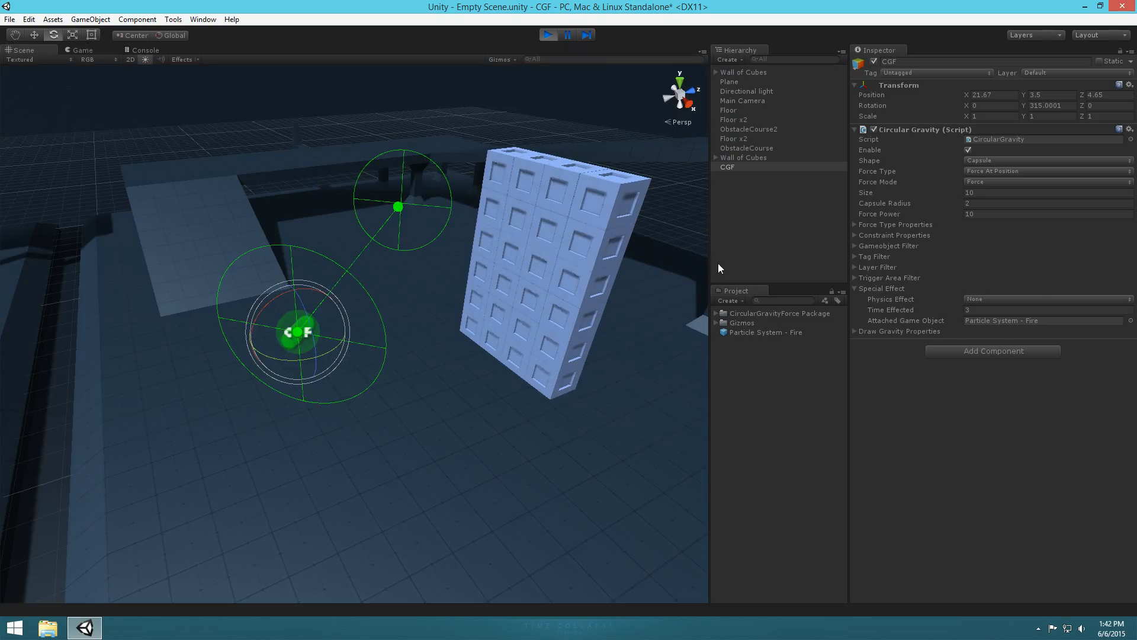
drag(709, 264, 889, 272)
drag(395, 350, 537, 300)
right_drag(536, 297, 568, 279)
key(d)
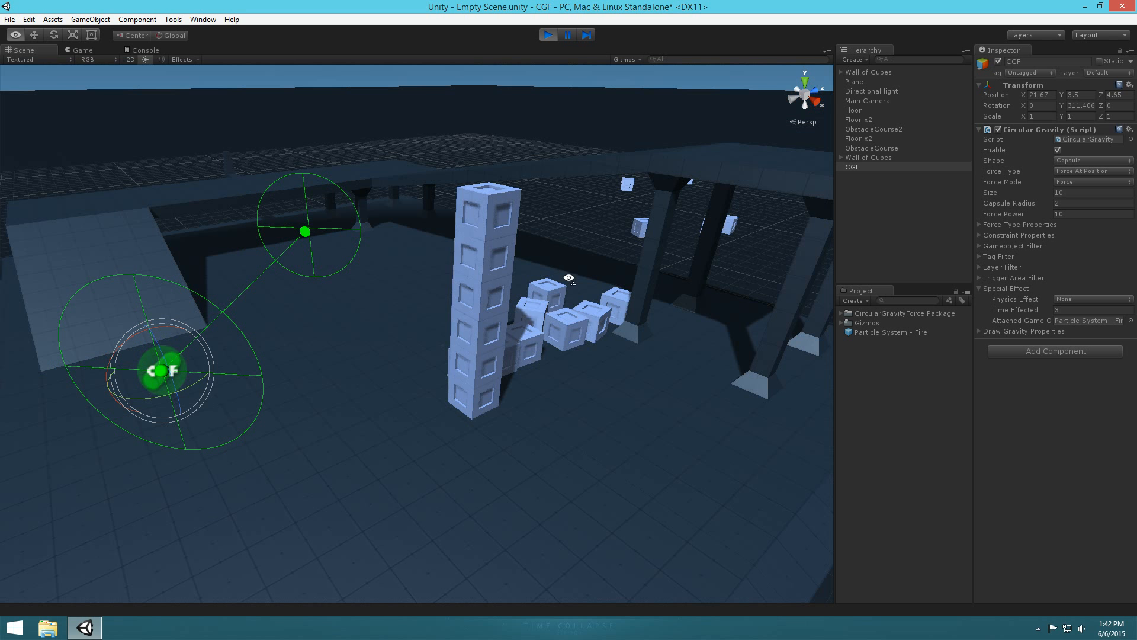
key(e)
drag(198, 381, 172, 387)
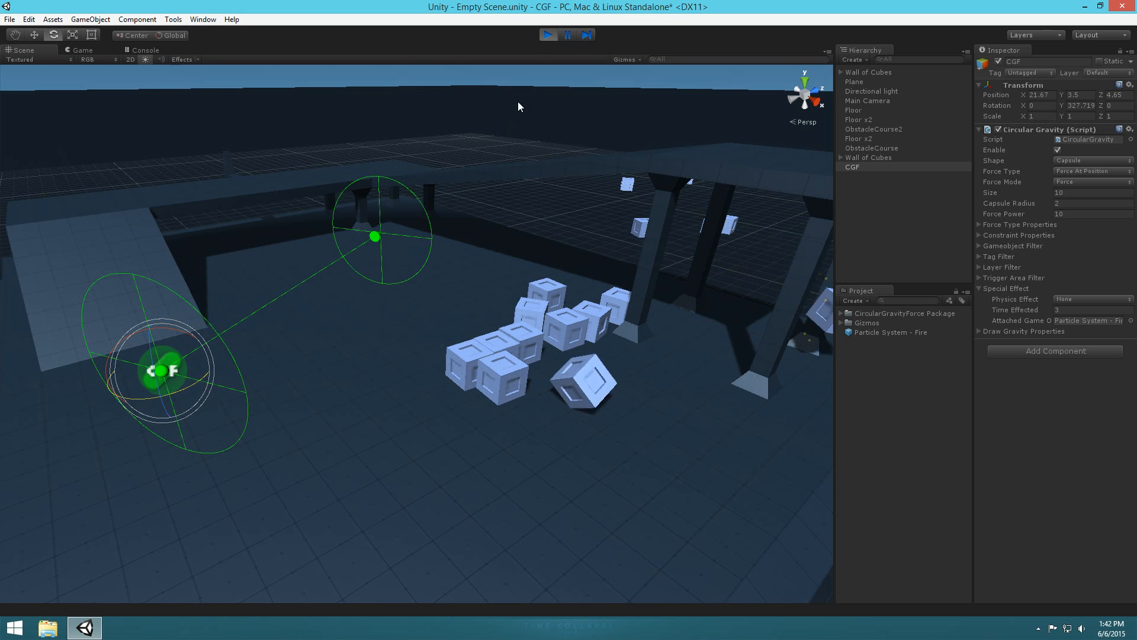
click(548, 35)
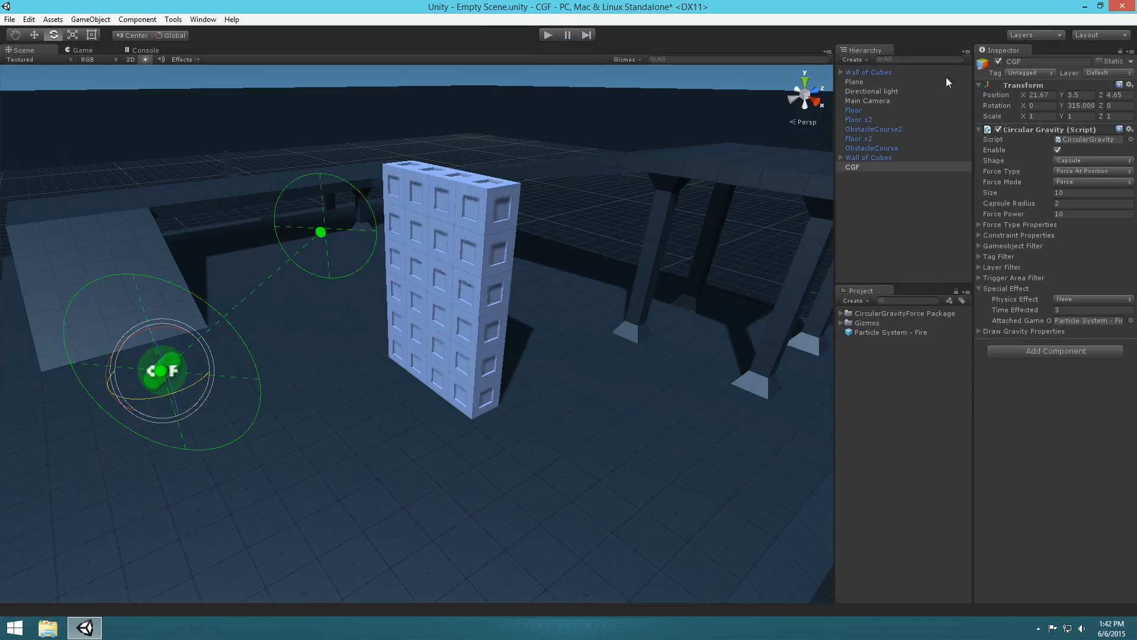
- Set the CGF's Force Power to 2
click(1094, 214)
text(1)
text(2)
- Run the scene, sweep the CGF to about 357.4° around Y through the wall, inspect the scattered cubes up close and stop playback
click(548, 35)
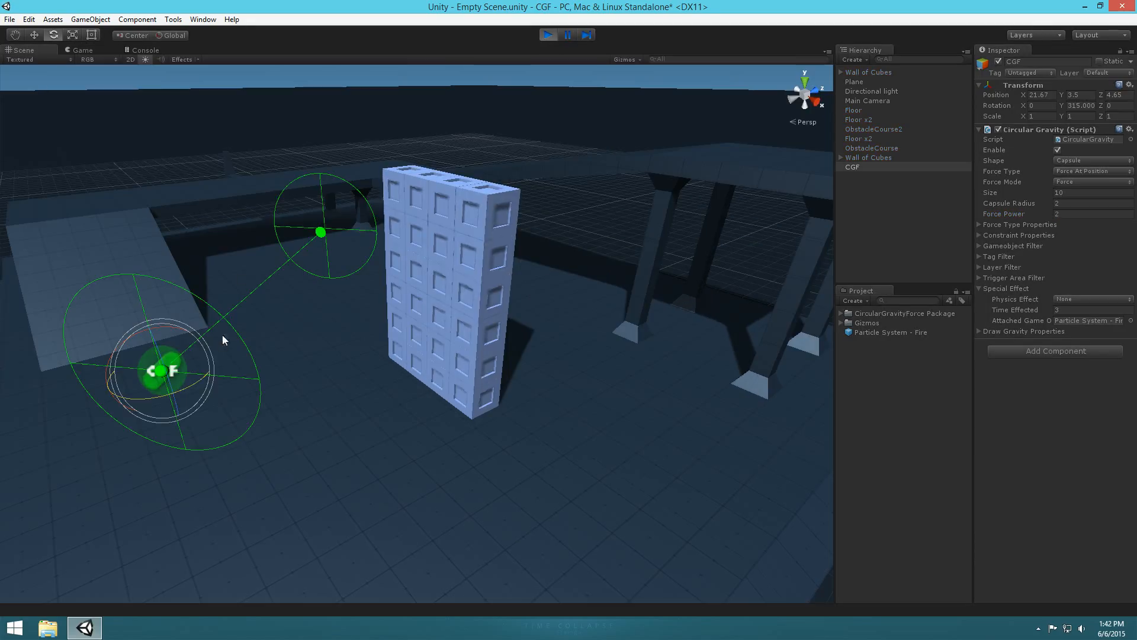
drag(222, 340, 145, 382)
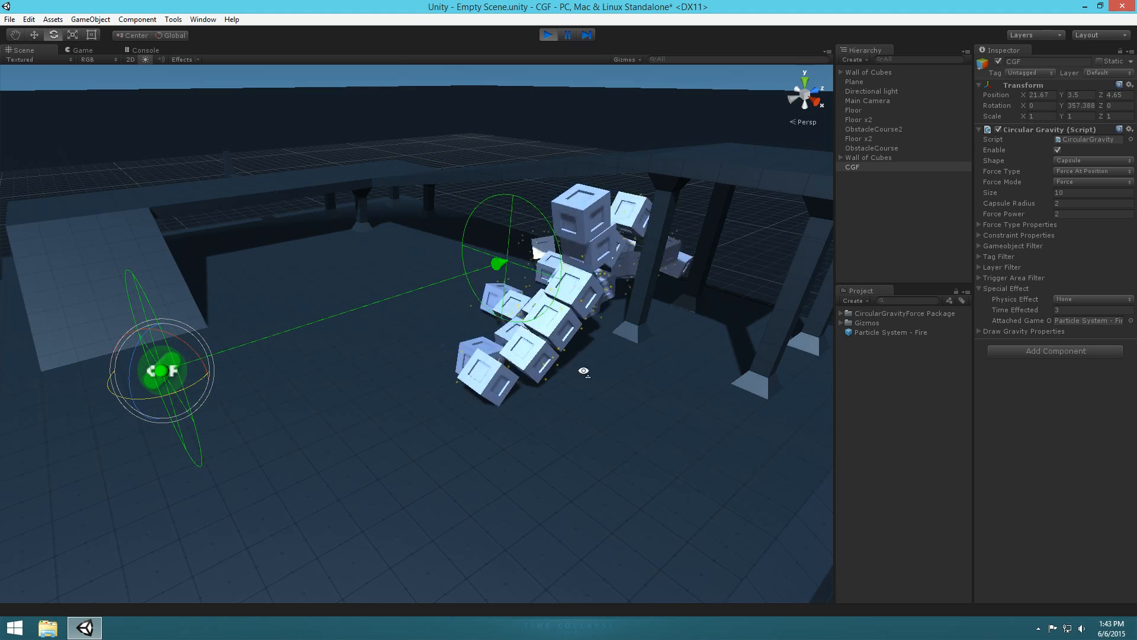
alt+drag(571, 371, 622, 339)
right_drag(622, 339, 632, 350)
key(w)
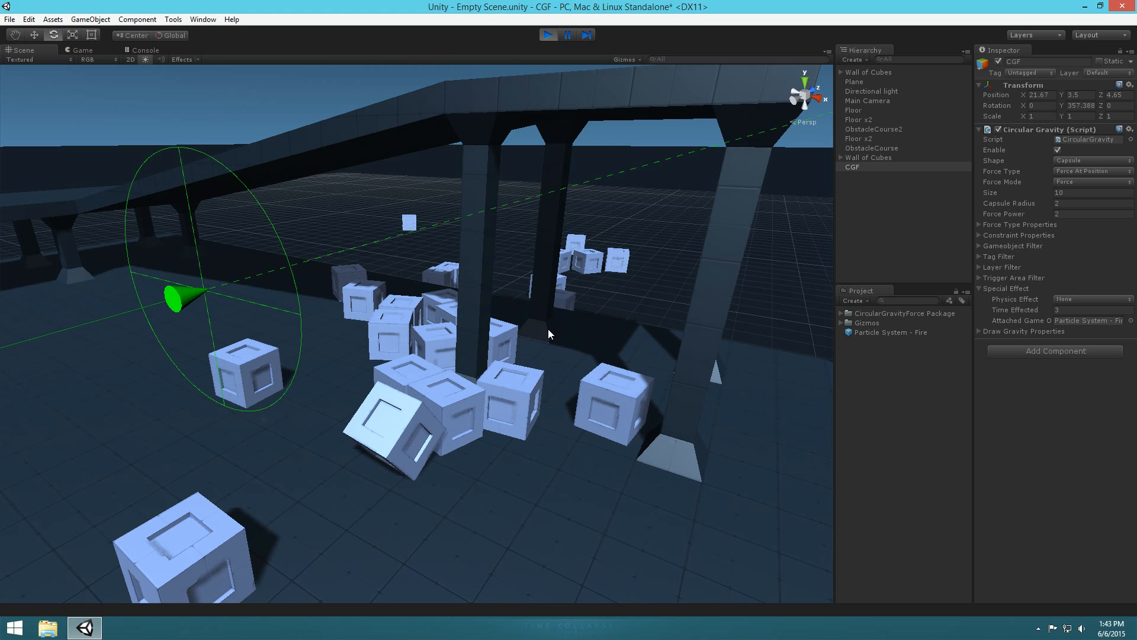
key(s)
right_drag(323, 317, 409, 332)
click(549, 34)
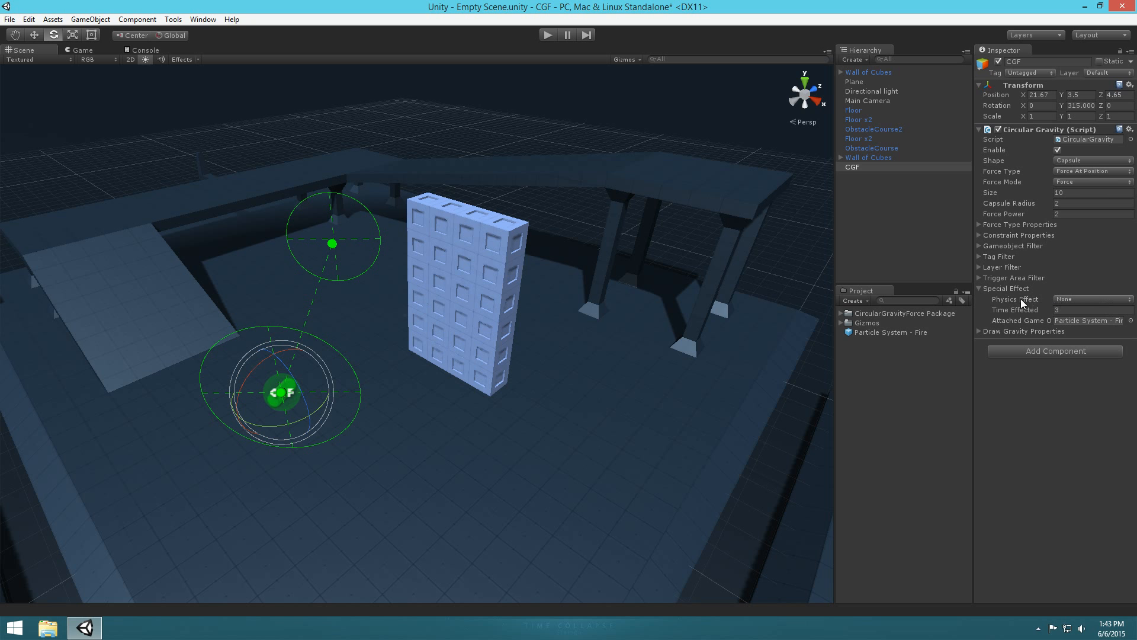
- Set the CGF's Physics Effect to No Gravity and play-test it by rotating the CGF across the wall of cubes
click(1073, 299)
click(1074, 326)
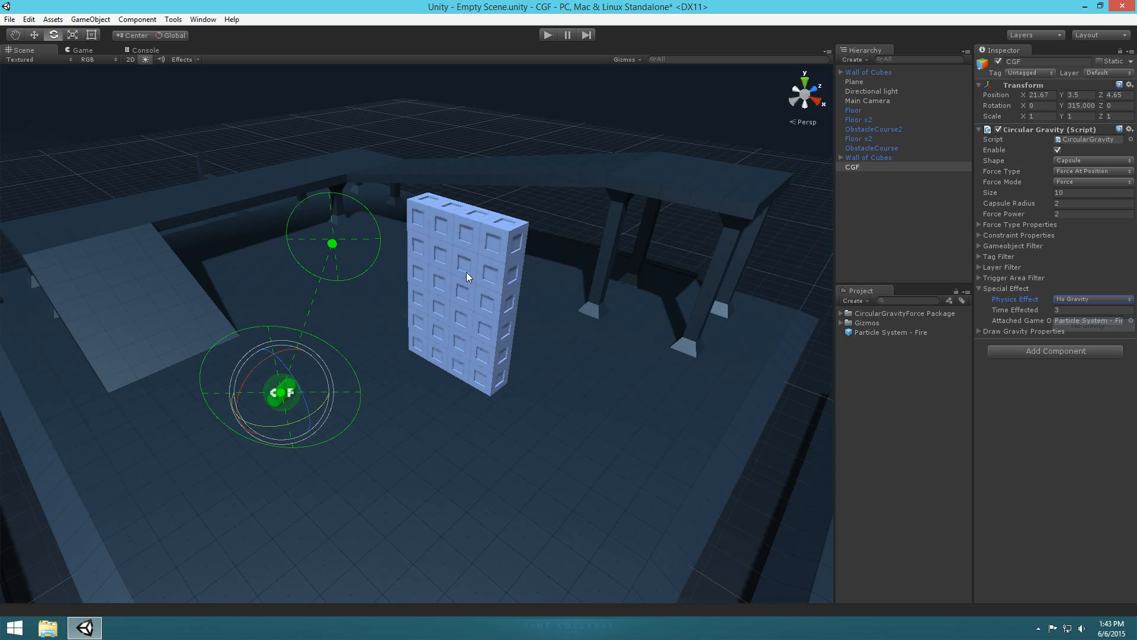
click(542, 34)
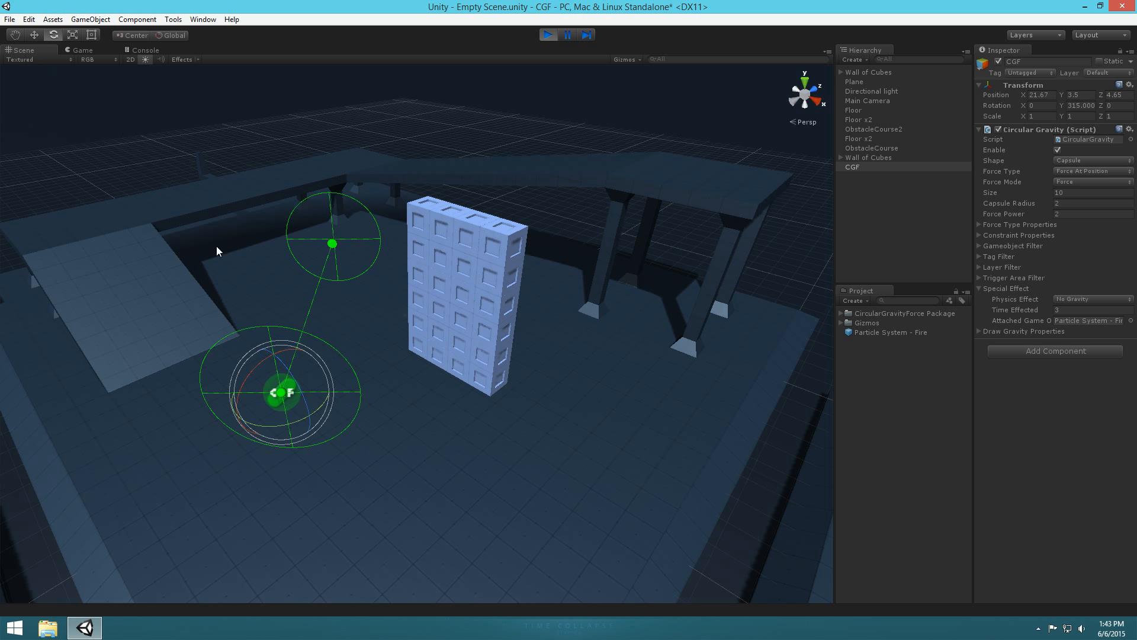
drag(326, 402, 250, 424)
right_drag(250, 424, 485, 326)
click(549, 36)
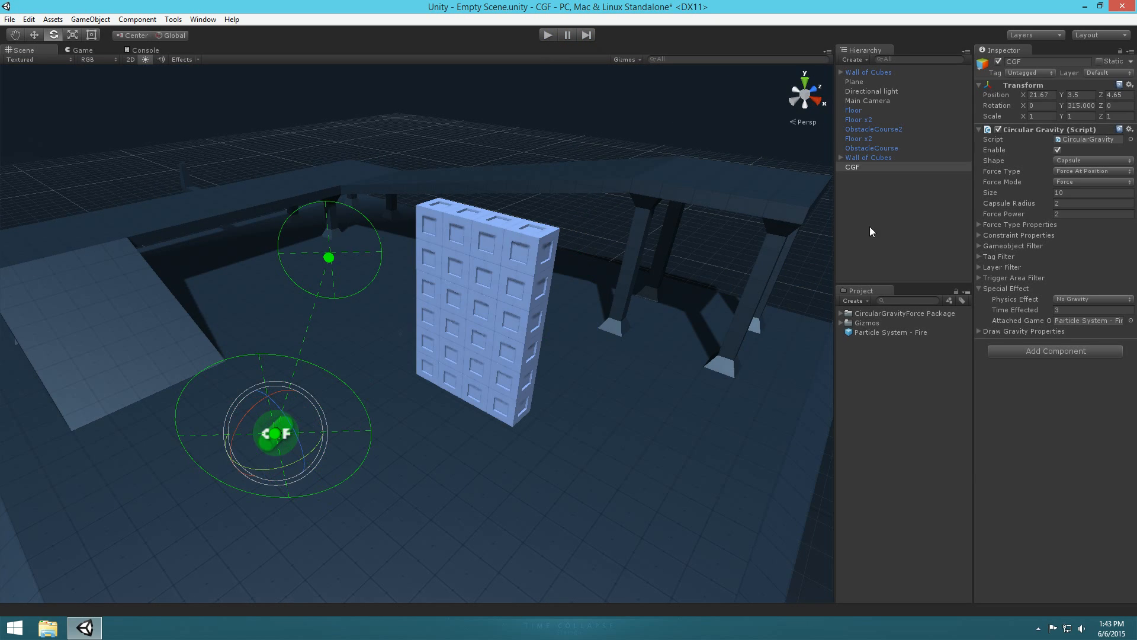
- Change the Start Color of the Particle System - Fire prefab to cyan (R 0, G 244, B 255)
click(873, 332)
click(1087, 240)
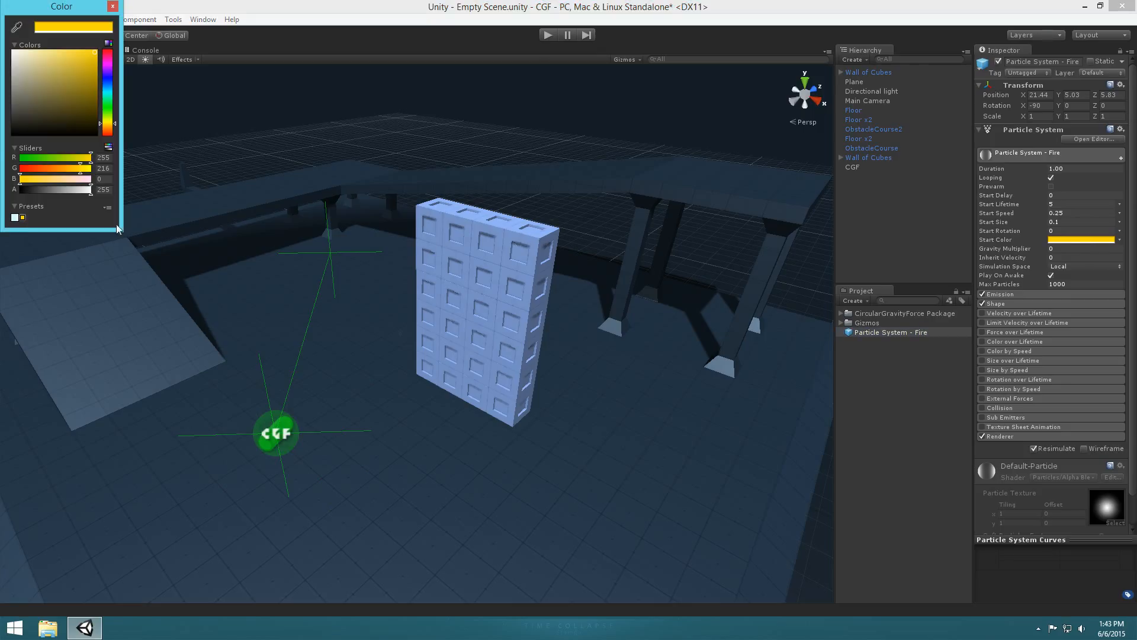
click(107, 92)
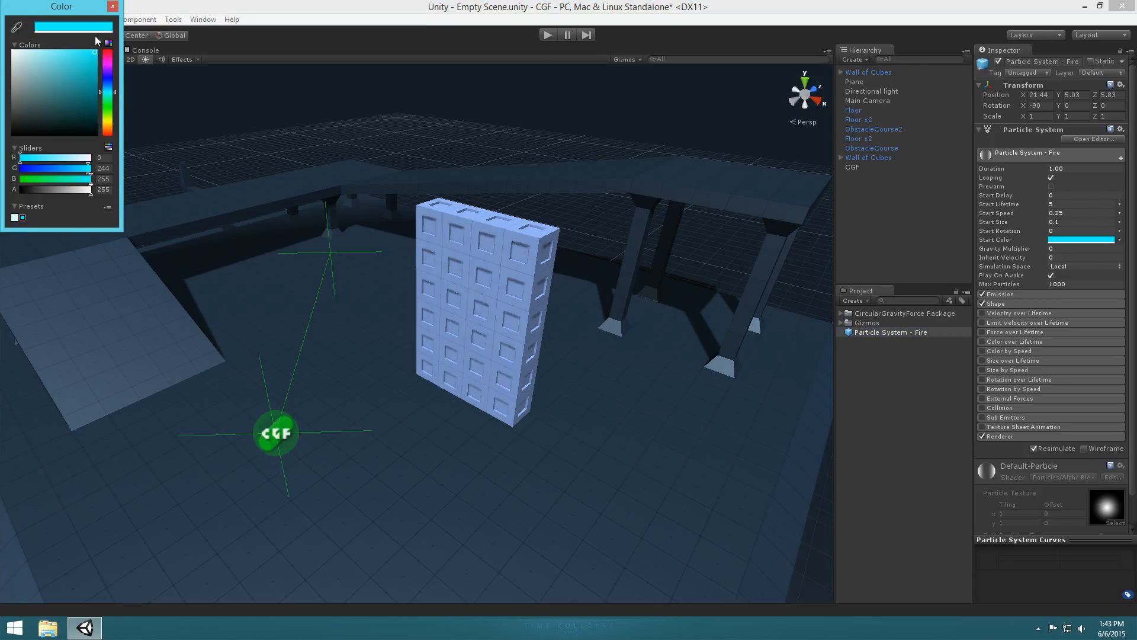
click(113, 6)
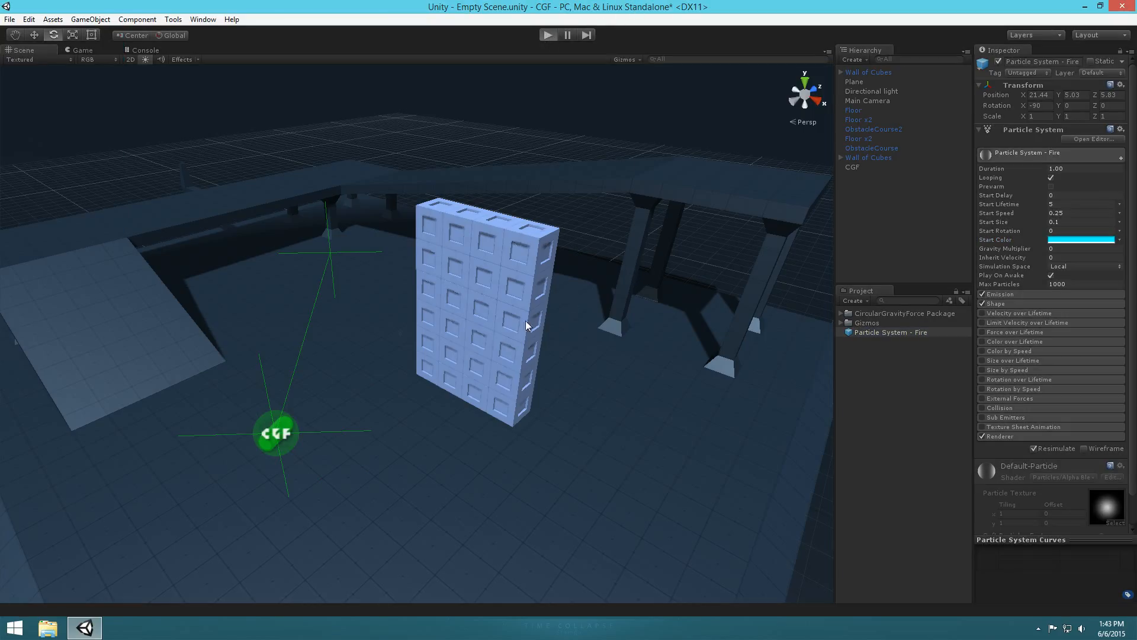
- Play-test the cyan particles by rotating the CGF to about 358.5° around Y, examine the floating cubes and stop playback
key(ctrl+p)
click(23, 50)
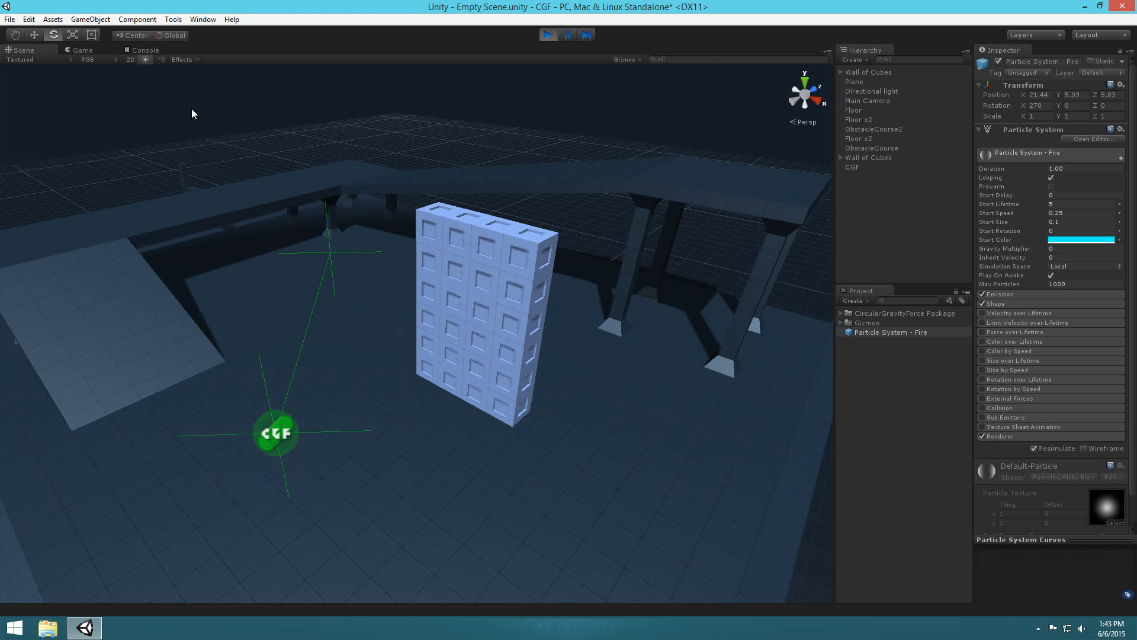
click(276, 433)
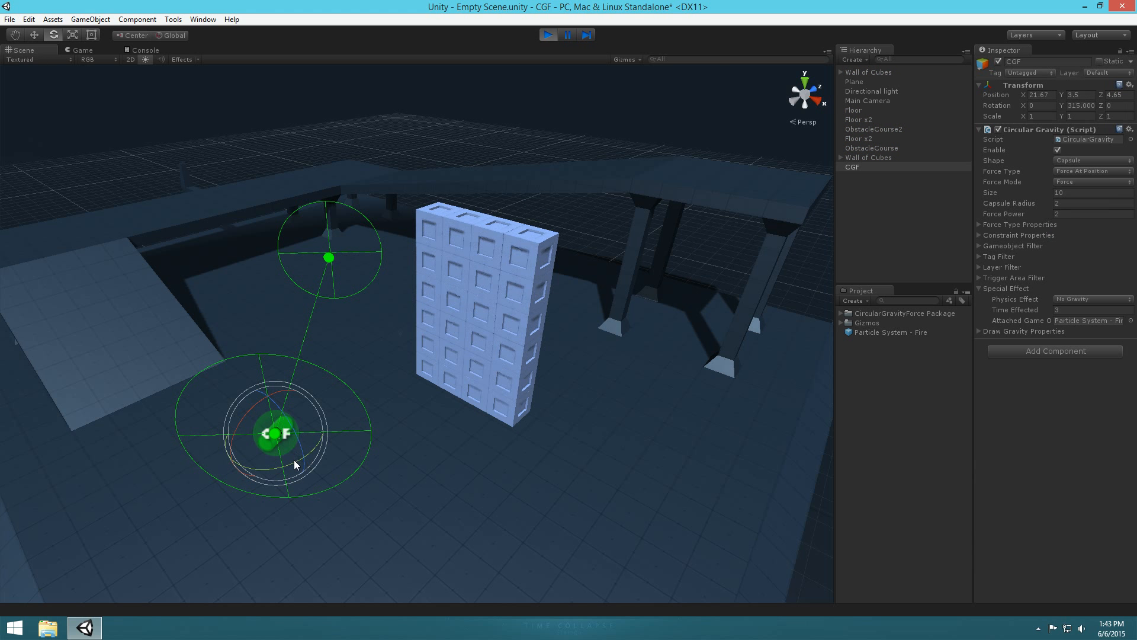
alt+drag(215, 463, 566, 354)
right_drag(567, 355, 472, 392)
scroll(464, 376, down, 5)
scroll(464, 376, up, 3)
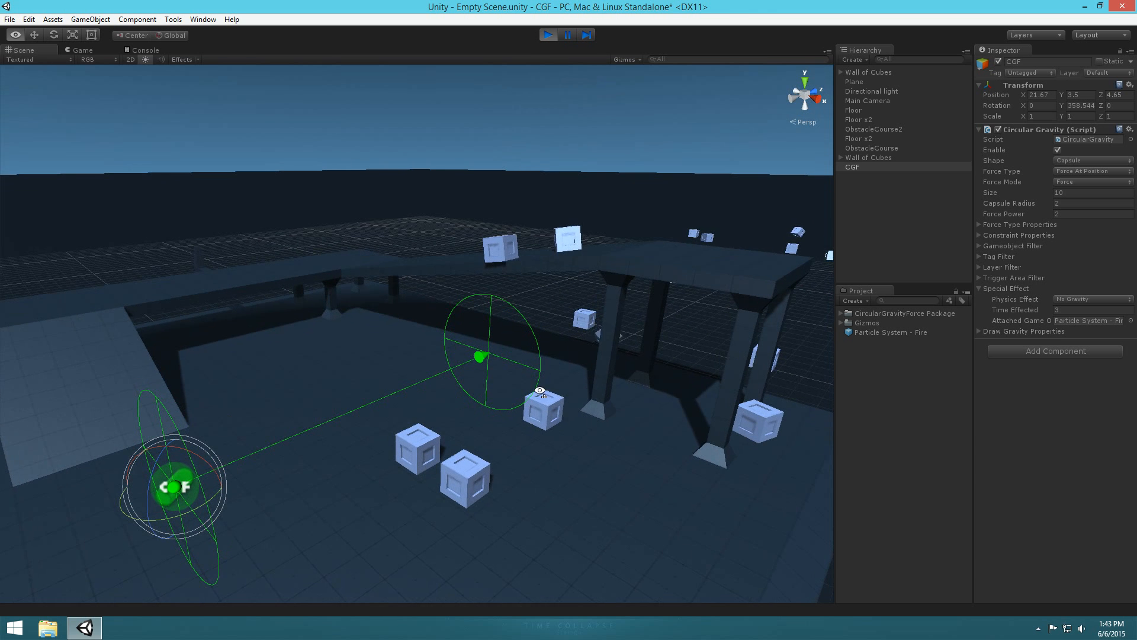
click(979, 289)
click(978, 289)
click(549, 35)
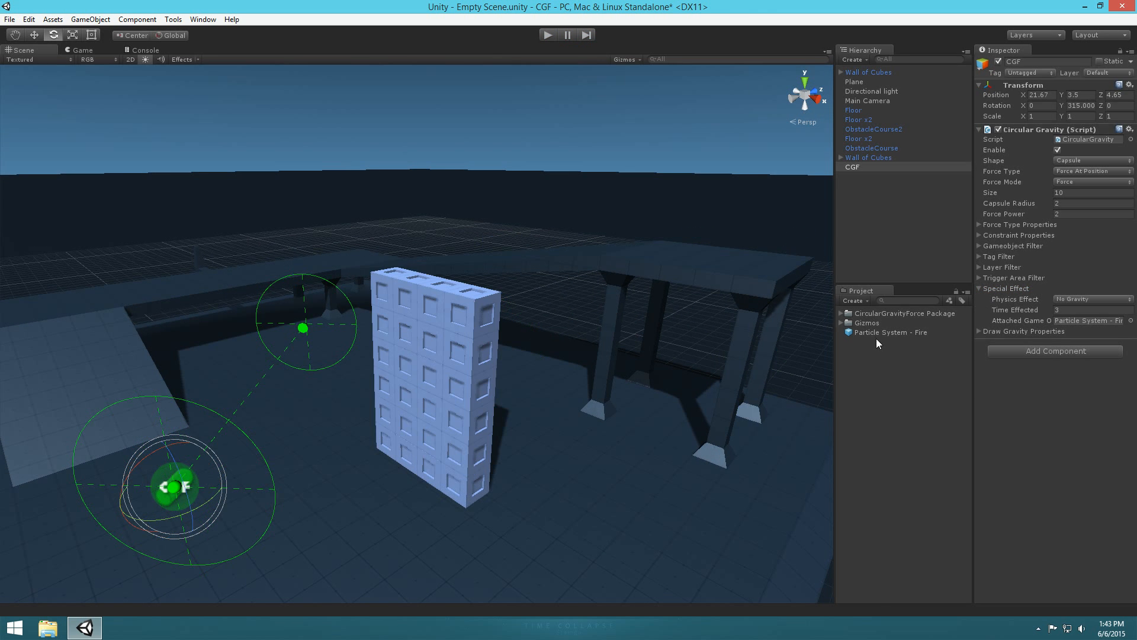
- Set the Simulation Space of the Particle System - Fire prefab to World
click(875, 334)
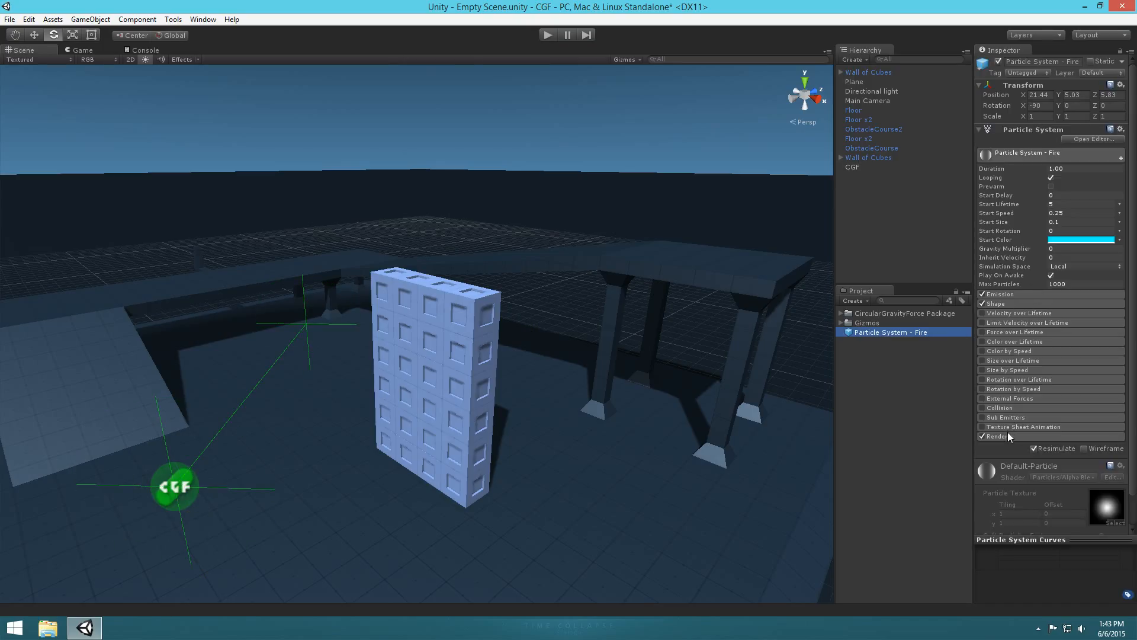
click(1069, 267)
click(1077, 279)
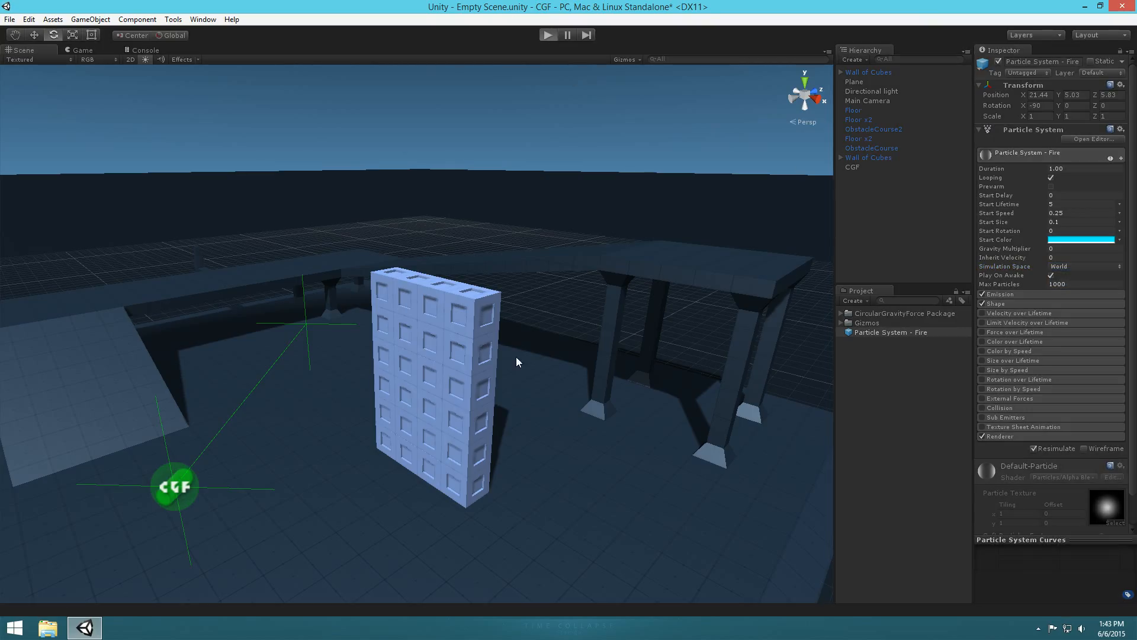
- Run the scene in the Scene view, rotate the CGF to about 323.9° around Y and examine the affected cubes and their attached particles
key(ctrl+p)
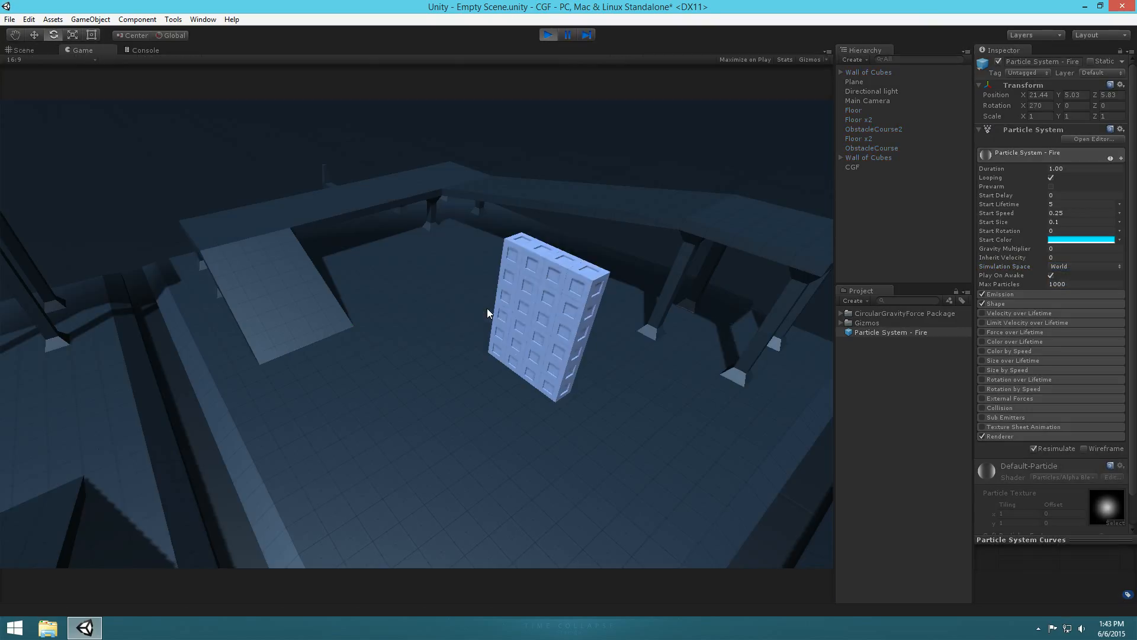
click(23, 50)
click(174, 486)
drag(170, 505, 197, 504)
mouse_move(456, 410)
right_down()
mouse_move(540, 329)
mouse_move(464, 412)
right_up()
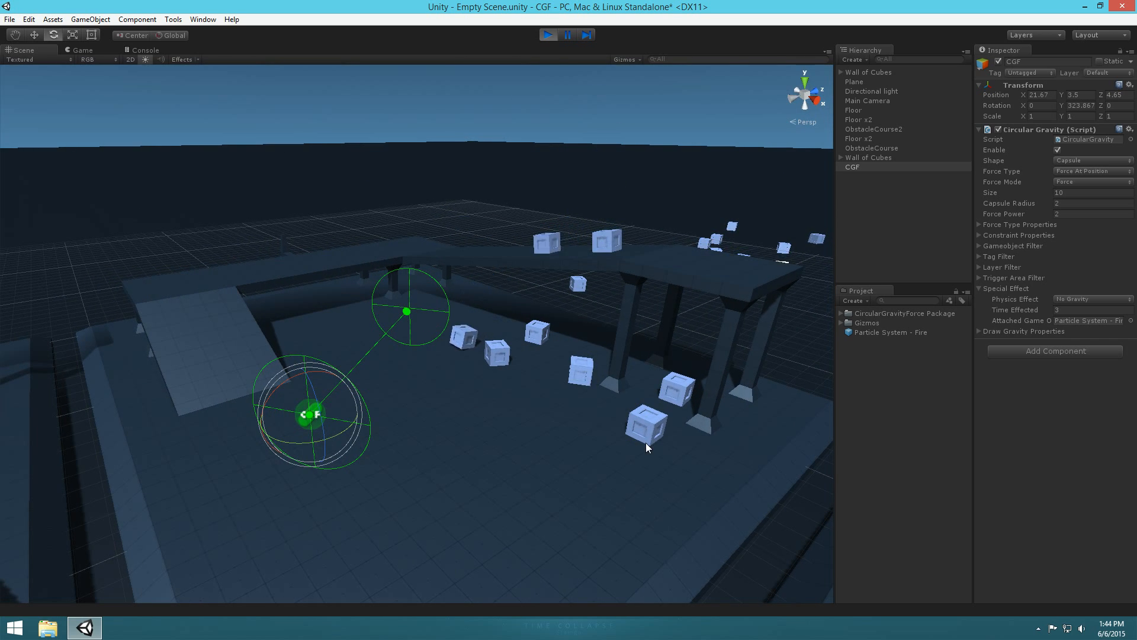
click(1087, 320)
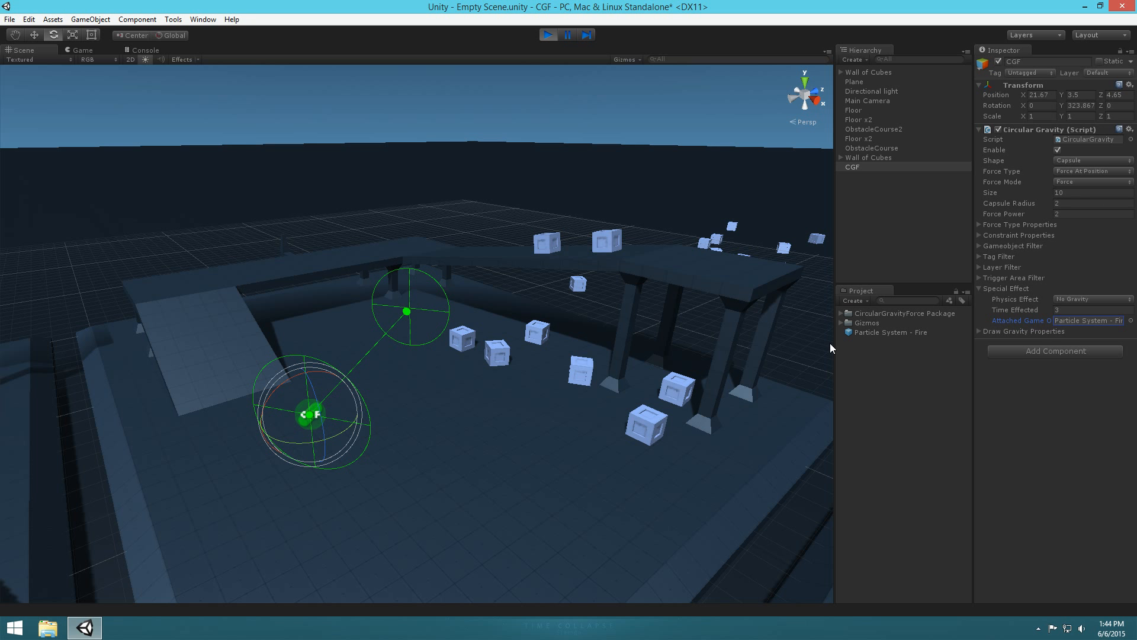
alt+drag(646, 355, 628, 374)
alt+drag(504, 320, 496, 314)
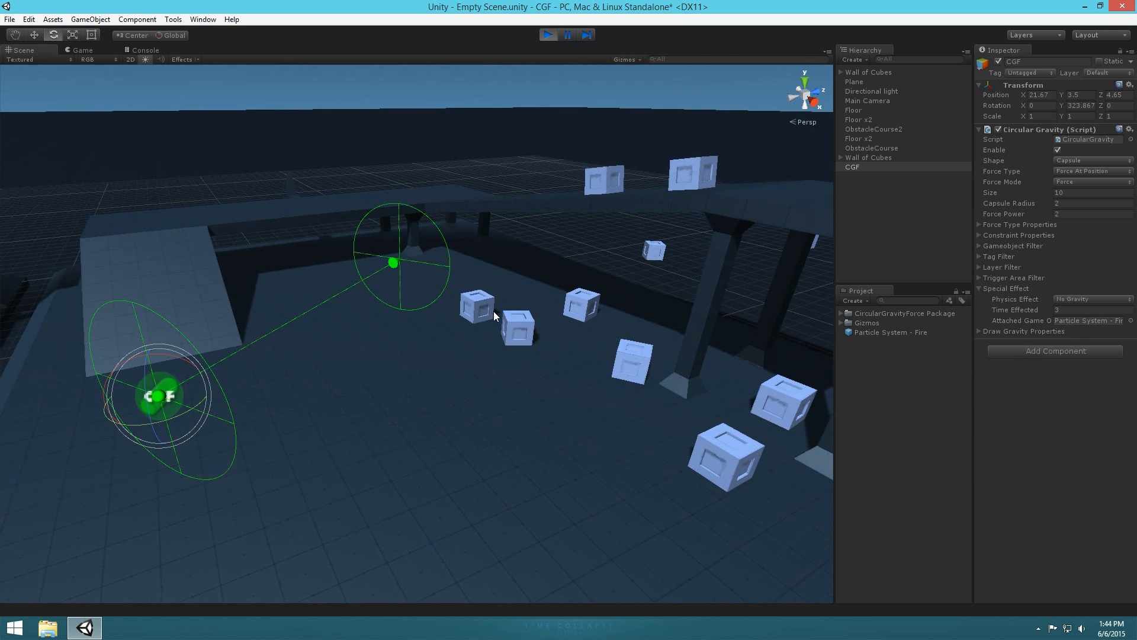